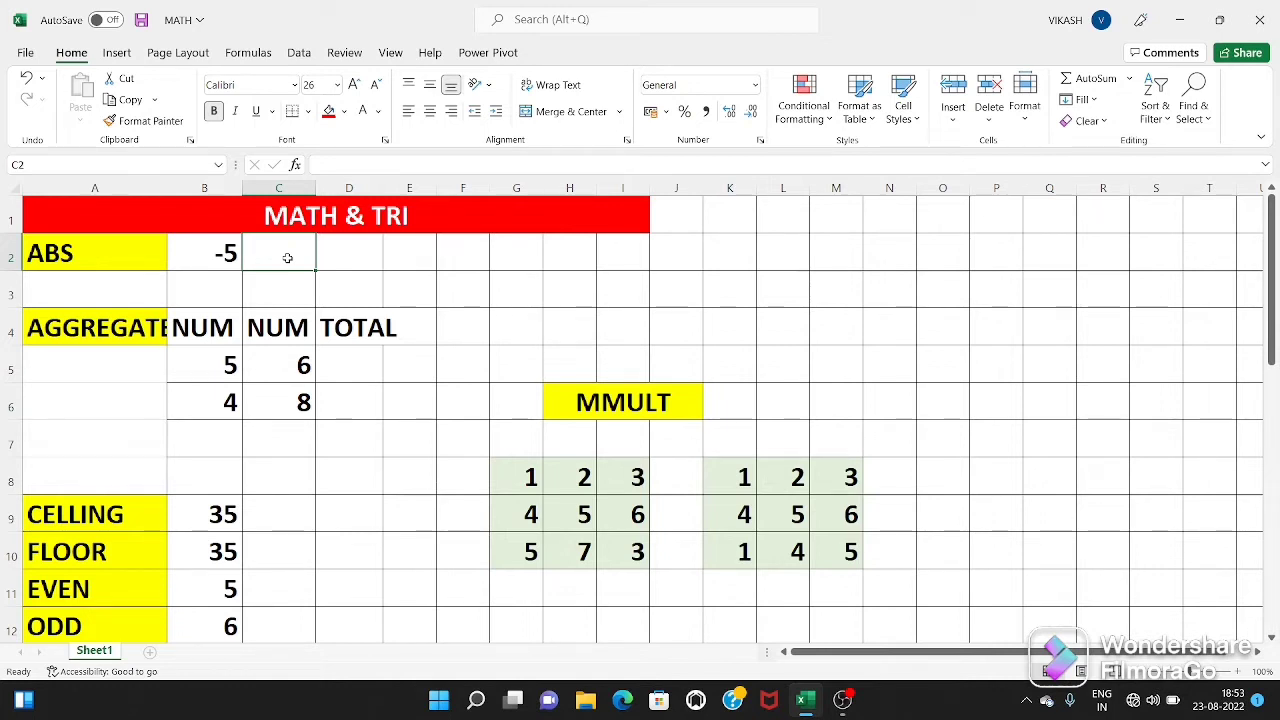
Enter =ABS(B2) in C2 and widen column A to fit the AGGREGATE label.
text(=)
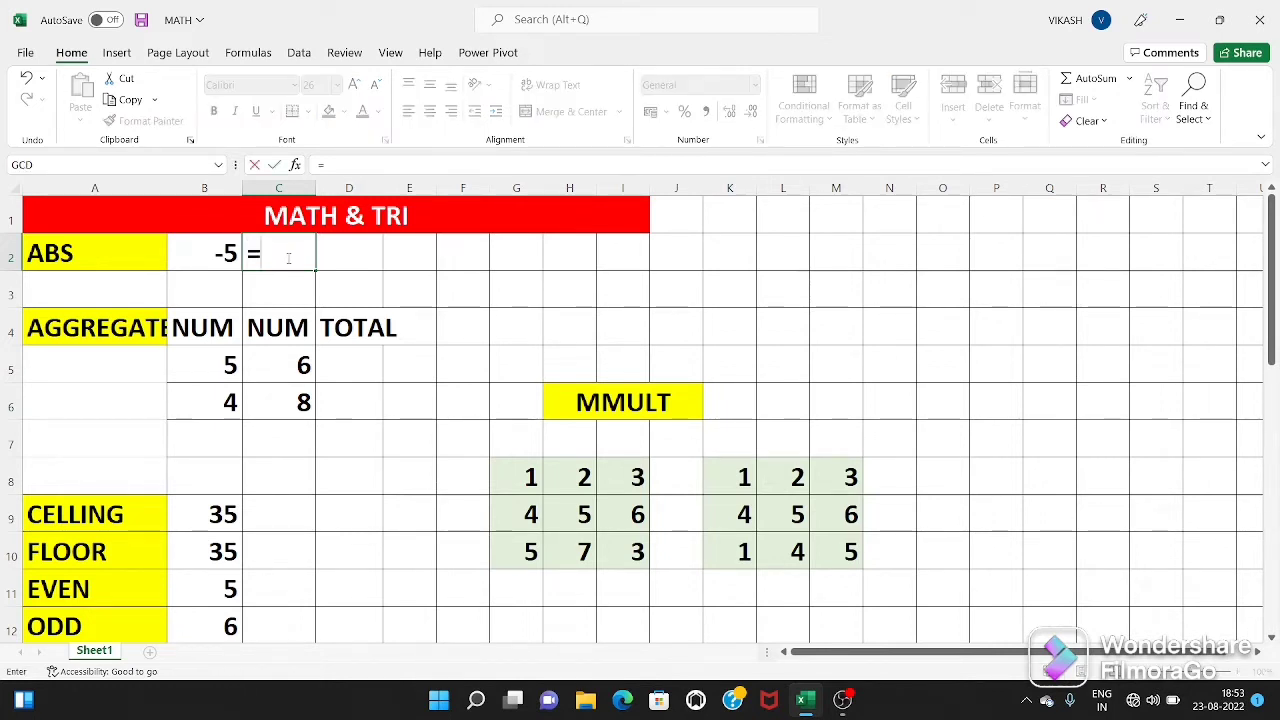
text(ABS)
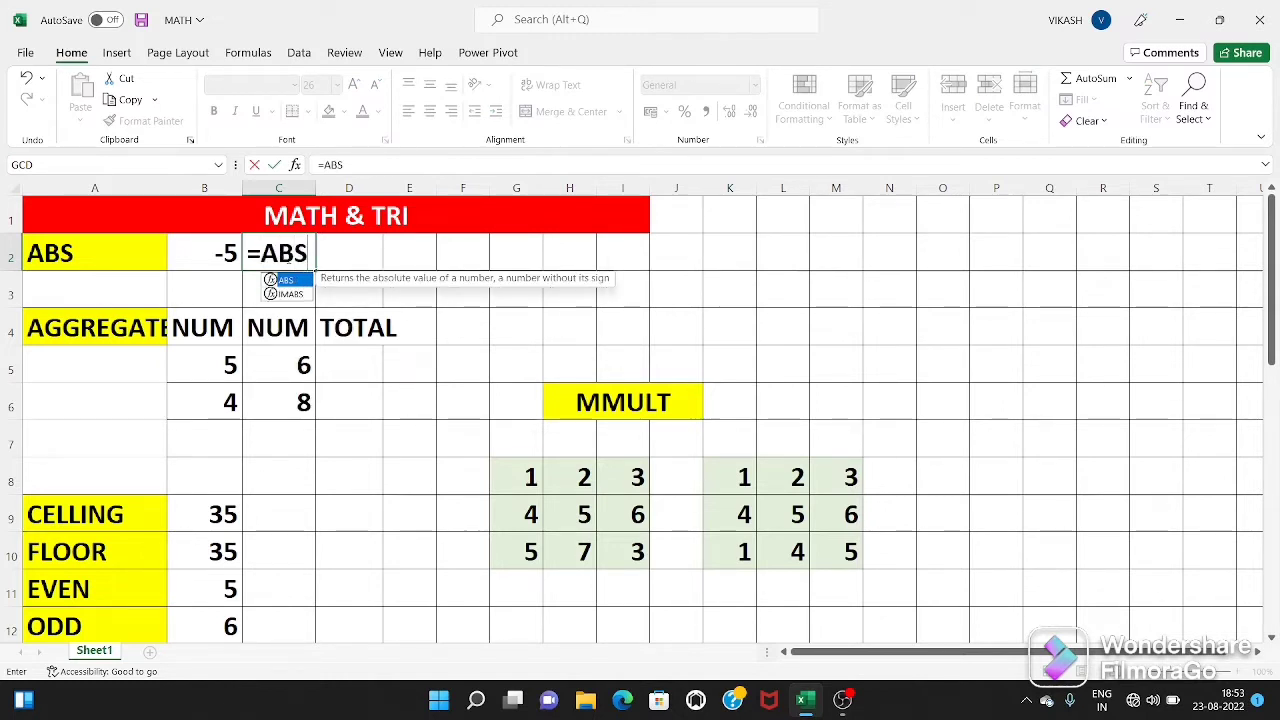
text(()
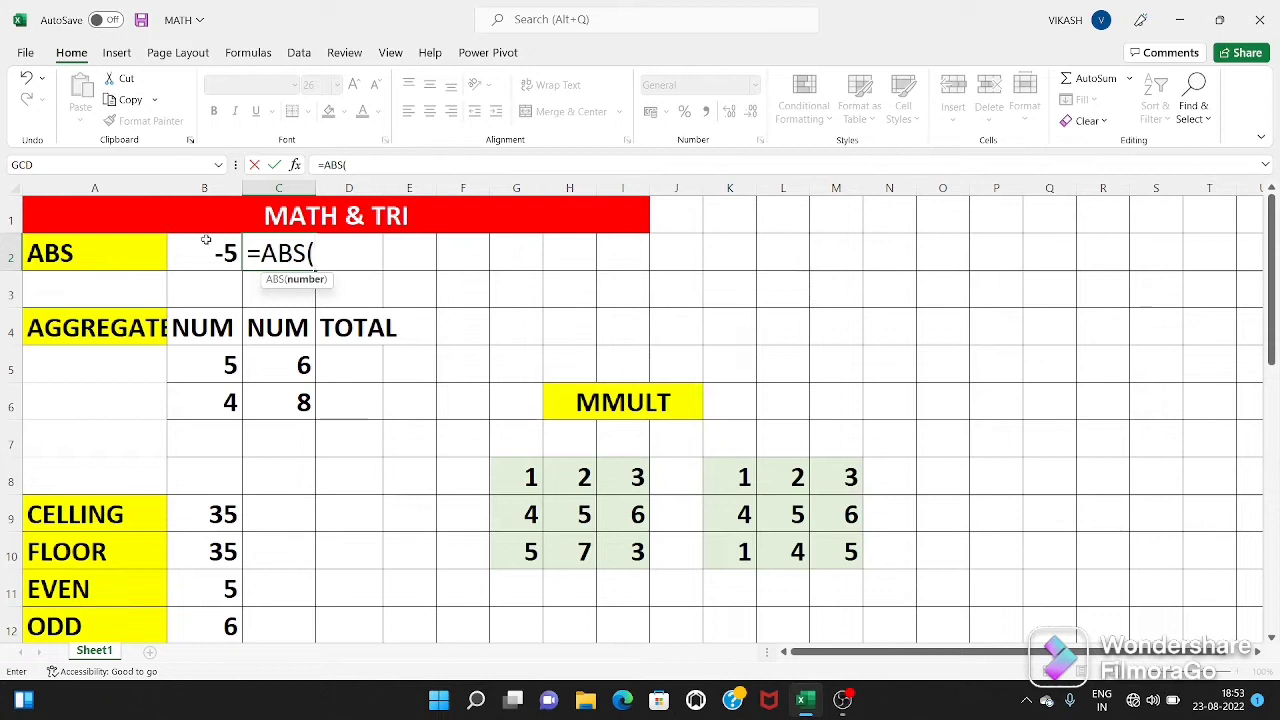
click(214, 251)
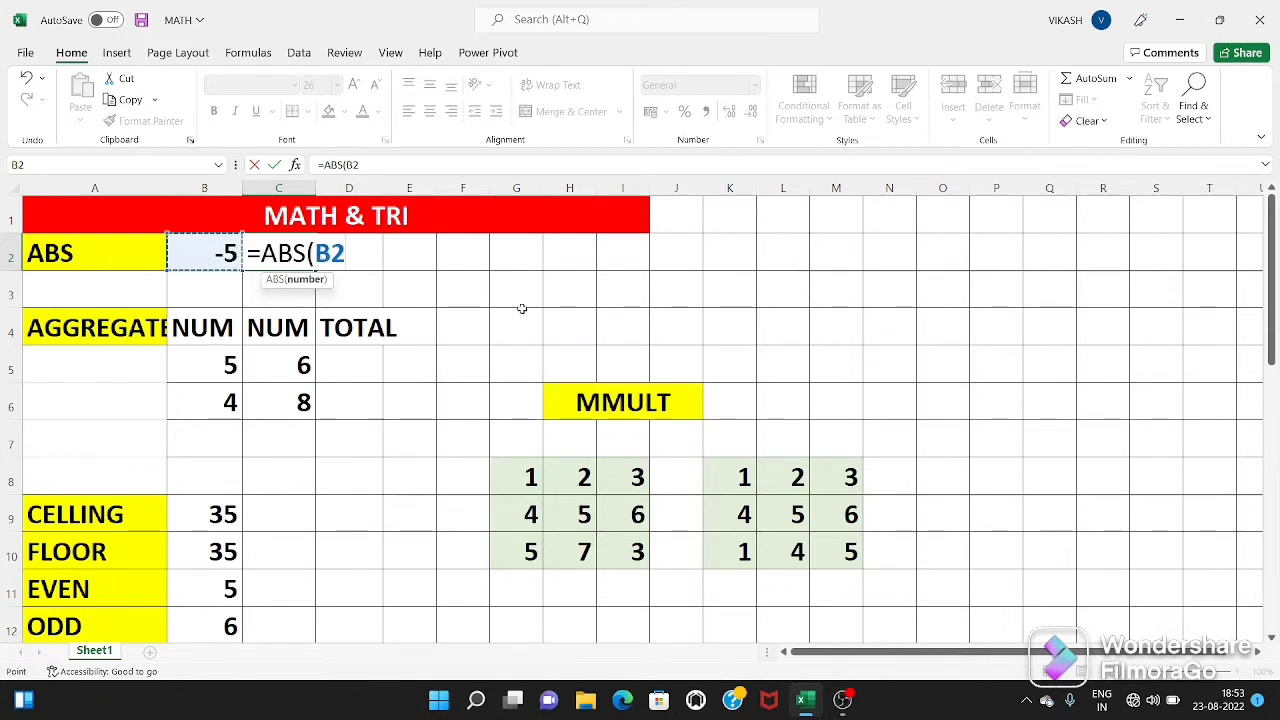
text())
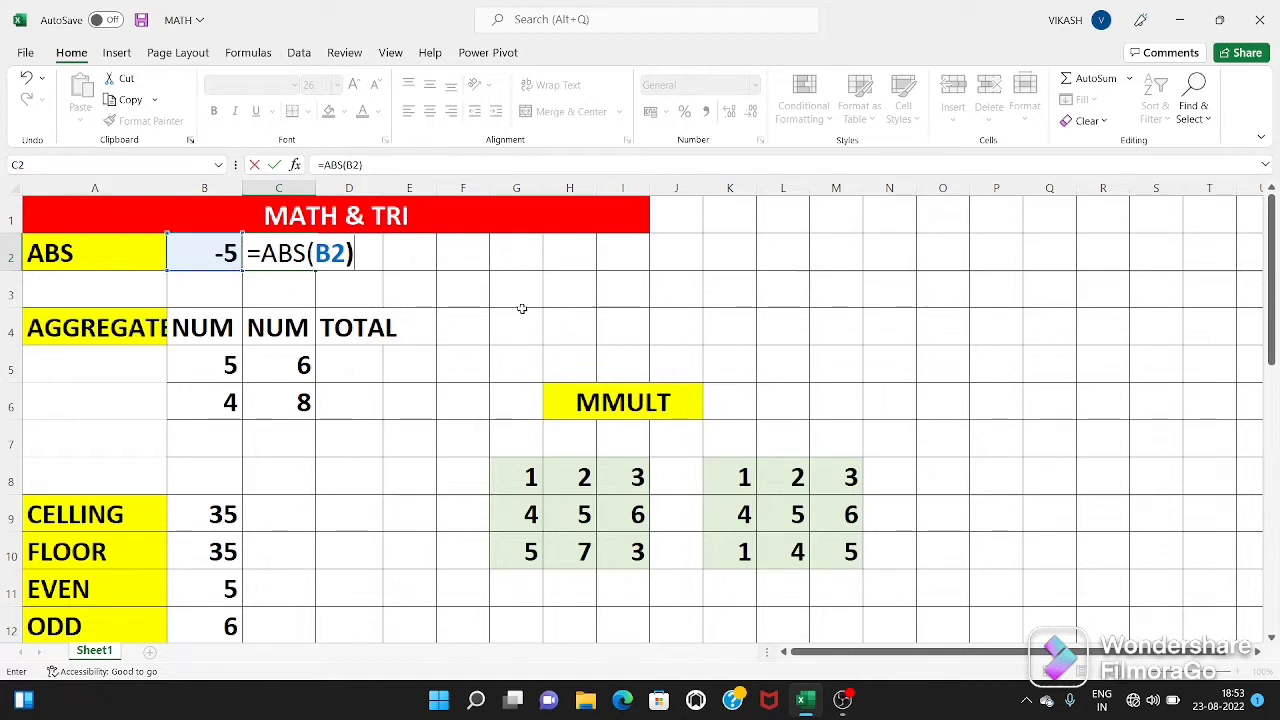
key(Return)
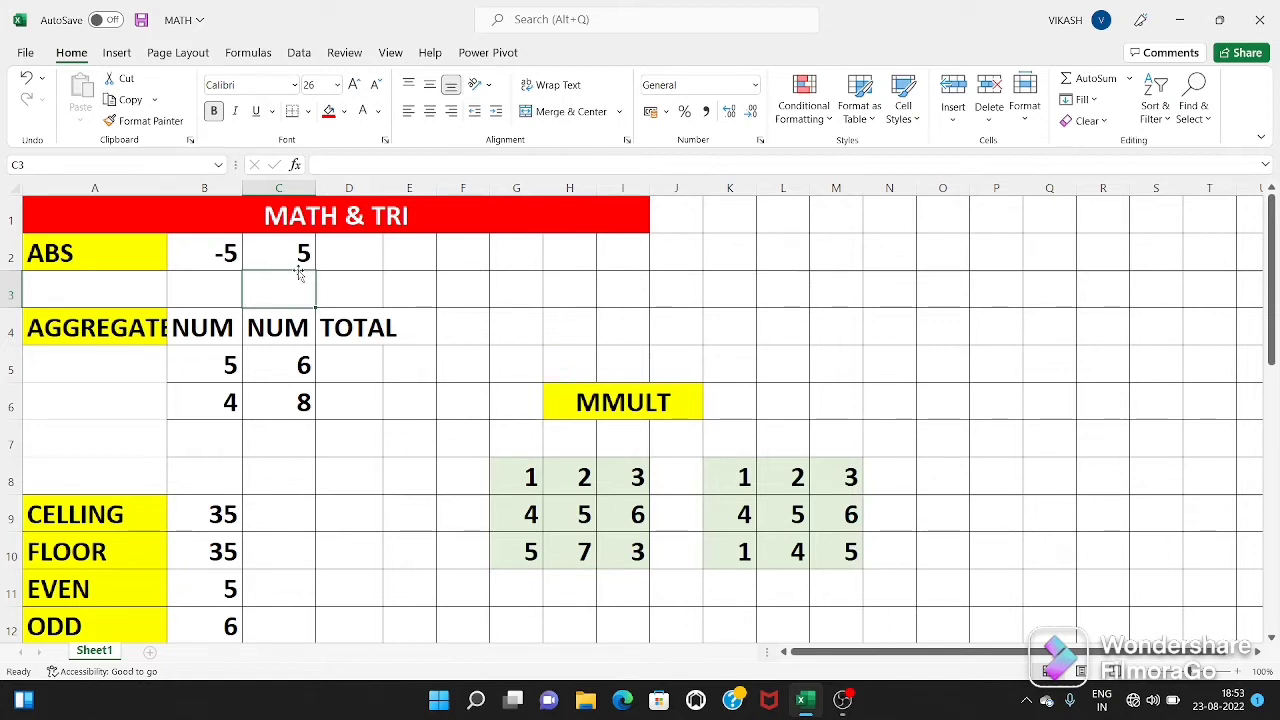
drag(166, 193, 184, 193)
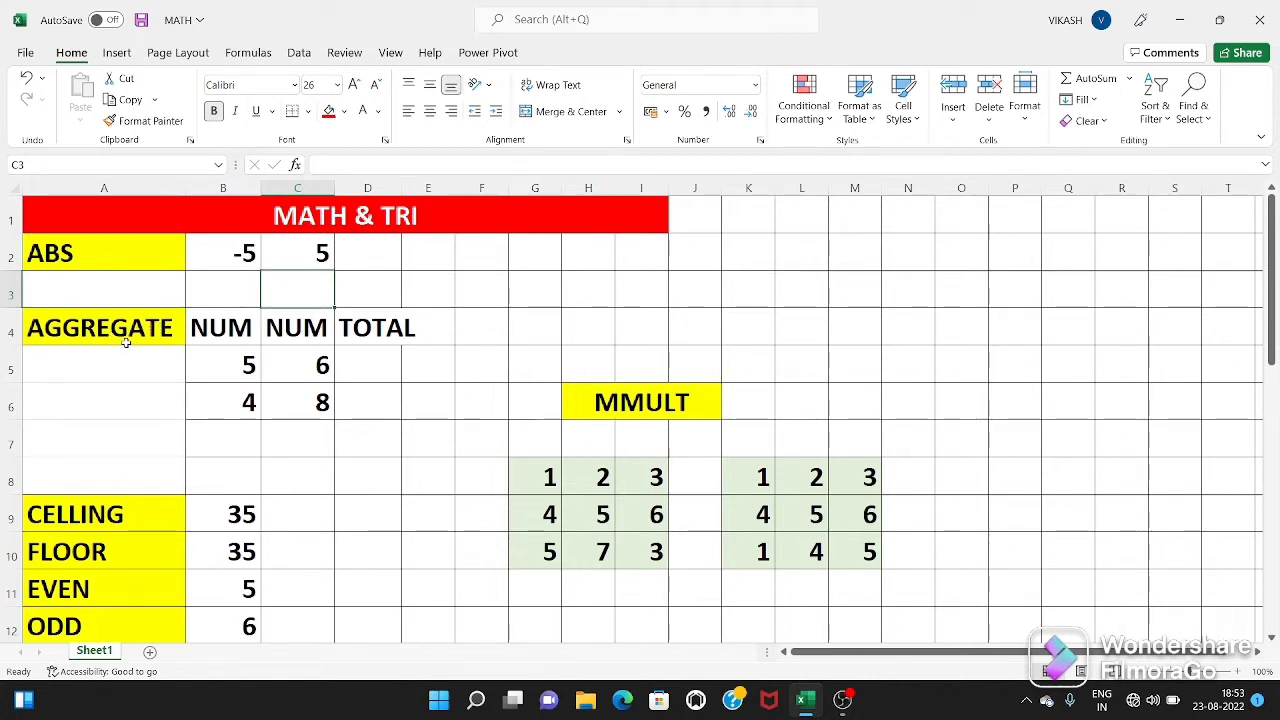
Enter =B5+C5 as the total in D5 and fill the formula down to D6.
click(352, 371)
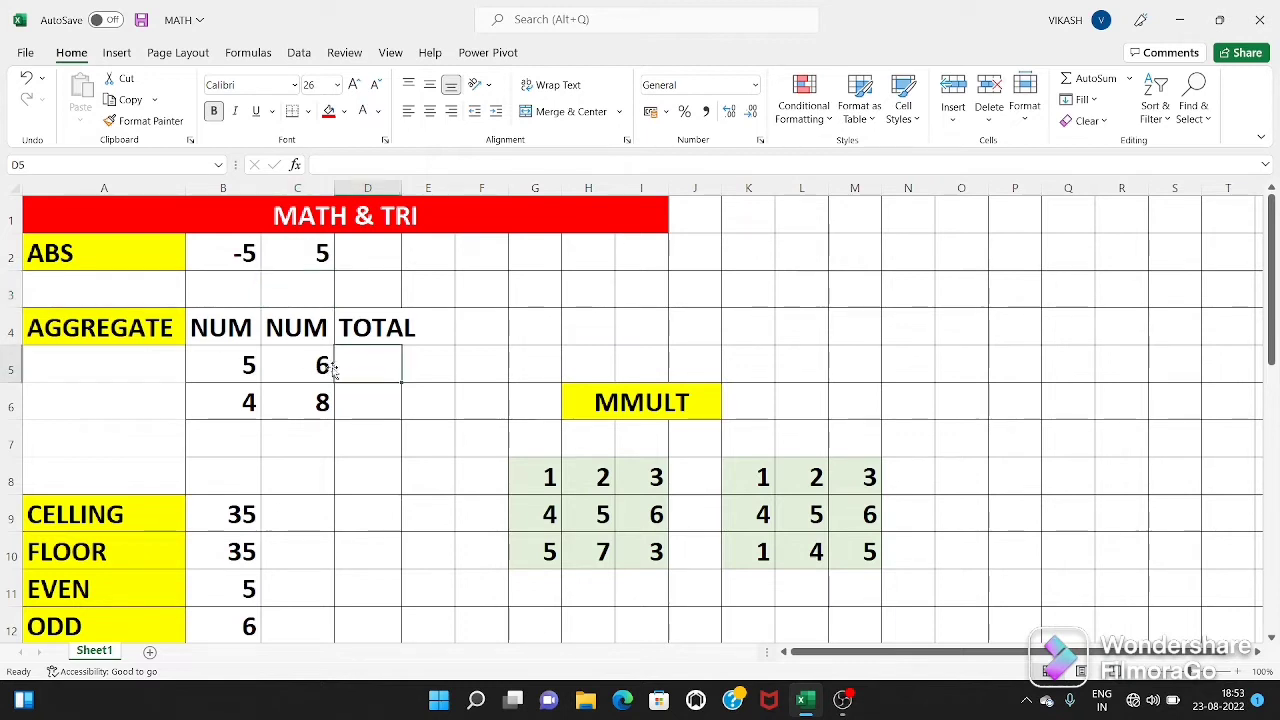
drag(219, 362, 294, 400)
click(366, 356)
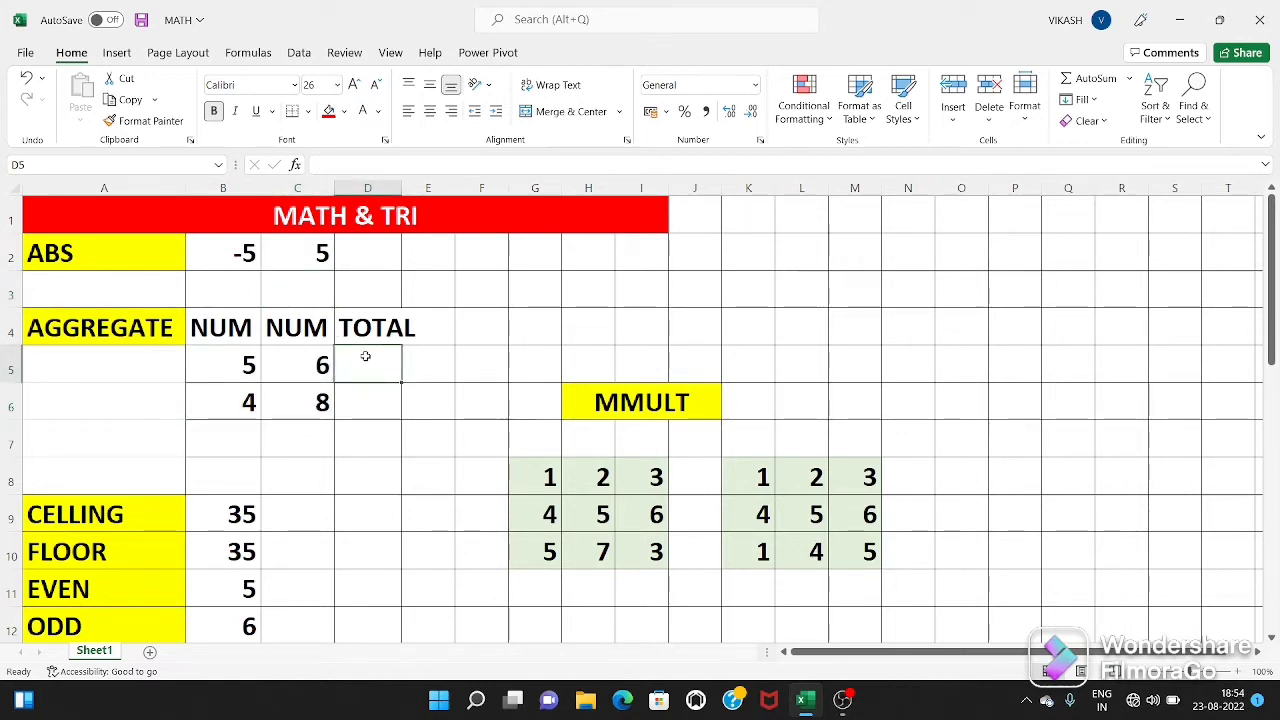
text(=)
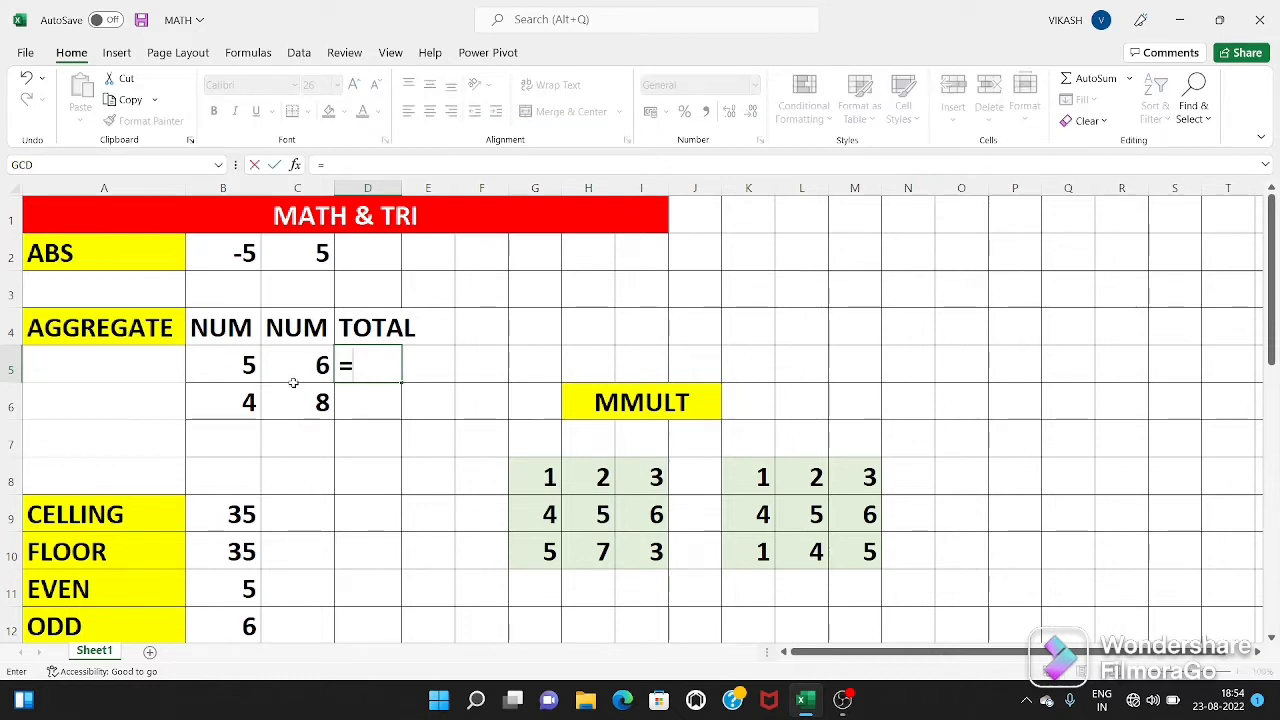
click(246, 368)
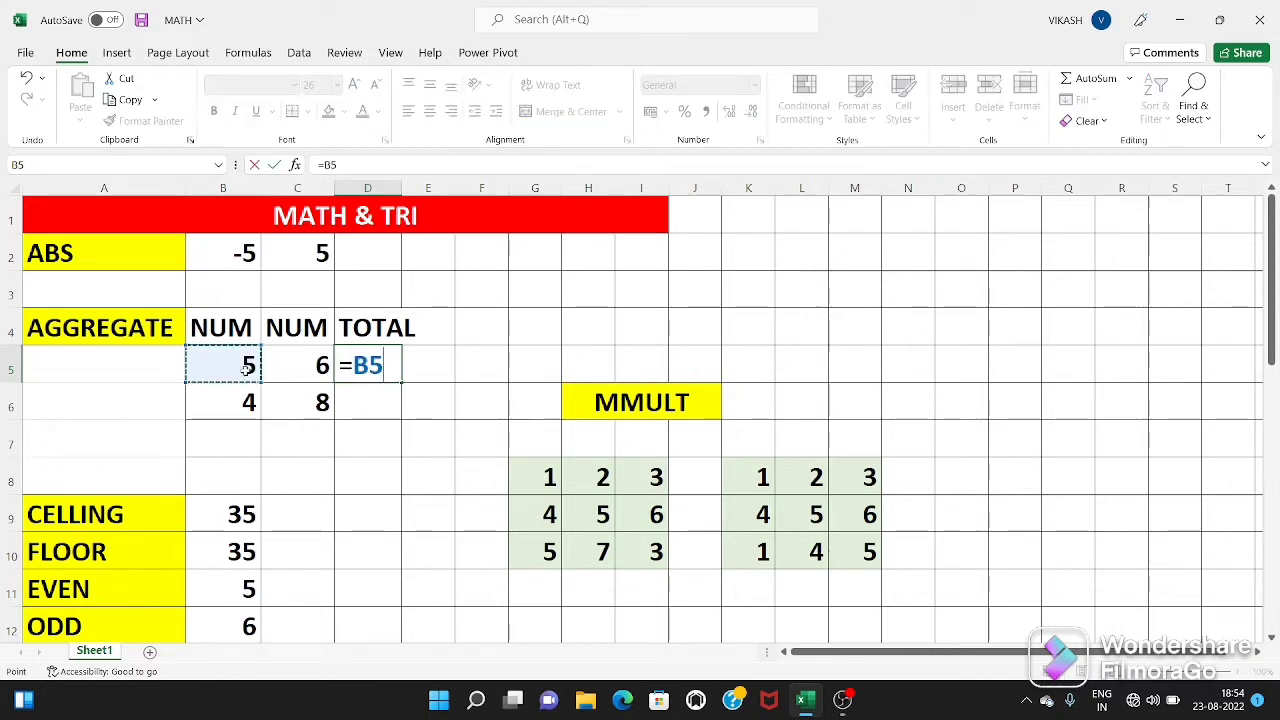
text(+)
click(318, 360)
key(Return)
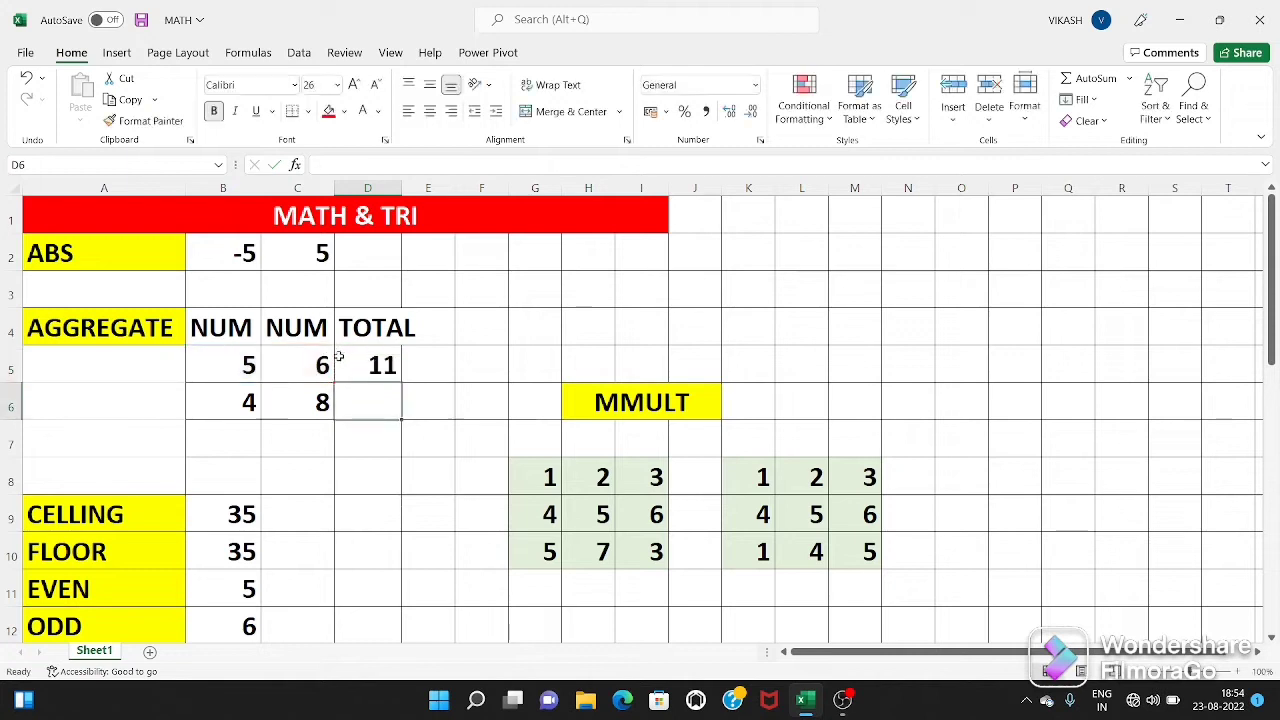
click(378, 368)
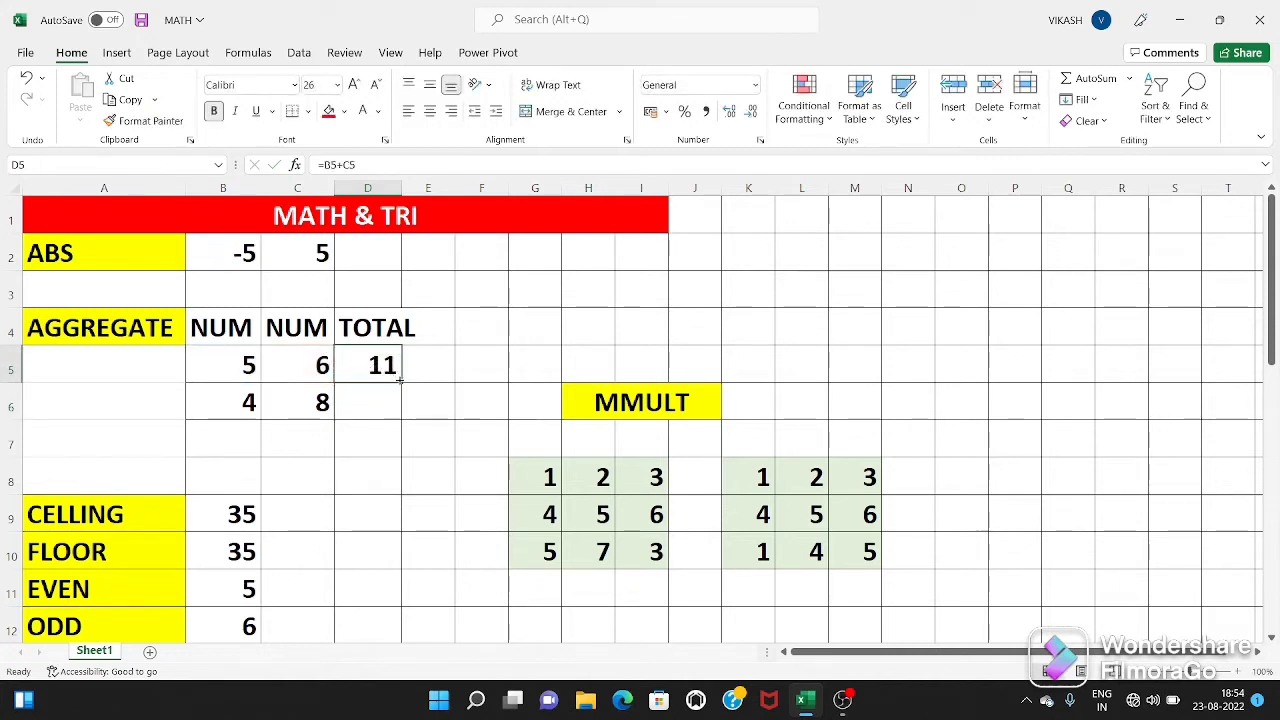
drag(401, 386, 405, 420)
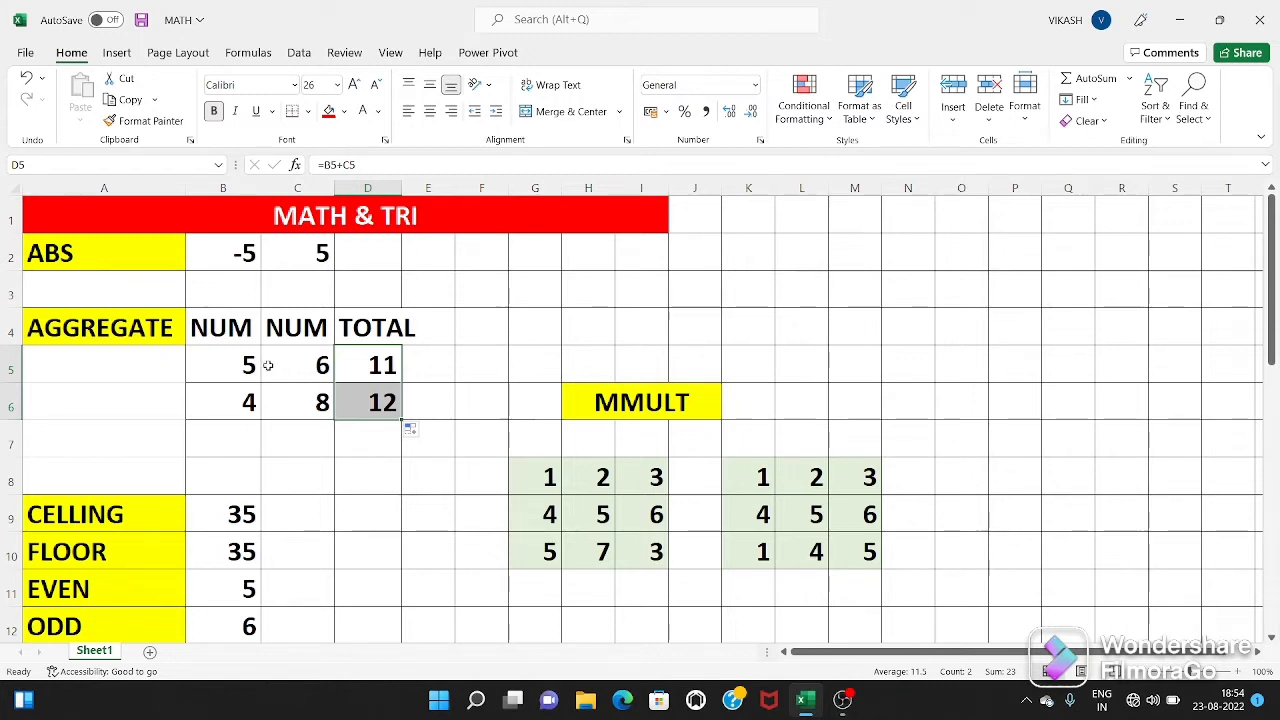
Replace the number in B5 with the text P and the number in C6 with A.
click(362, 376)
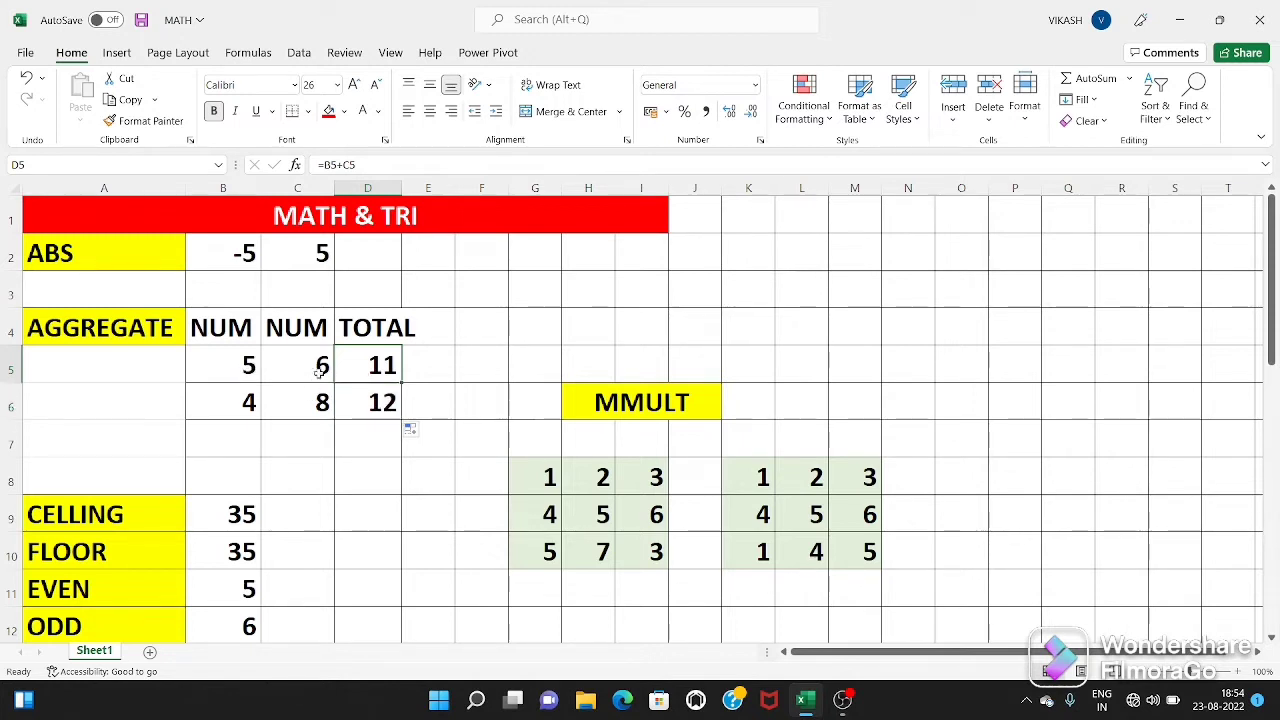
click(234, 370)
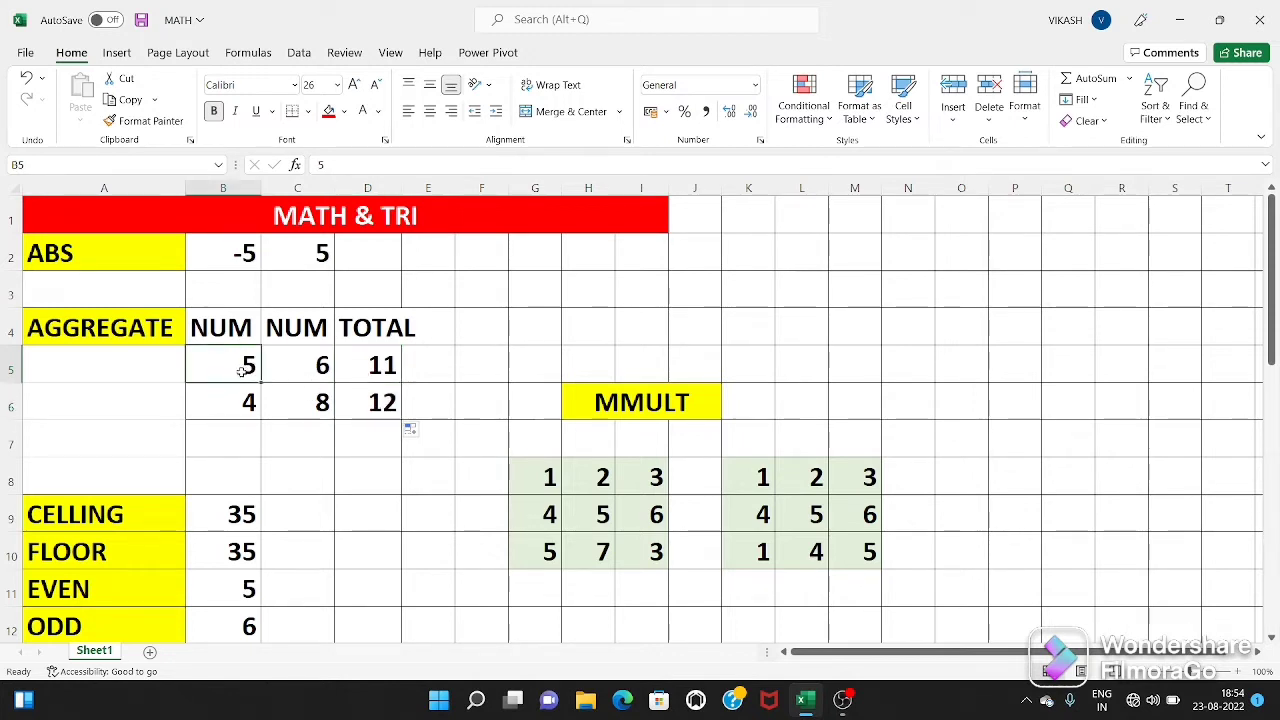
text(P)
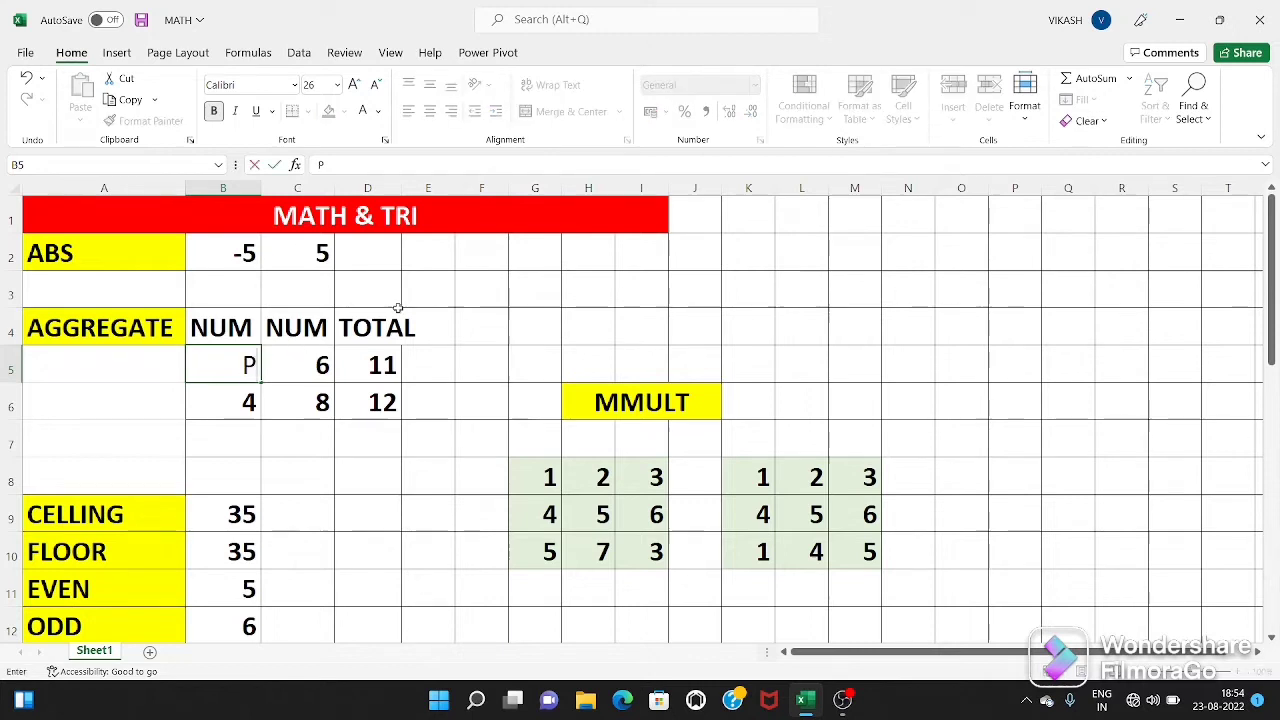
click(315, 408)
text(A)
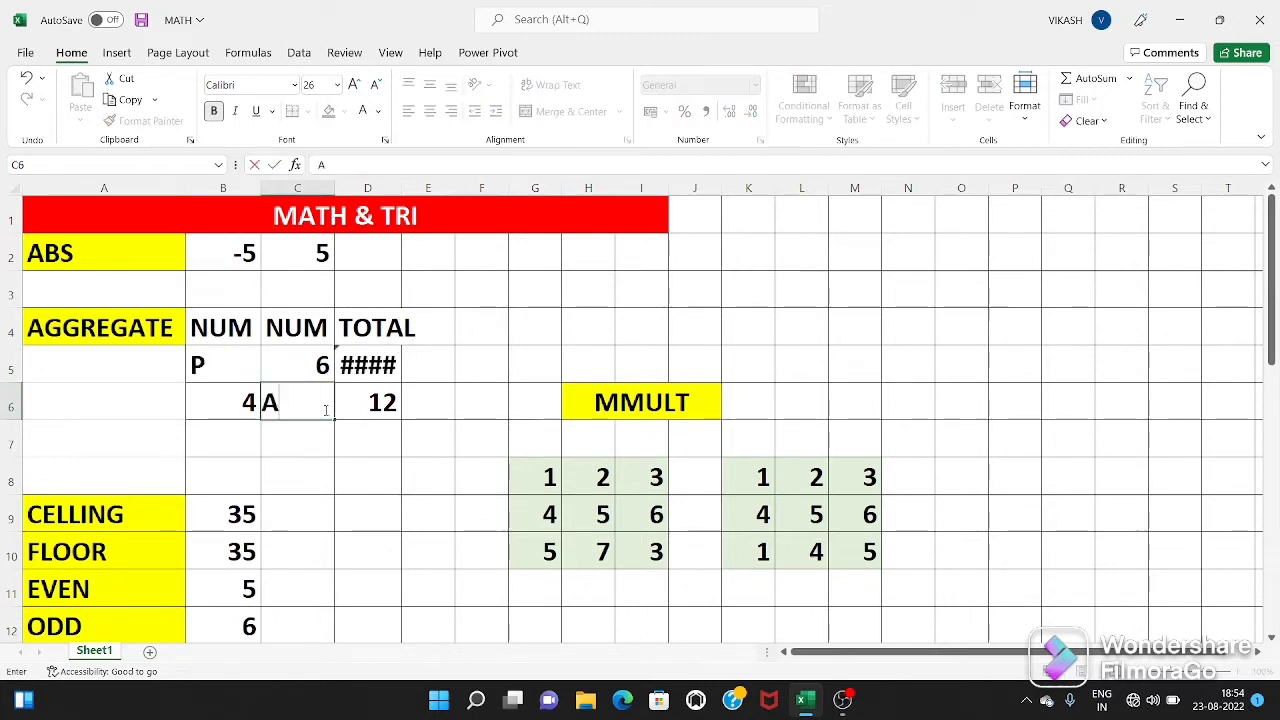
click(400, 462)
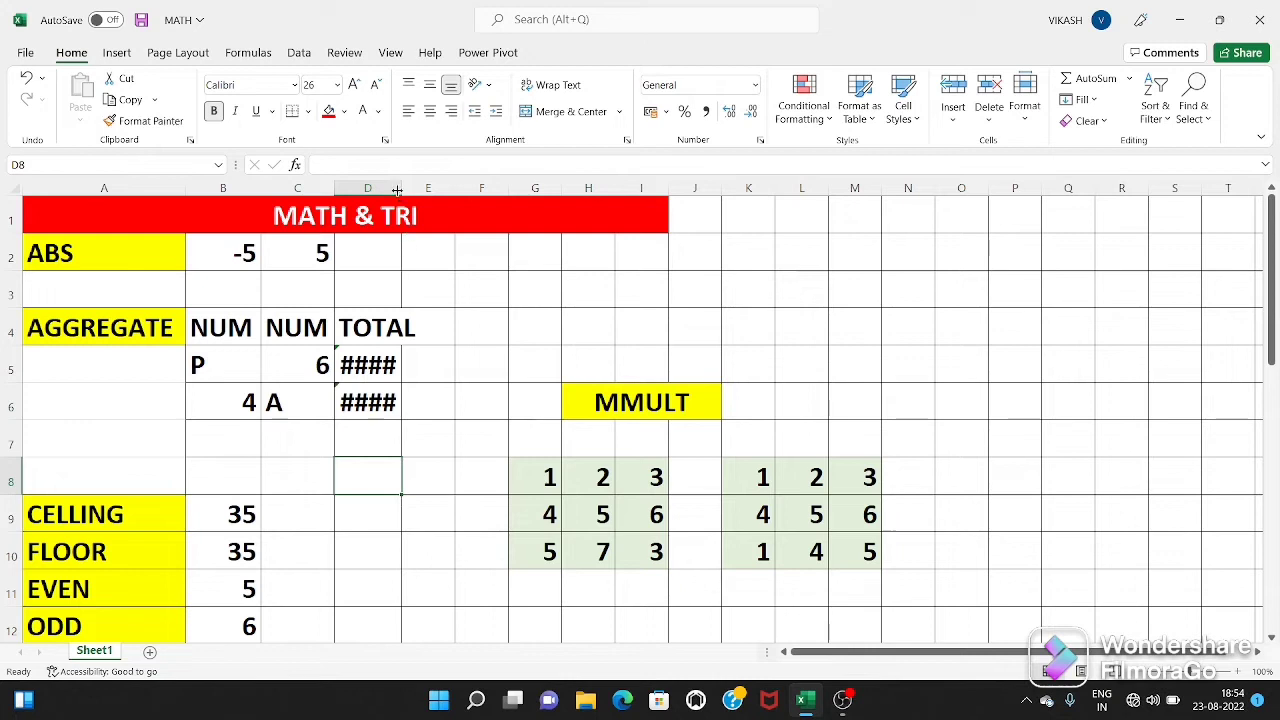
Widen the TOTAL column D and check the text entries in B5 and C6 against the total in D5.
drag(401, 189, 434, 194)
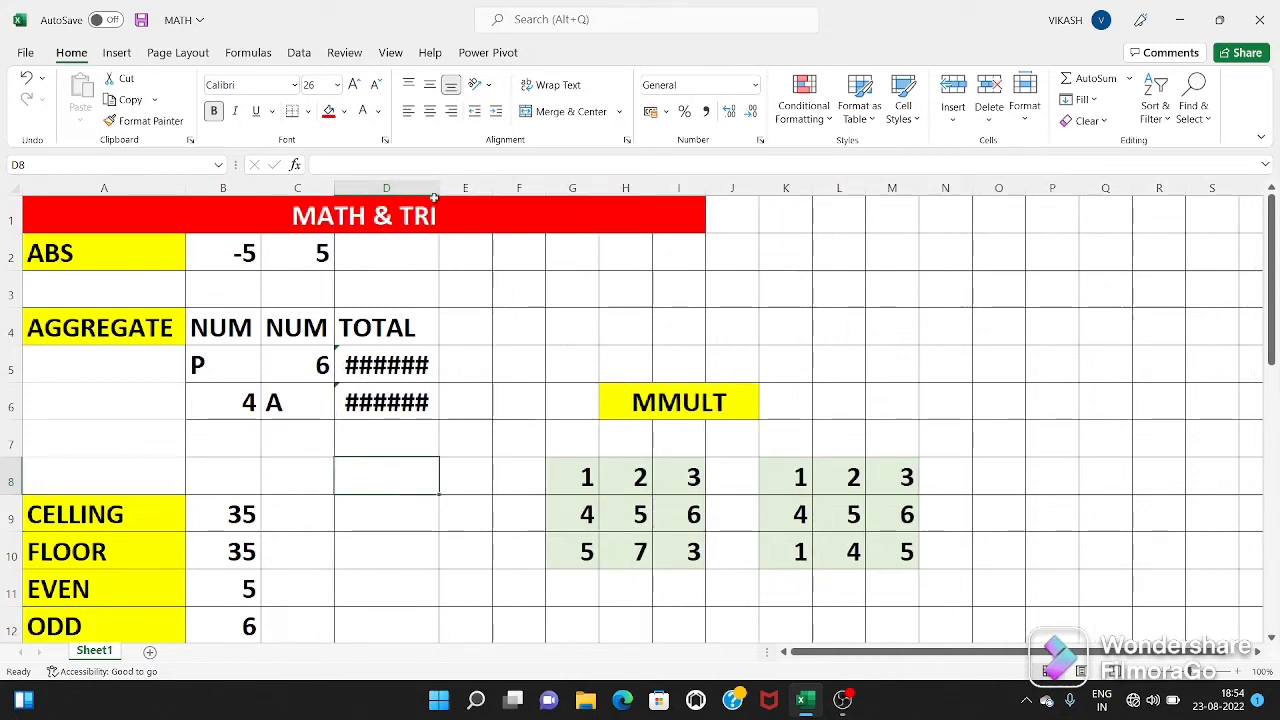
click(228, 372)
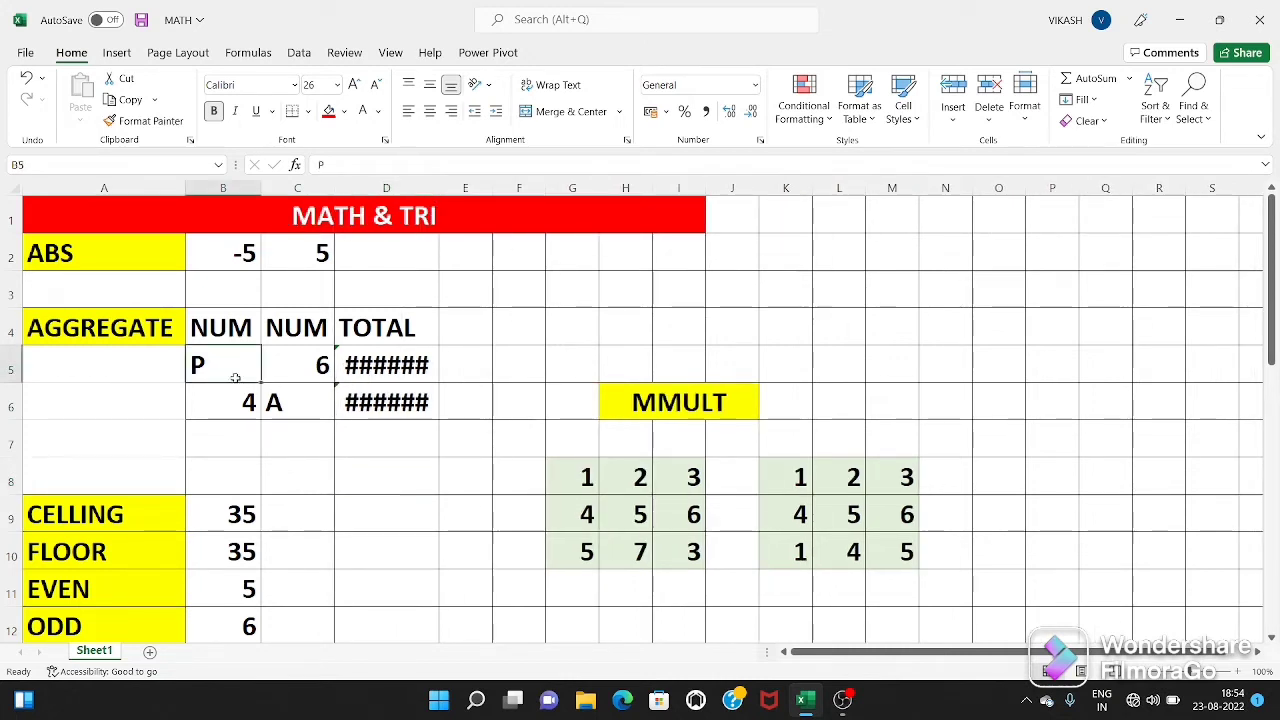
click(288, 406)
mouse_move(390, 367)
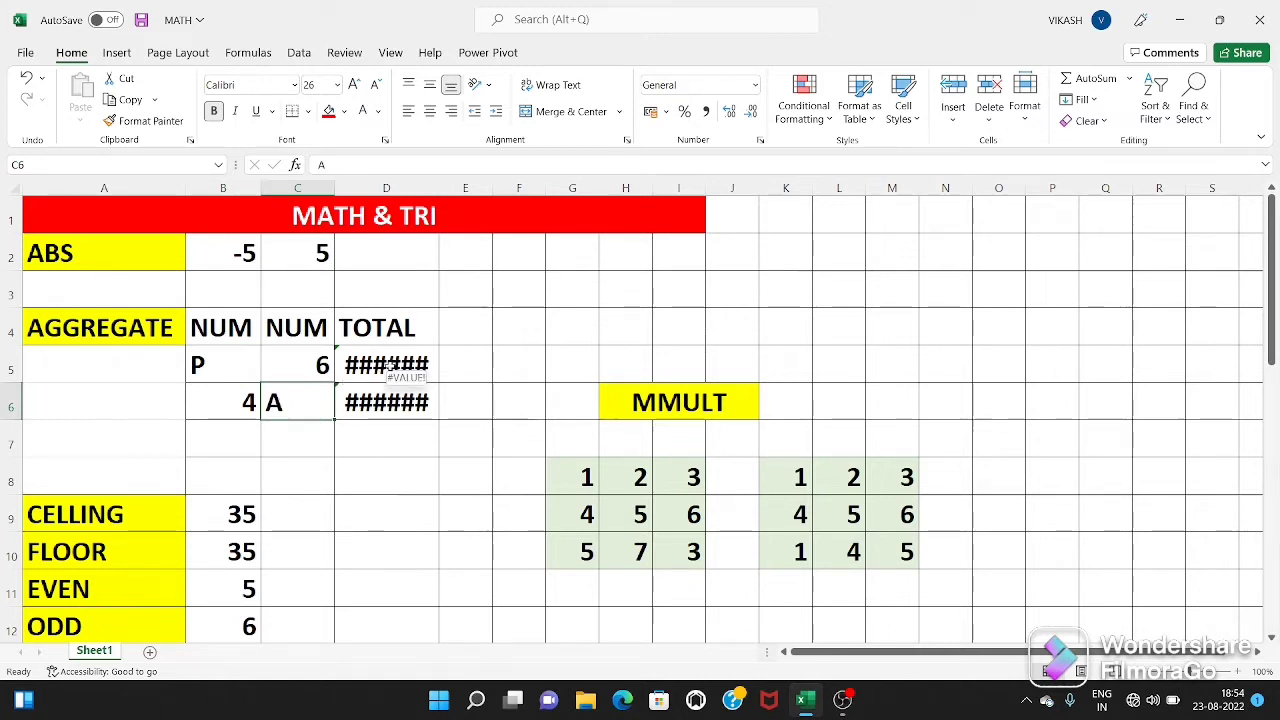
Clear the totals in D5:D6 and replace the text entries with numbers, 8 in B5 and 6 in C6.
drag(390, 367, 367, 397)
key(Delete)
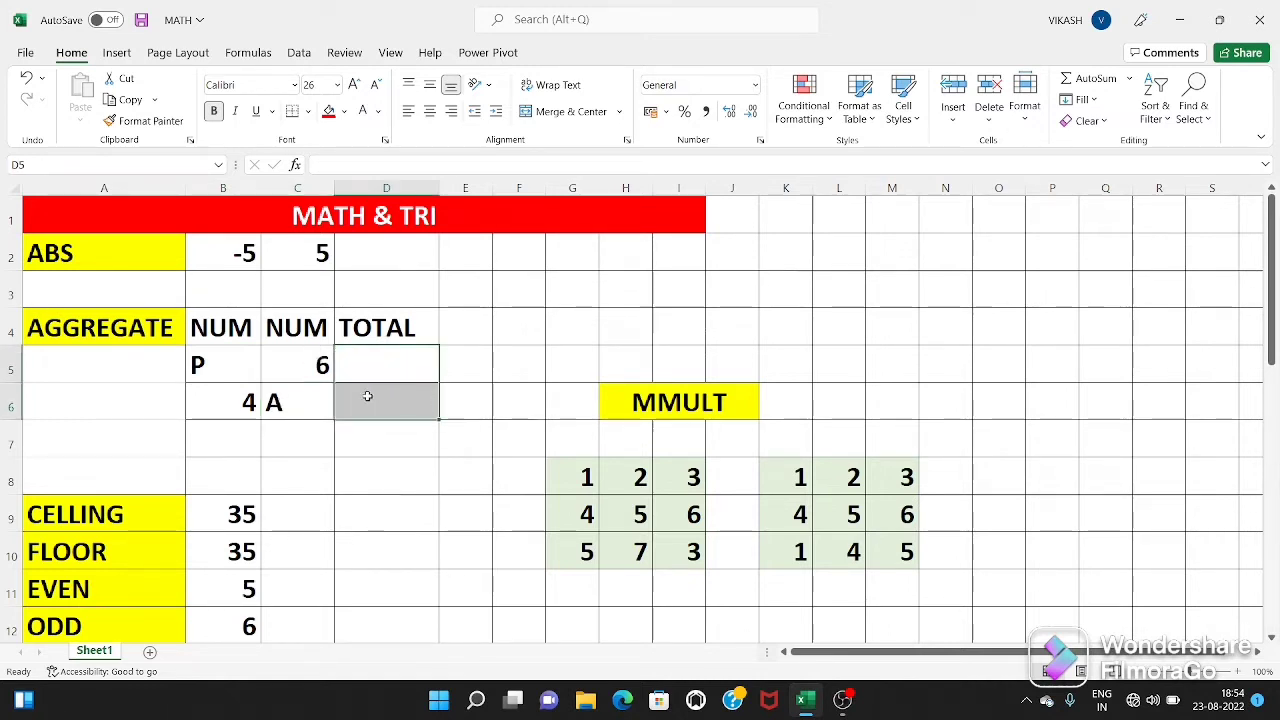
click(292, 403)
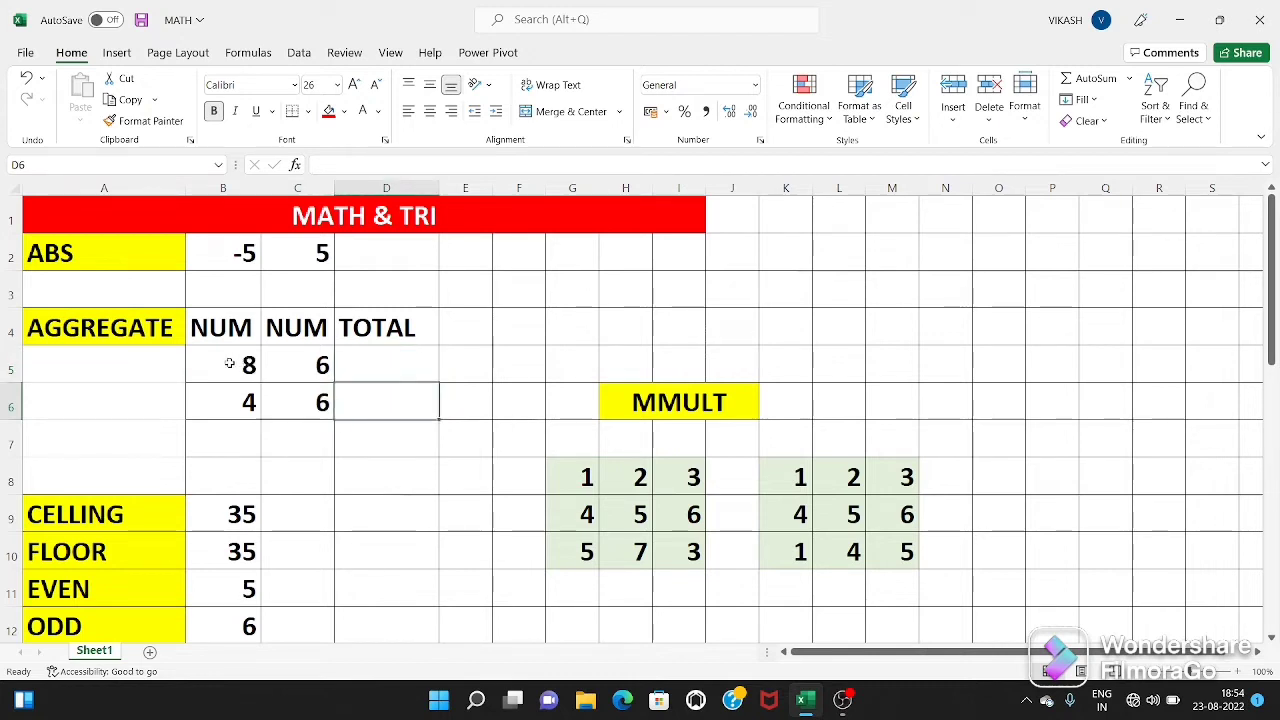
Start an AGGREGATE formula in D5 with 9 - SUM as its function number.
click(372, 362)
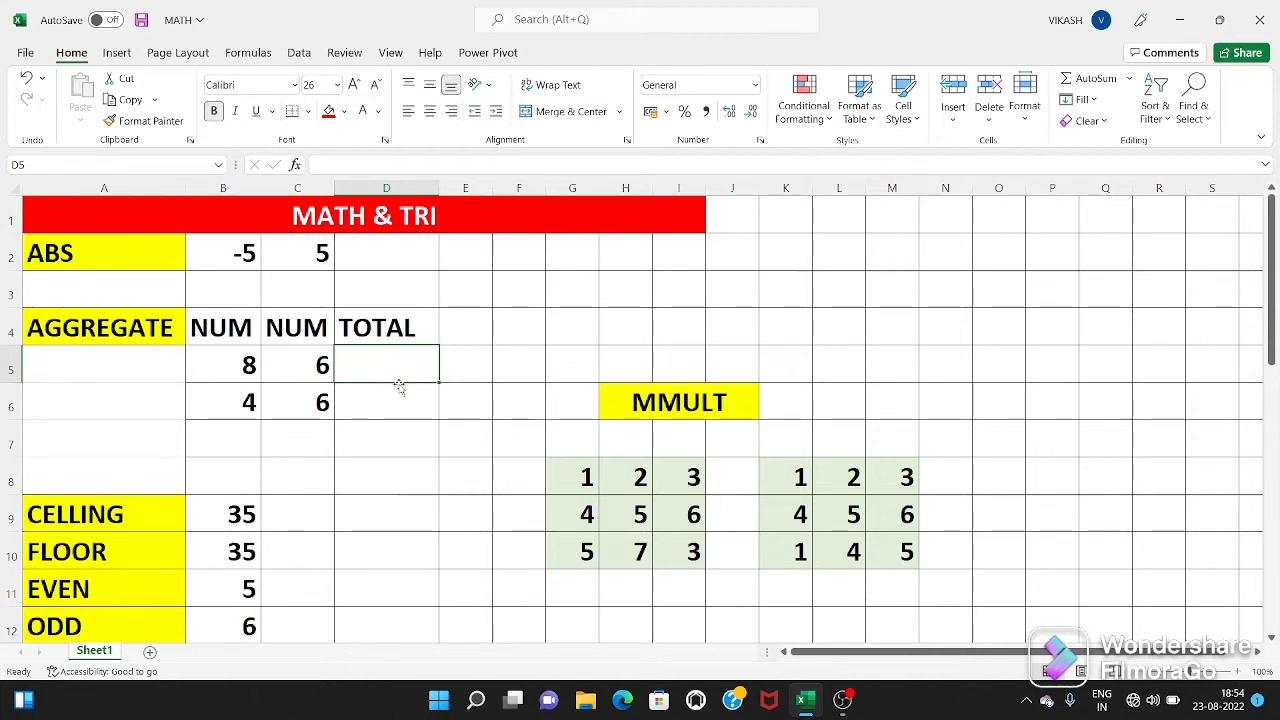
text(=)
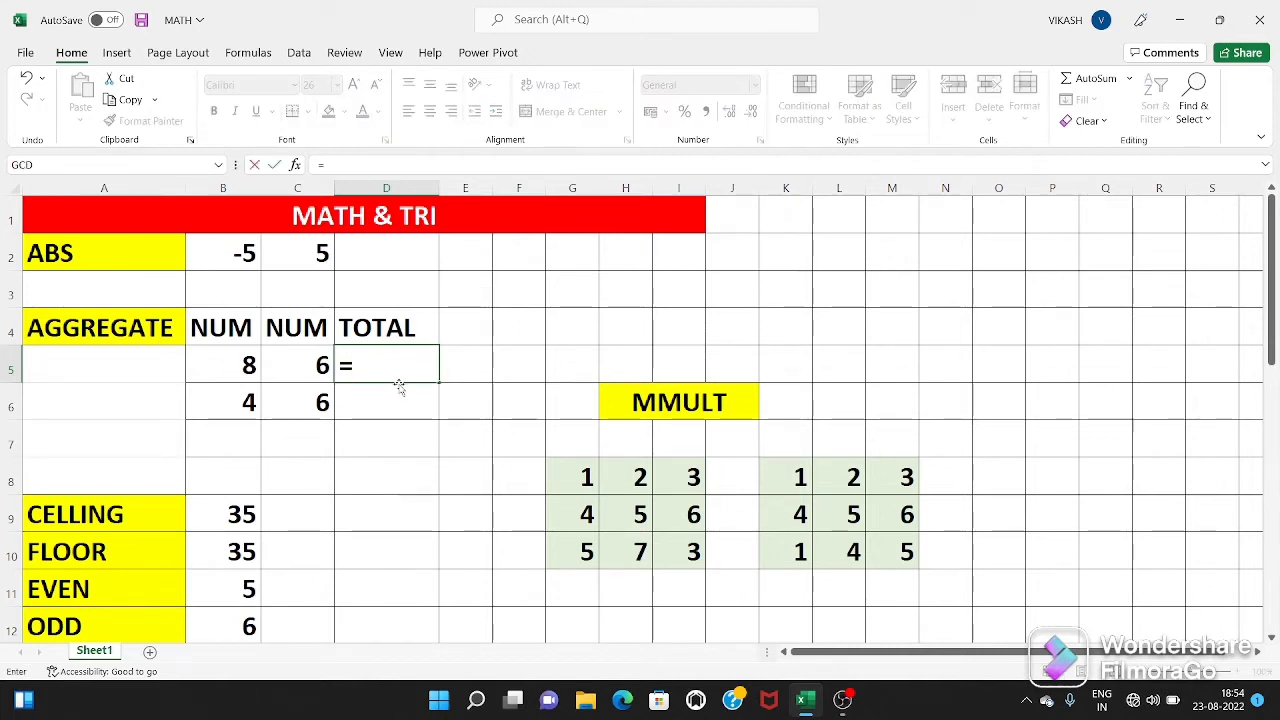
text(A)
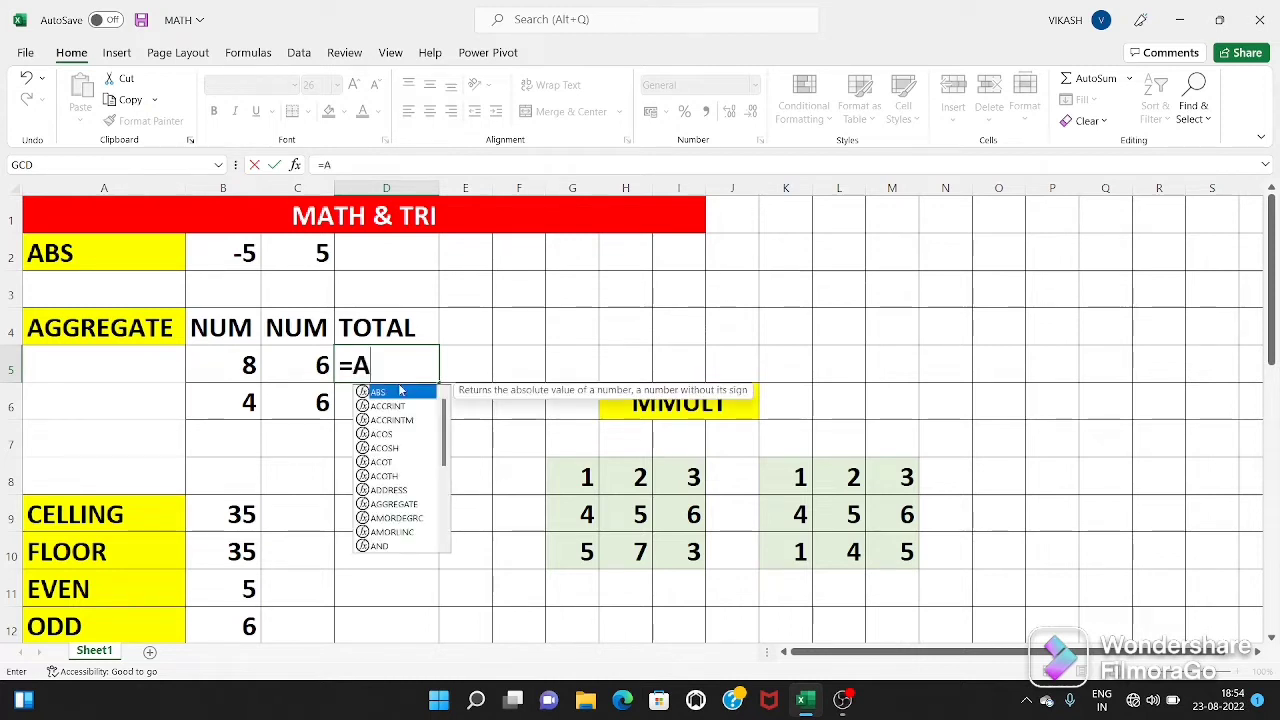
text(G)
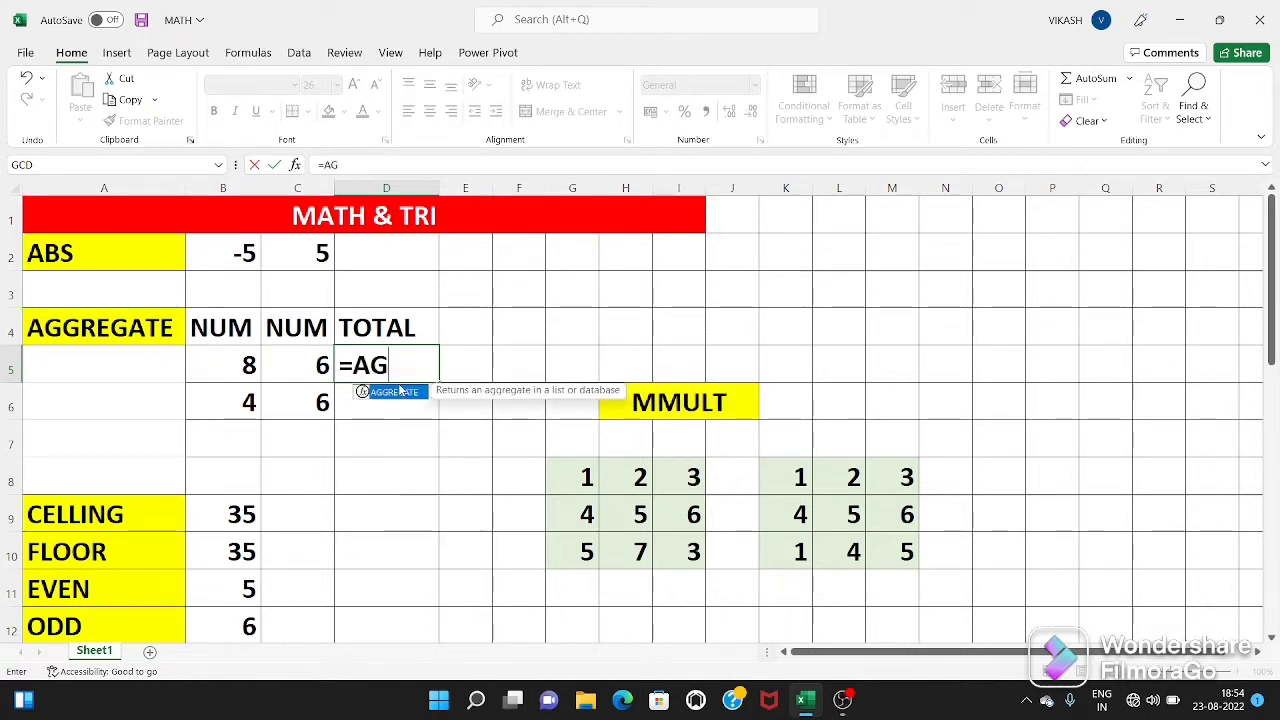
double_click(400, 391)
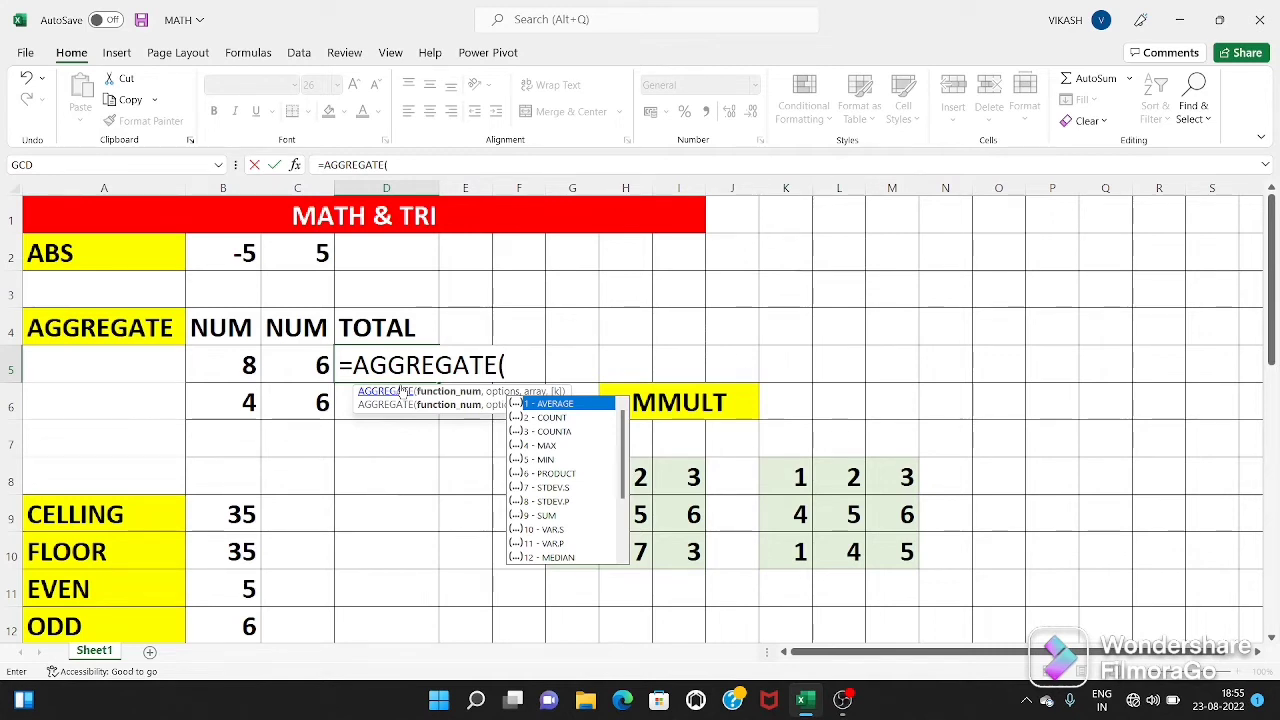
key(Down)
key(Down)
key(Down)
key(Down)
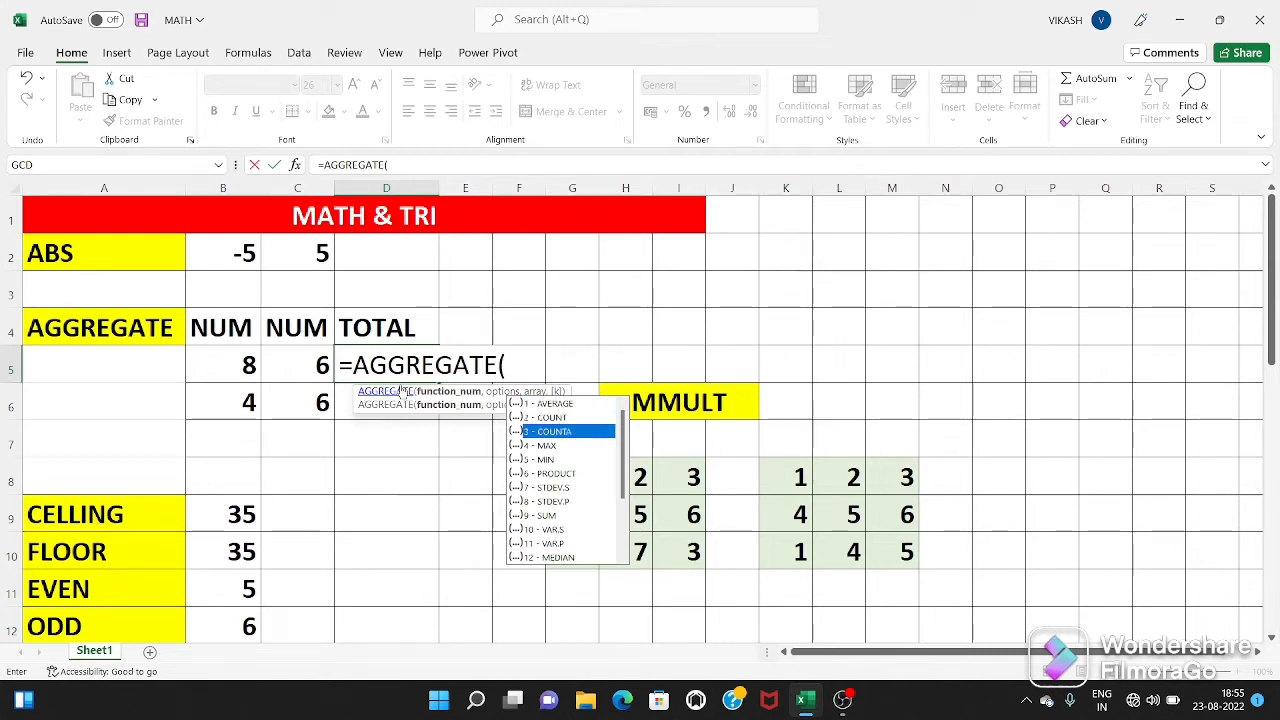
key(Down)
key(Down)
key(Down)
key(Down)
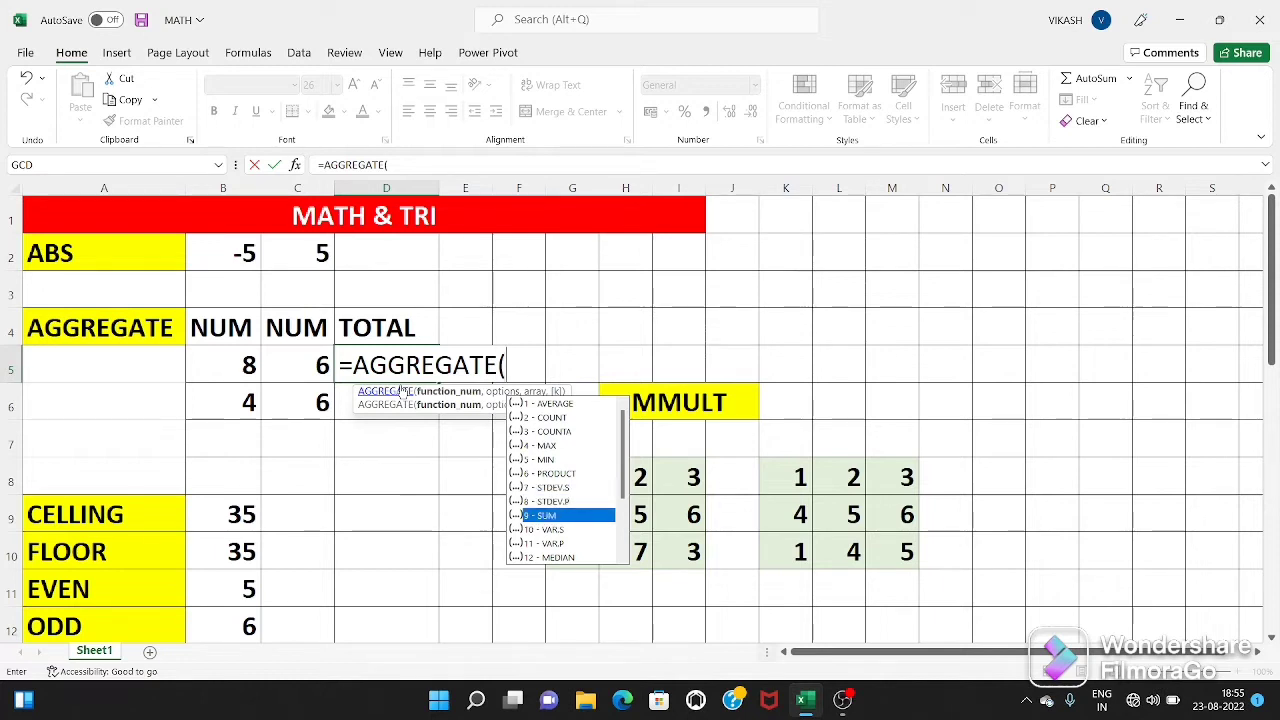
double_click(548, 517)
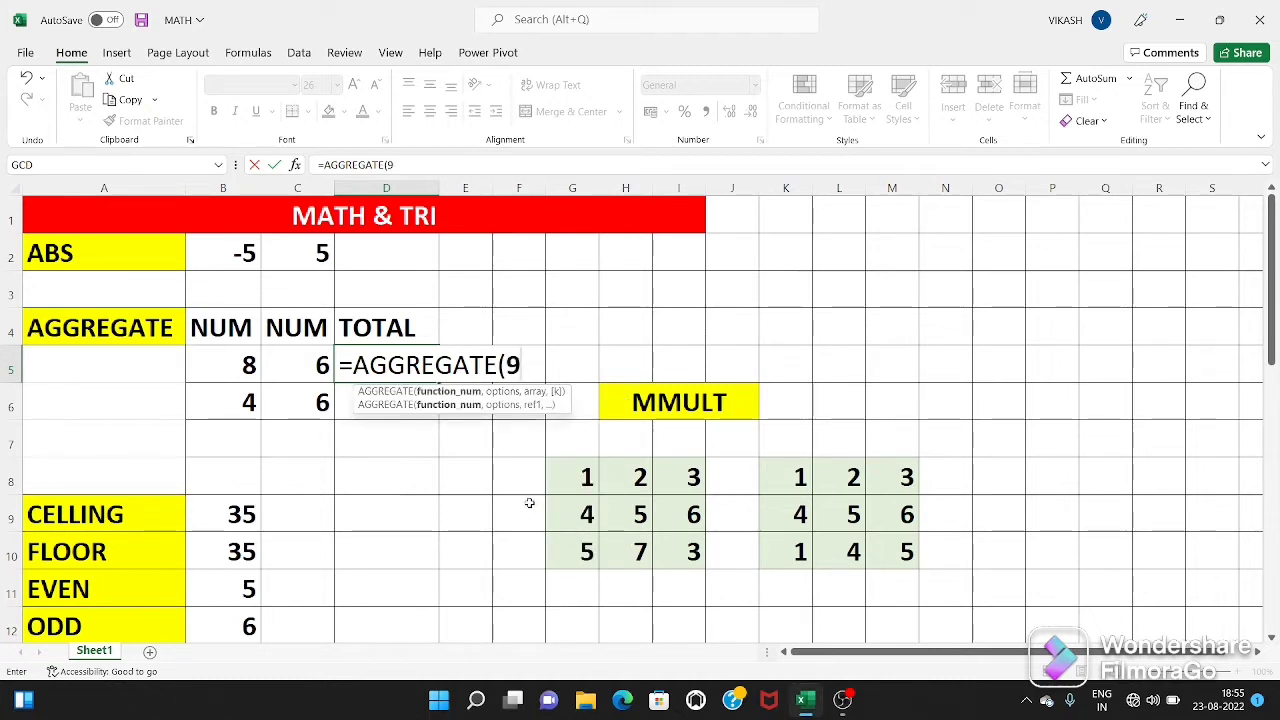
Complete the AGGREGATE formula in D5 with option 0 - Ignore nested SUBTOTAL and AGGREGATE functions and range B5:C5, and fill it down to D6.
text(,)
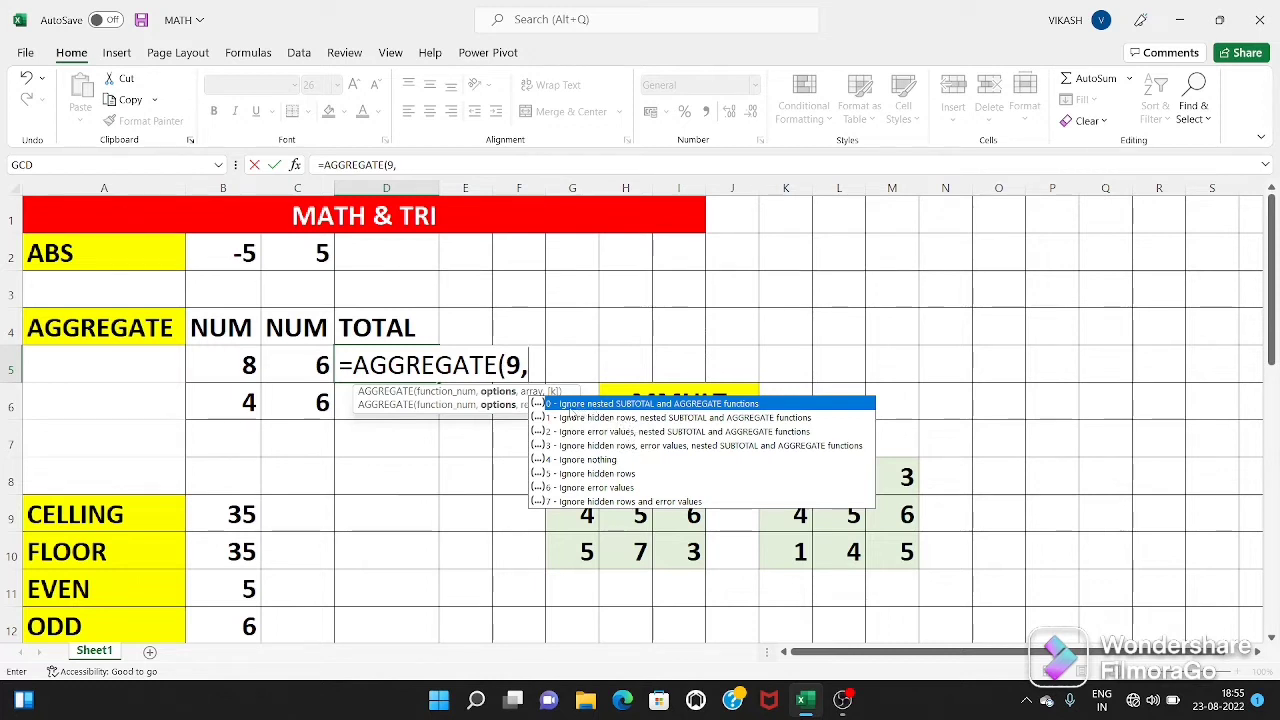
double_click(565, 404)
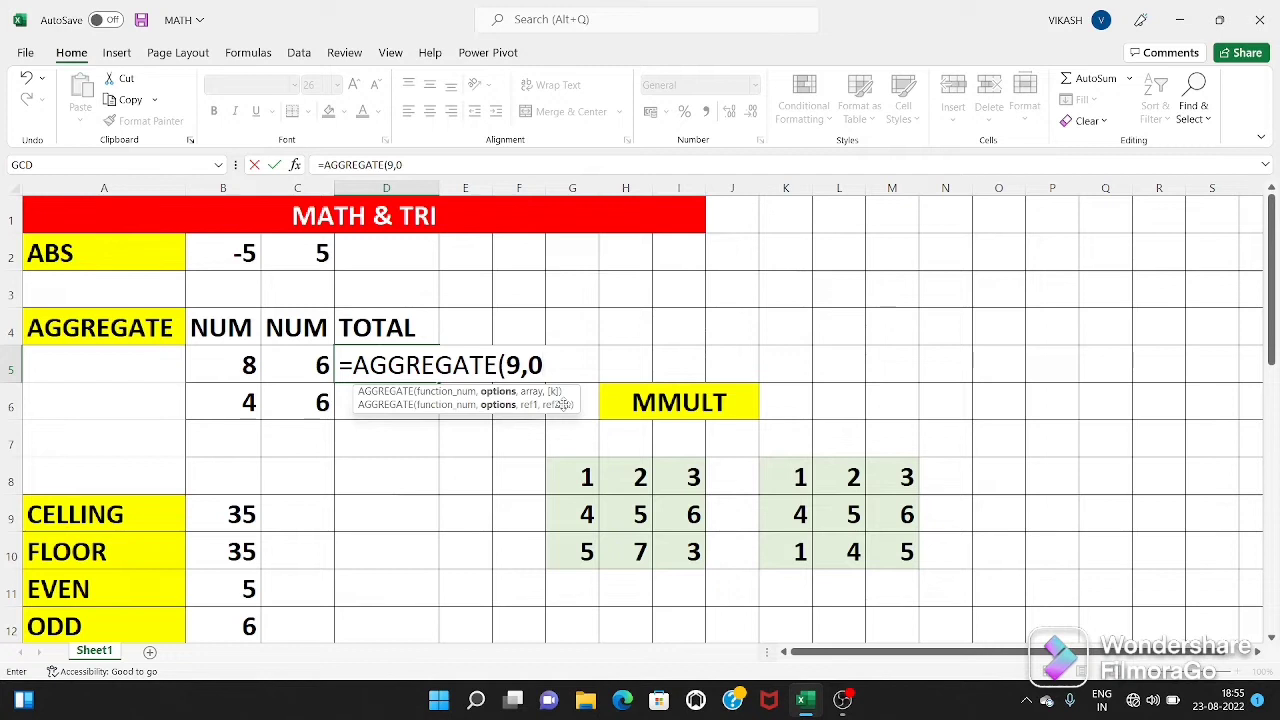
text(,)
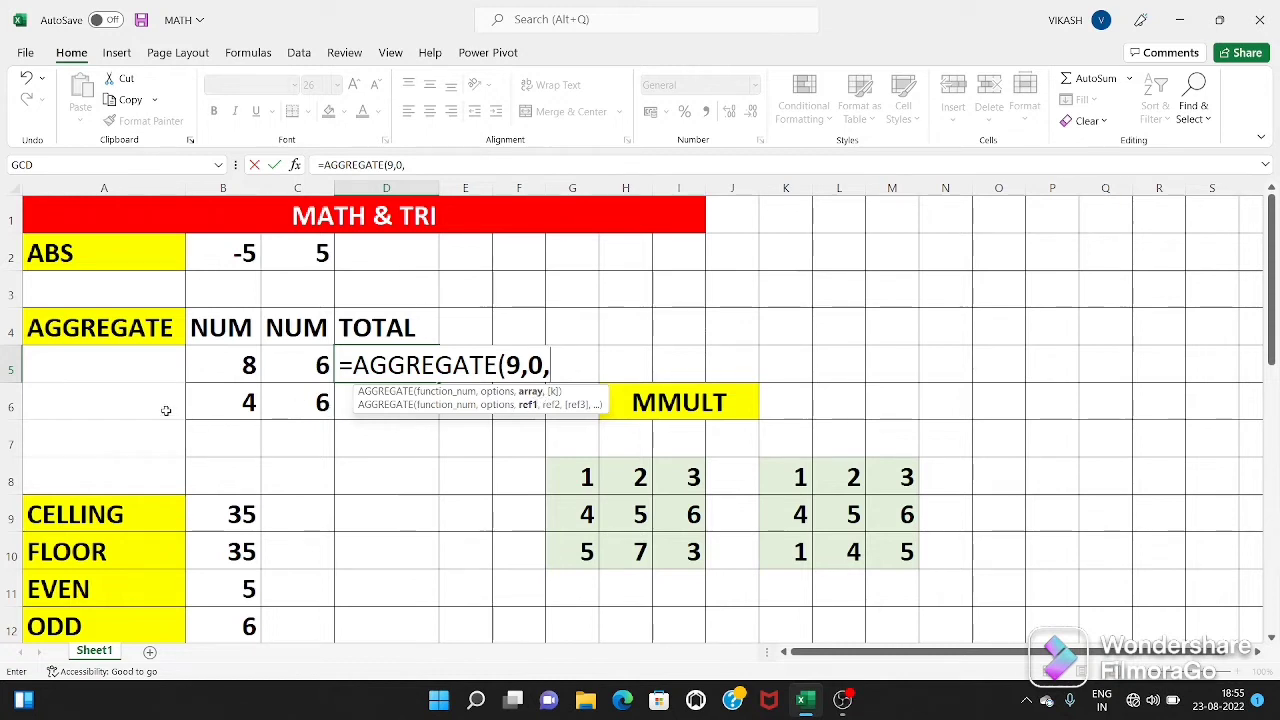
drag(224, 366, 283, 366)
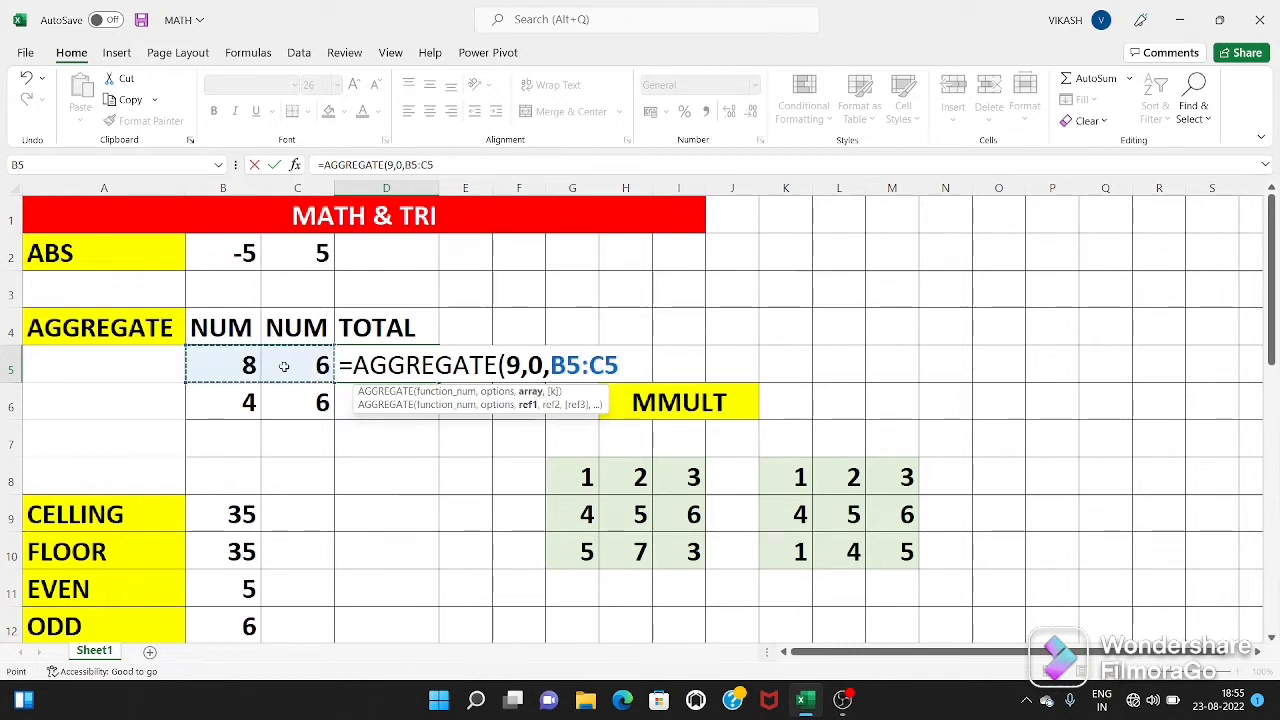
text())
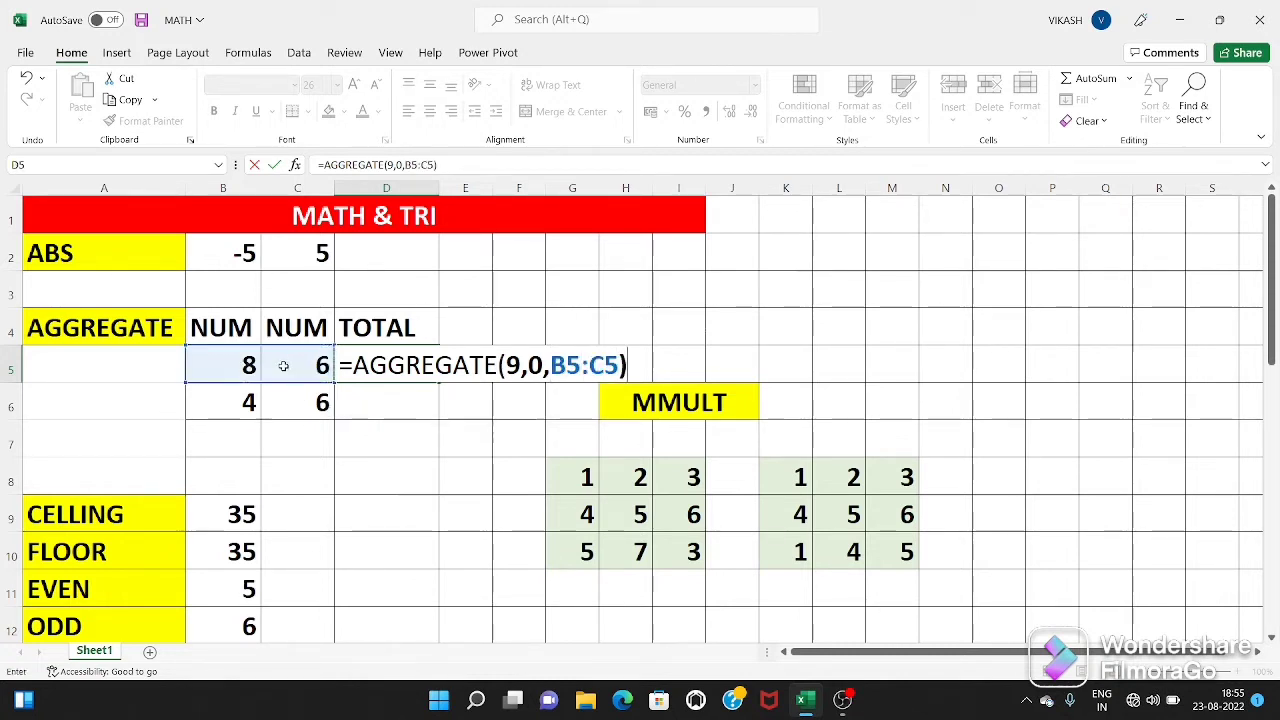
key(Return)
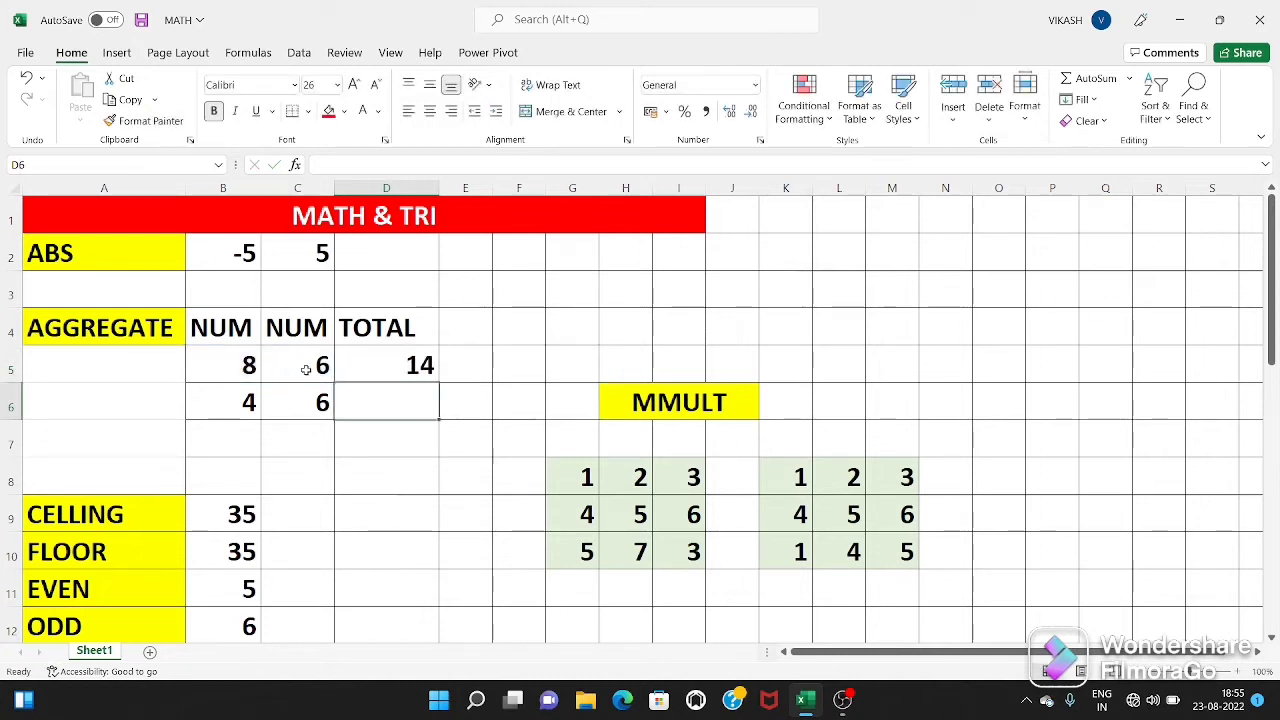
click(397, 366)
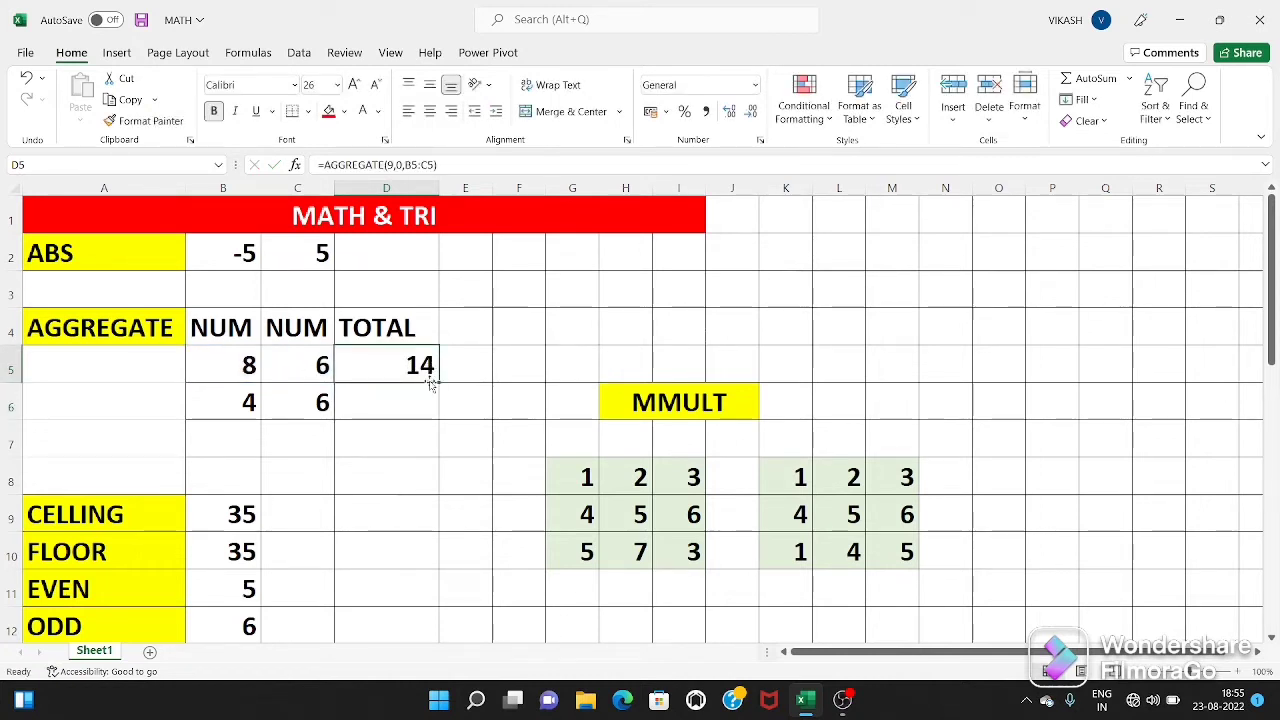
drag(439, 382, 443, 418)
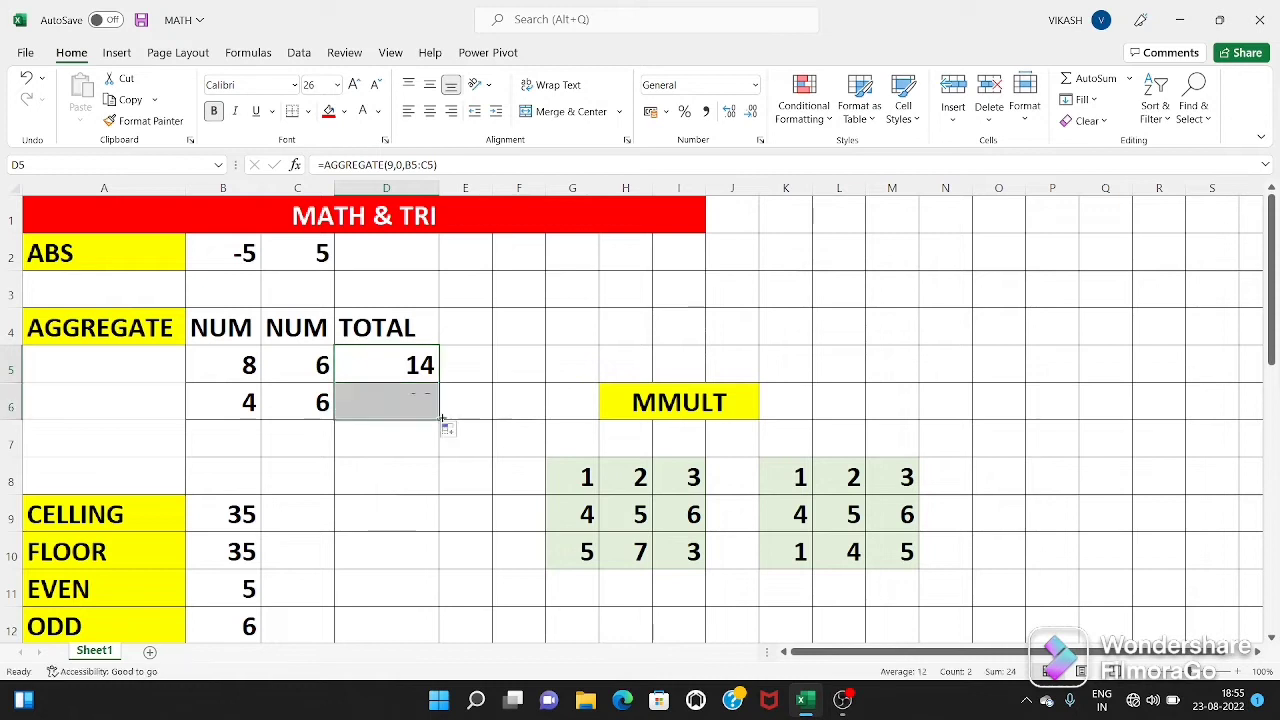
Replace the number in B5 with the text A and the number in C6 with H, and check the totals in D5:D6.
click(247, 367)
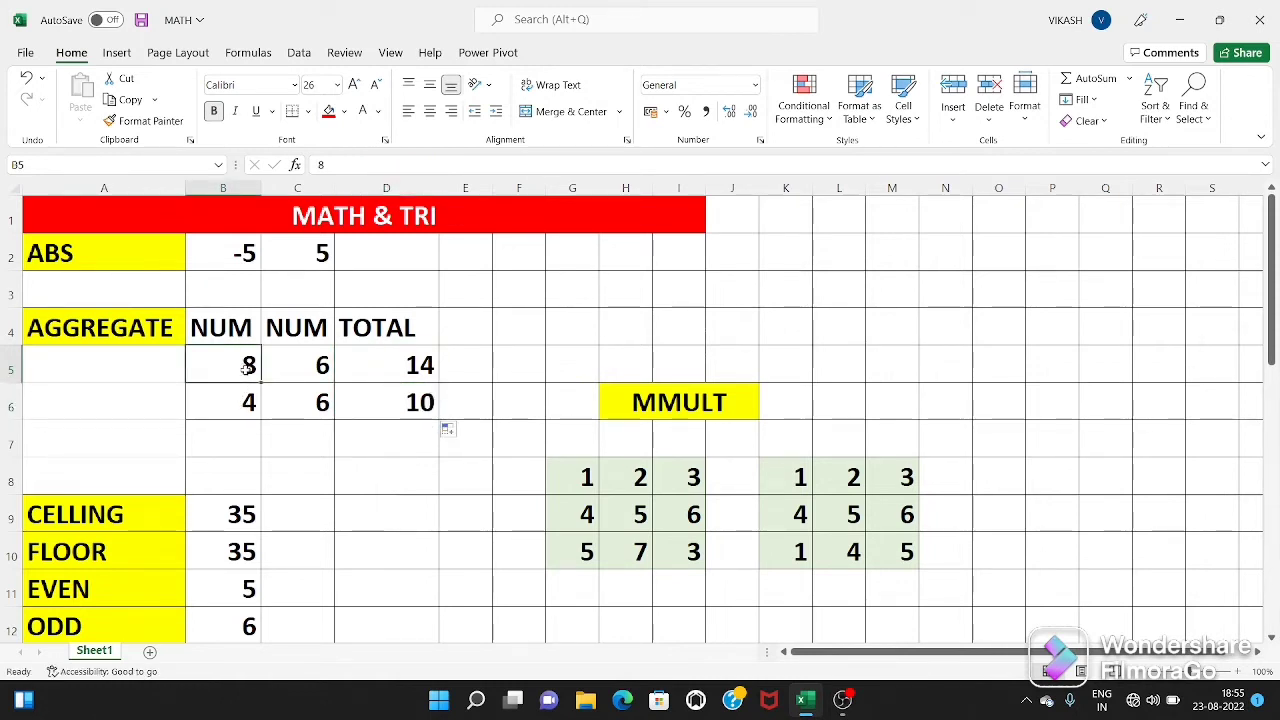
text(A)
click(289, 402)
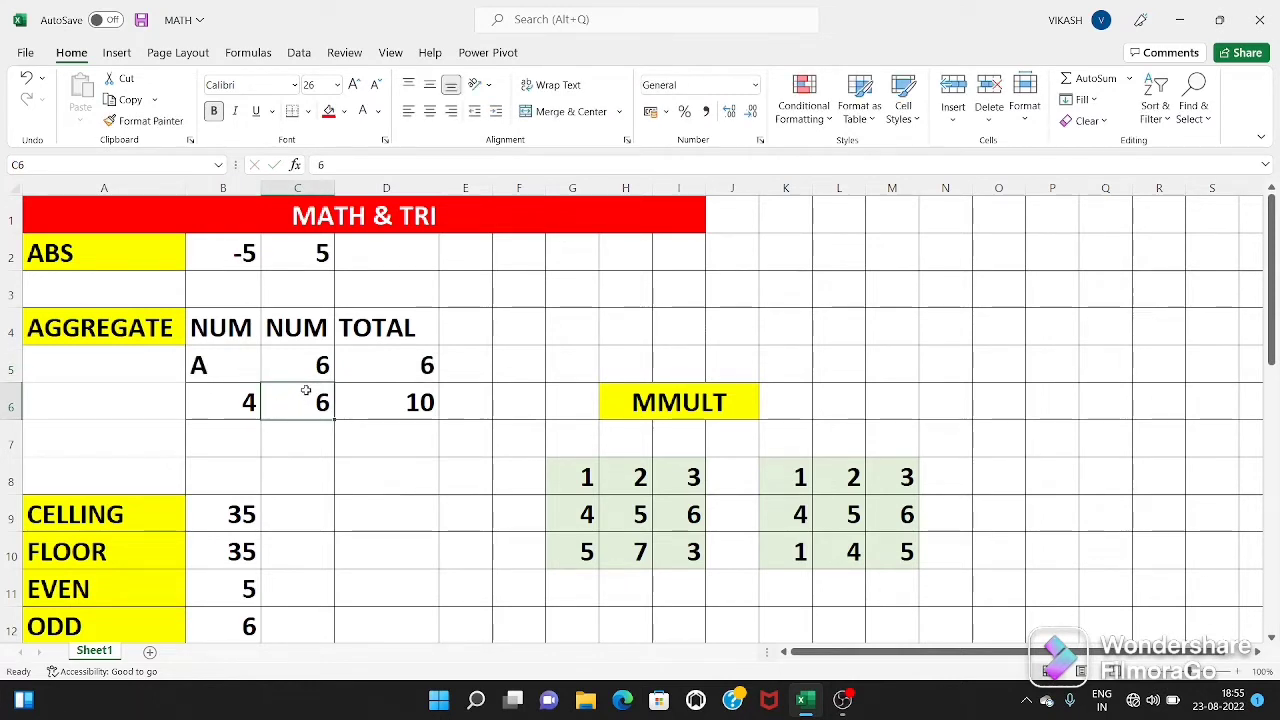
text(H)
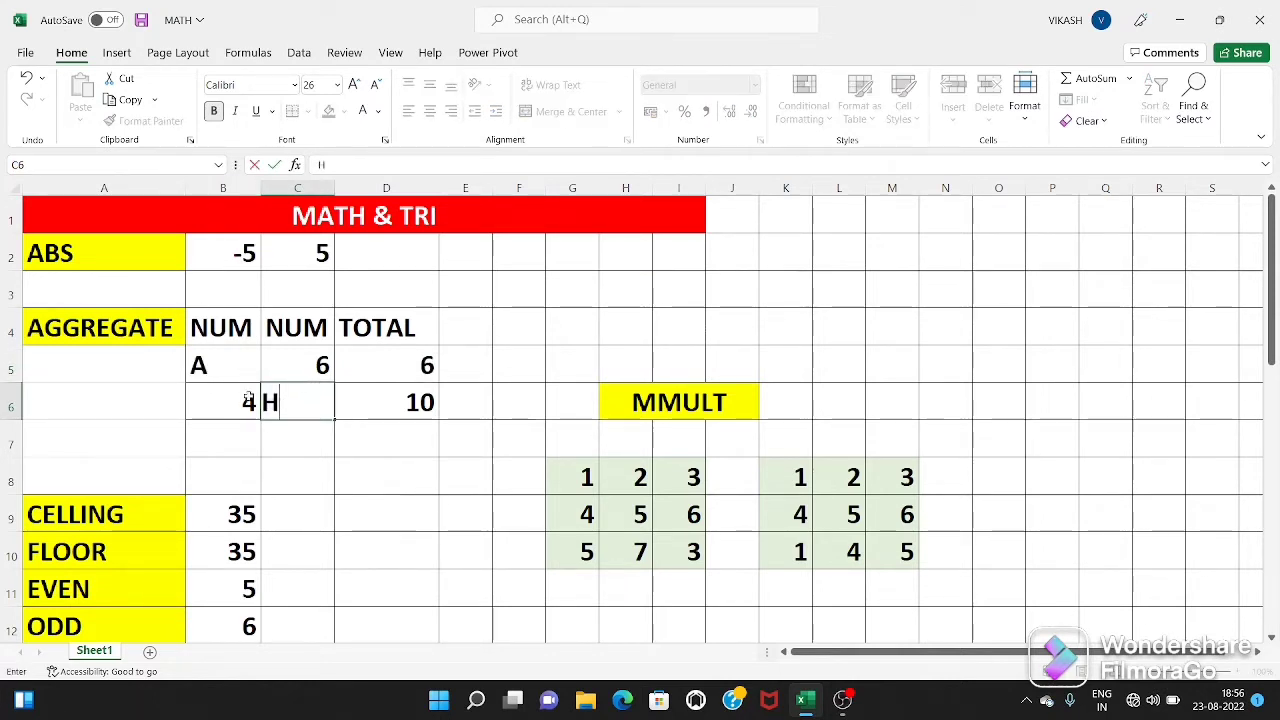
click(214, 402)
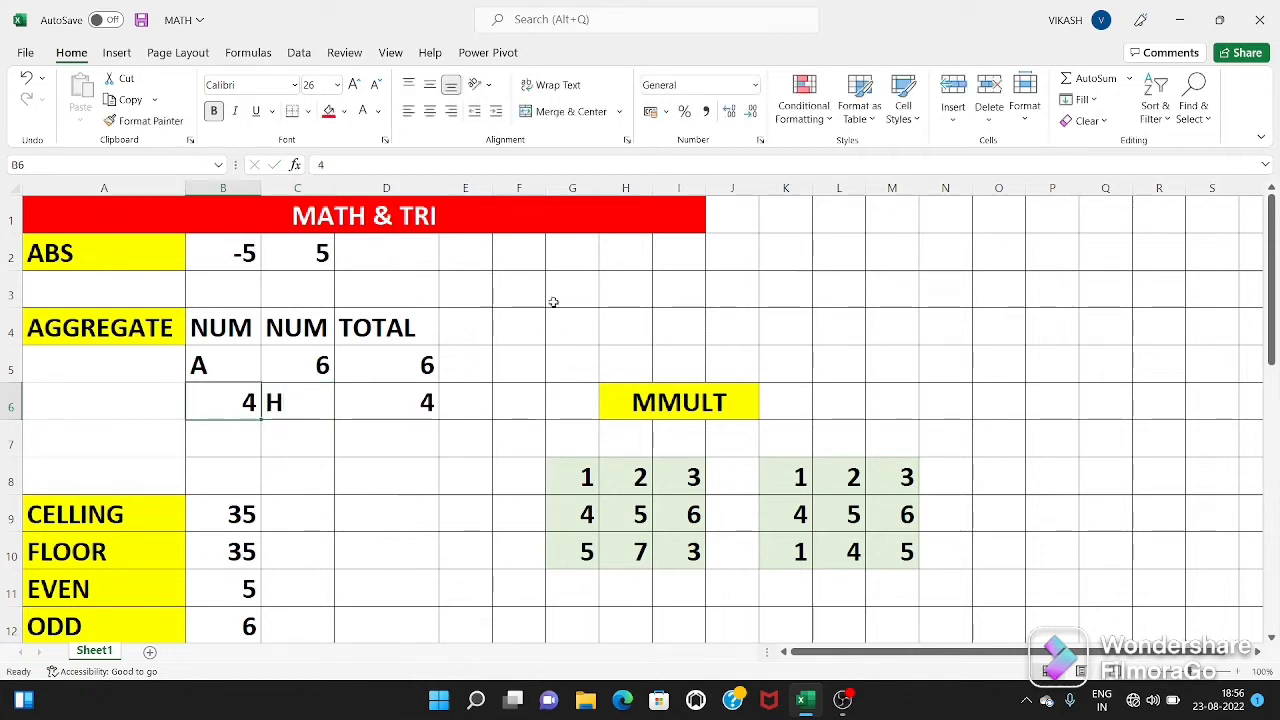
drag(398, 365, 407, 398)
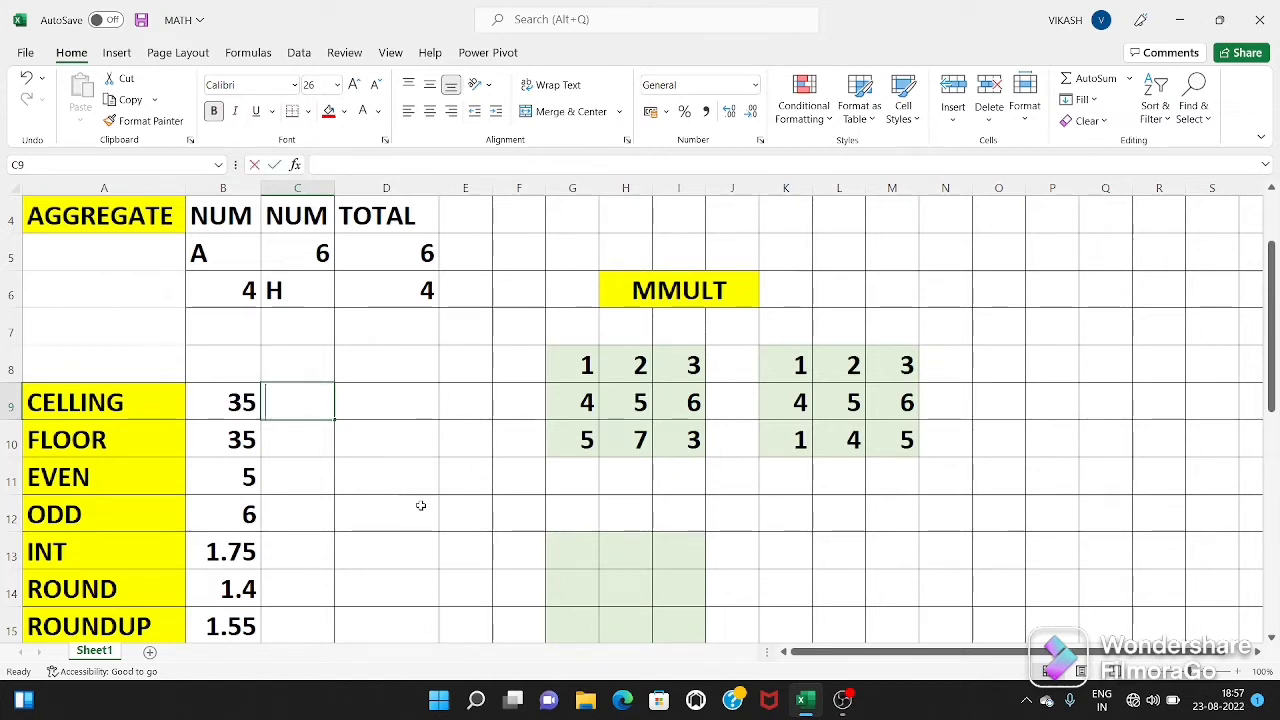
Enter a CEILING.MATH formula in C9 that rounds B9 up with a significance of 3.
text(=CE)
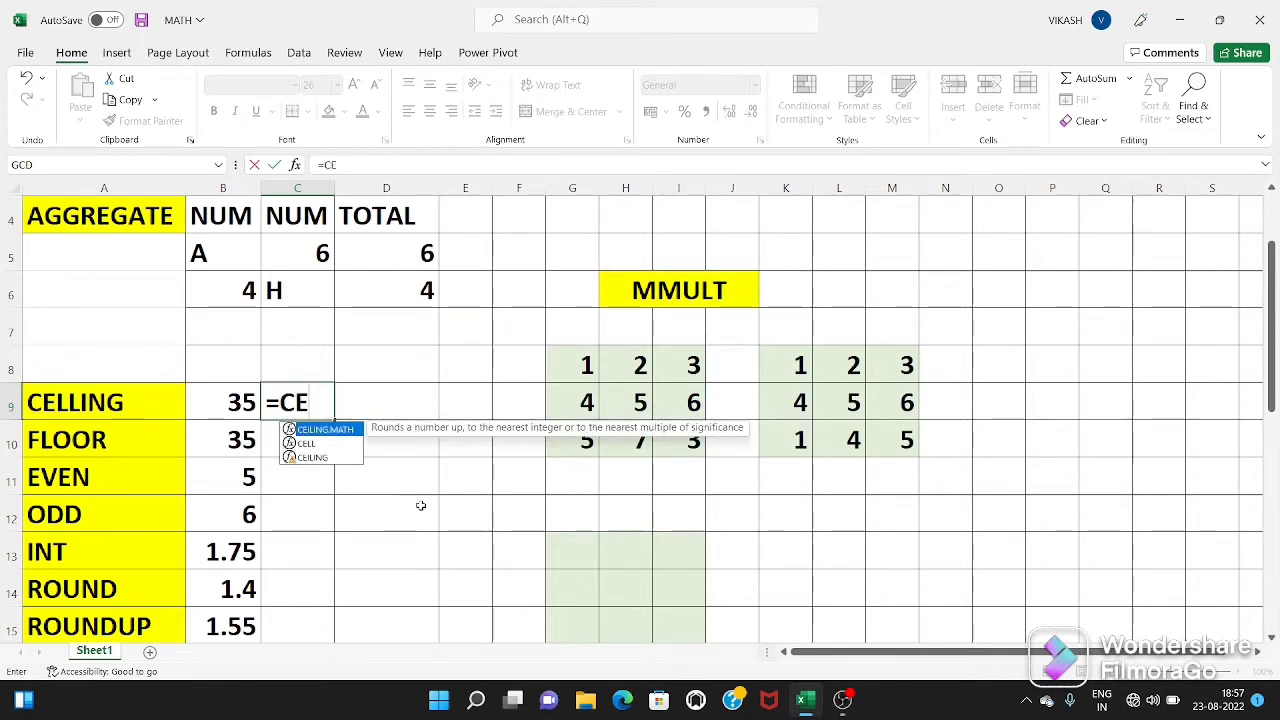
key(Tab)
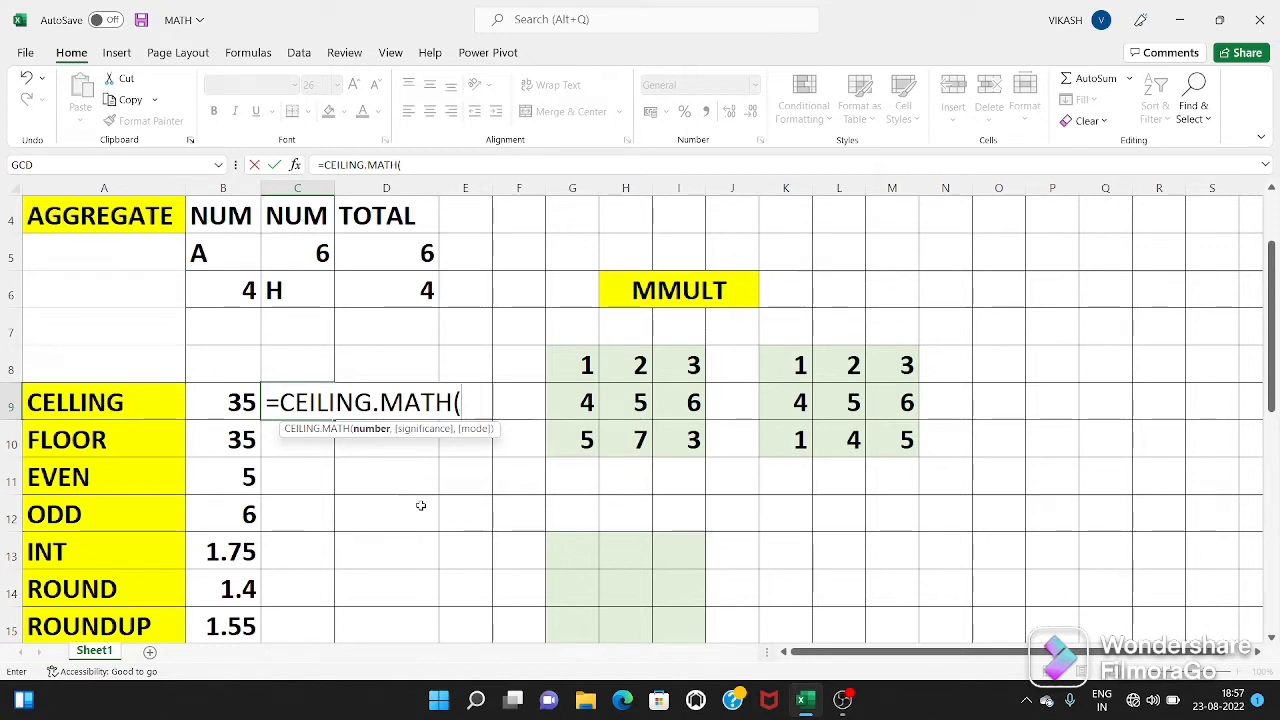
click(240, 403)
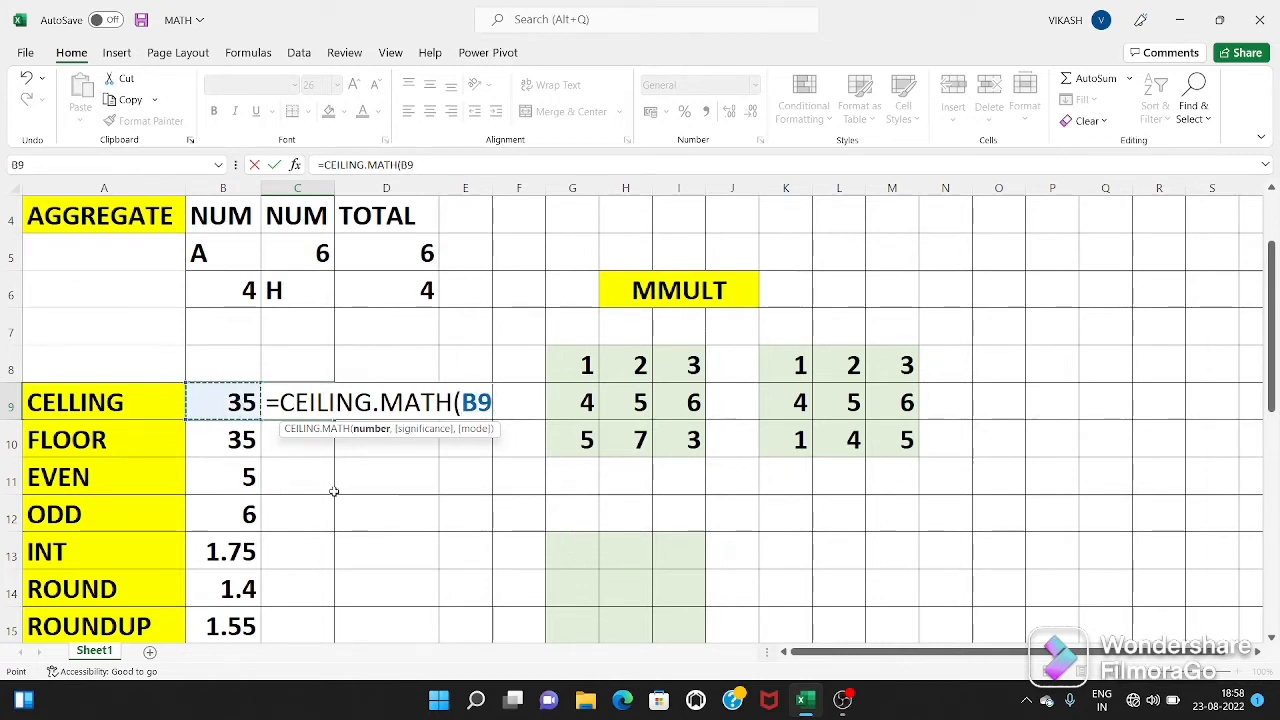
text(,3)
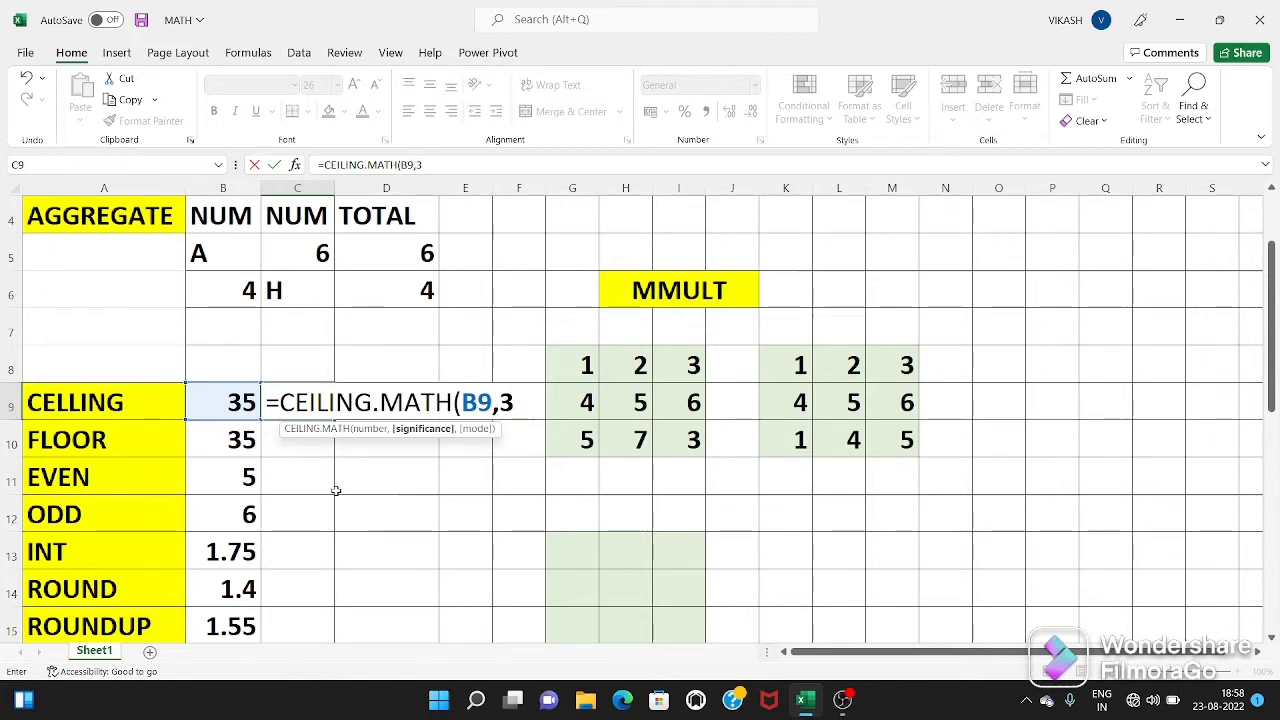
text())
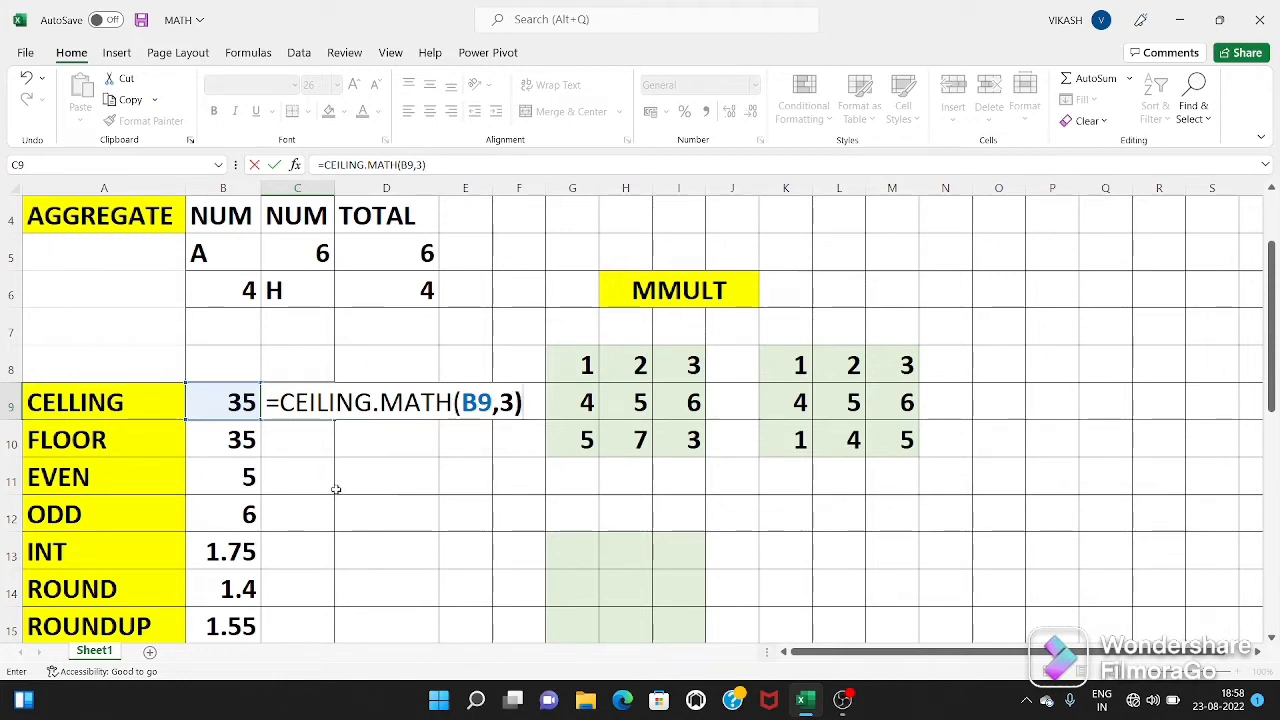
key(Return)
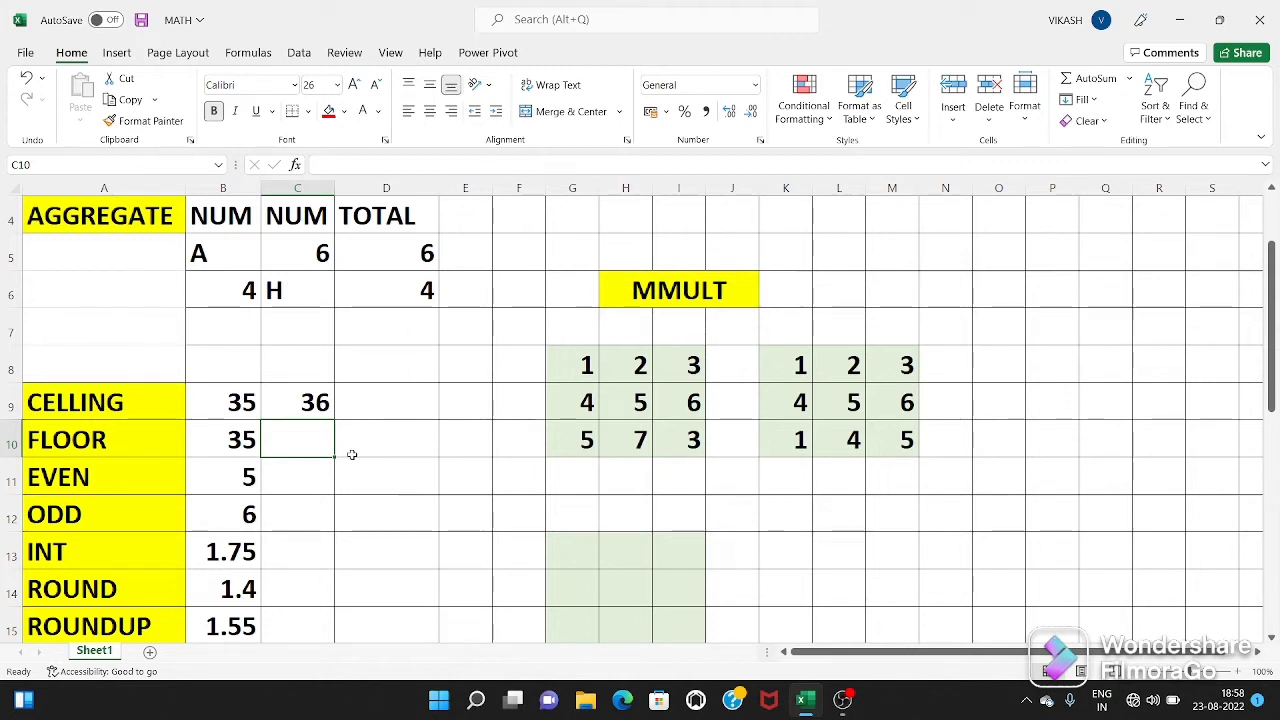
Enter a FLOOR.MATH formula in C10 that rounds B10 down with a significance of 3.
text(=FLOO)
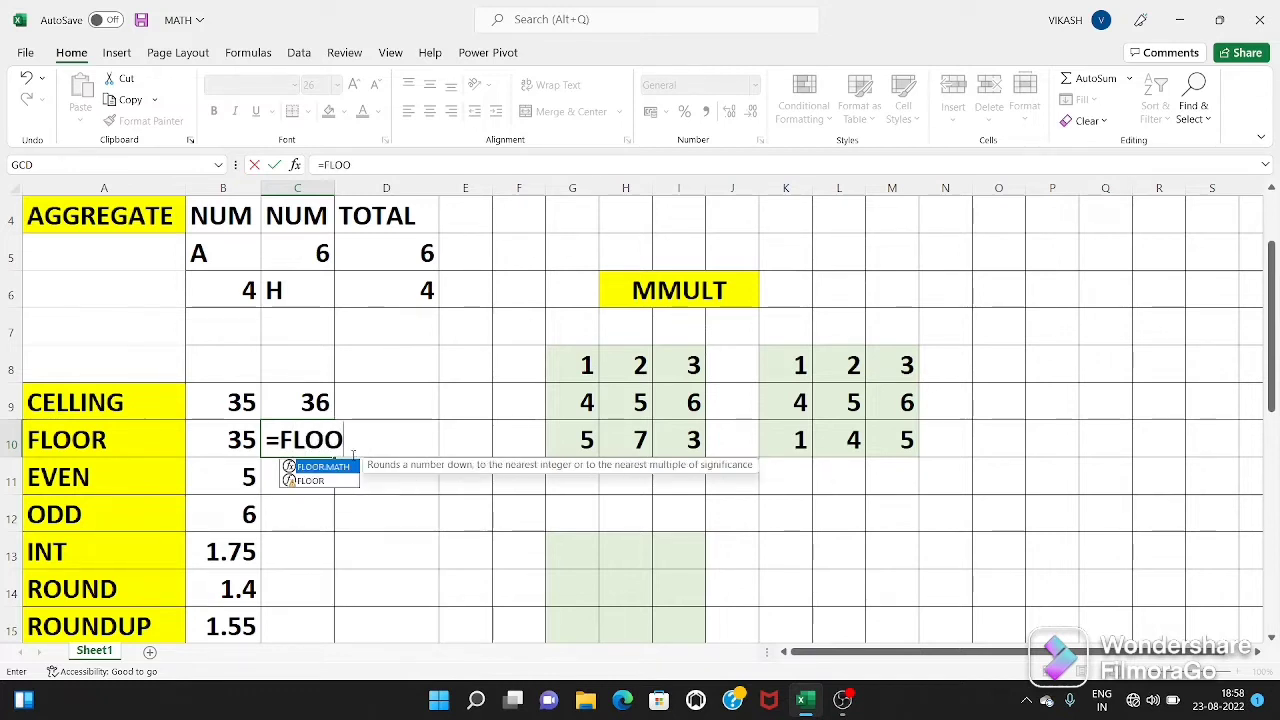
key(Tab)
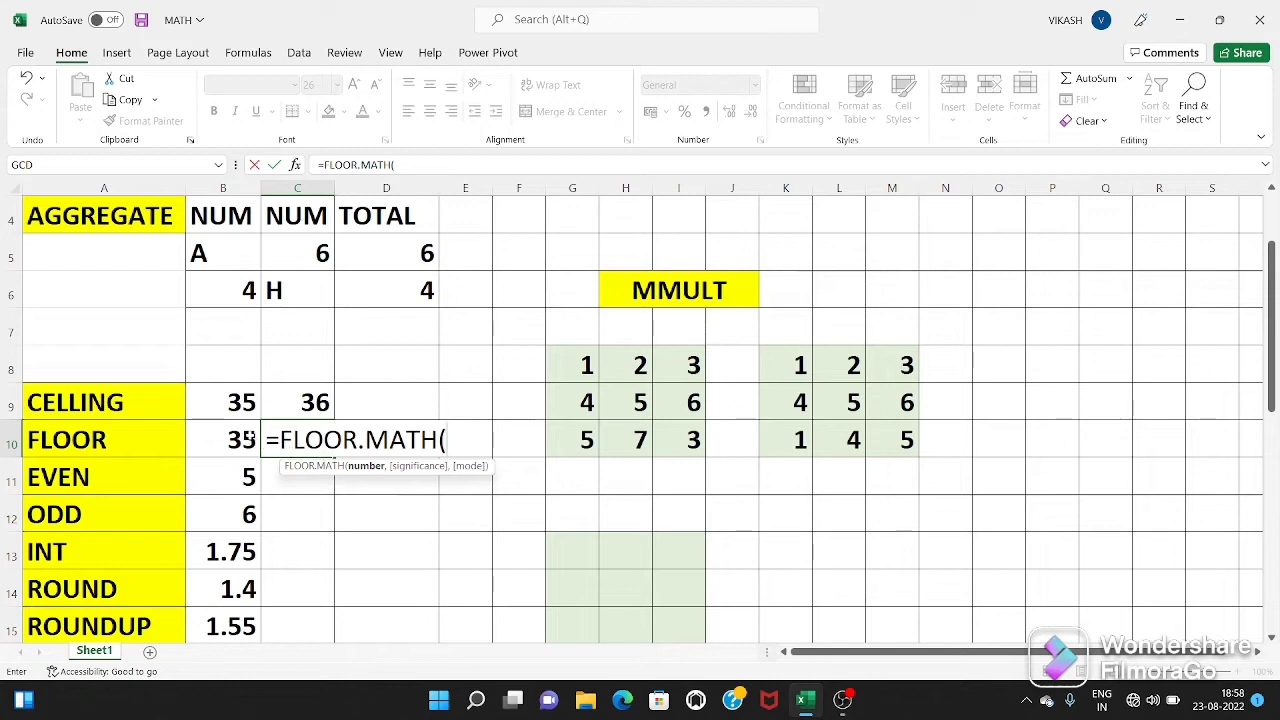
click(235, 437)
text(,)
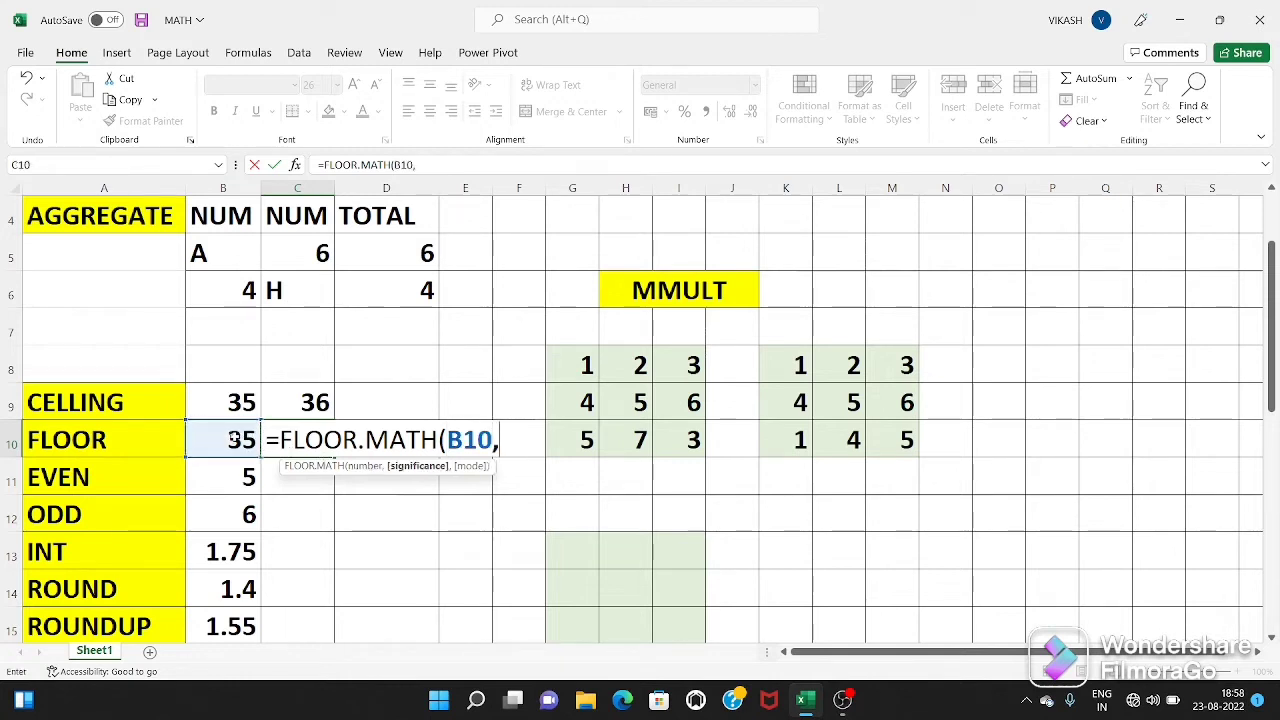
text(3))
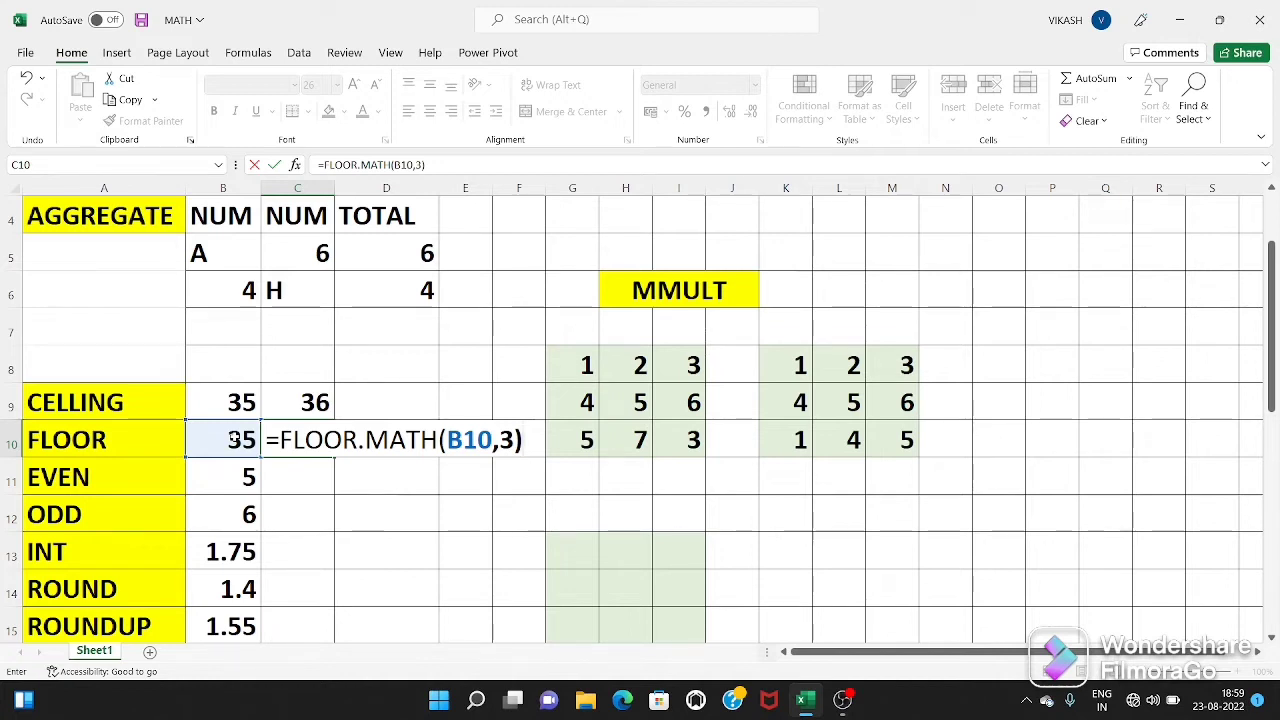
key(Return)
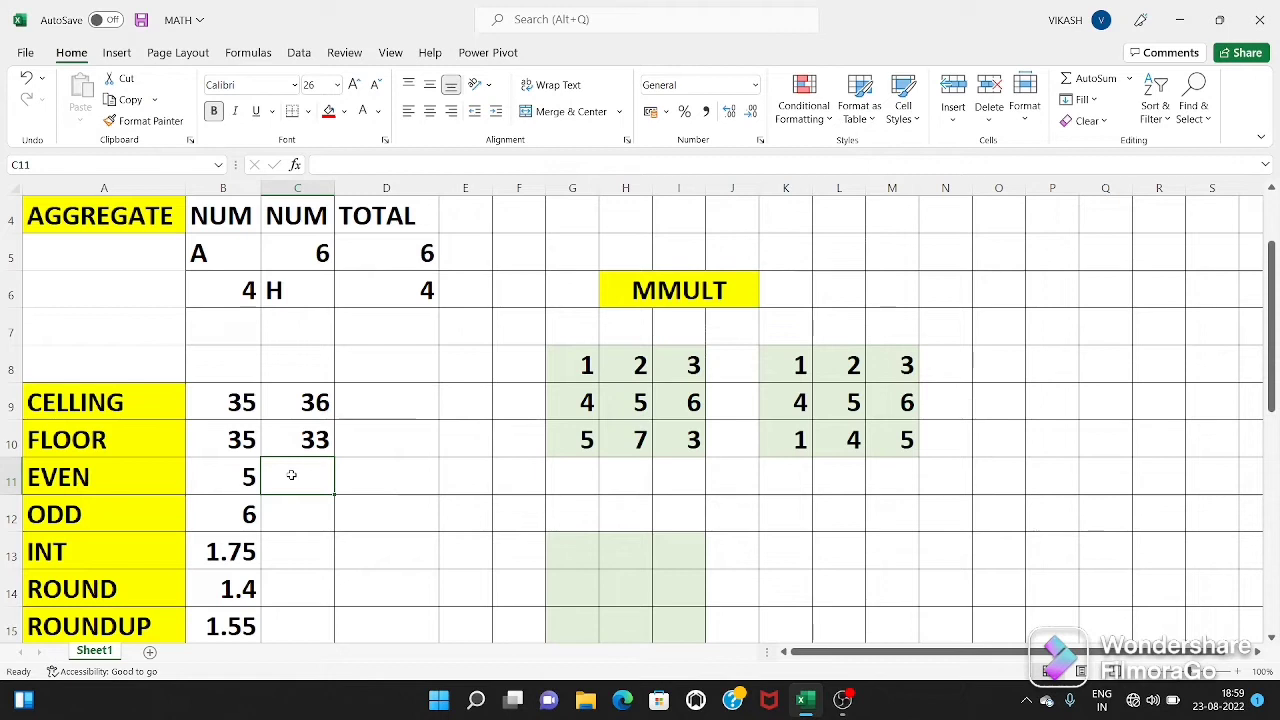
Enter an EVEN formula in C11 that refers to B11, and check the finished cell.
text(=E)
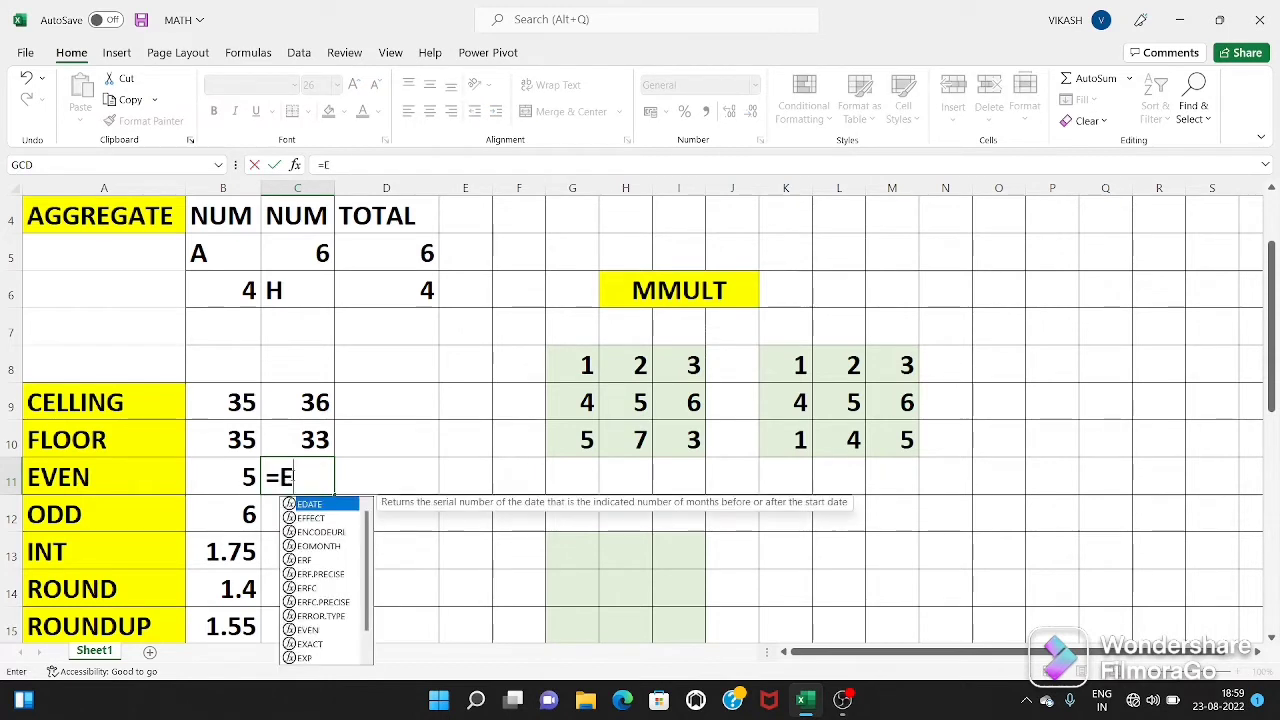
text(V)
key(Tab)
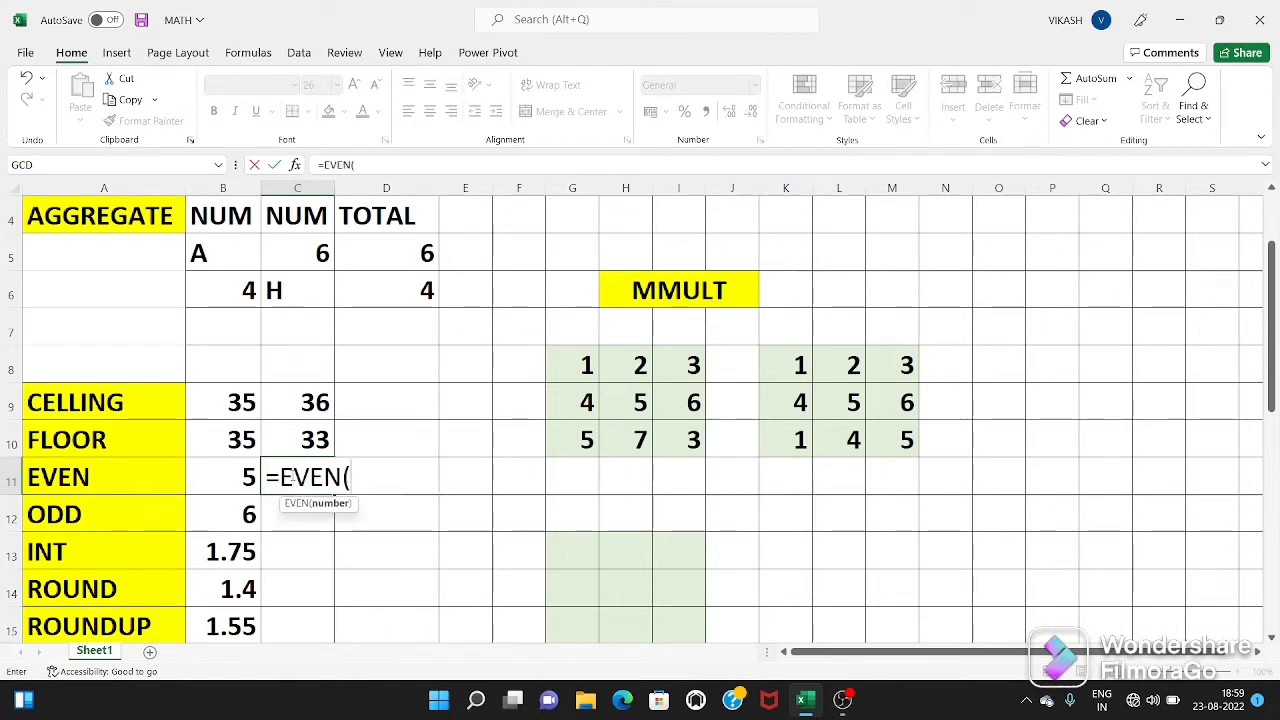
click(227, 477)
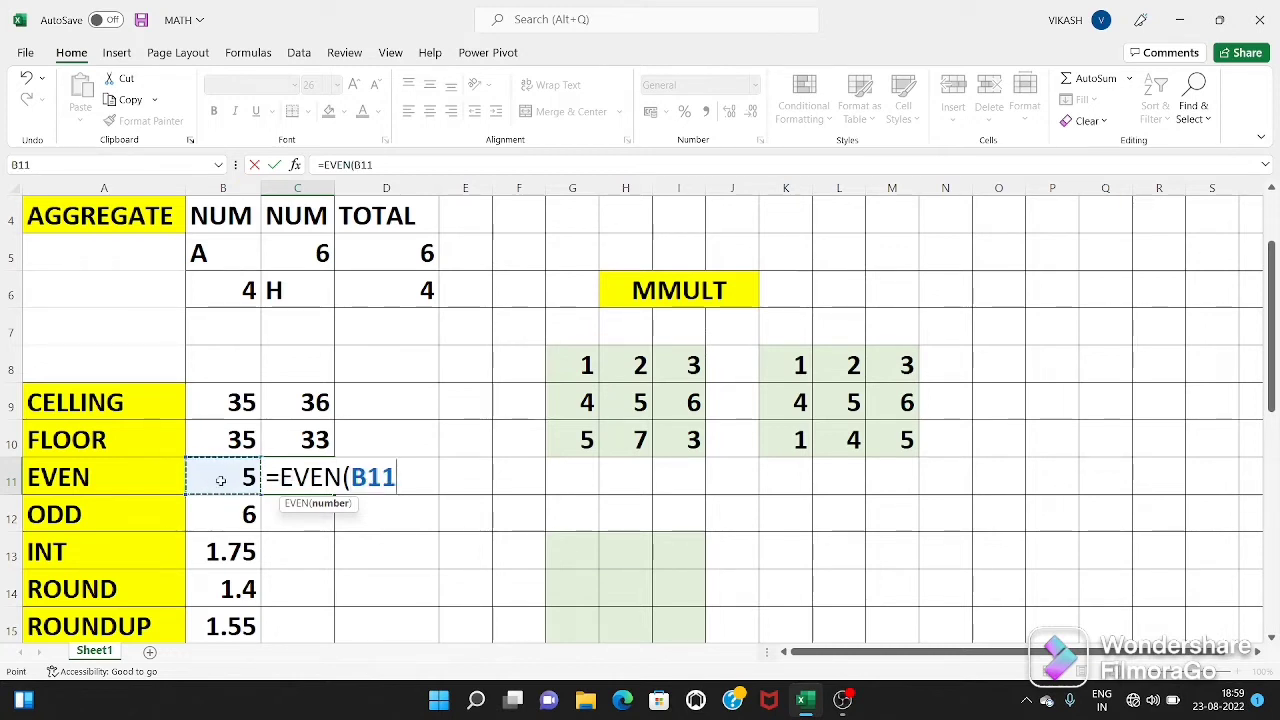
text())
key(Return)
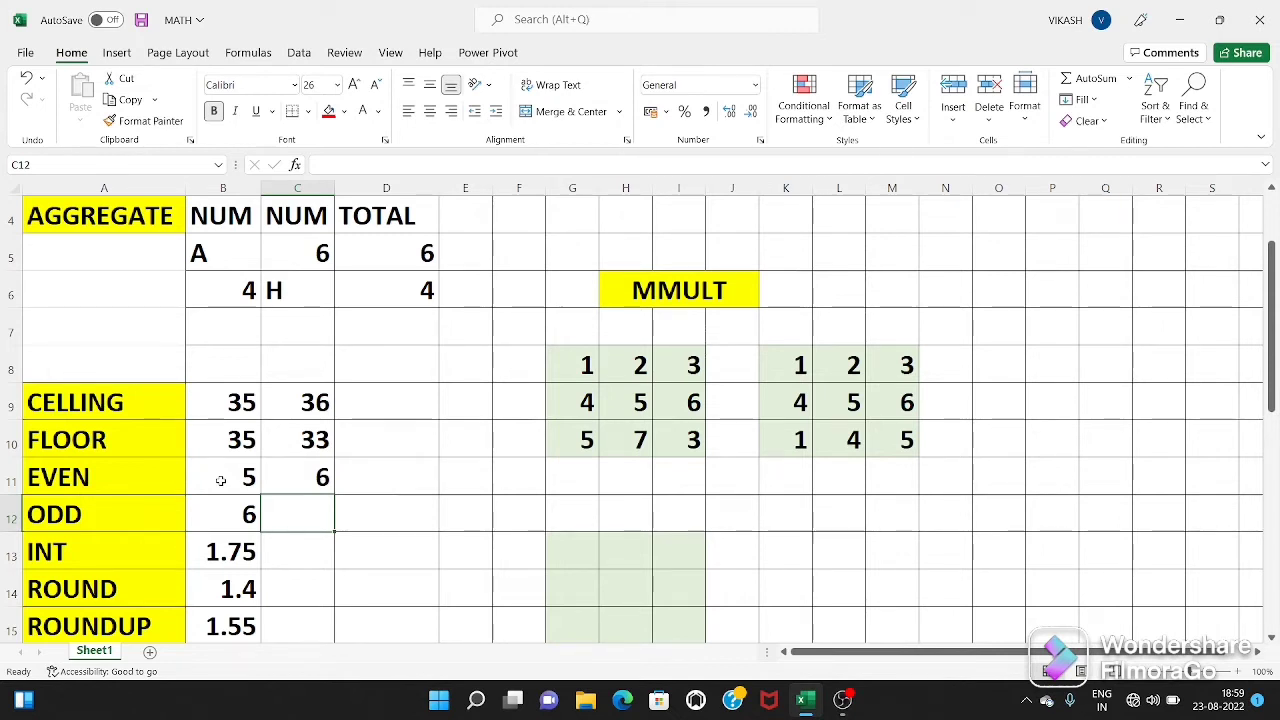
click(297, 471)
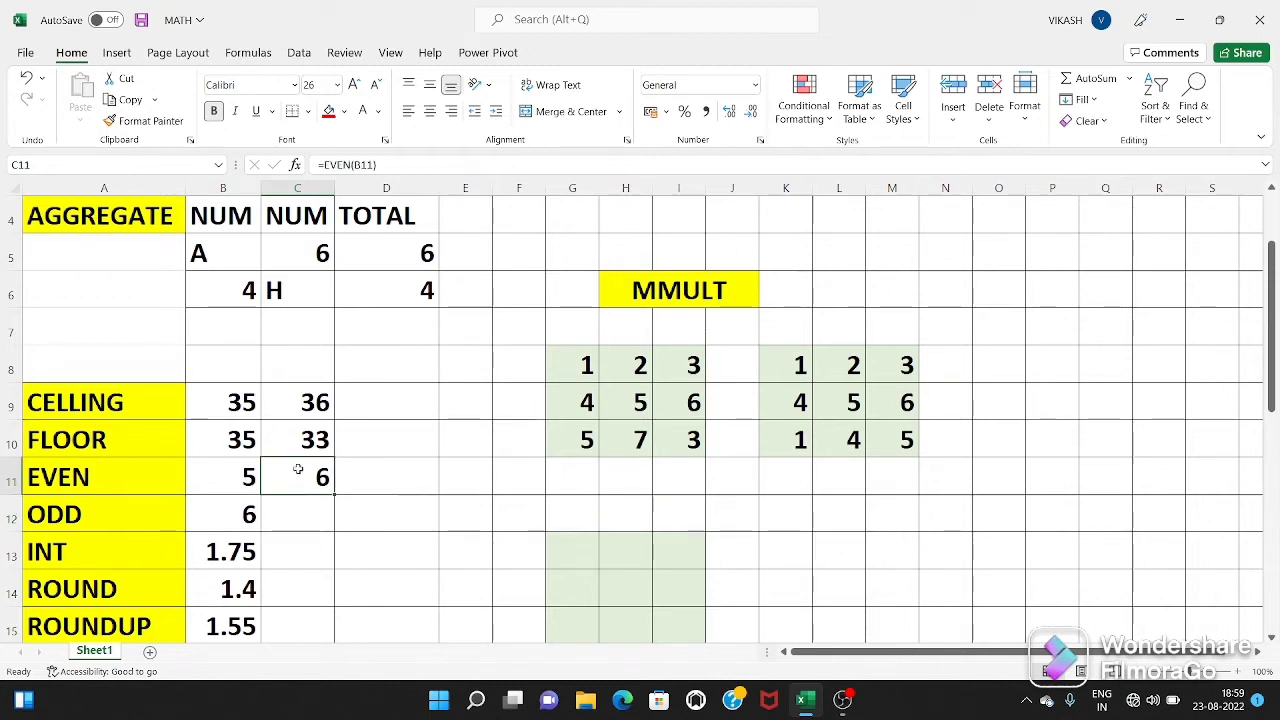
Enter an ODD formula in C12 that refers to the number in B12.
click(308, 513)
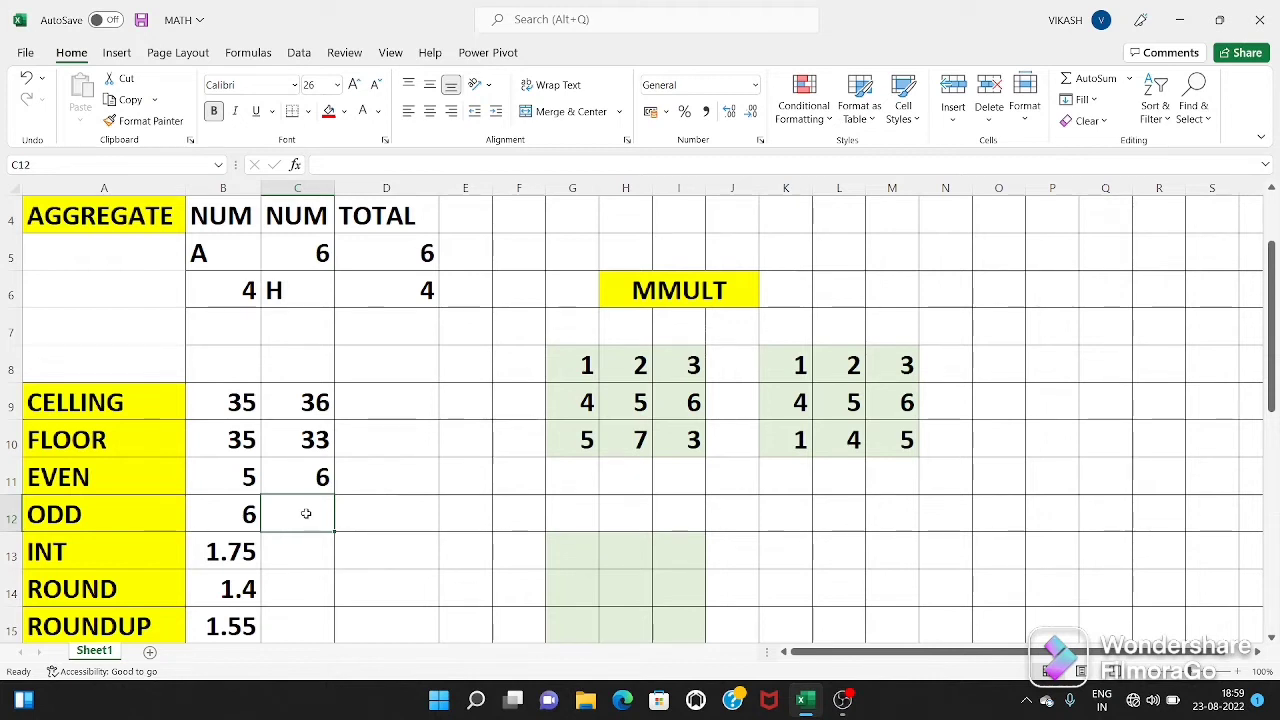
text(=O)
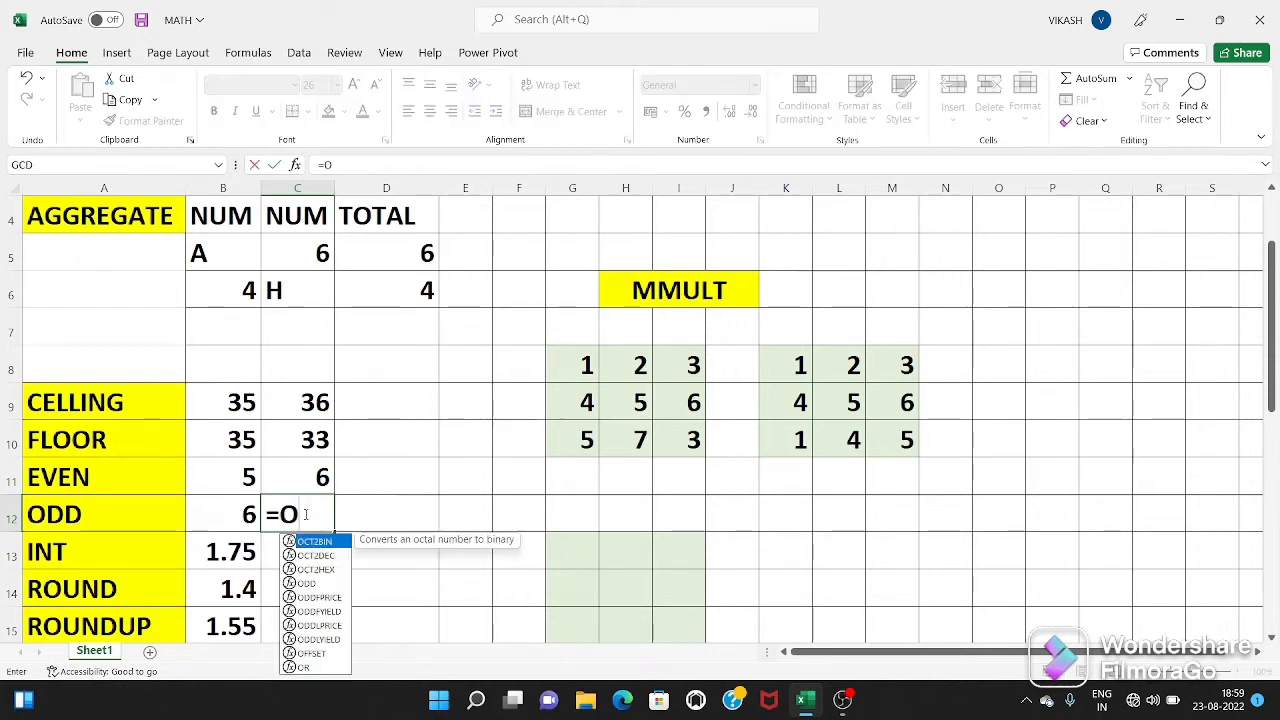
text(DD()
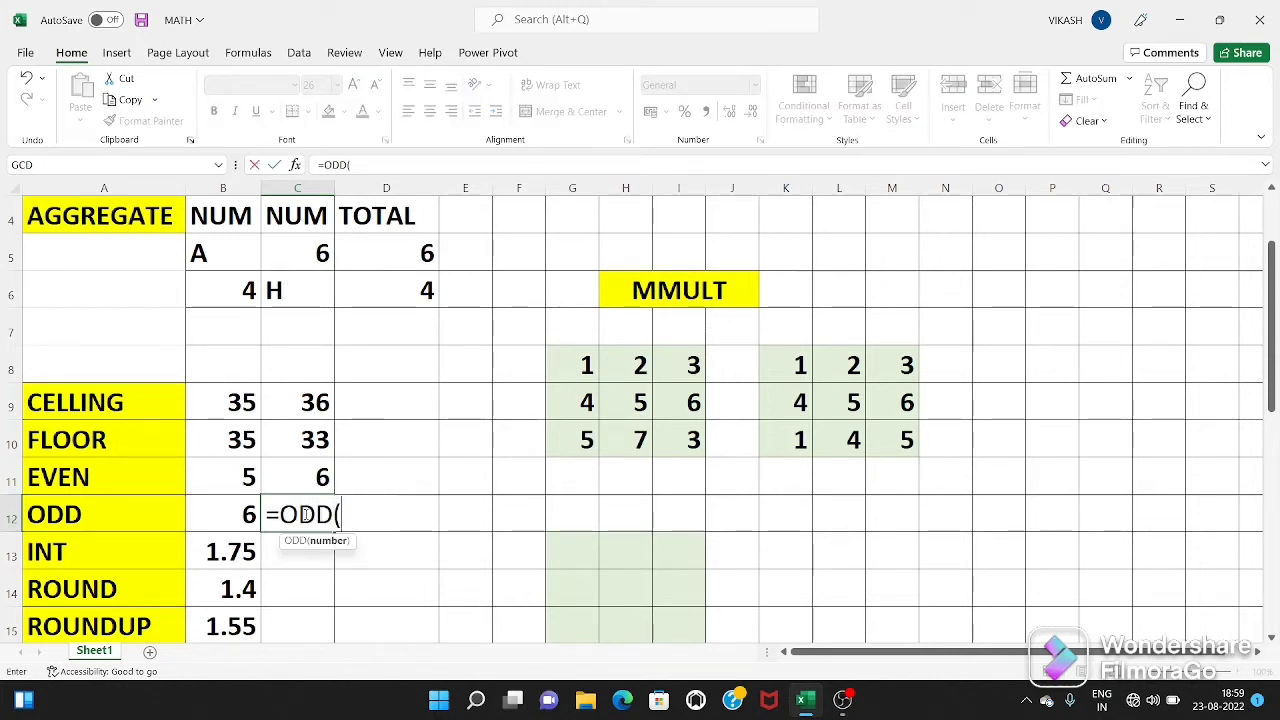
click(236, 510)
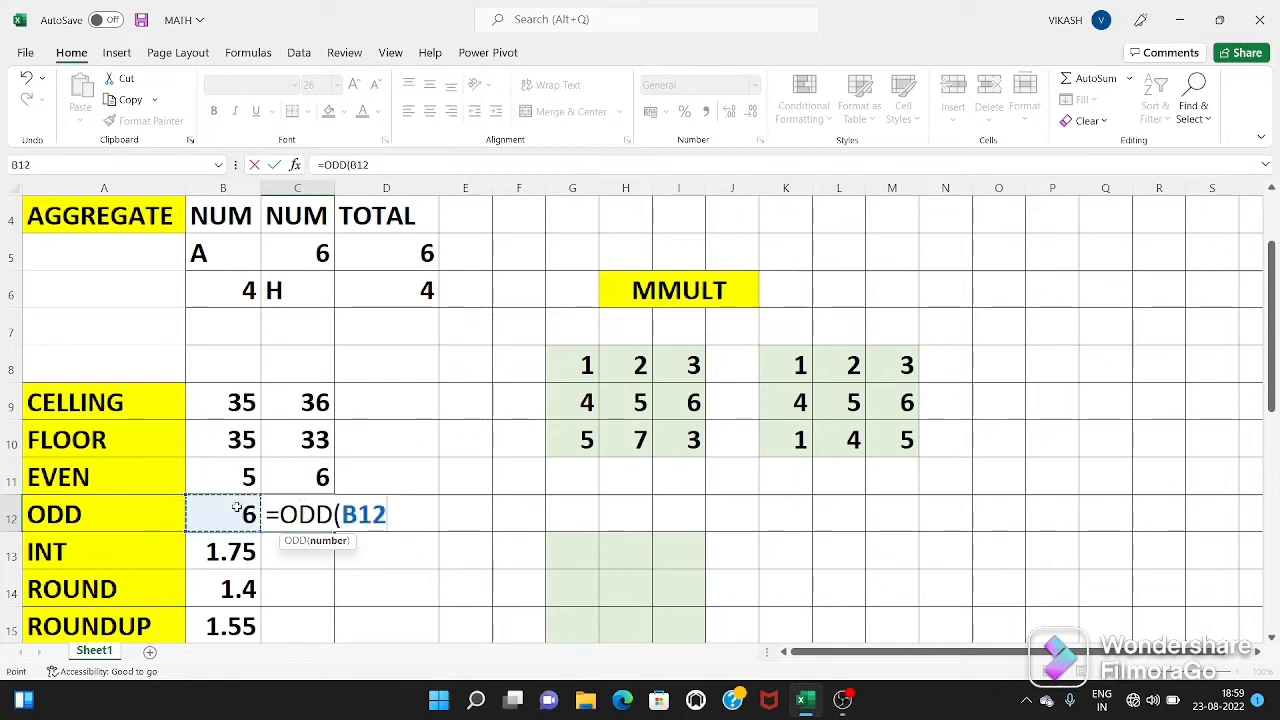
text())
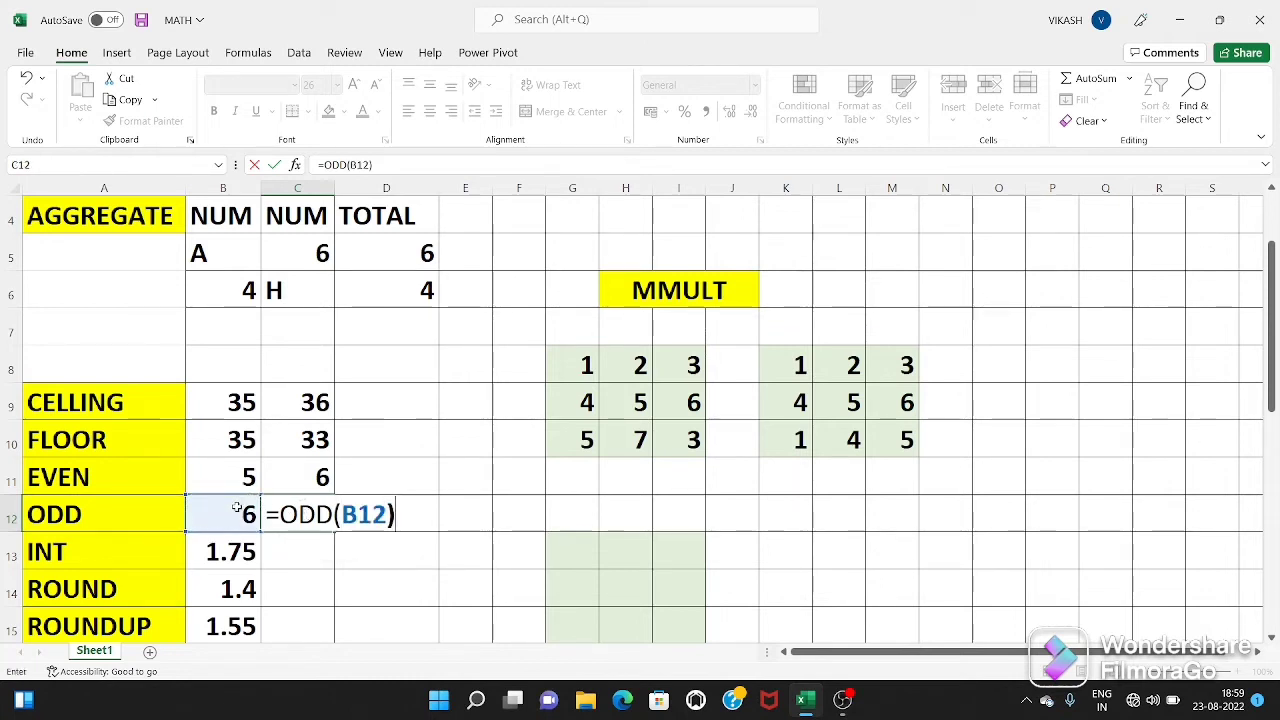
key(Return)
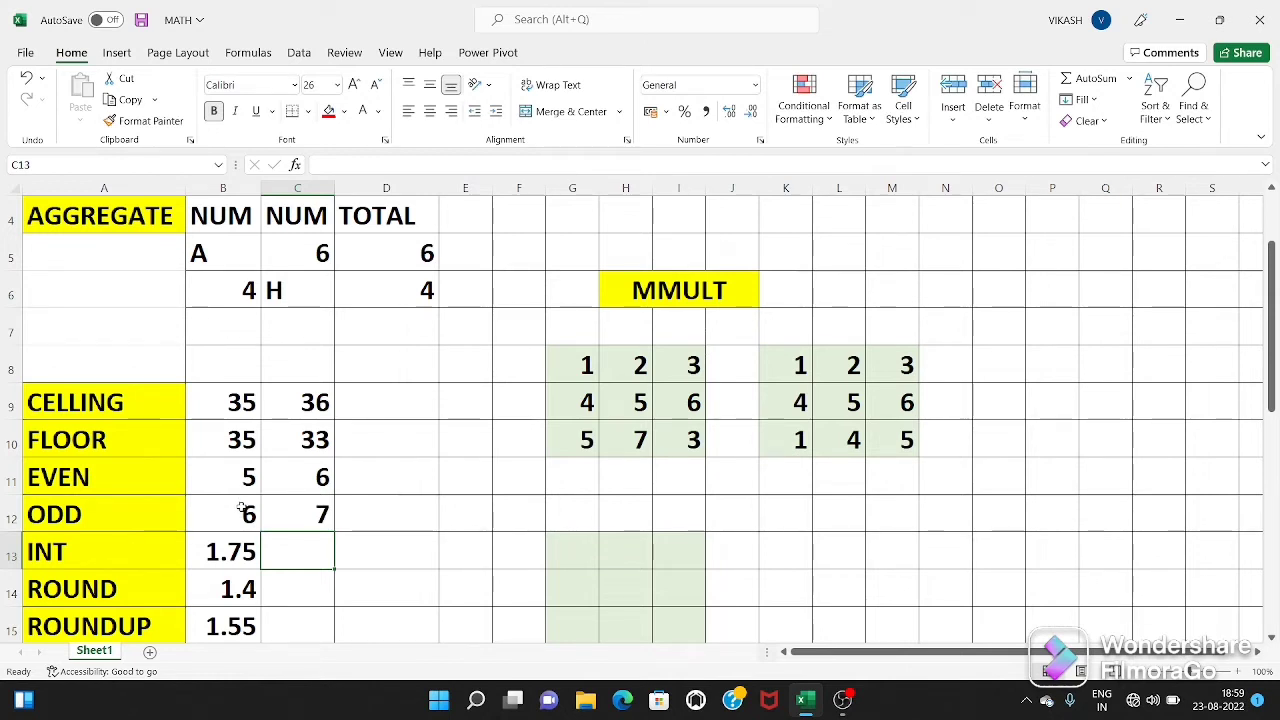
Enter an INT formula in C13 that refers to the decimal number in B13.
click(309, 515)
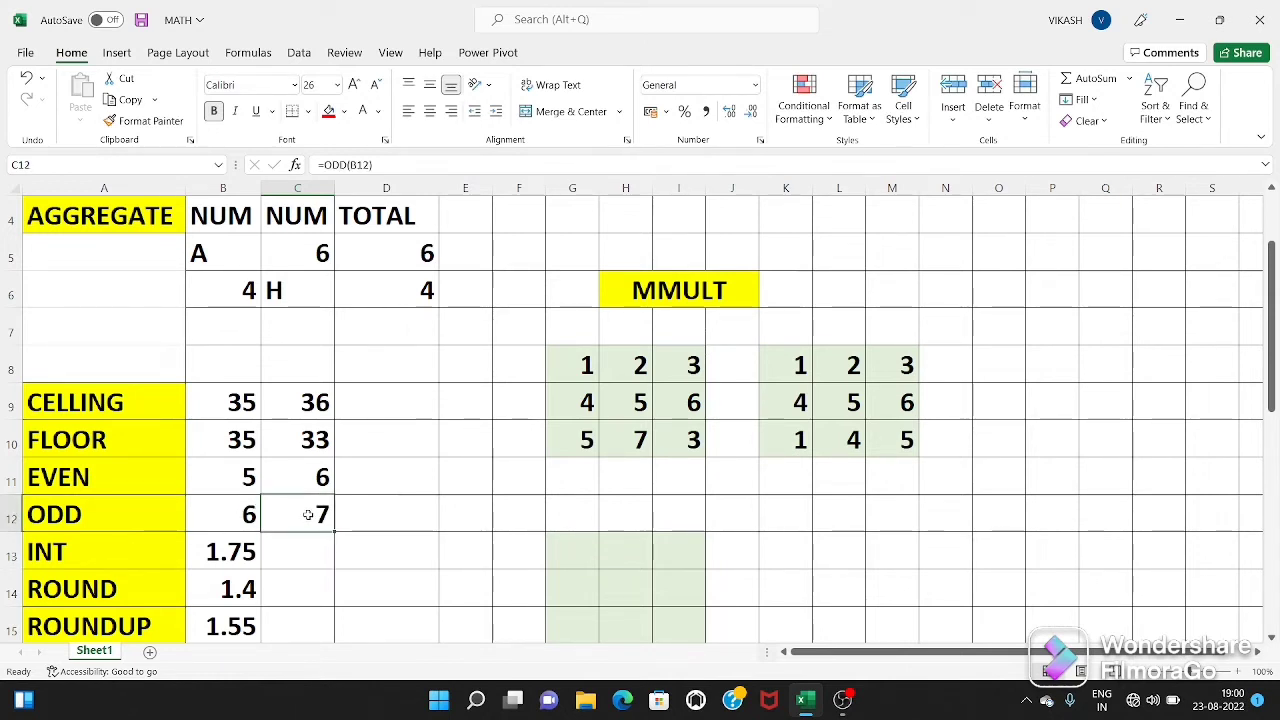
scroll(307, 514, down, 1)
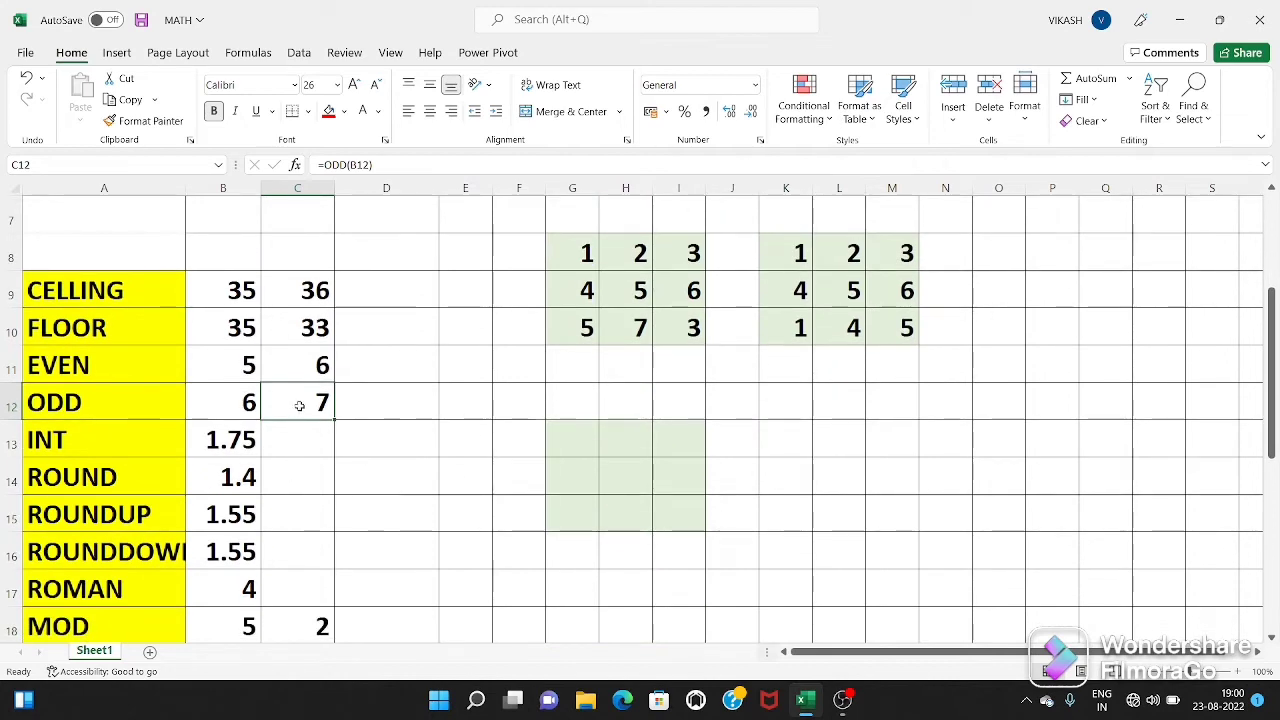
click(304, 440)
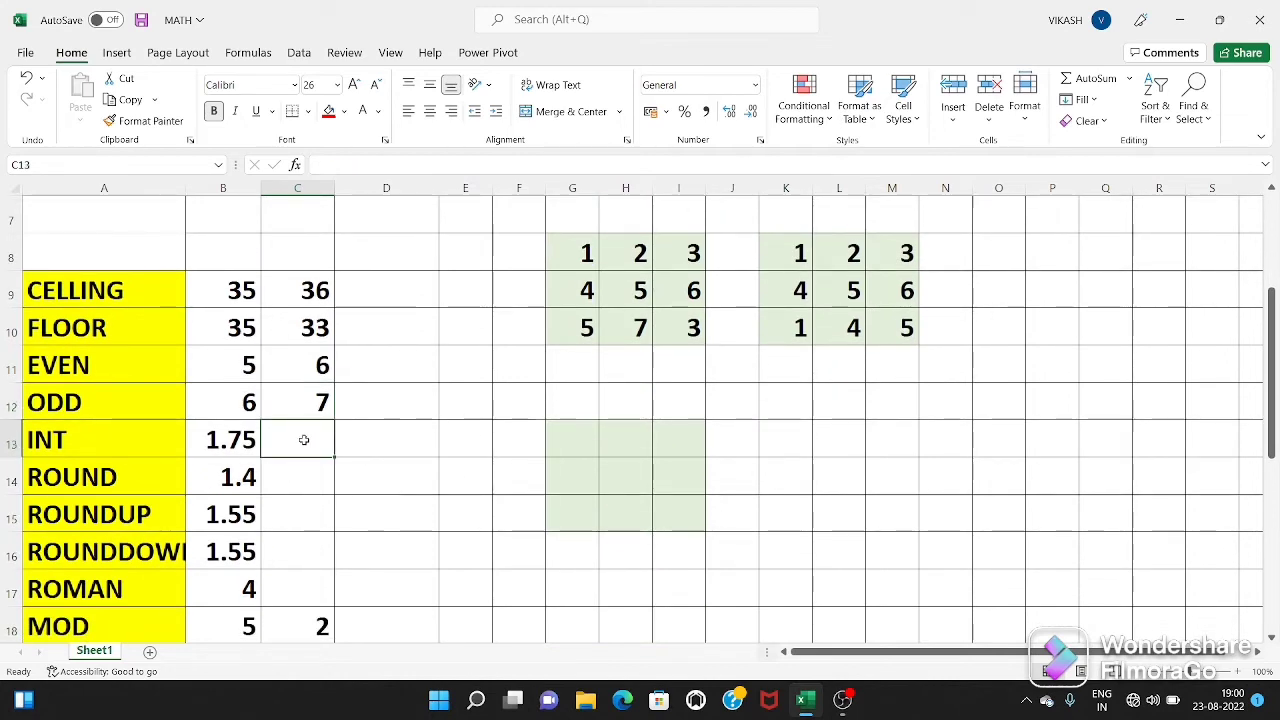
text(=)
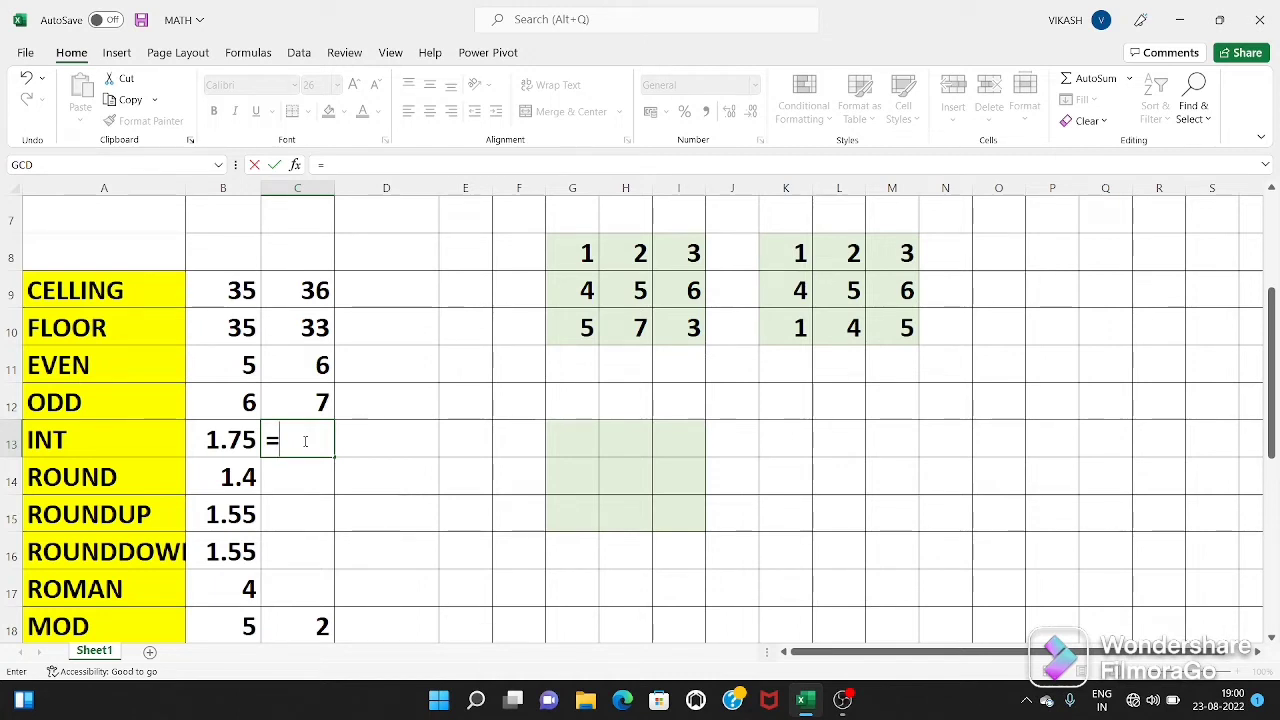
text(INT()
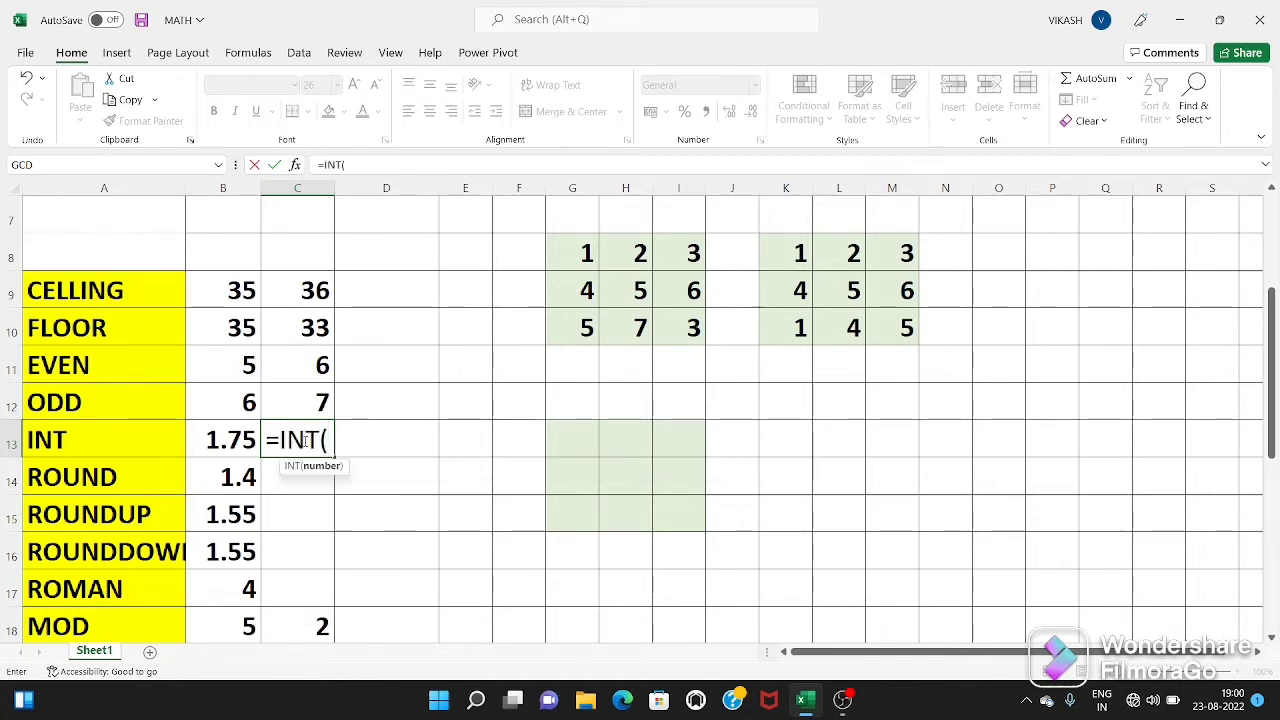
click(224, 440)
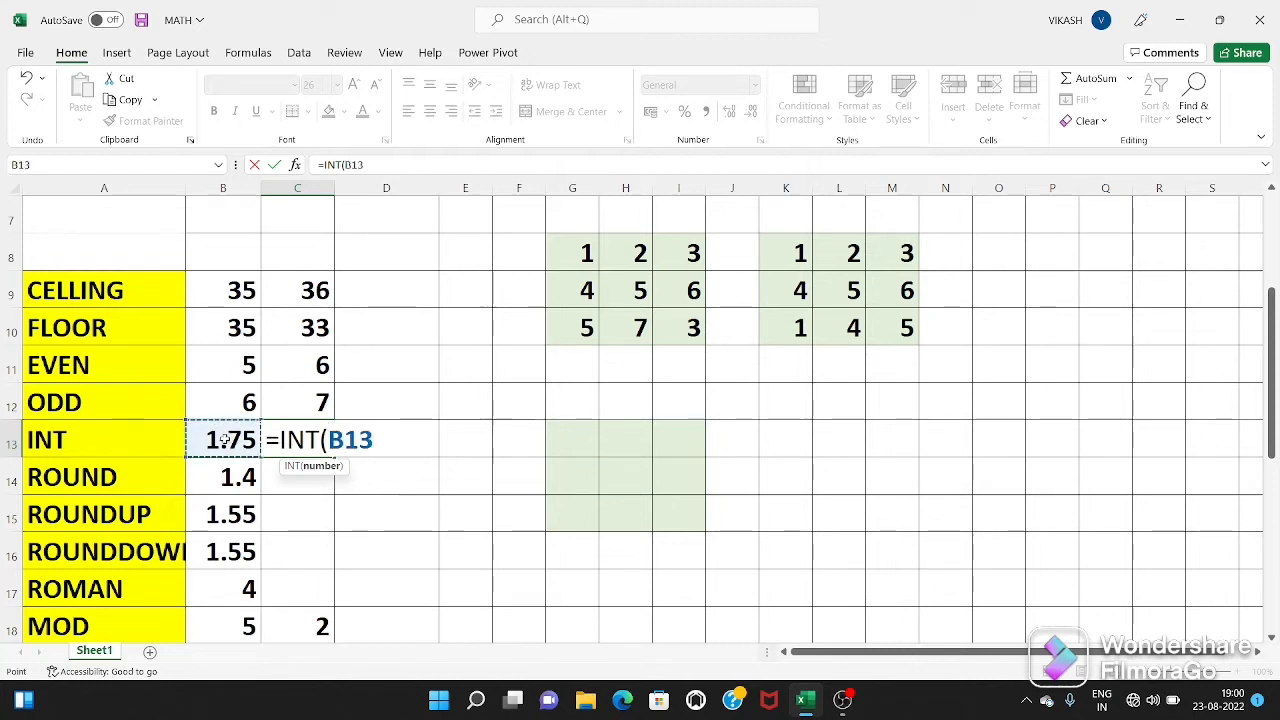
text())
key(Return)
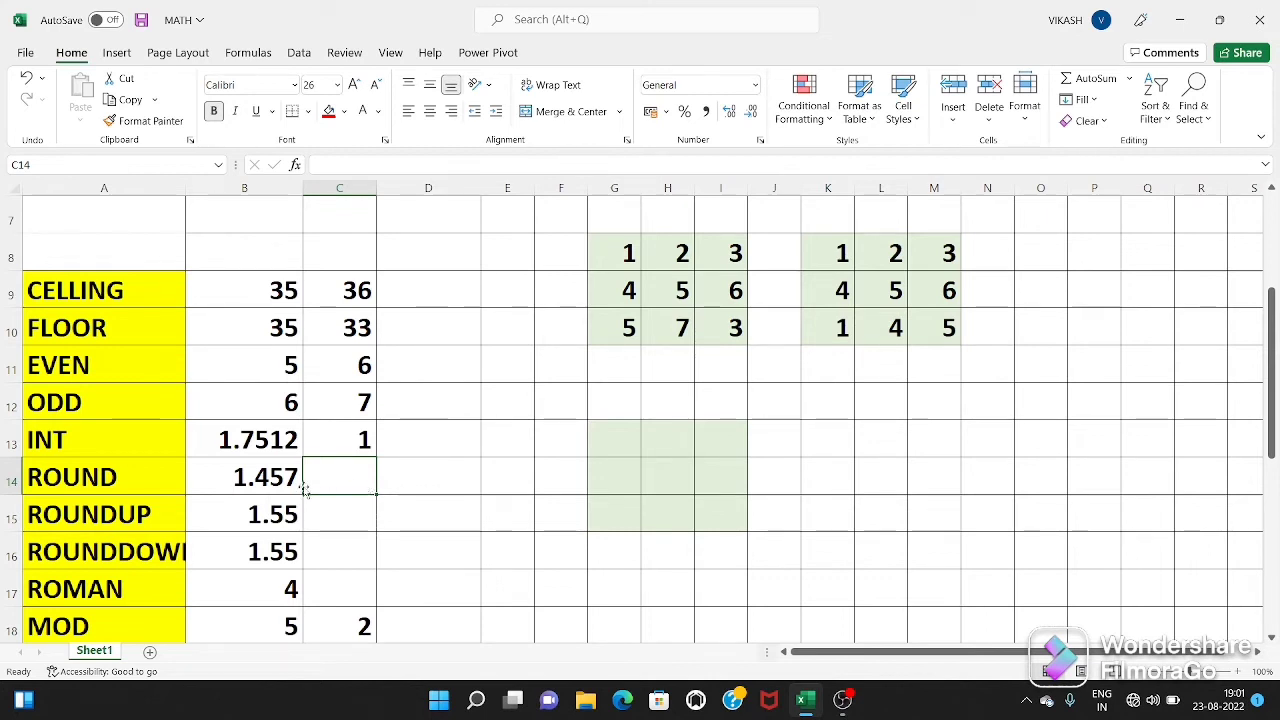
Enter a ROUND formula in C14 that rounds B14 to 2 decimal digits.
click(255, 478)
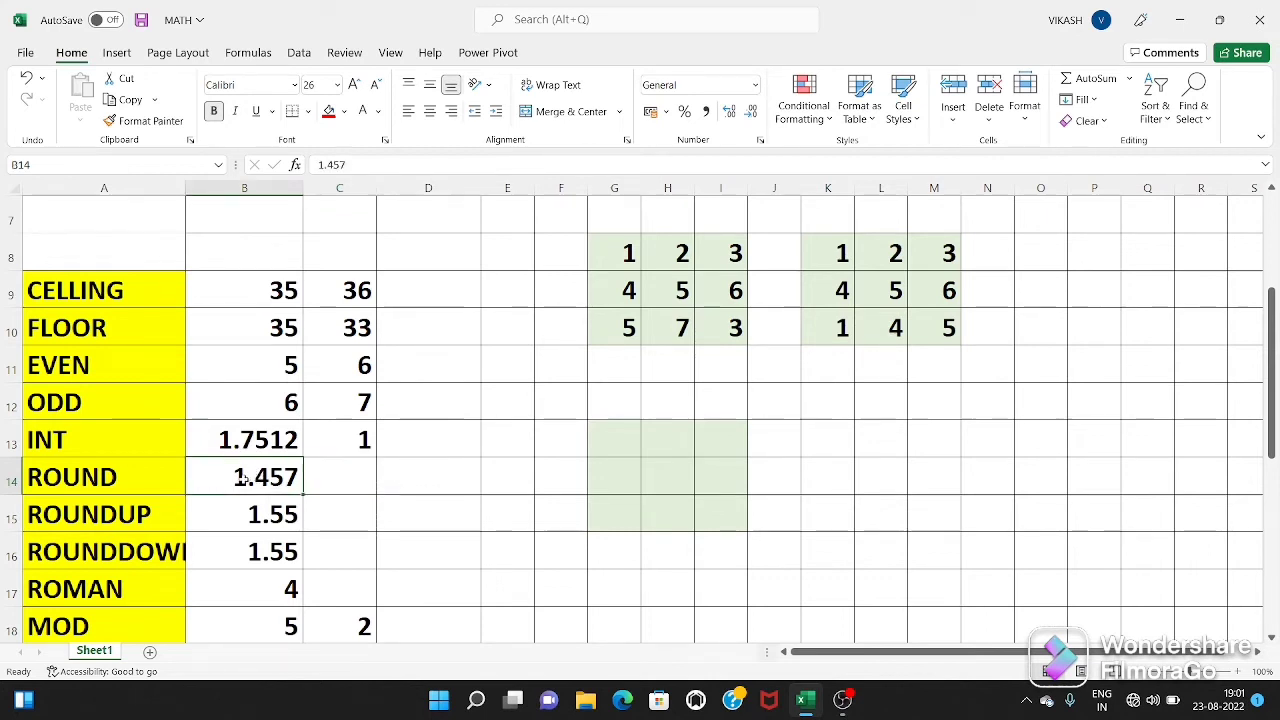
click(330, 478)
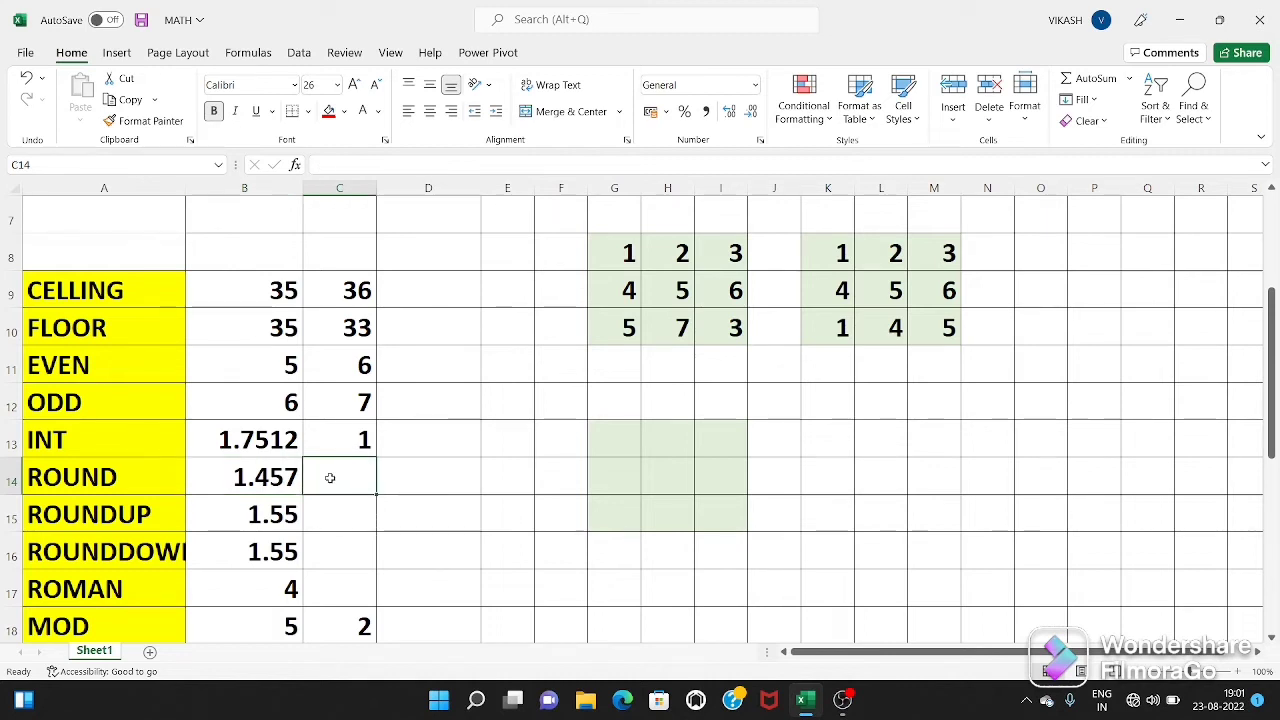
text(=RO)
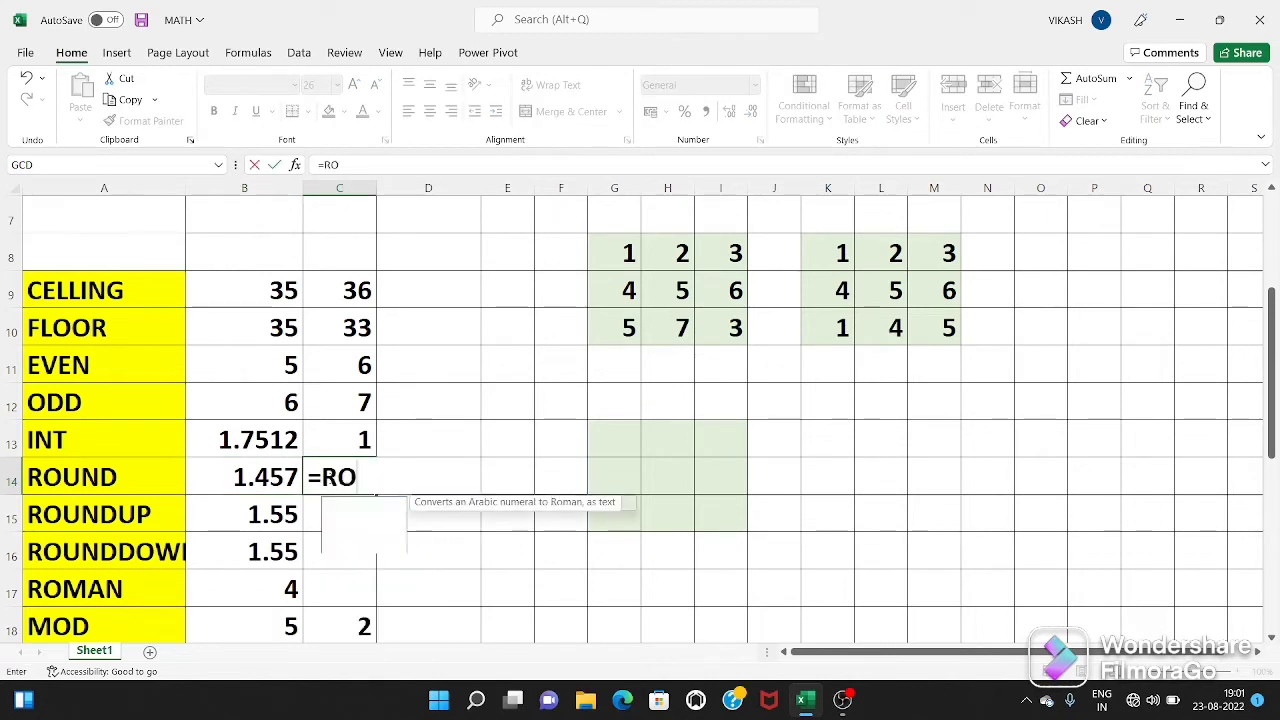
text(UND()
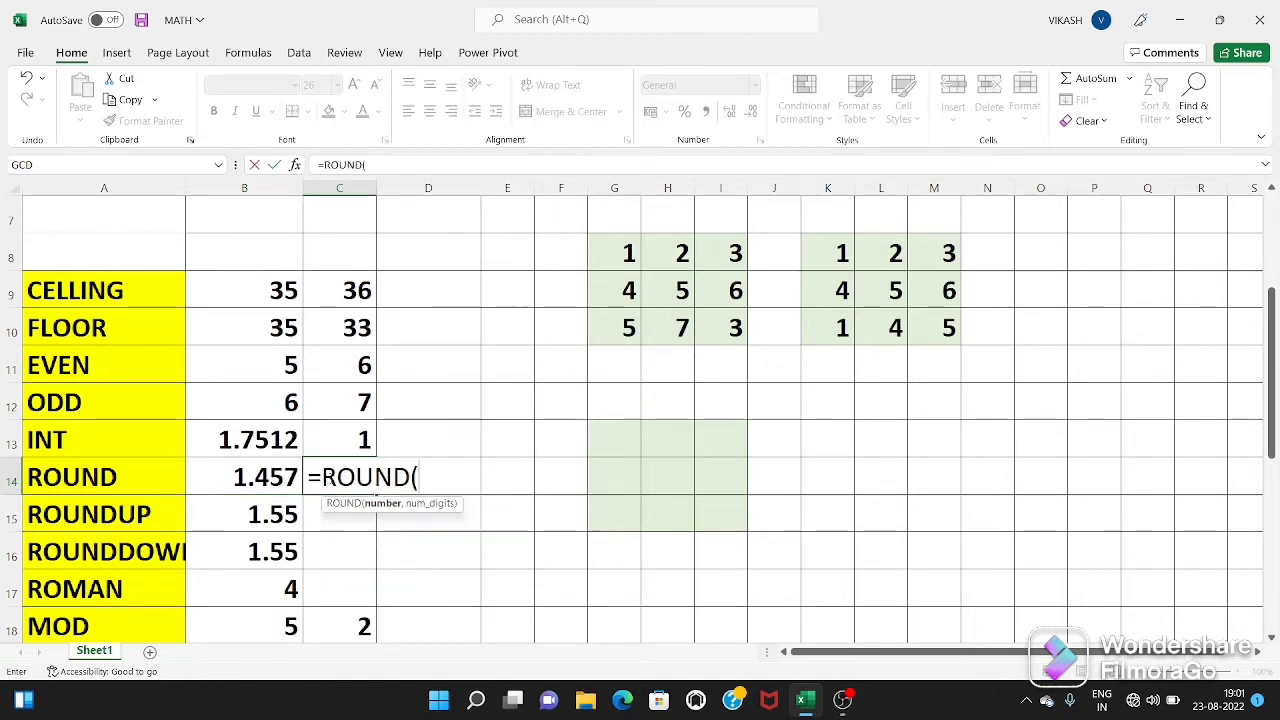
click(270, 480)
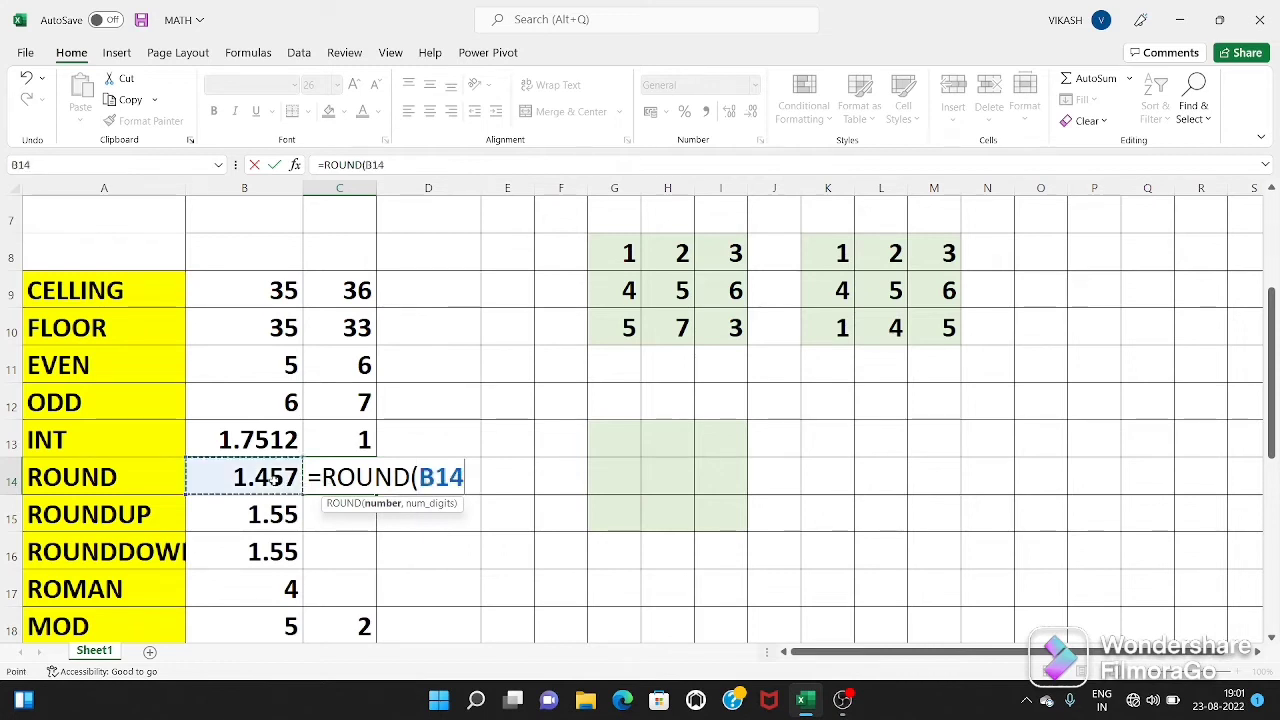
text(,)
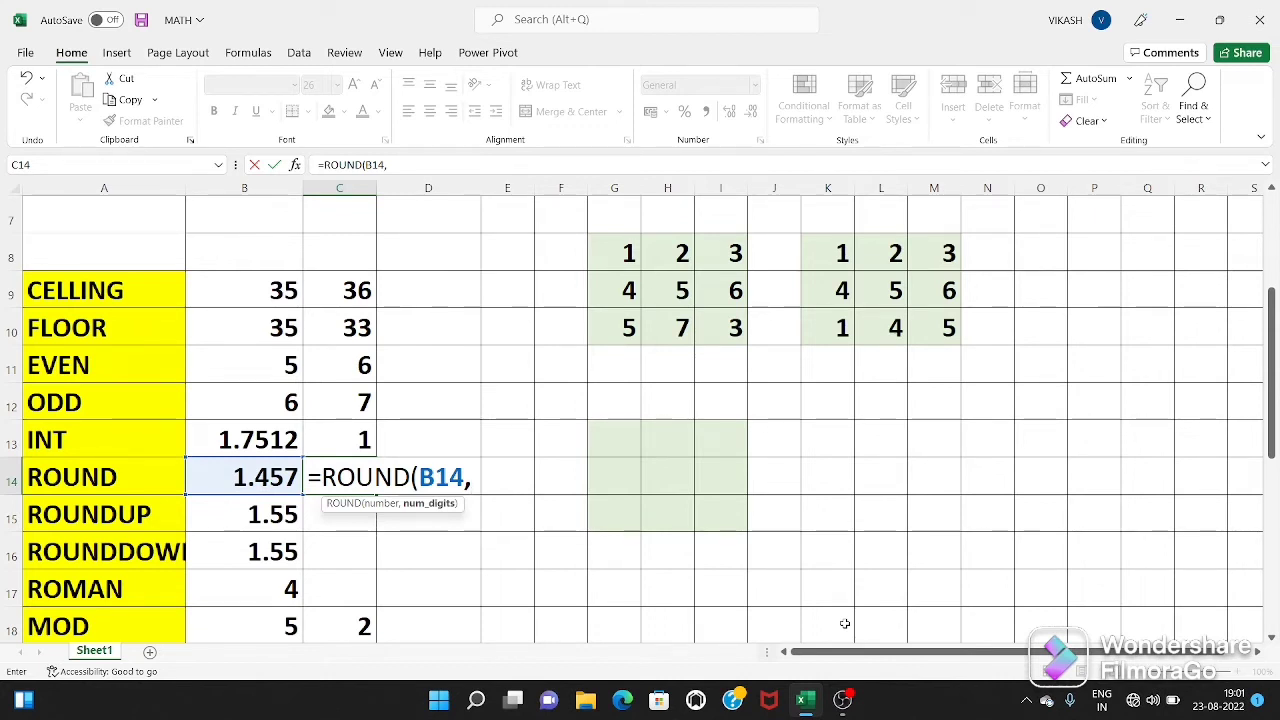
text(2))
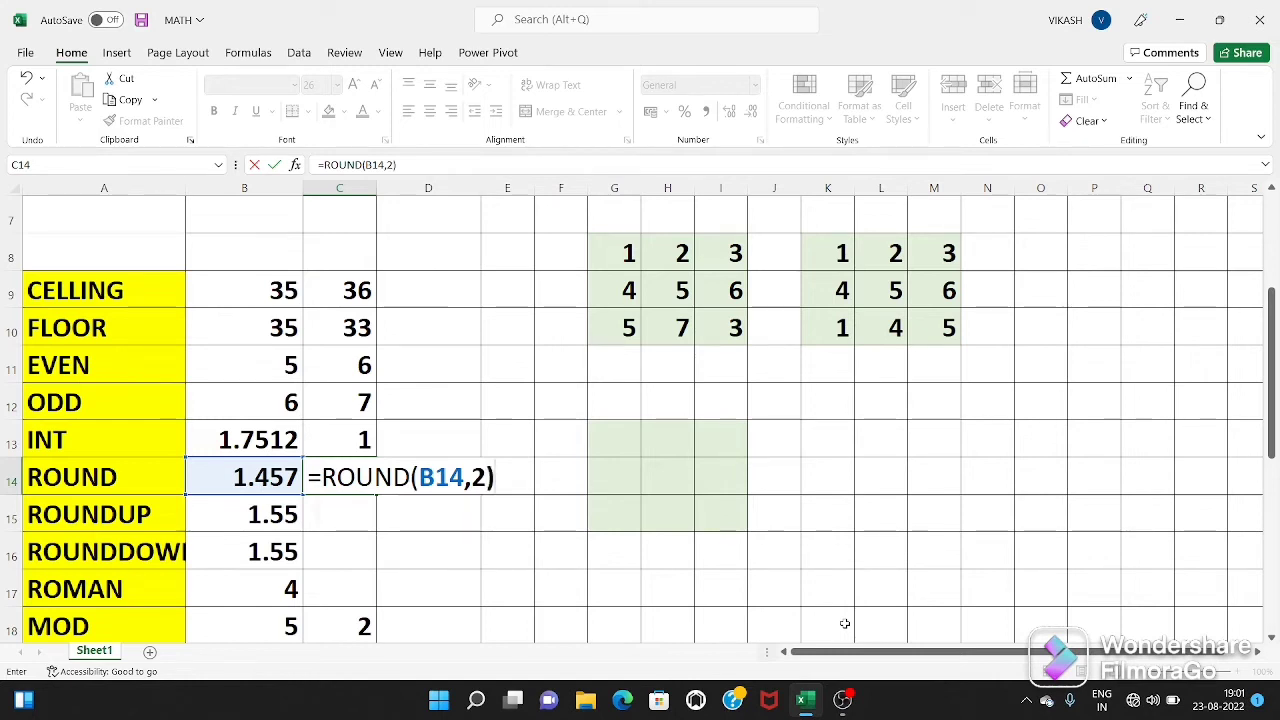
key(Return)
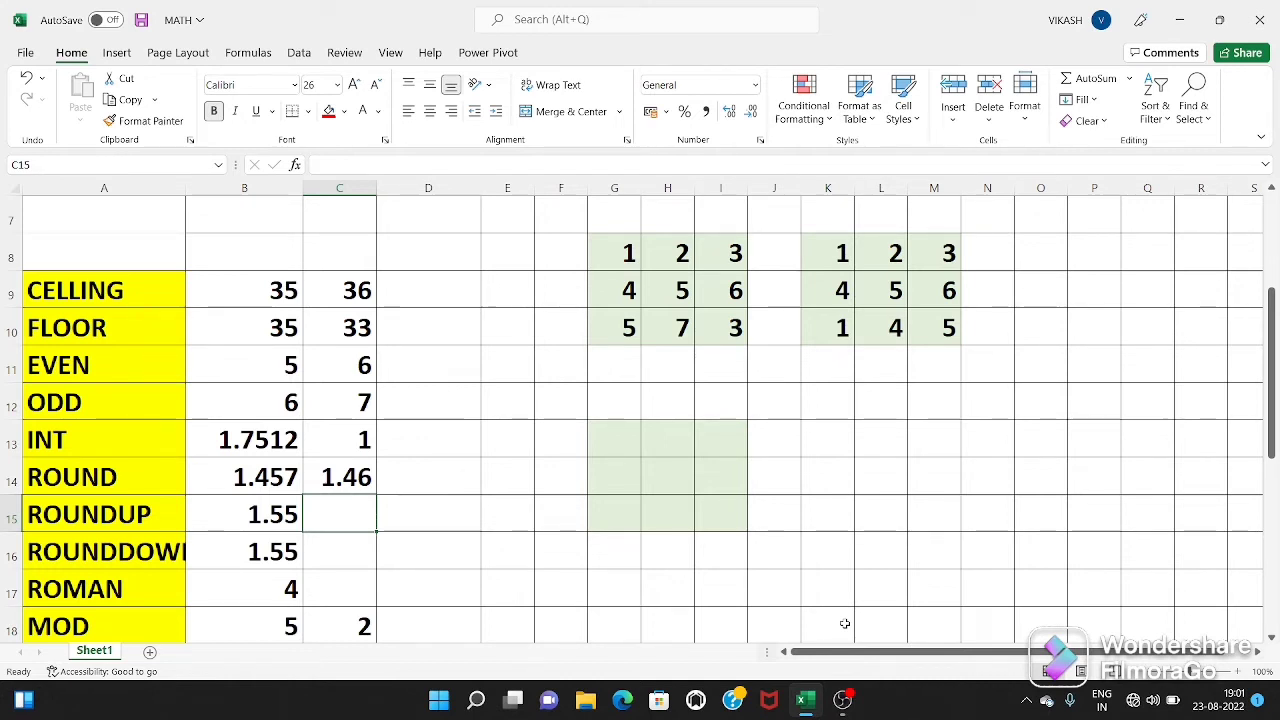
Replace the formula in C14 with a ROUND formula that rounds B14 to 1 digit.
click(355, 477)
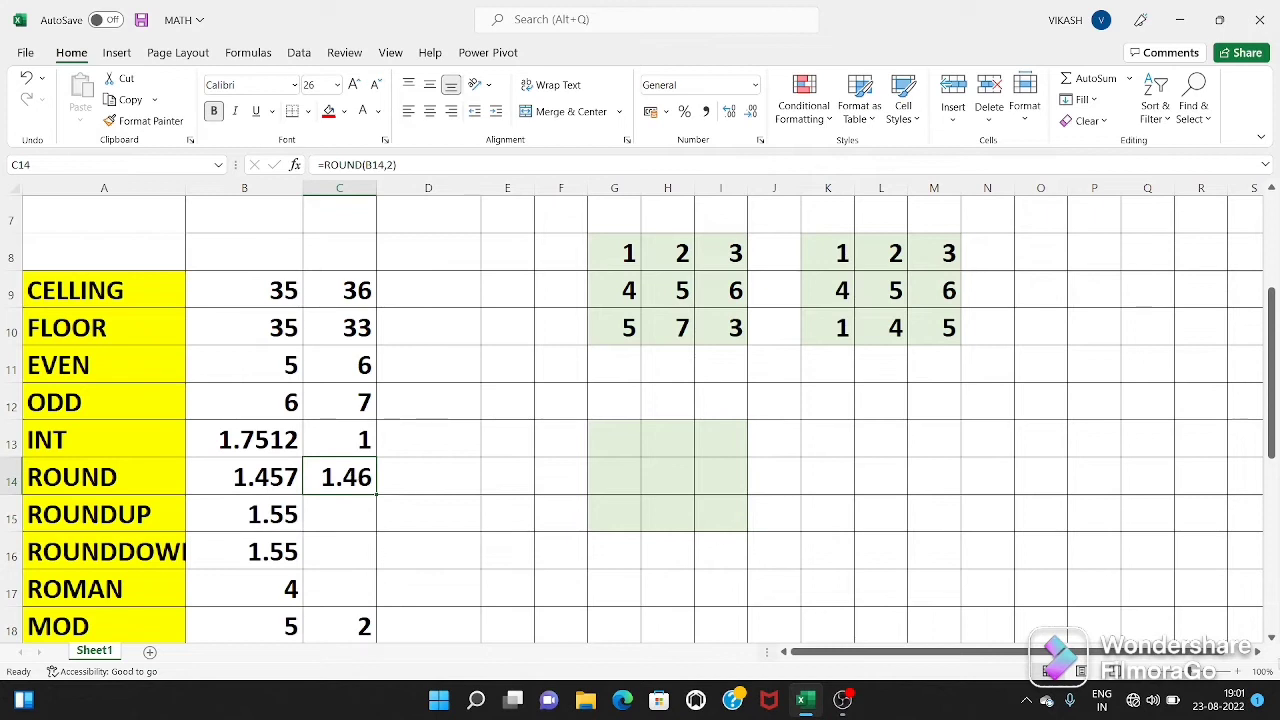
text(=)
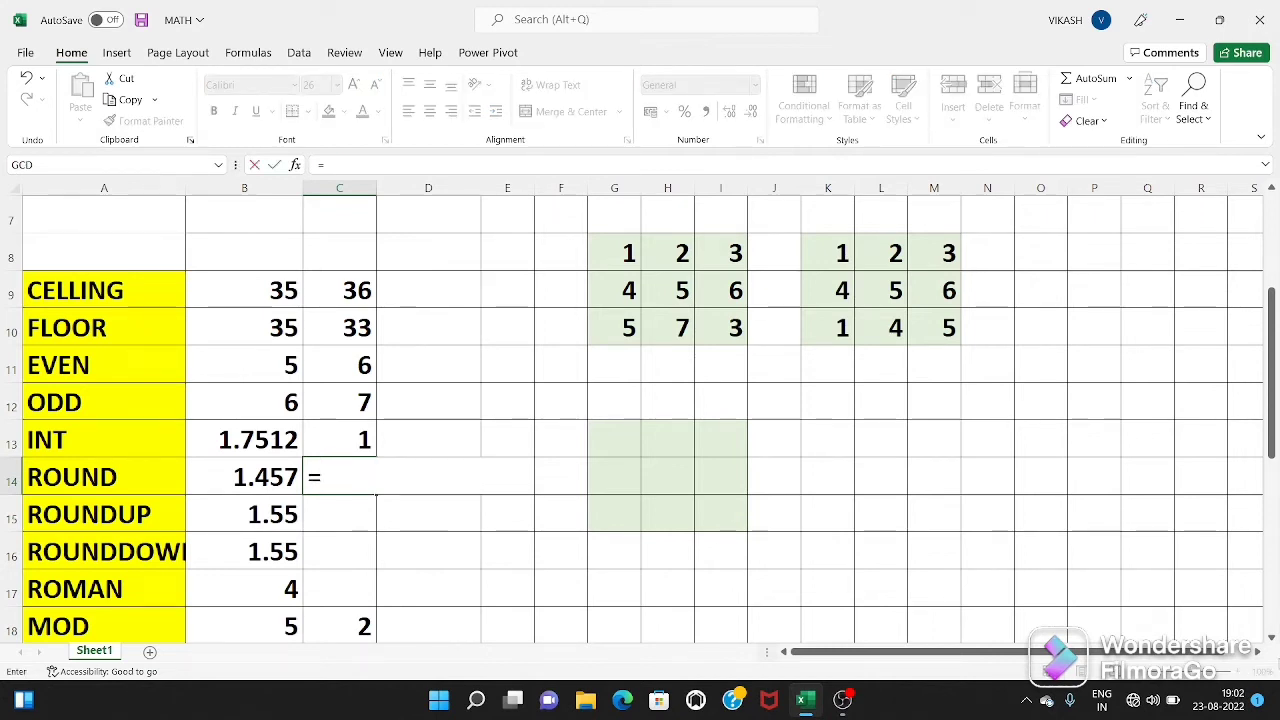
text(ROU)
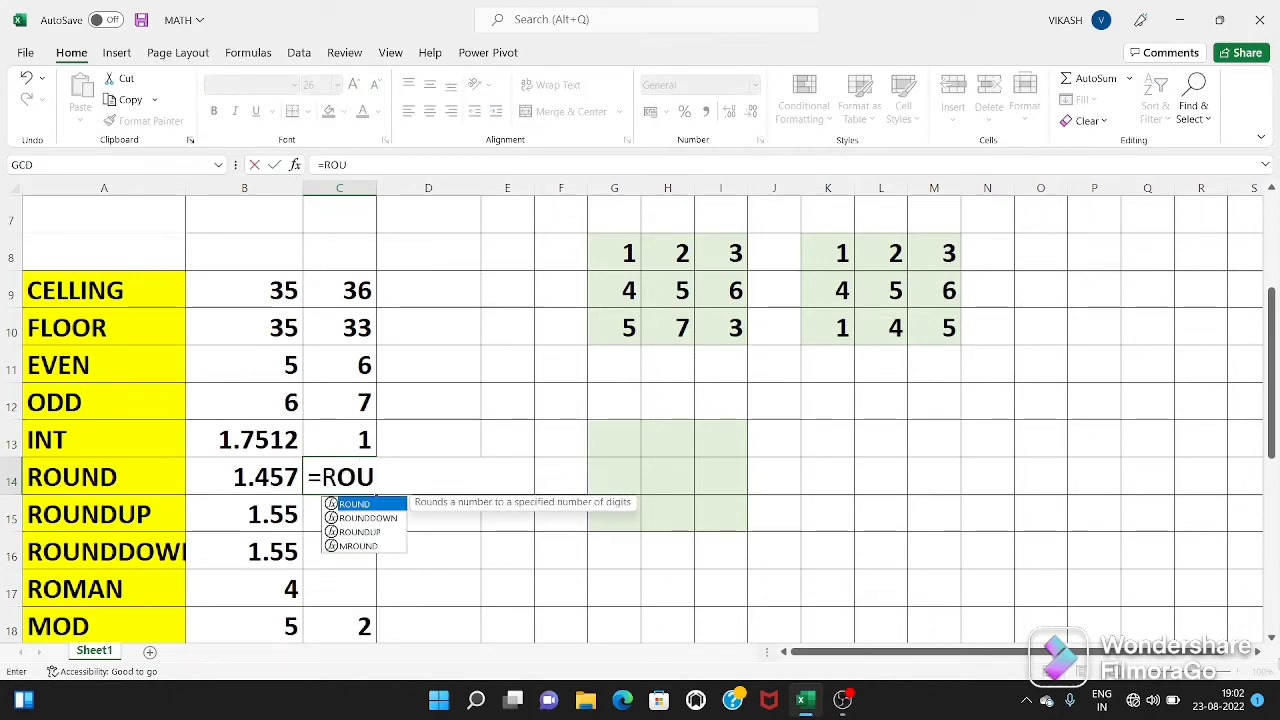
key(Tab)
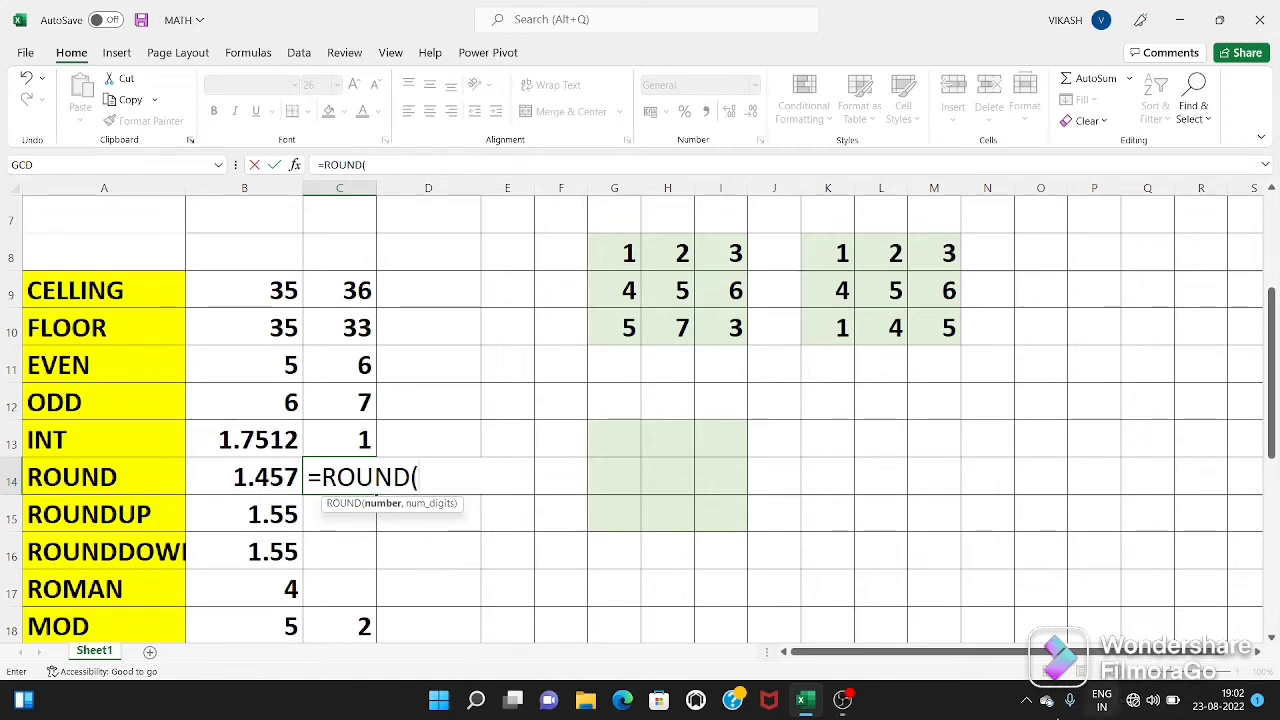
click(240, 477)
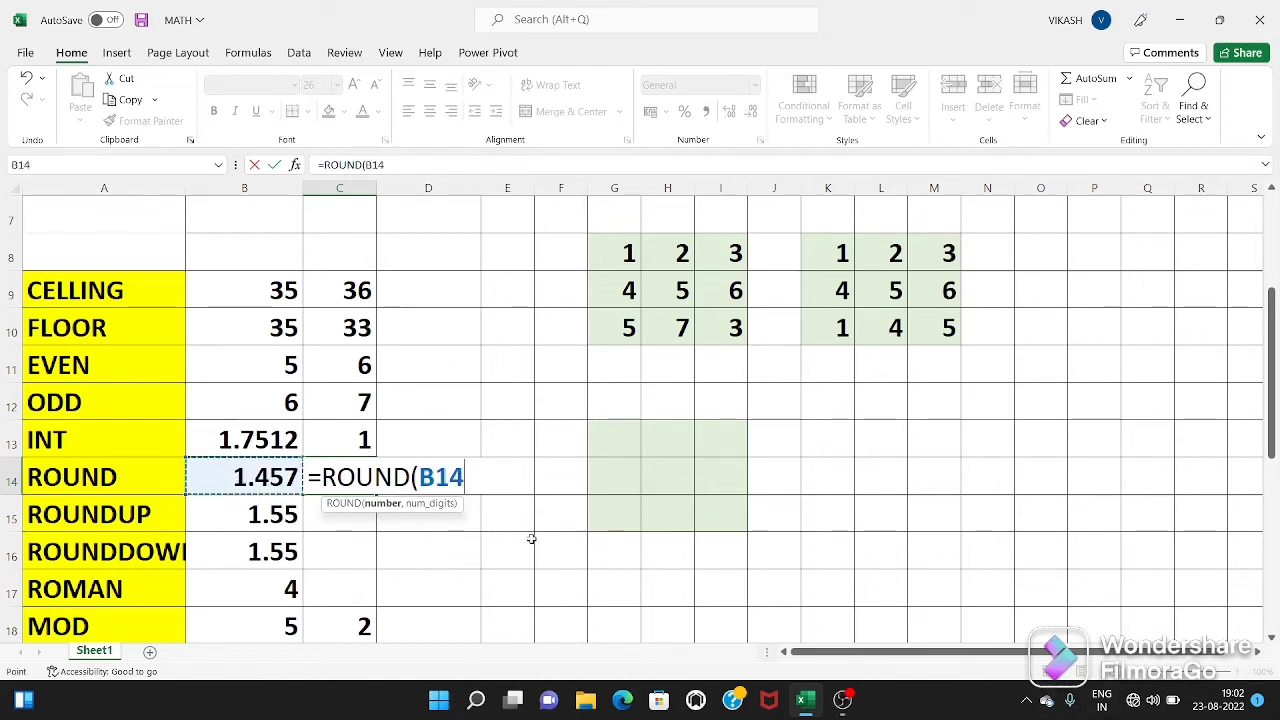
text(,1)
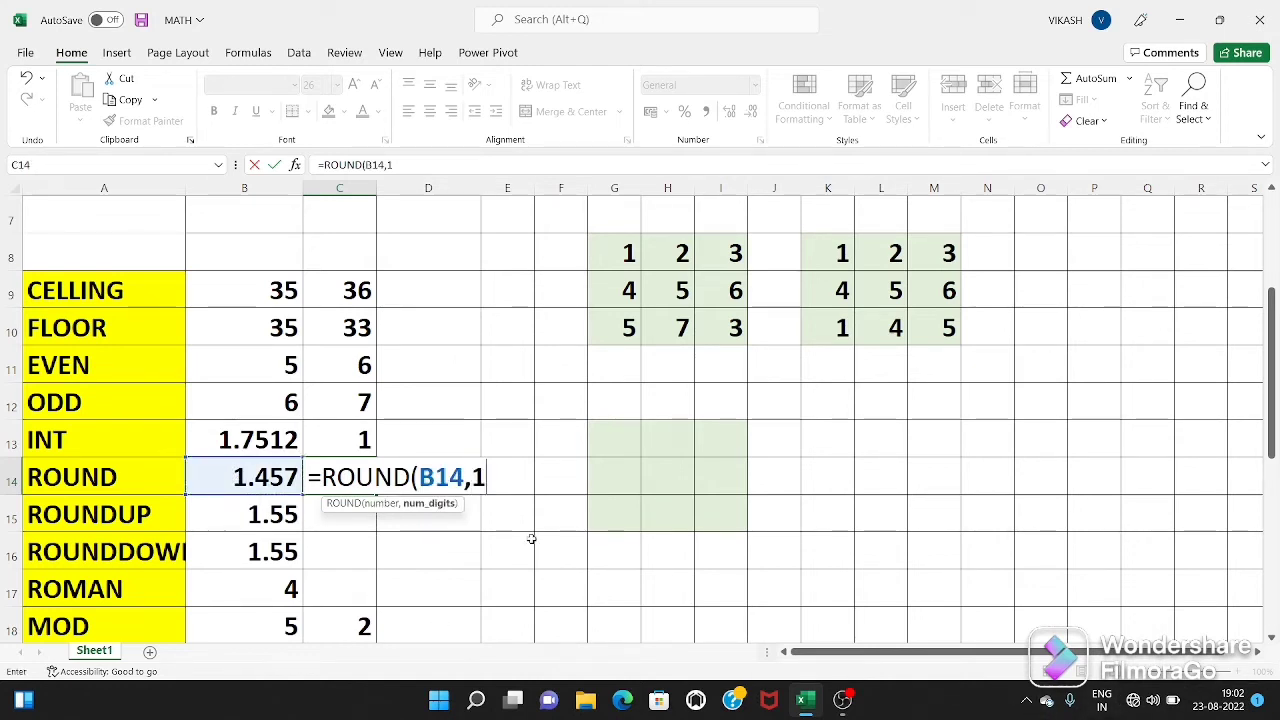
text())
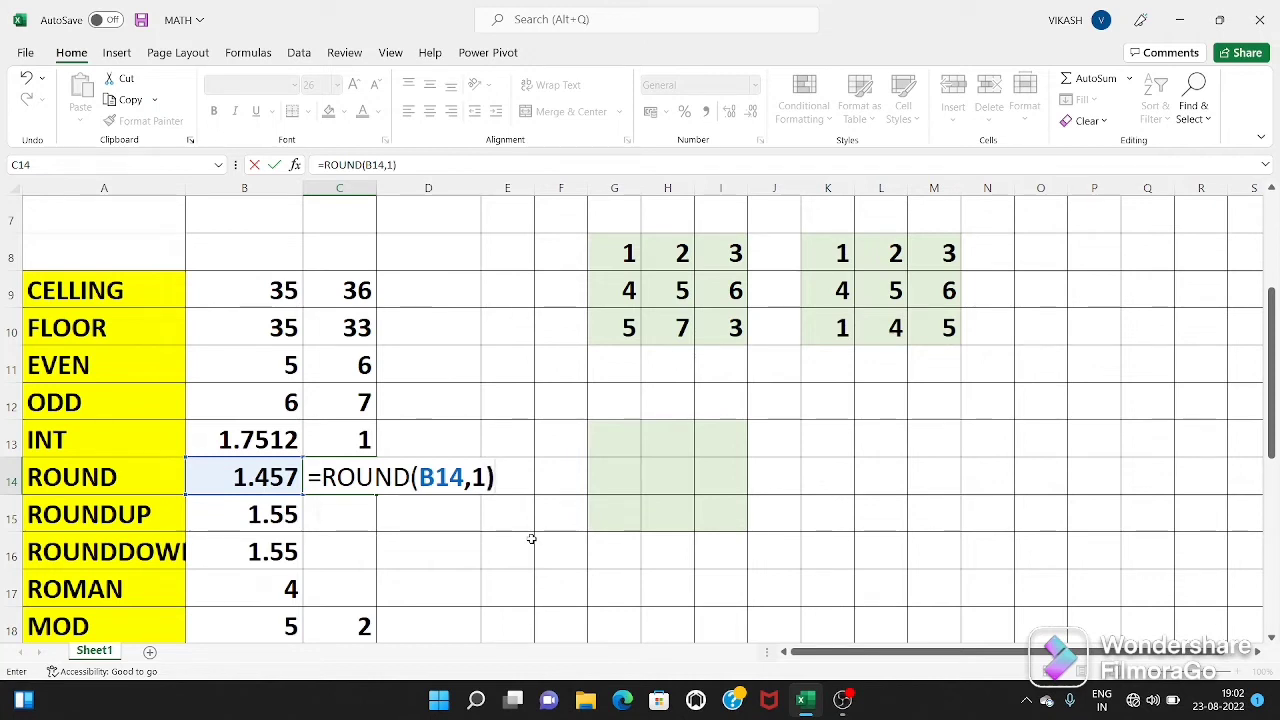
key(Return)
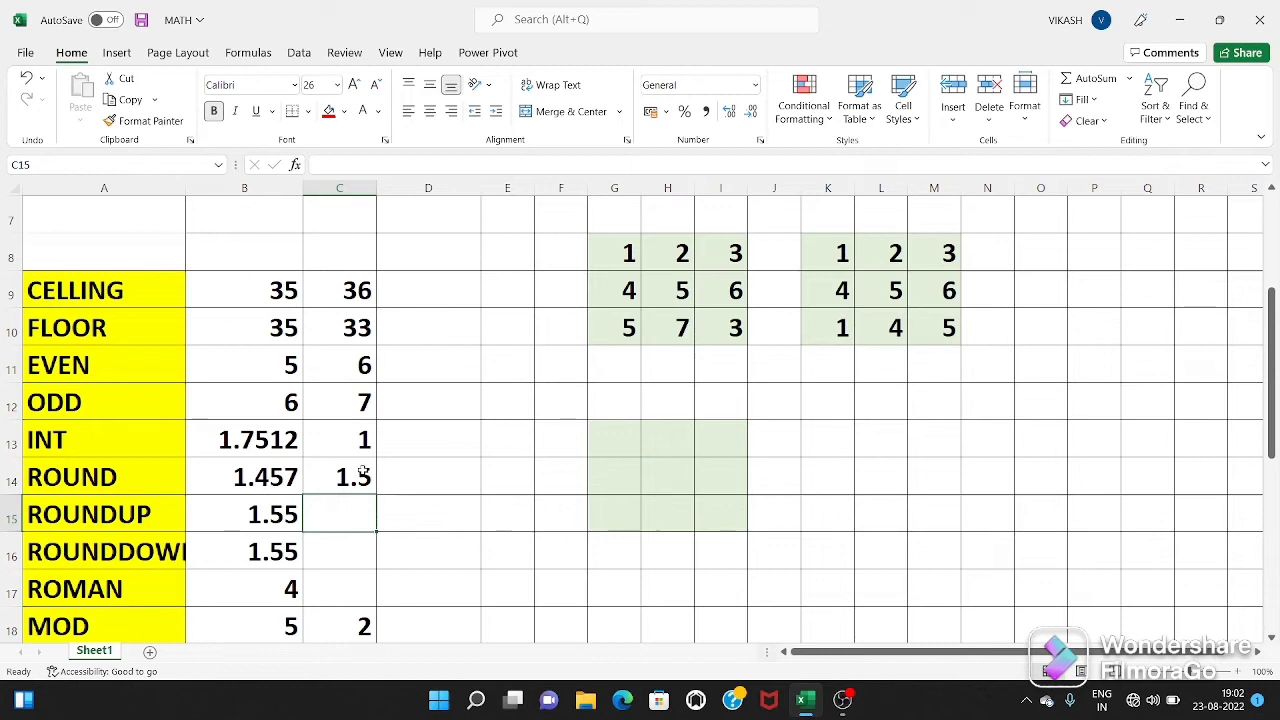
Set the number of digits in C14's ROUND formula to 0.
click(342, 479)
double_click(342, 479)
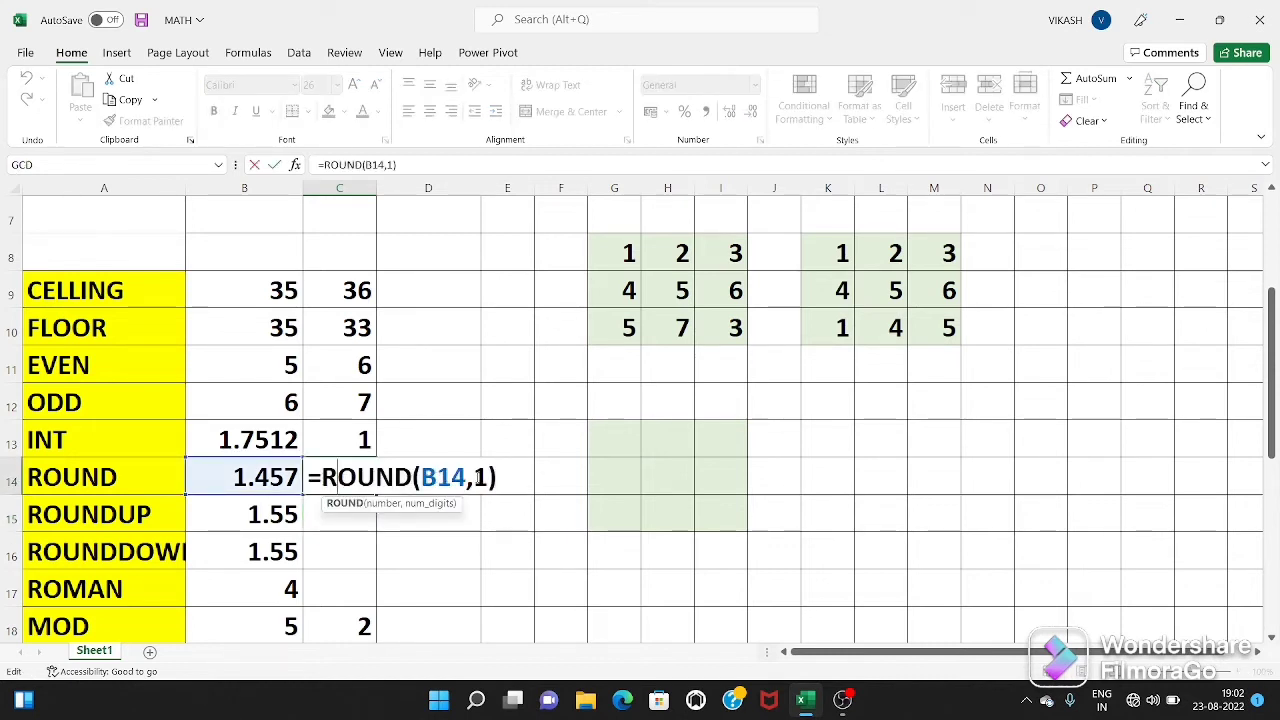
click(504, 482)
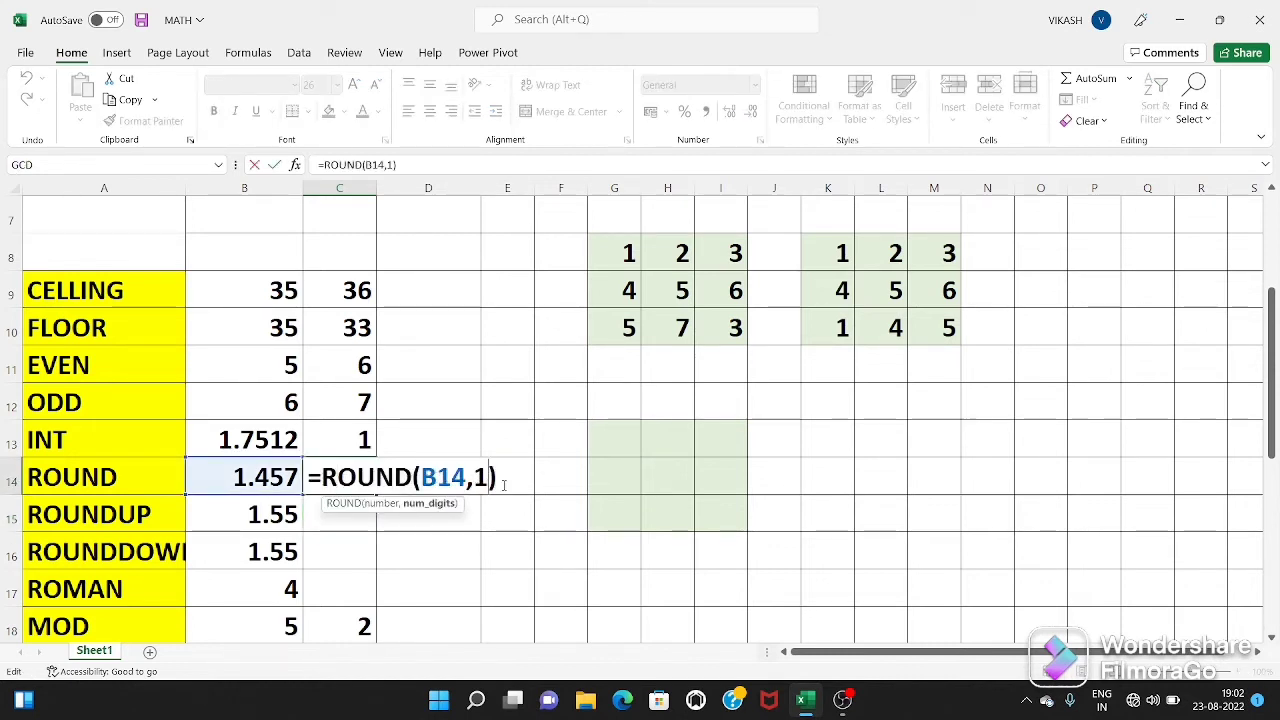
key(BackSpace)
text(0)
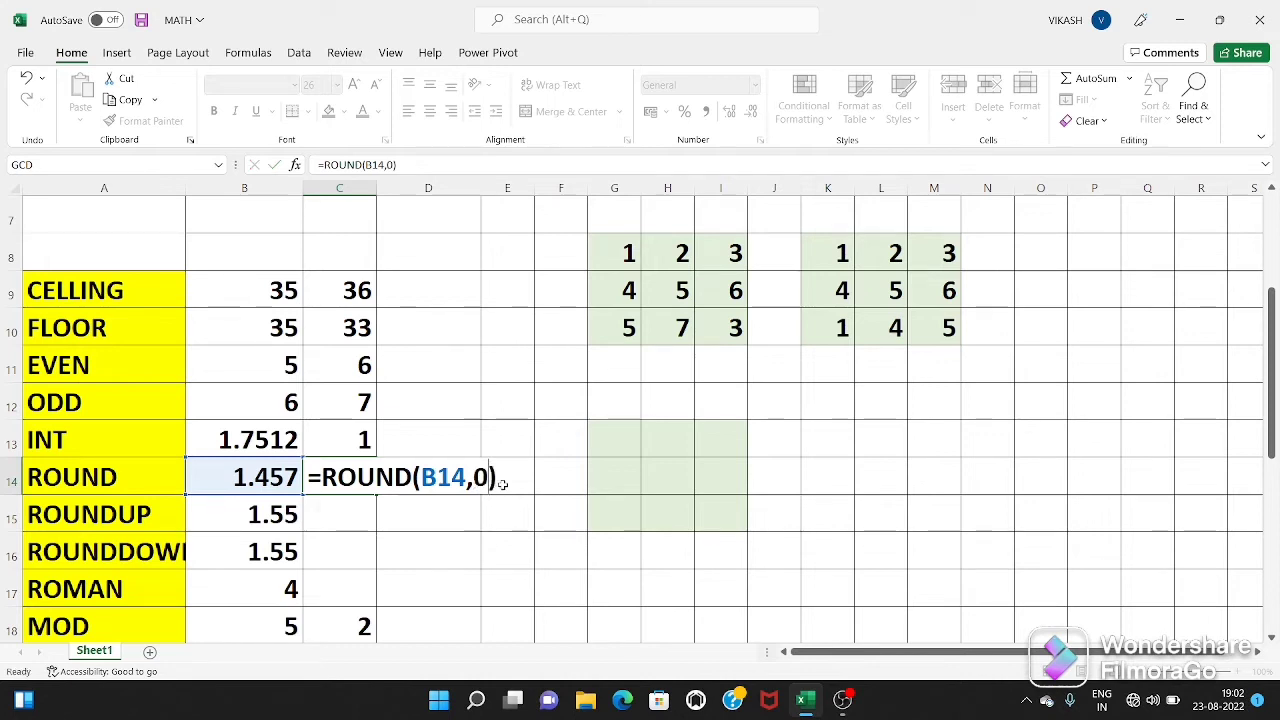
key(Return)
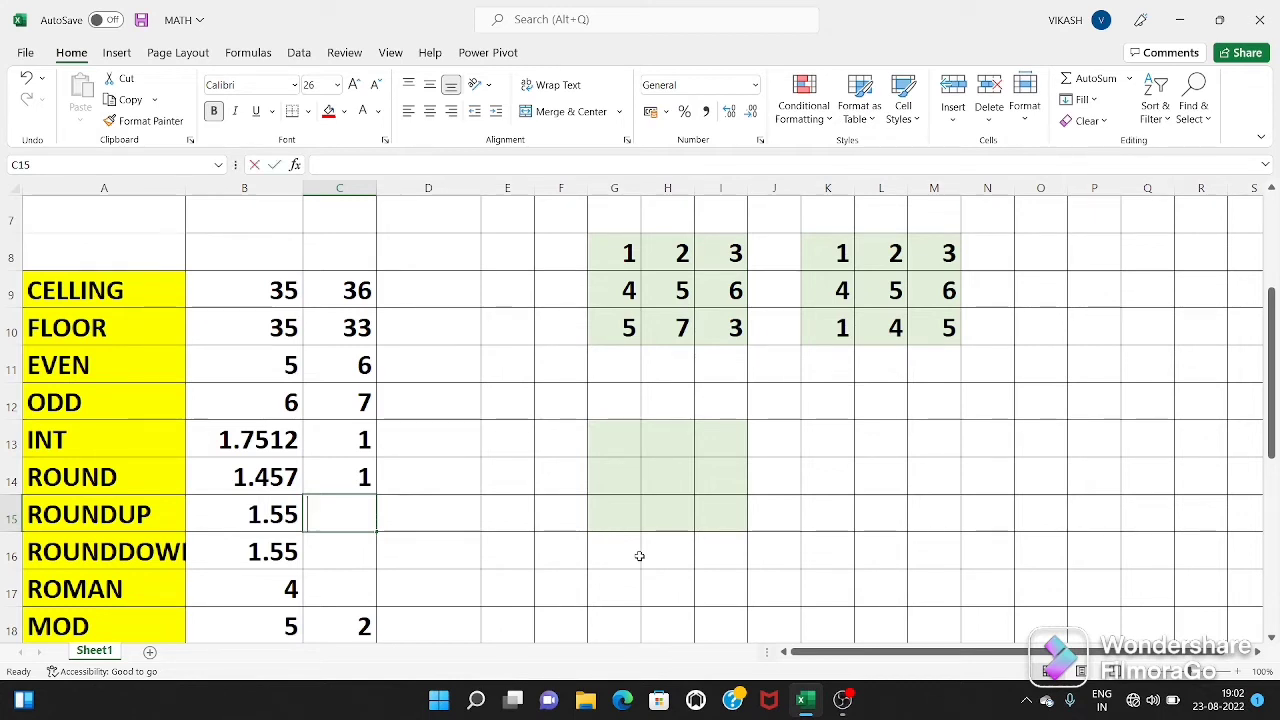
Enter a ROUNDUP formula in C15 that rounds B15 up to 0 digits.
text(=)
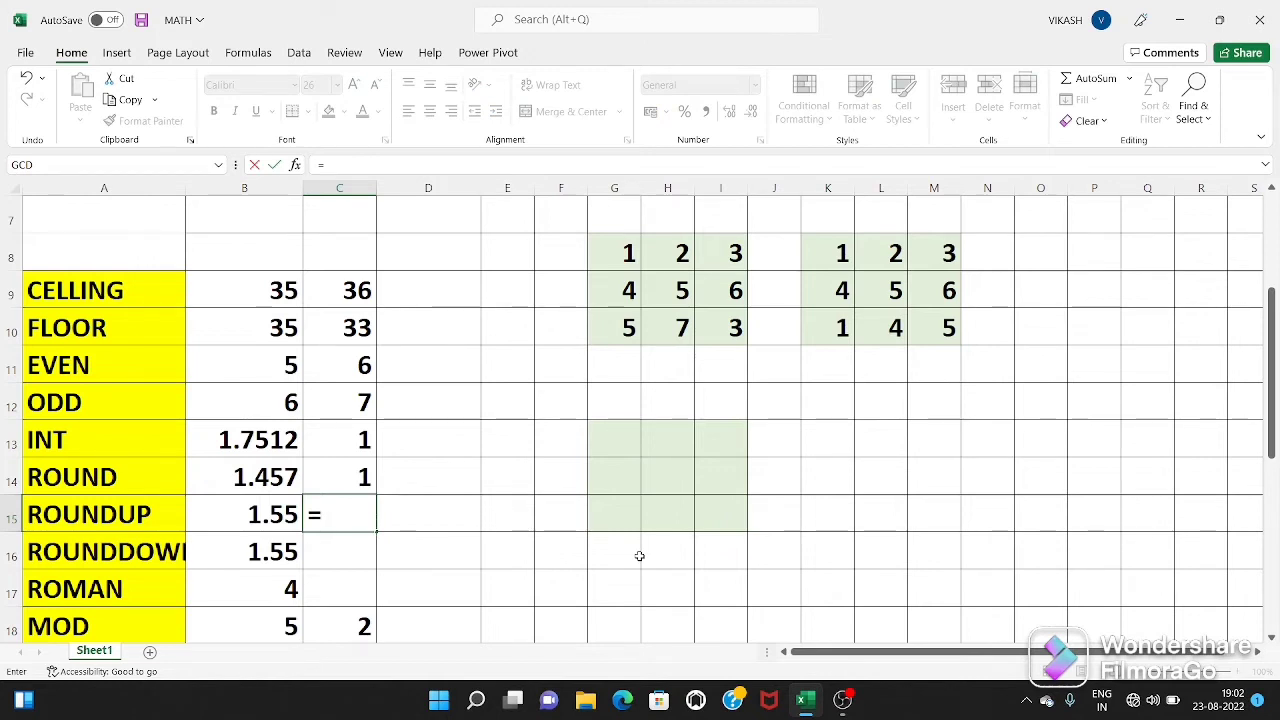
text(ROUND)
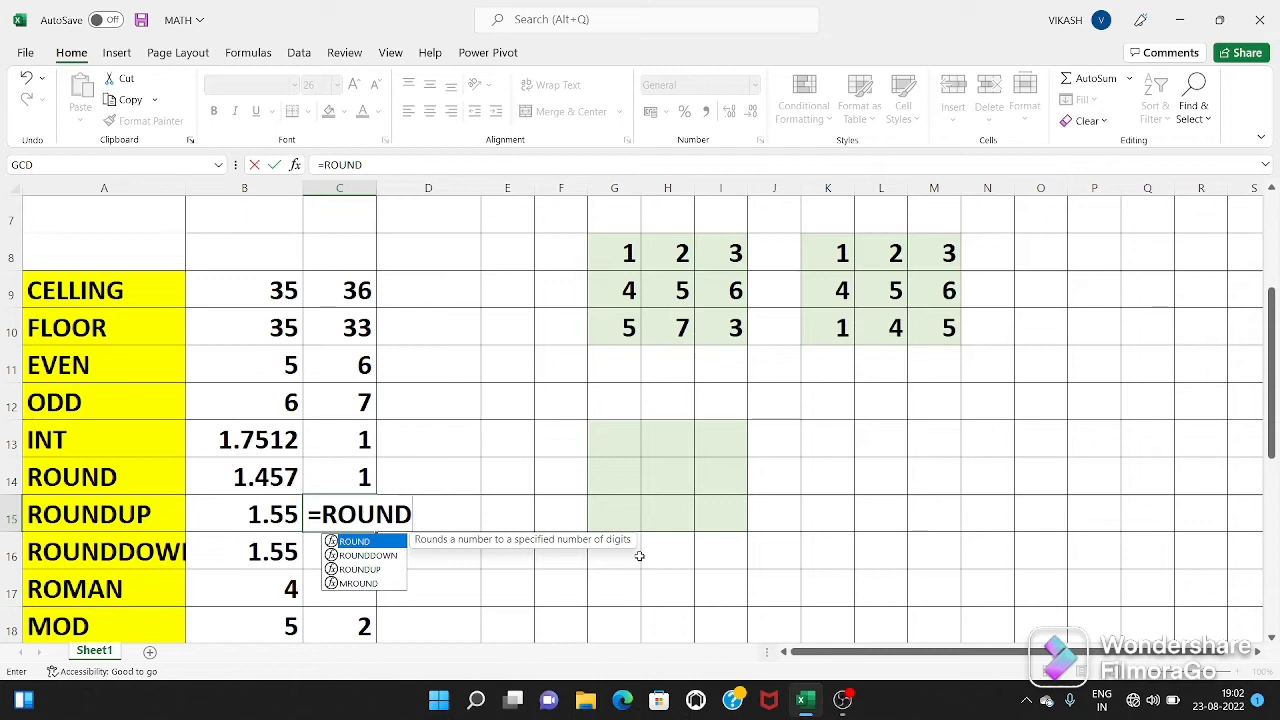
key(Down)
key(Down)
key(Tab)
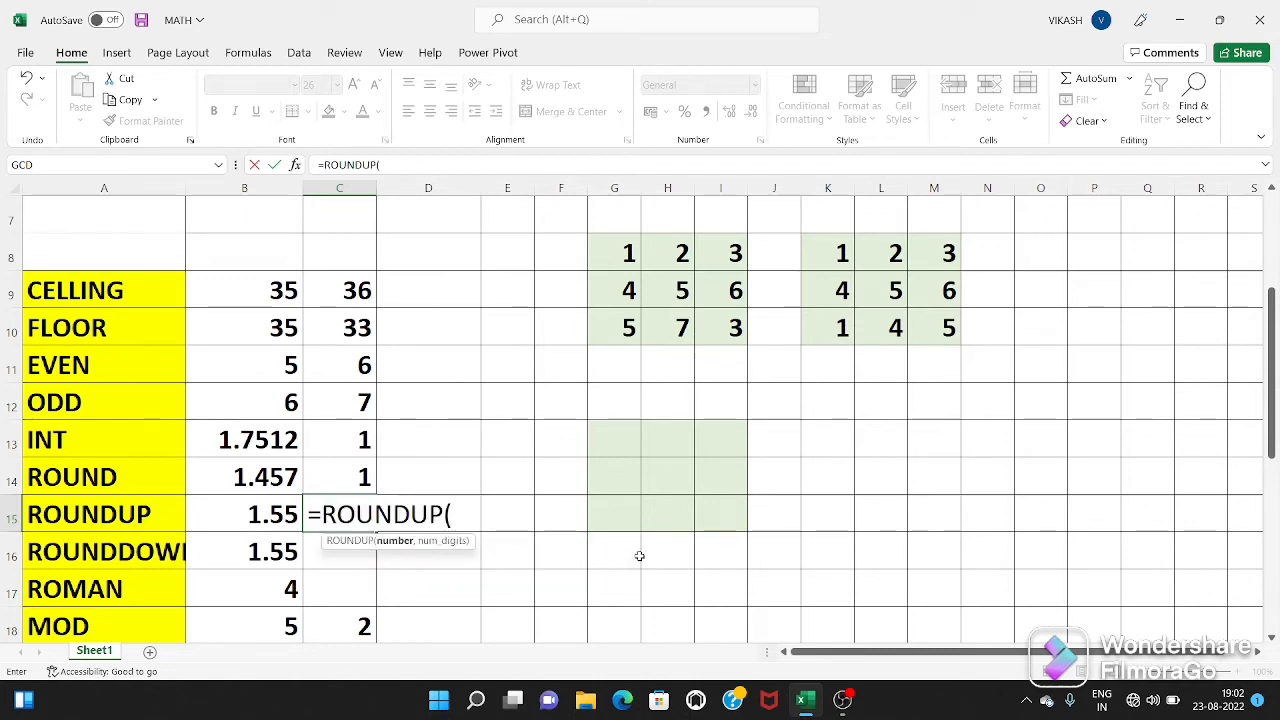
click(270, 513)
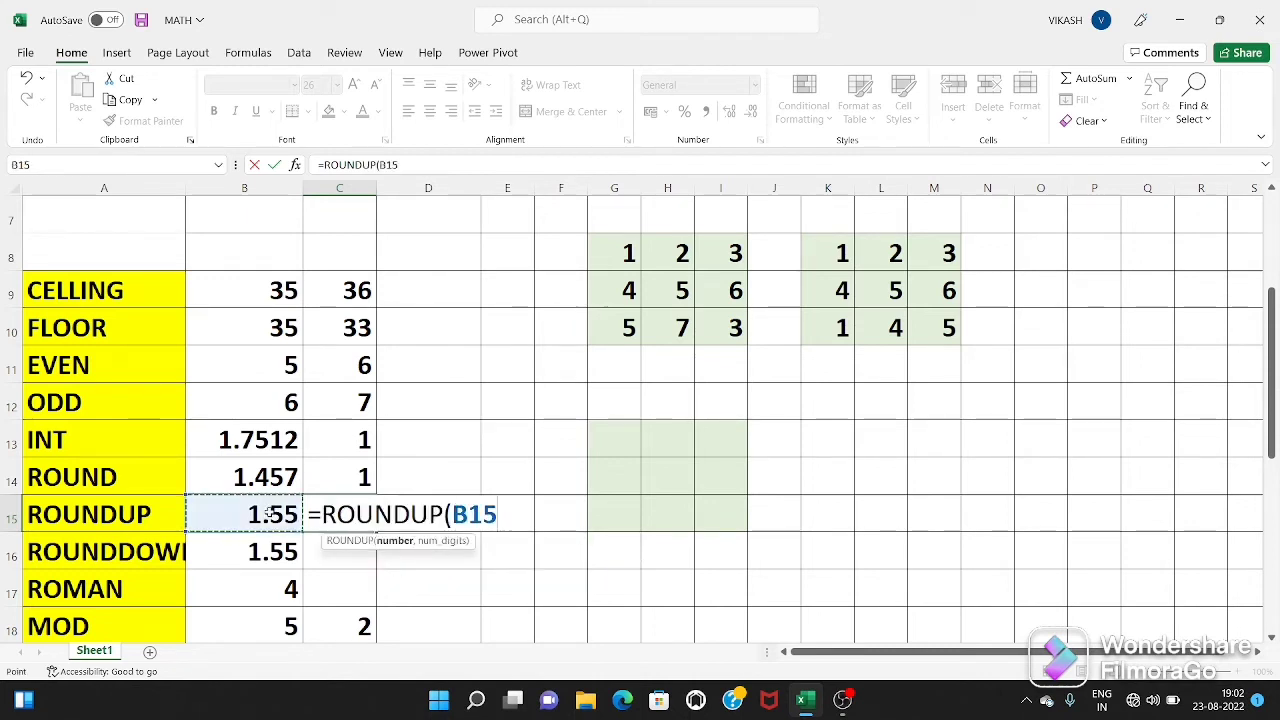
text(,)
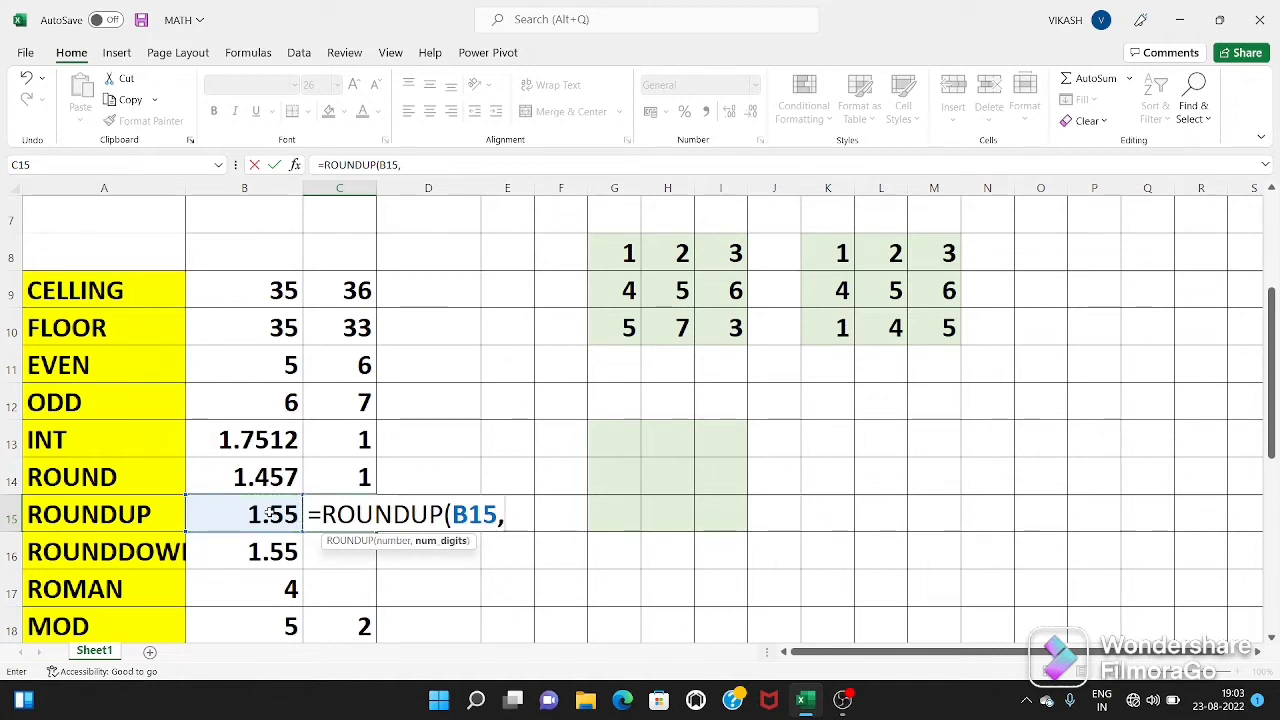
text(0)
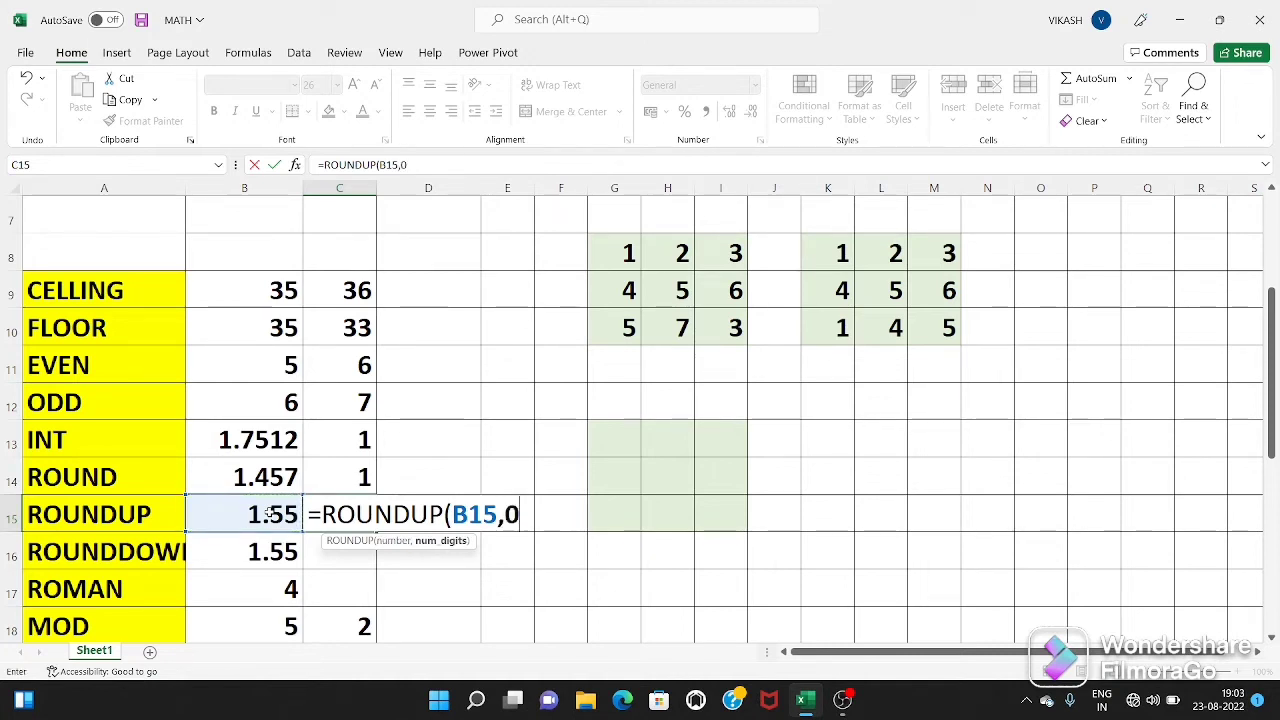
text())
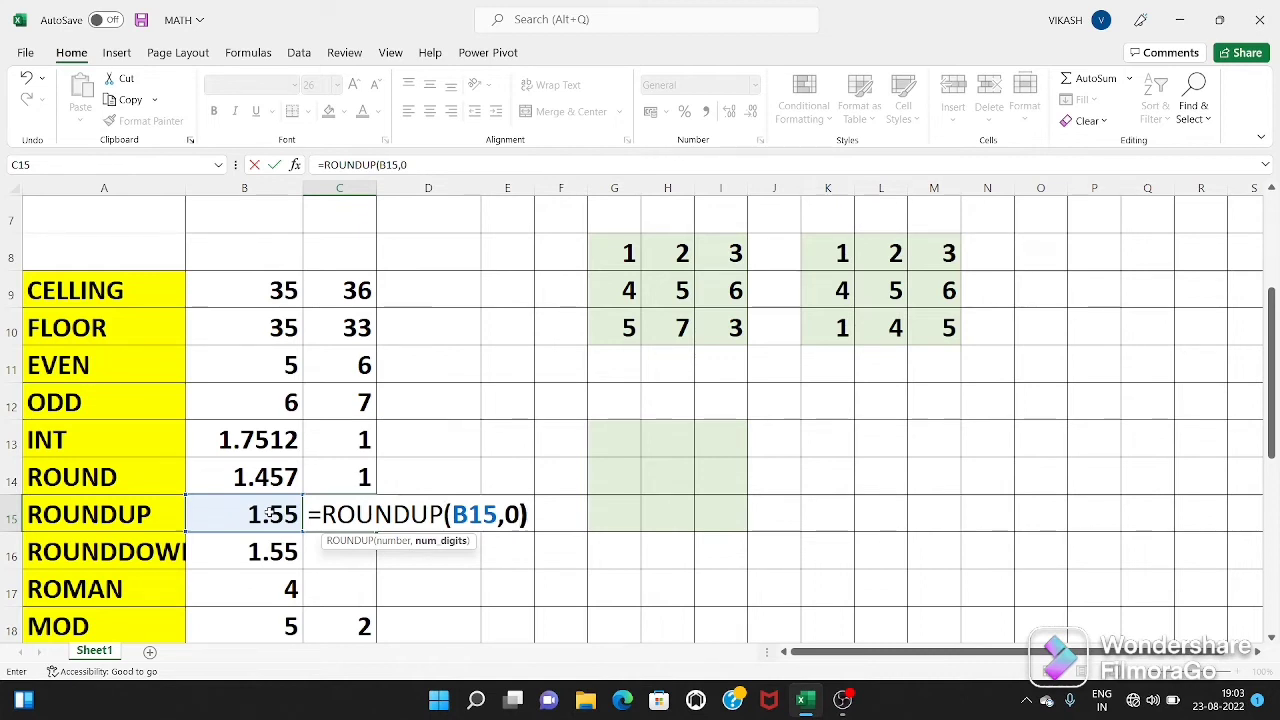
key(Return)
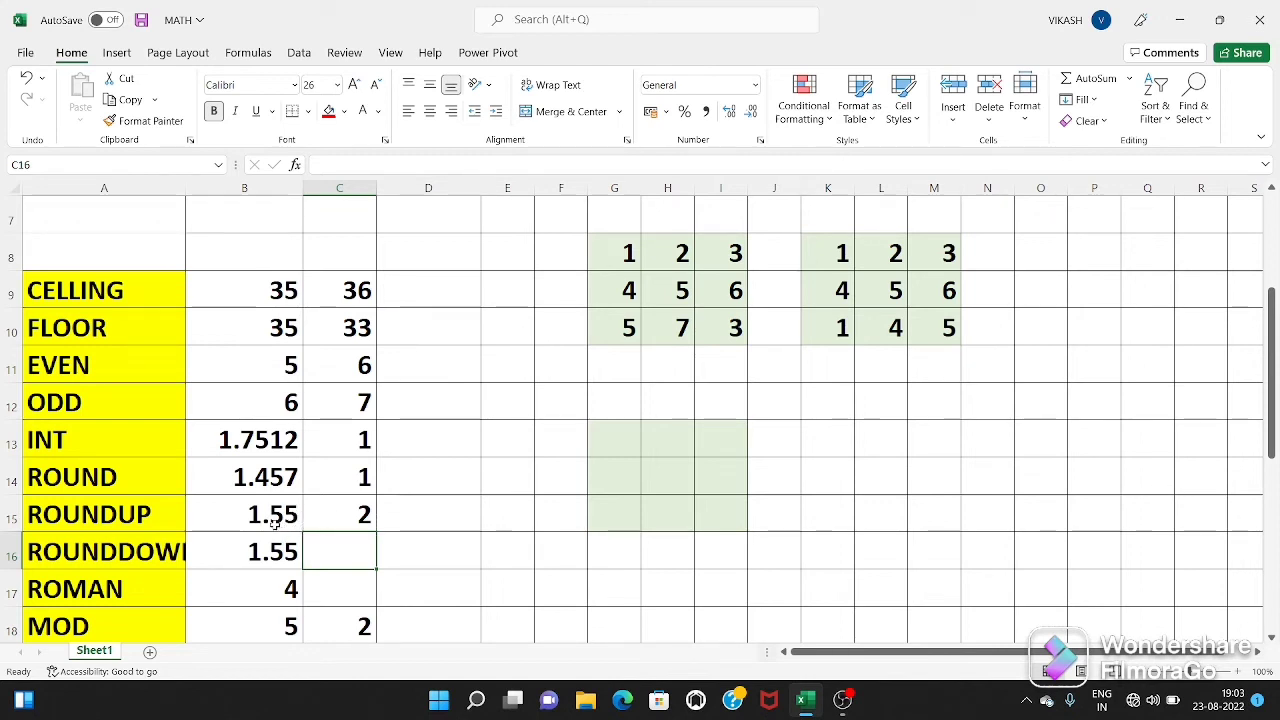
Enter a ROUNDDOWN formula in C16 that rounds B16 down to 0 digits.
click(349, 525)
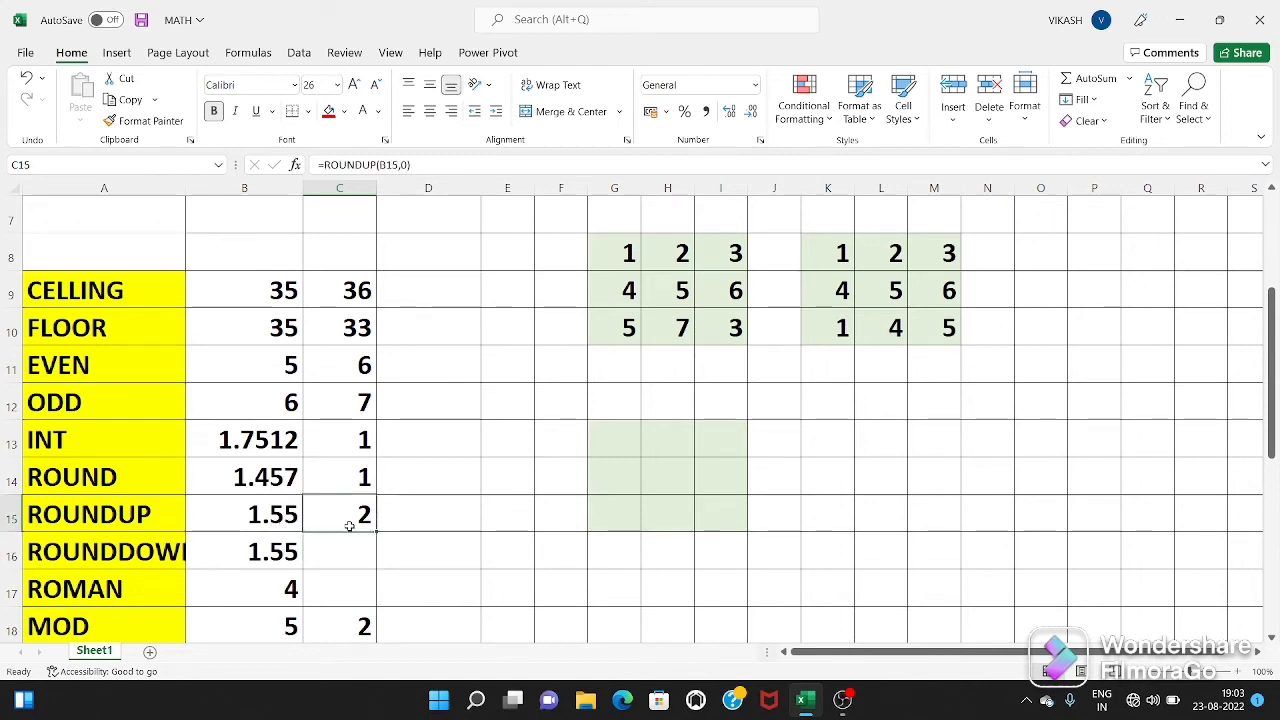
click(336, 560)
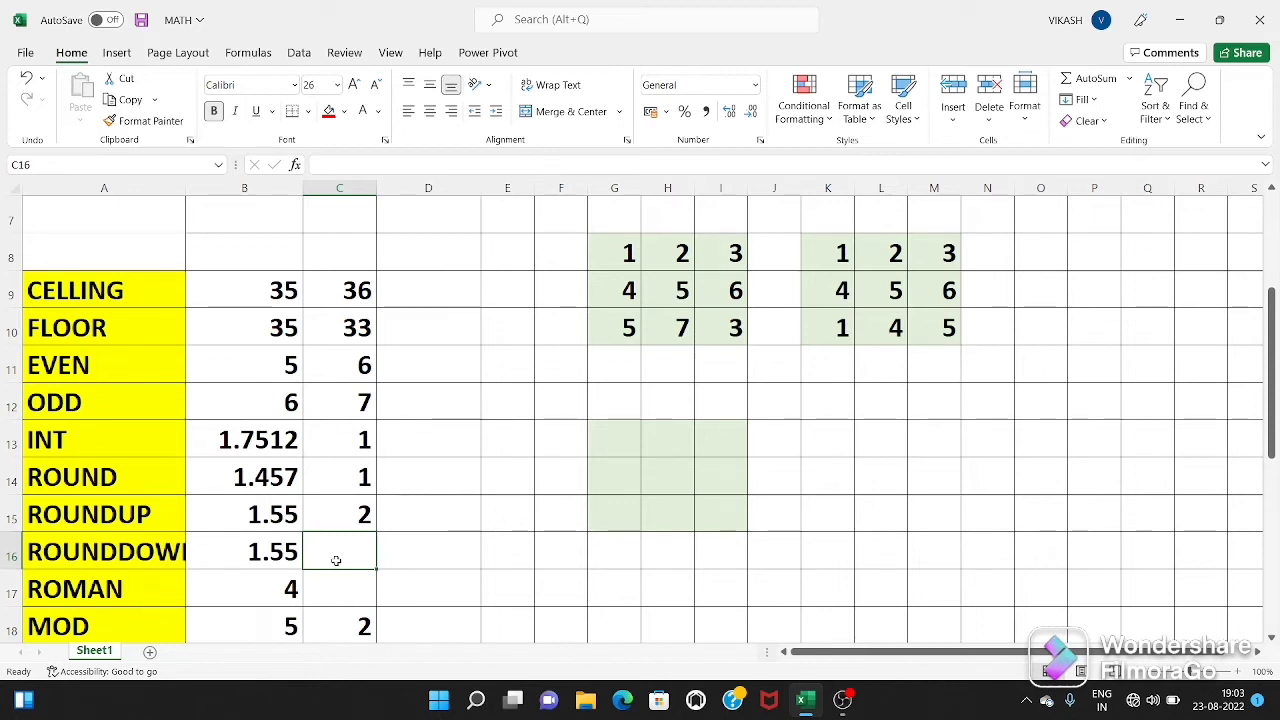
text(=ROUND)
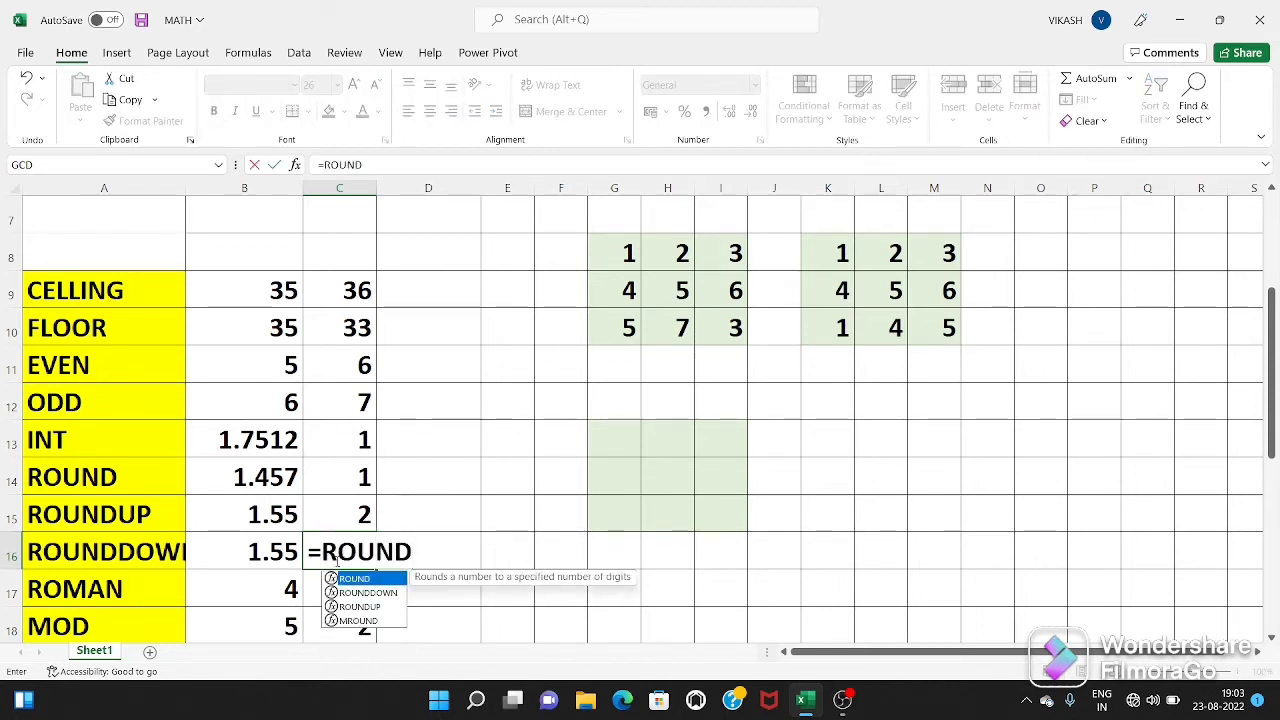
key(Down)
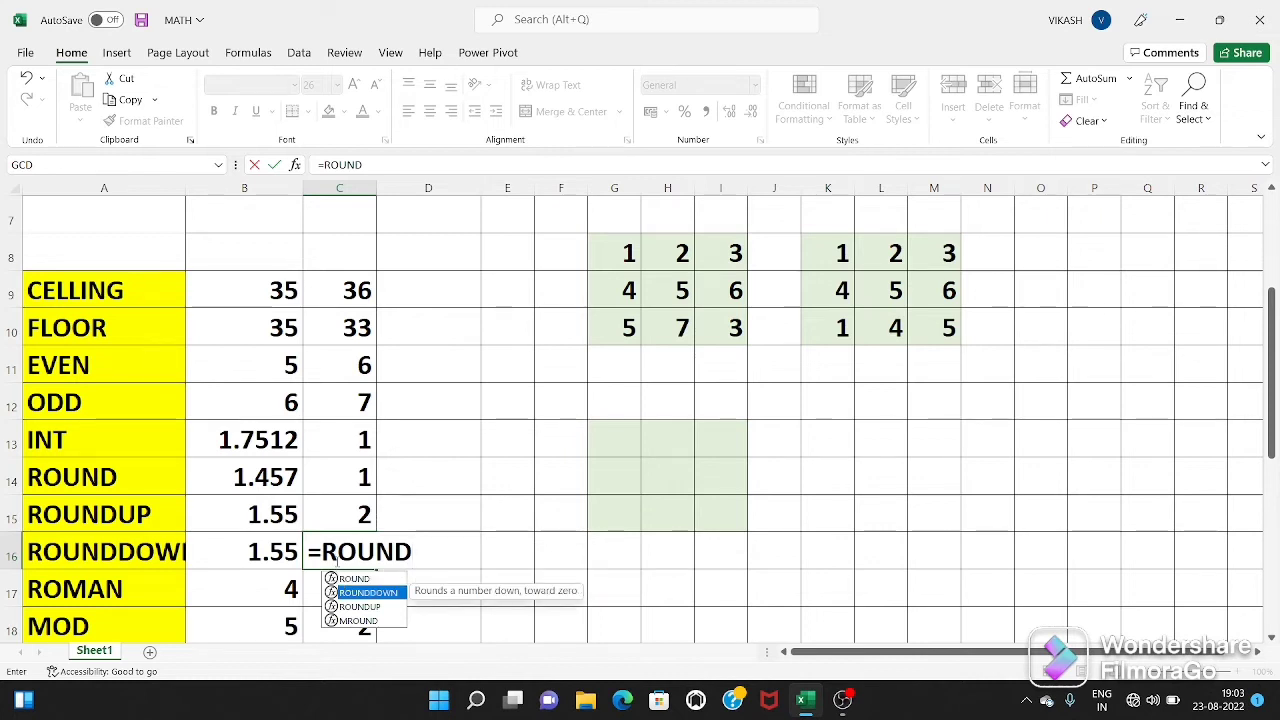
key(Tab)
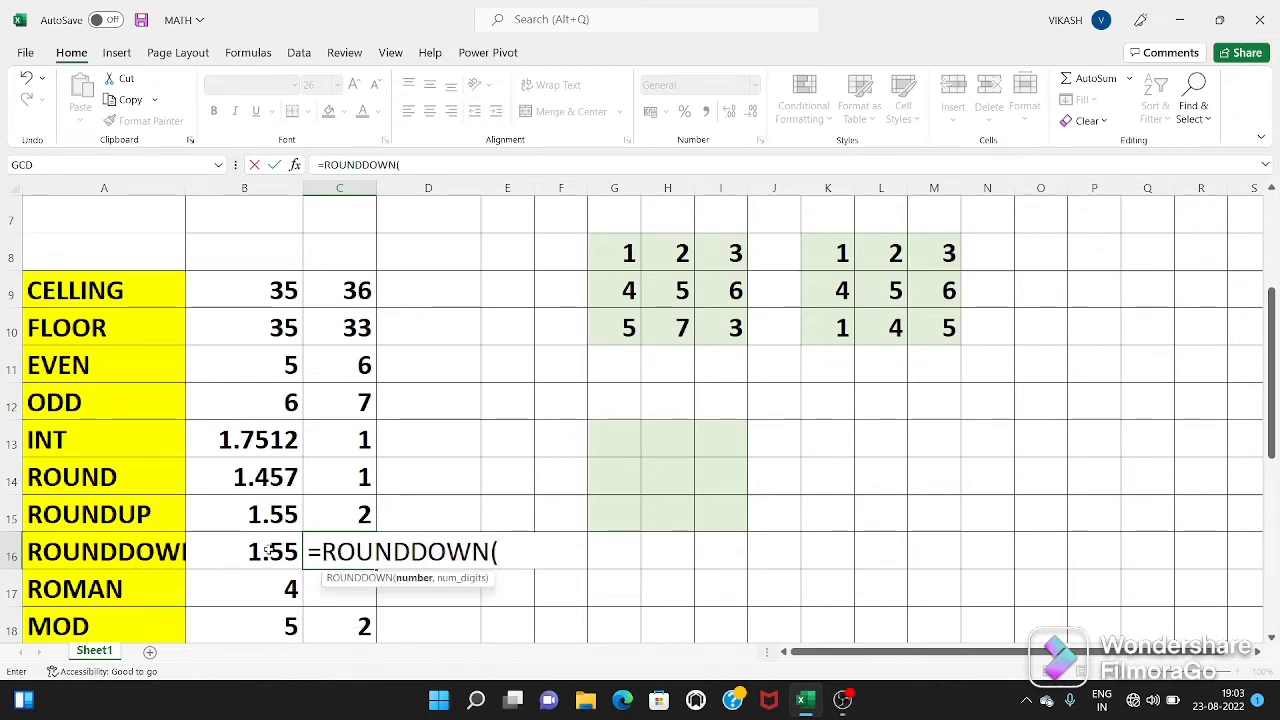
click(270, 557)
text(,)
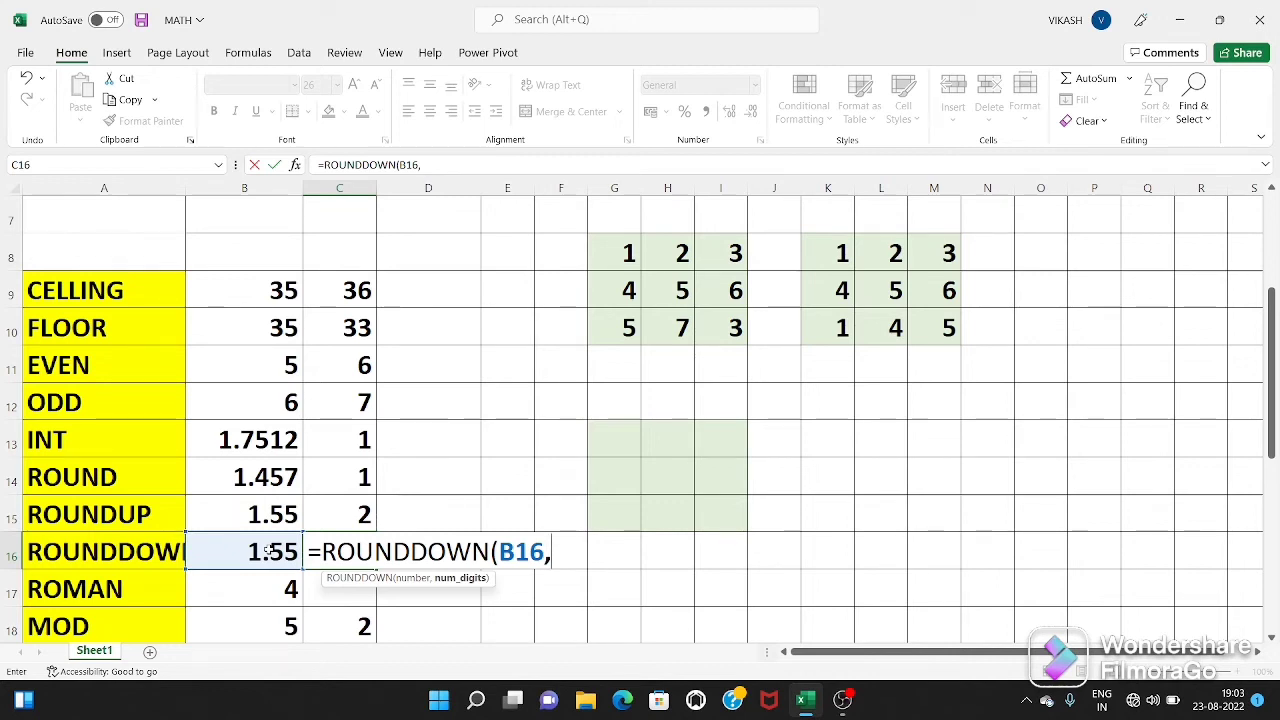
text(0)
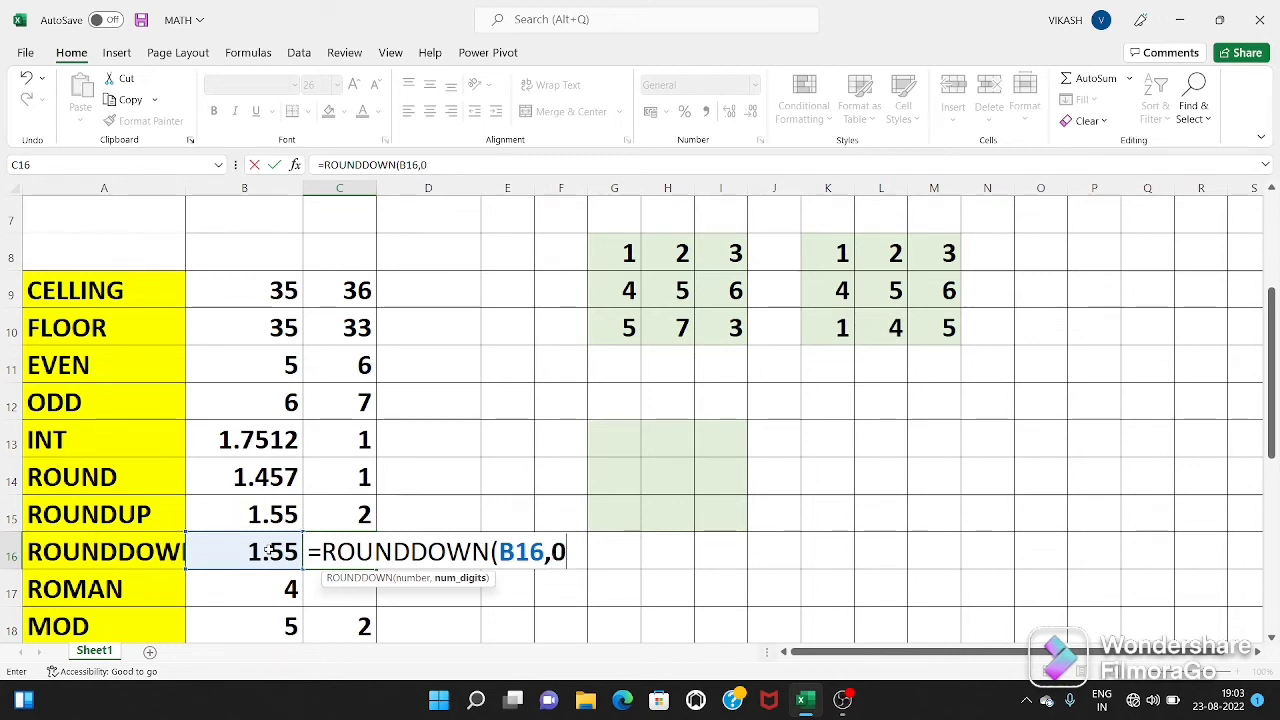
text())
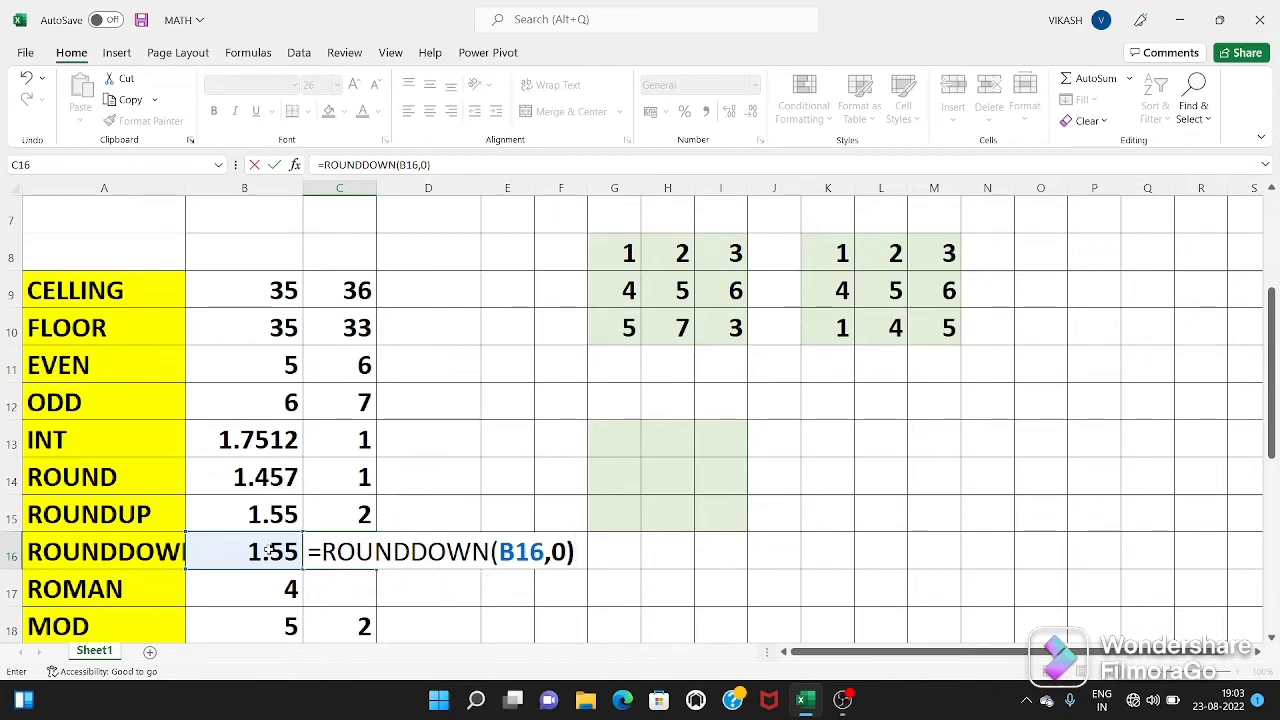
key(Return)
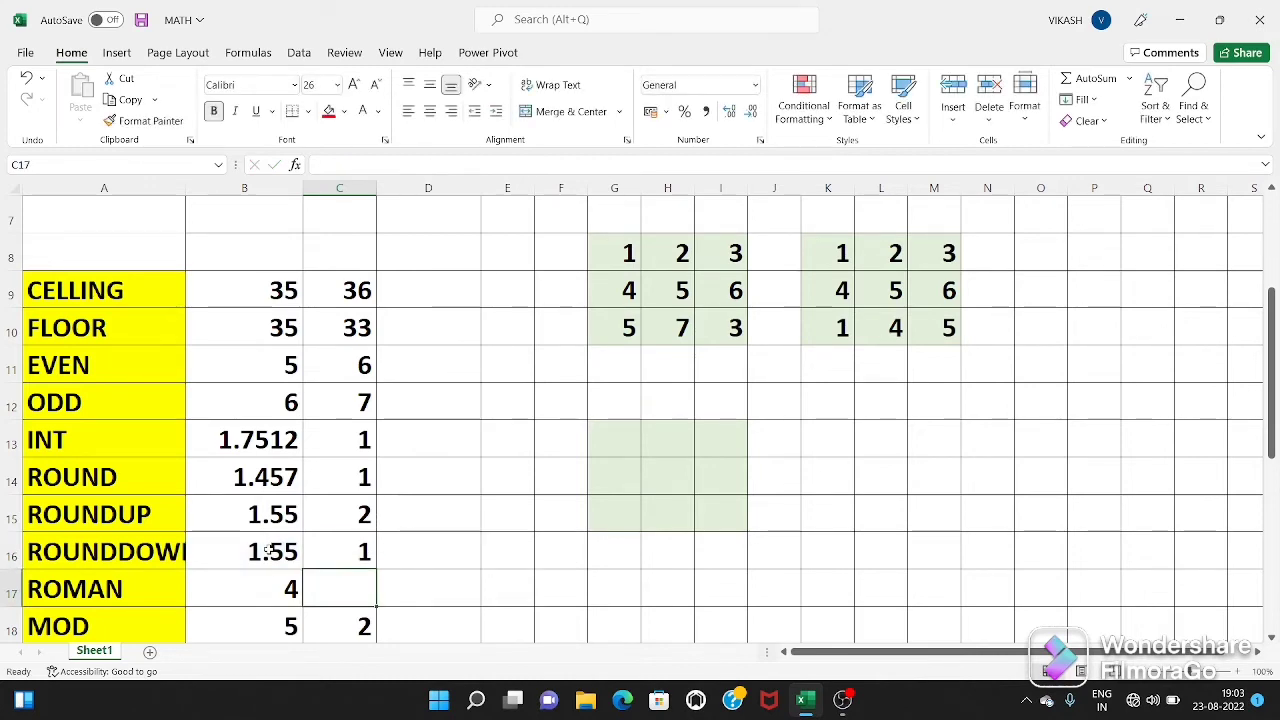
Enter a ROMAN formula in C17 that converts the number in B17 to a Roman numeral.
scroll(346, 556, down, 1)
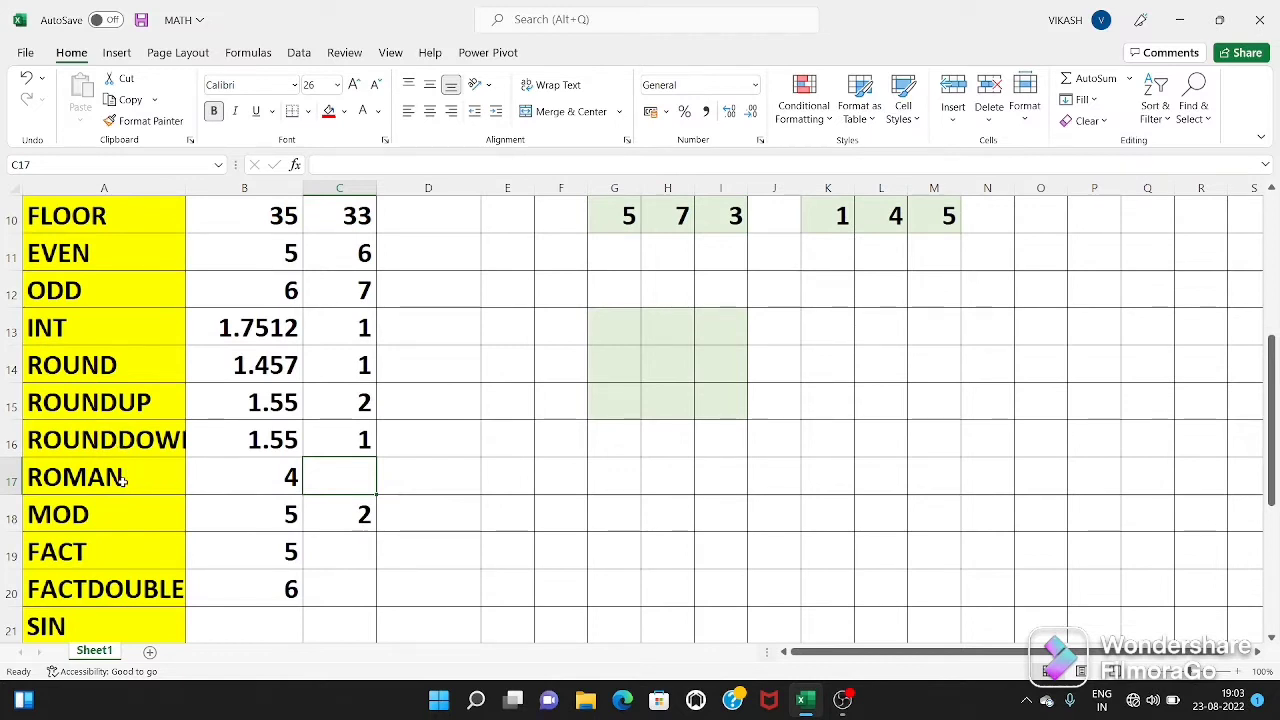
click(238, 477)
click(333, 479)
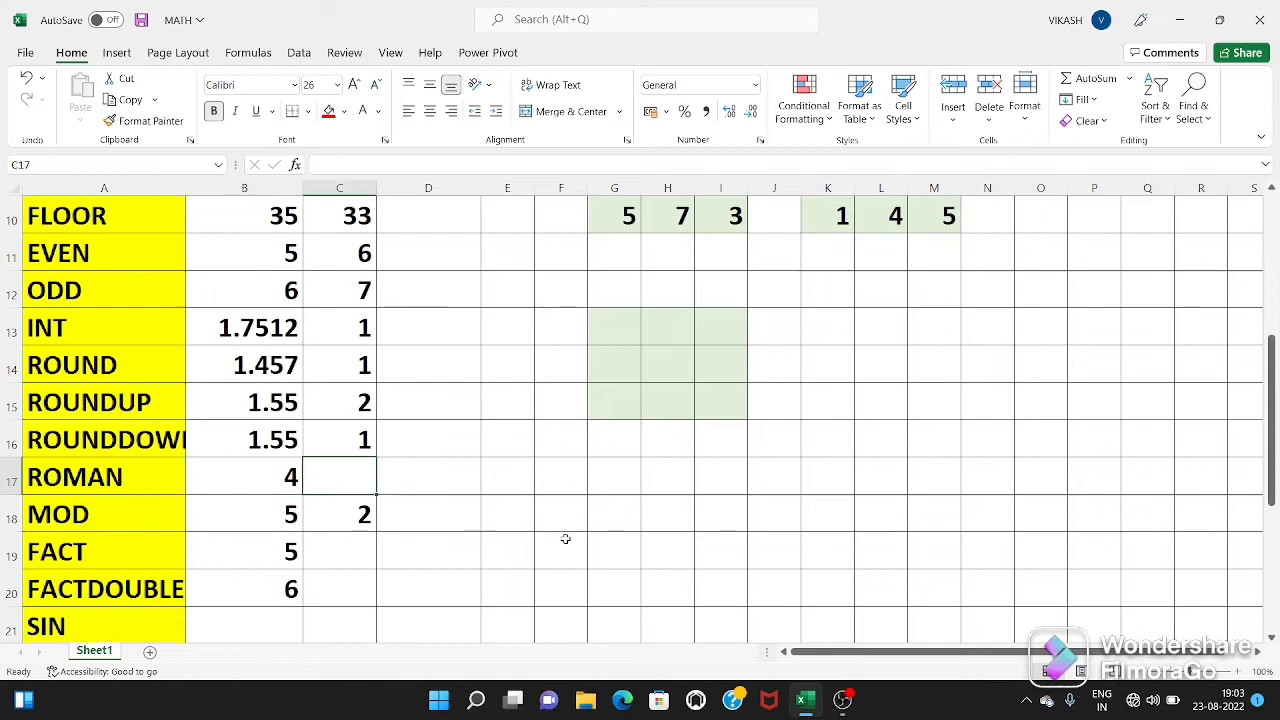
text(=ROMA)
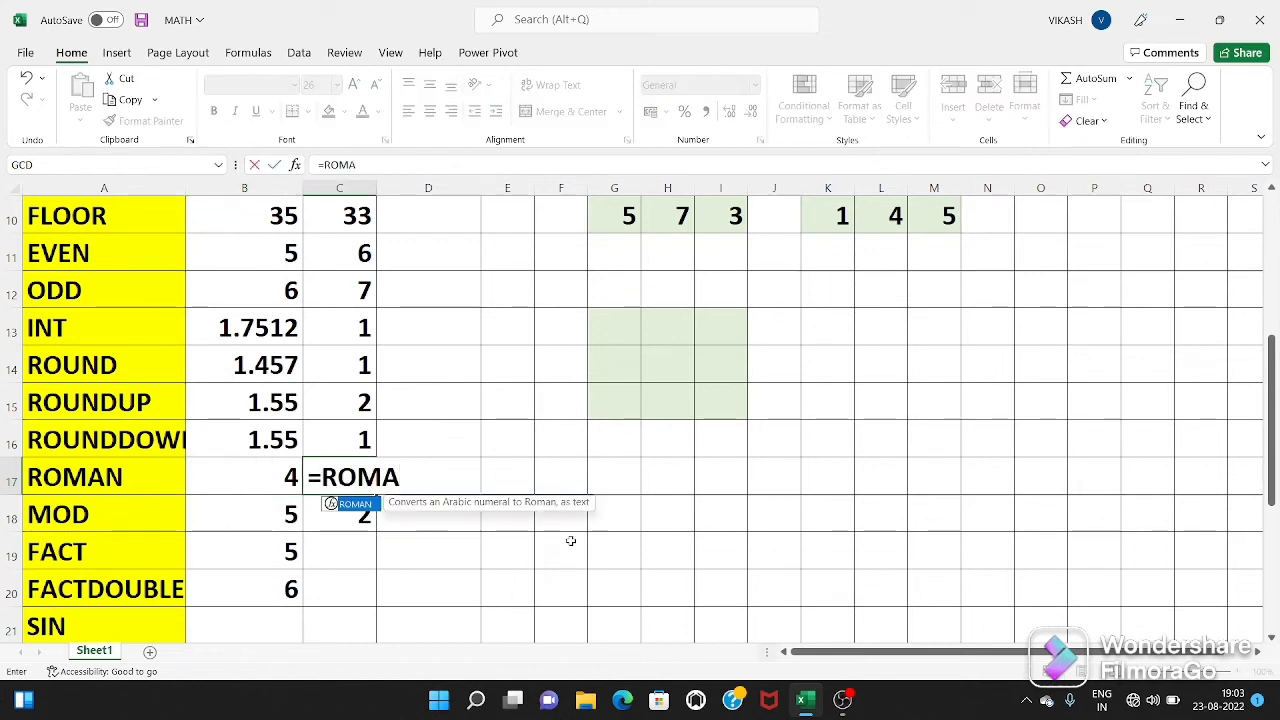
text(N()
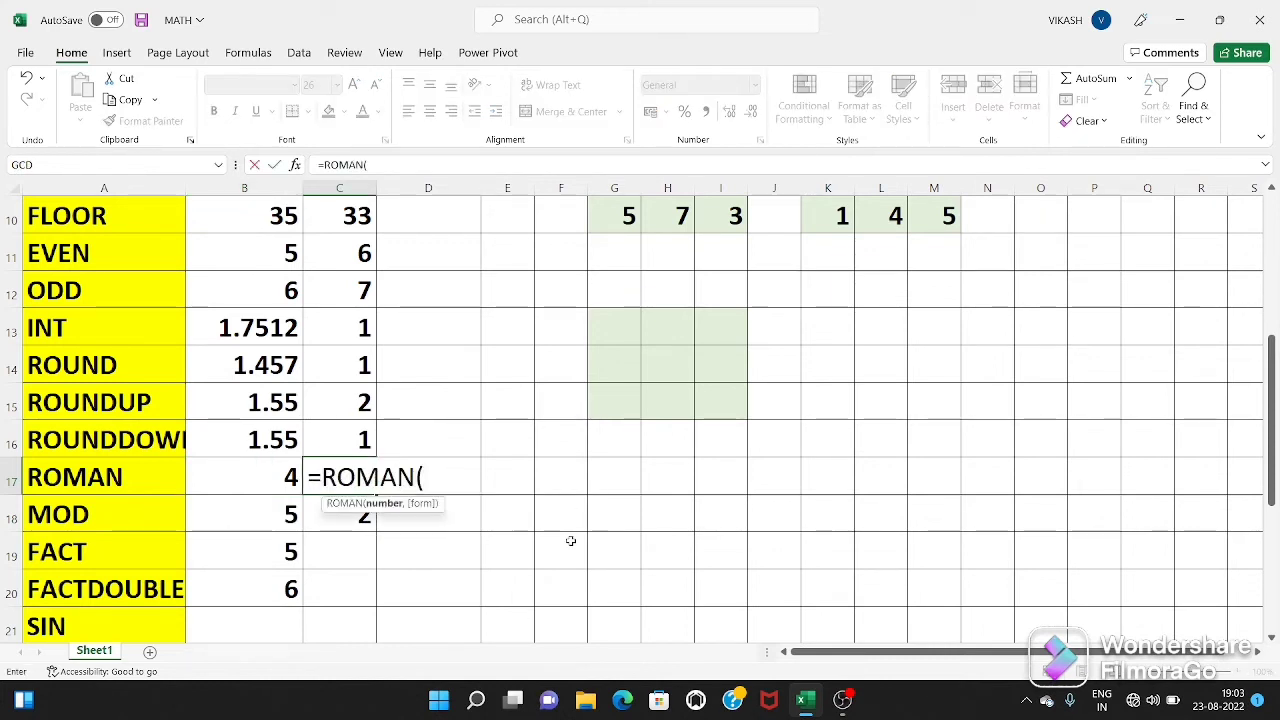
click(277, 477)
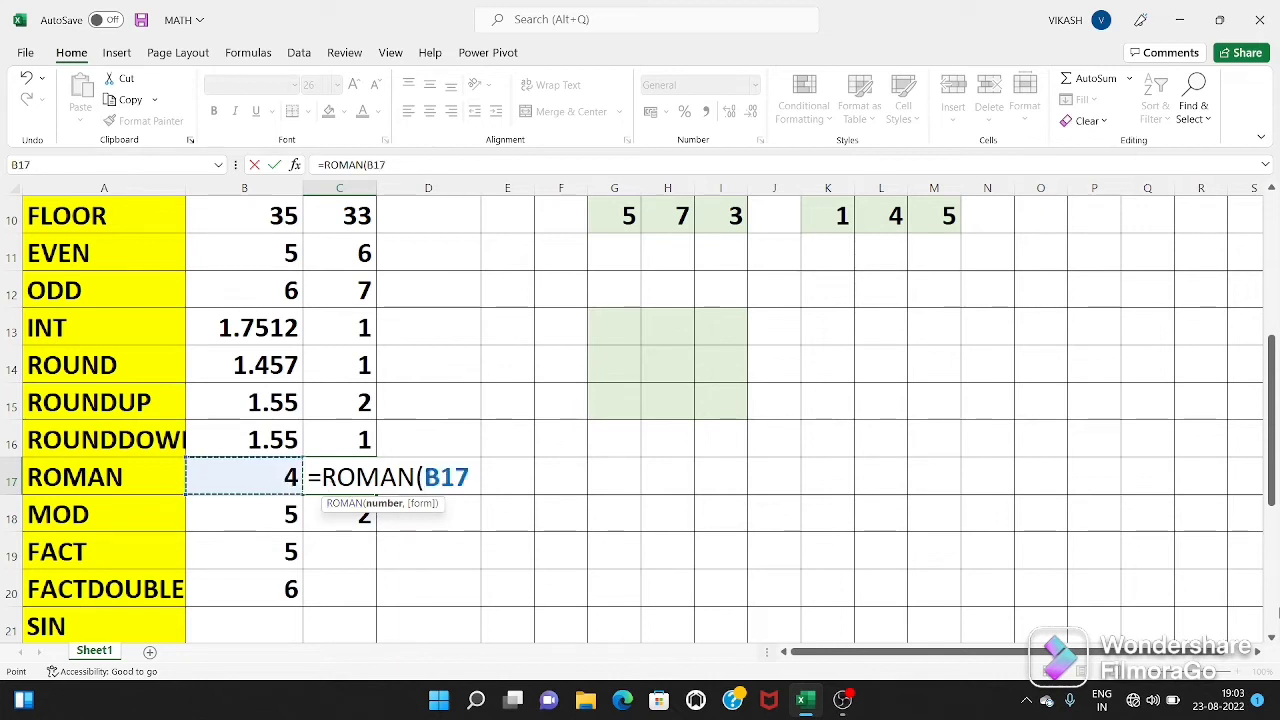
text())
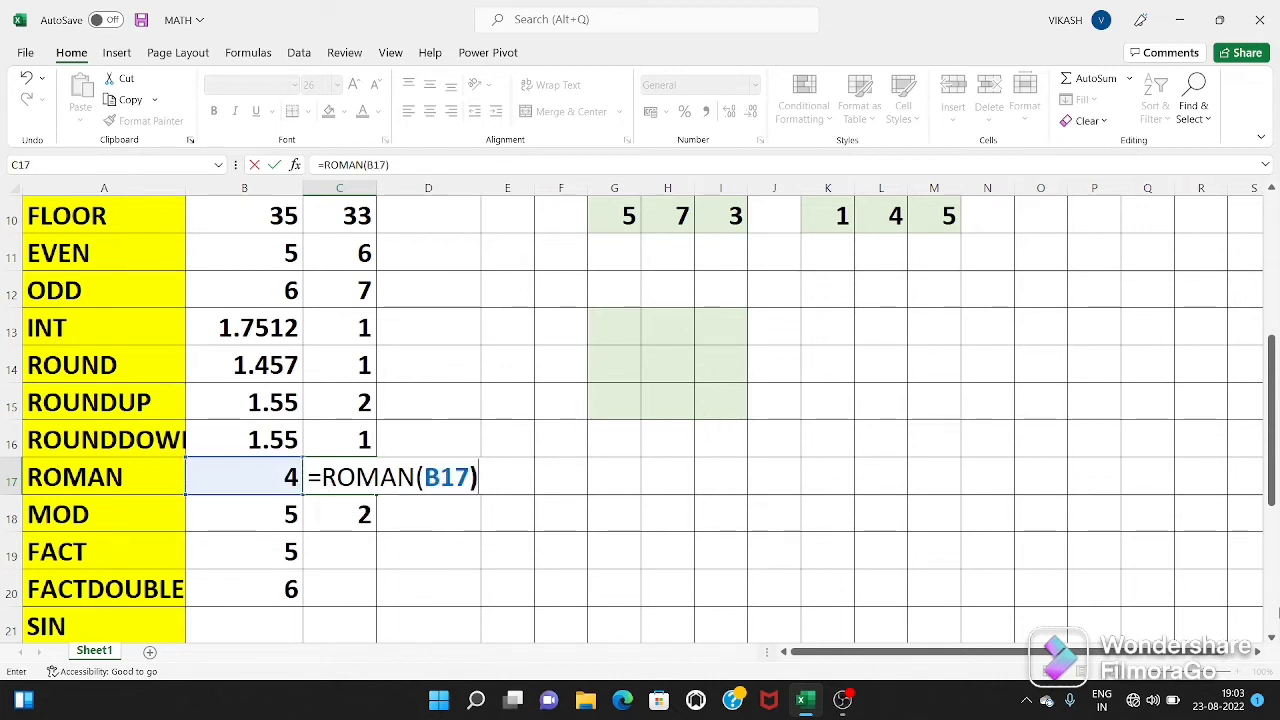
key(Return)
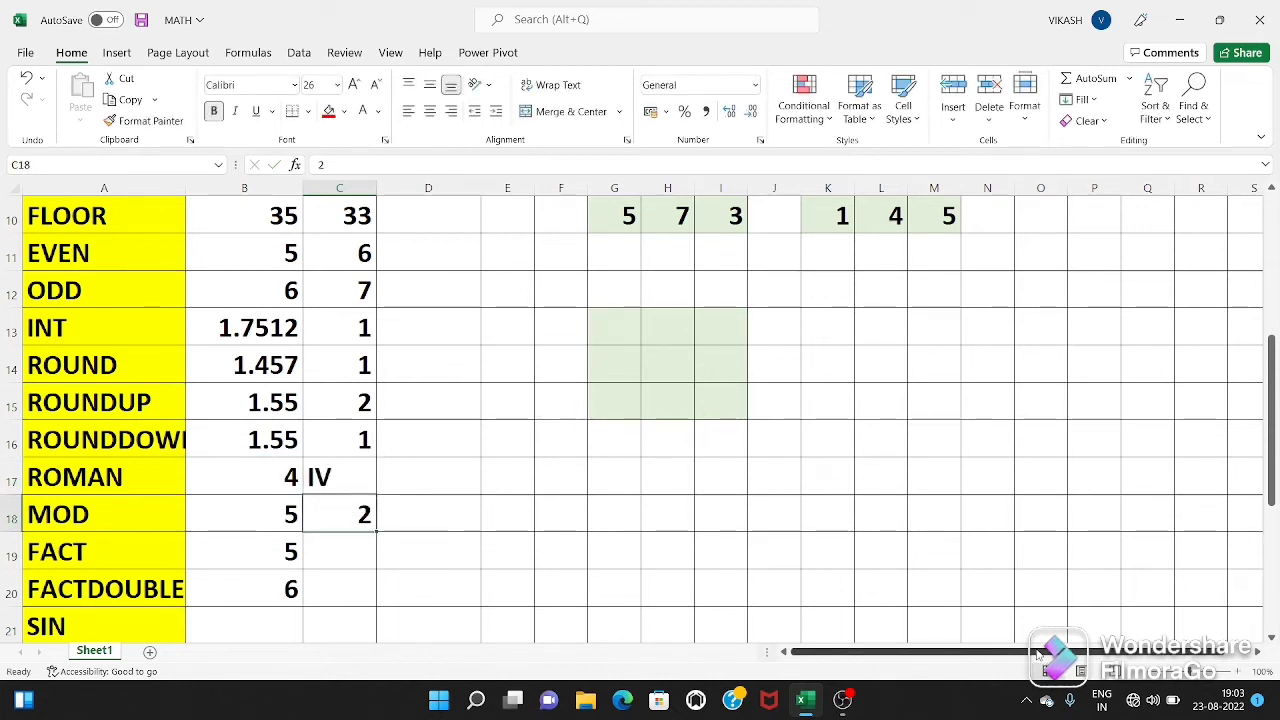
Enter a MOD formula in D18 with B18 as the number and C18 as the divisor.
scroll(600, 578, down, 2)
key(Right)
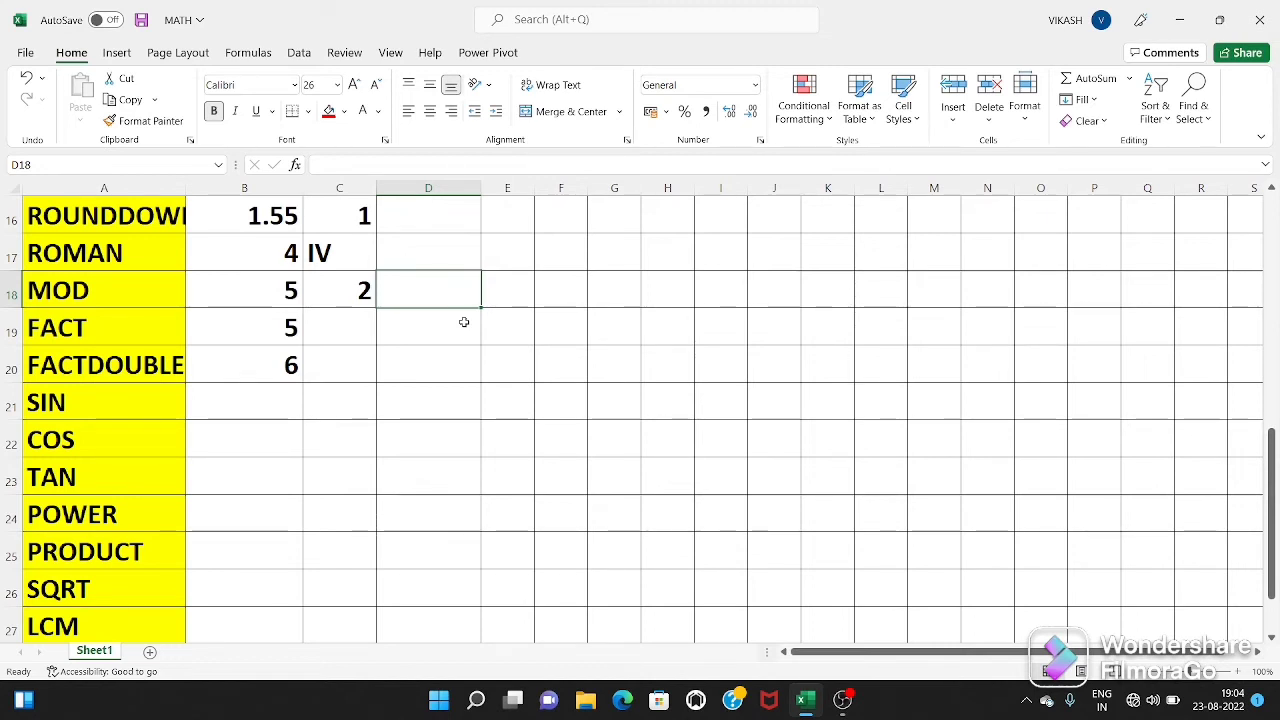
text(=)
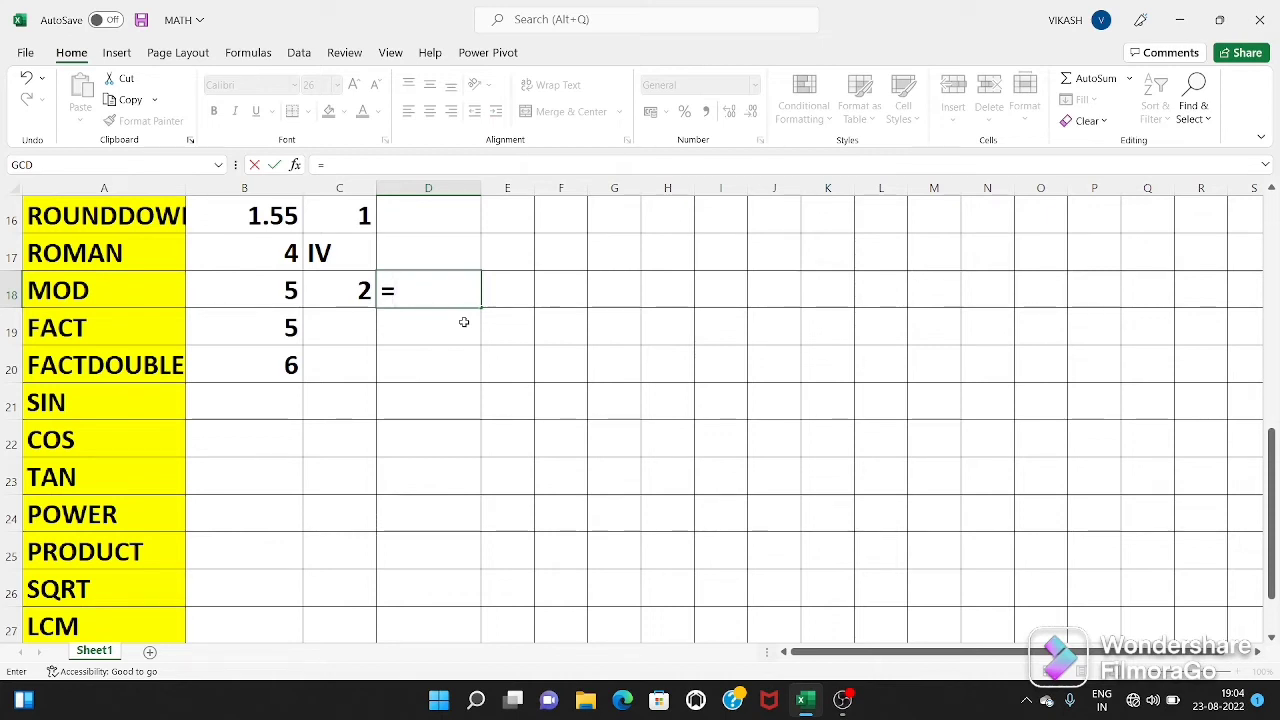
text(MOD)
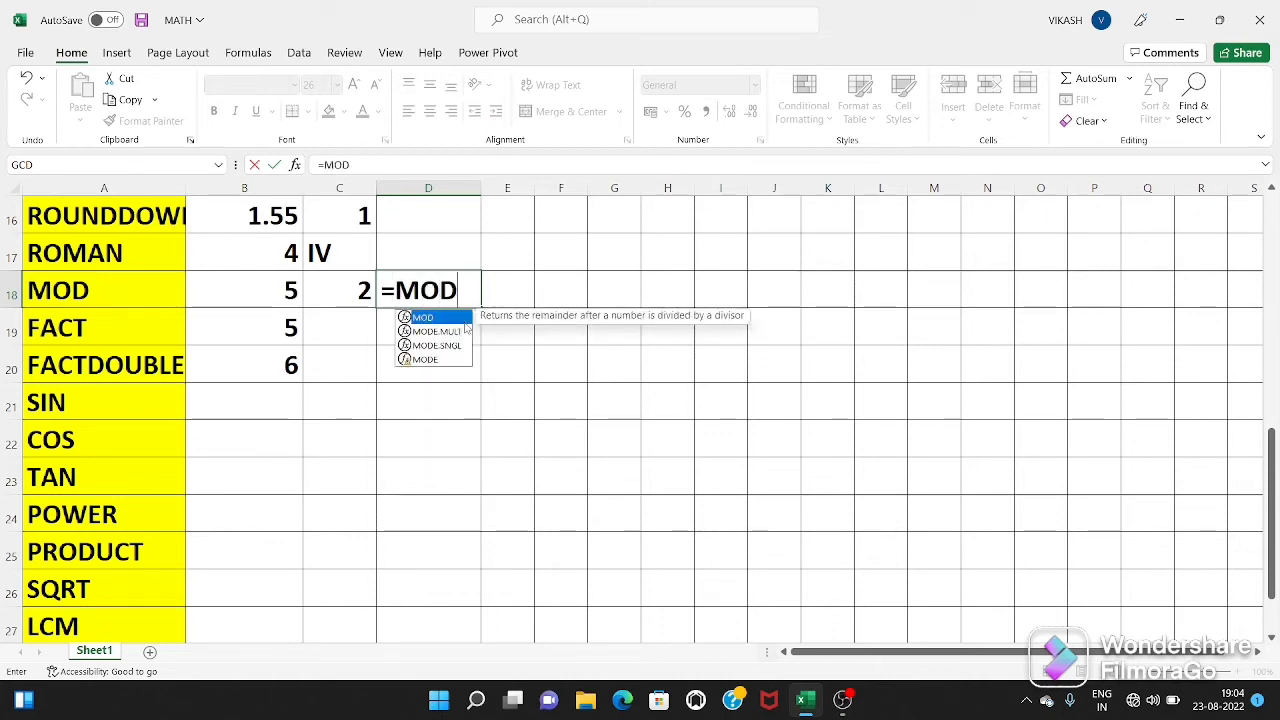
text(()
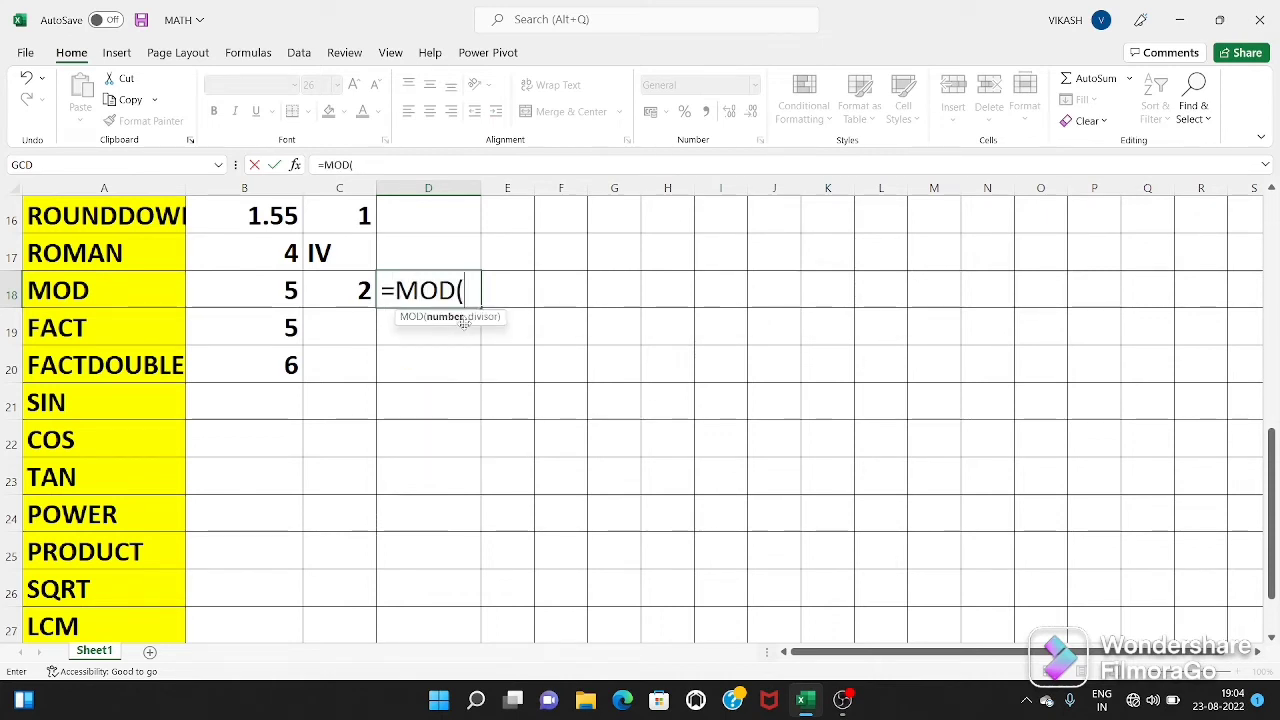
click(268, 288)
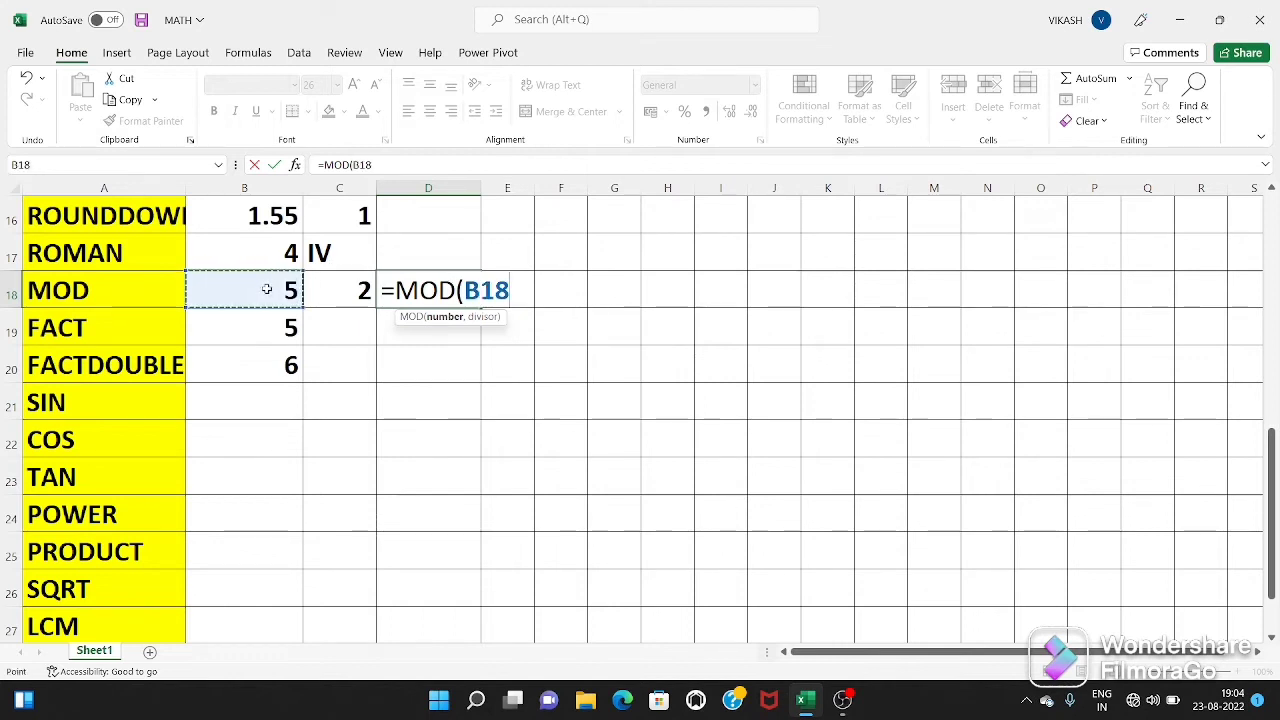
text(,)
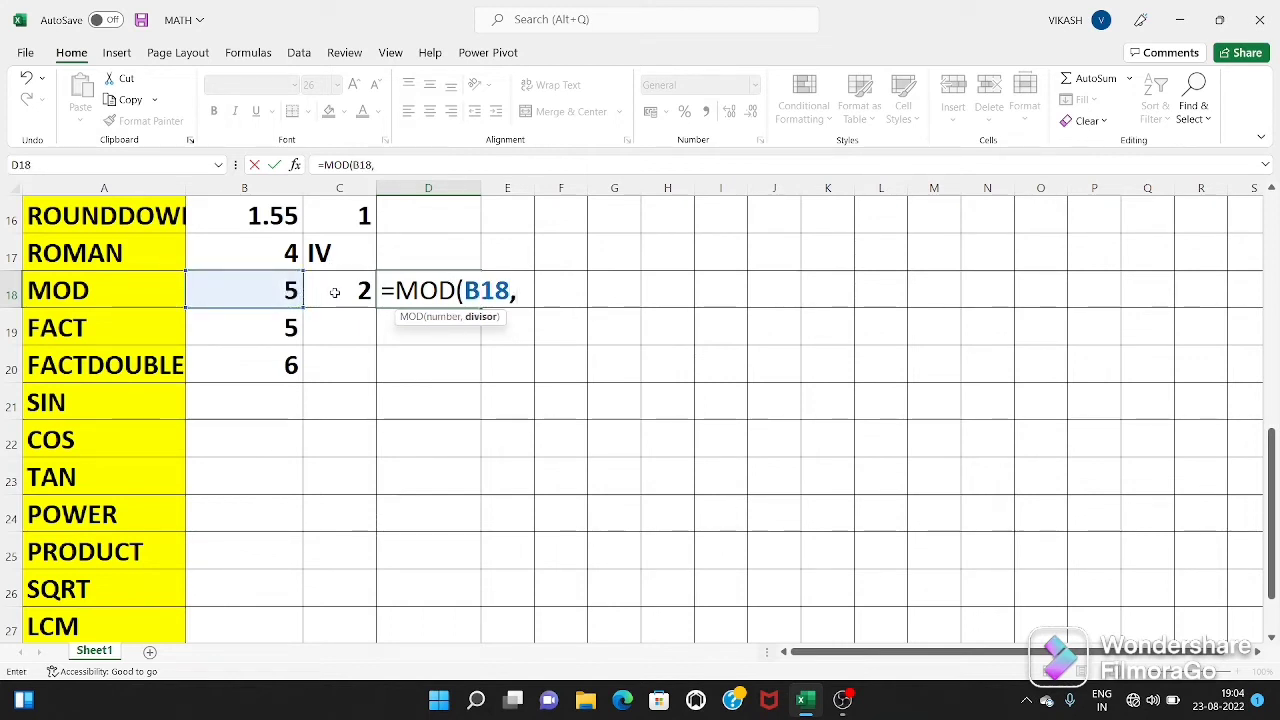
click(334, 289)
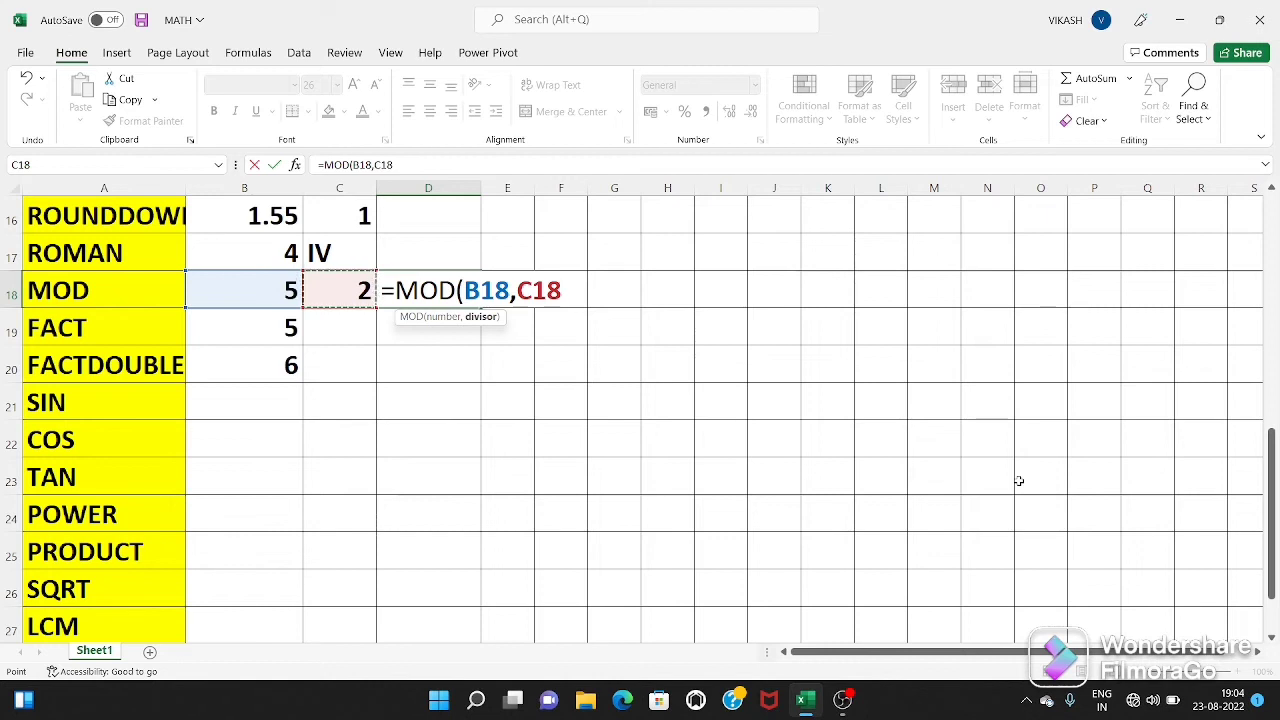
text())
key(Return)
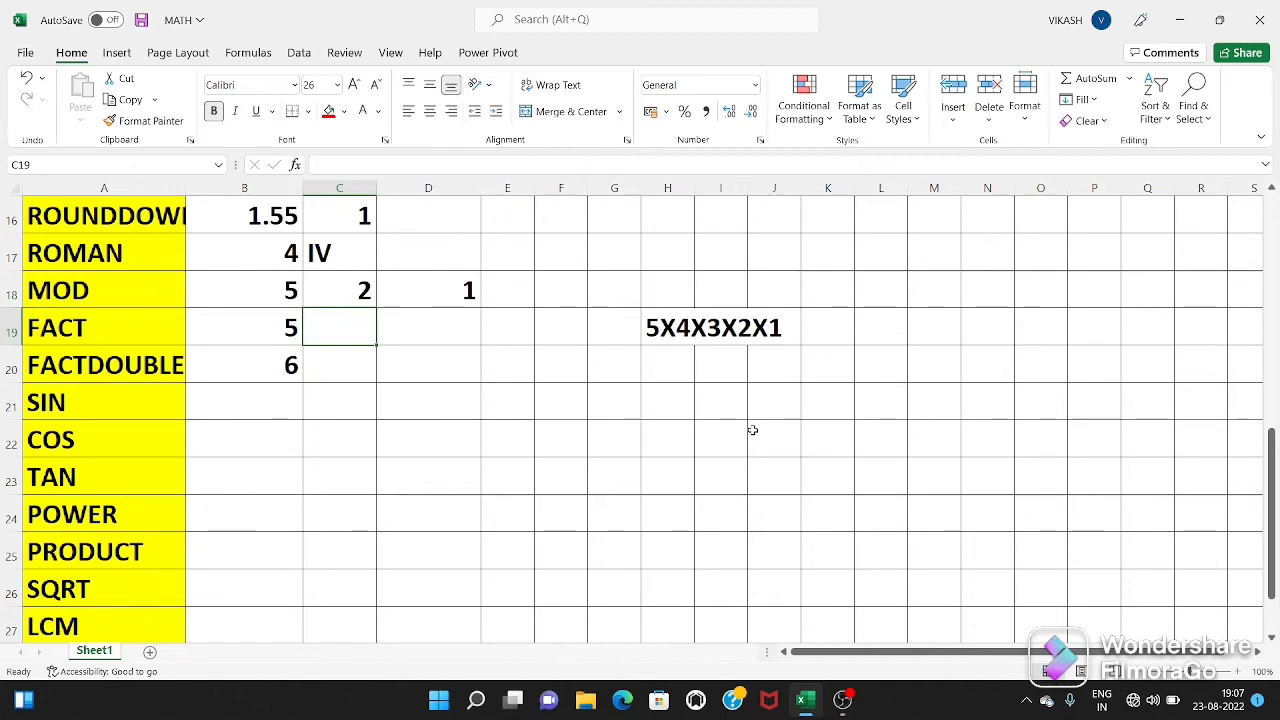
Enter a FACT formula in C19 that calculates the factorial of B19, and review it against its input cell.
text(=)
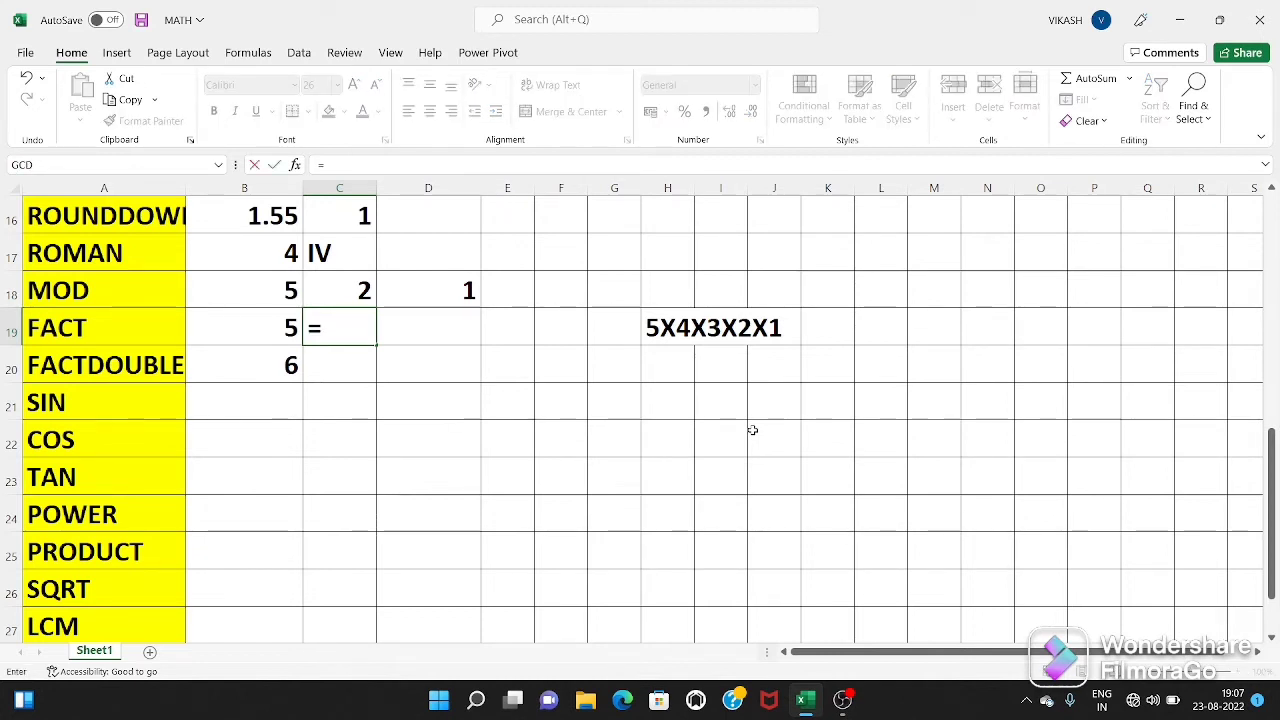
text(FDACT)
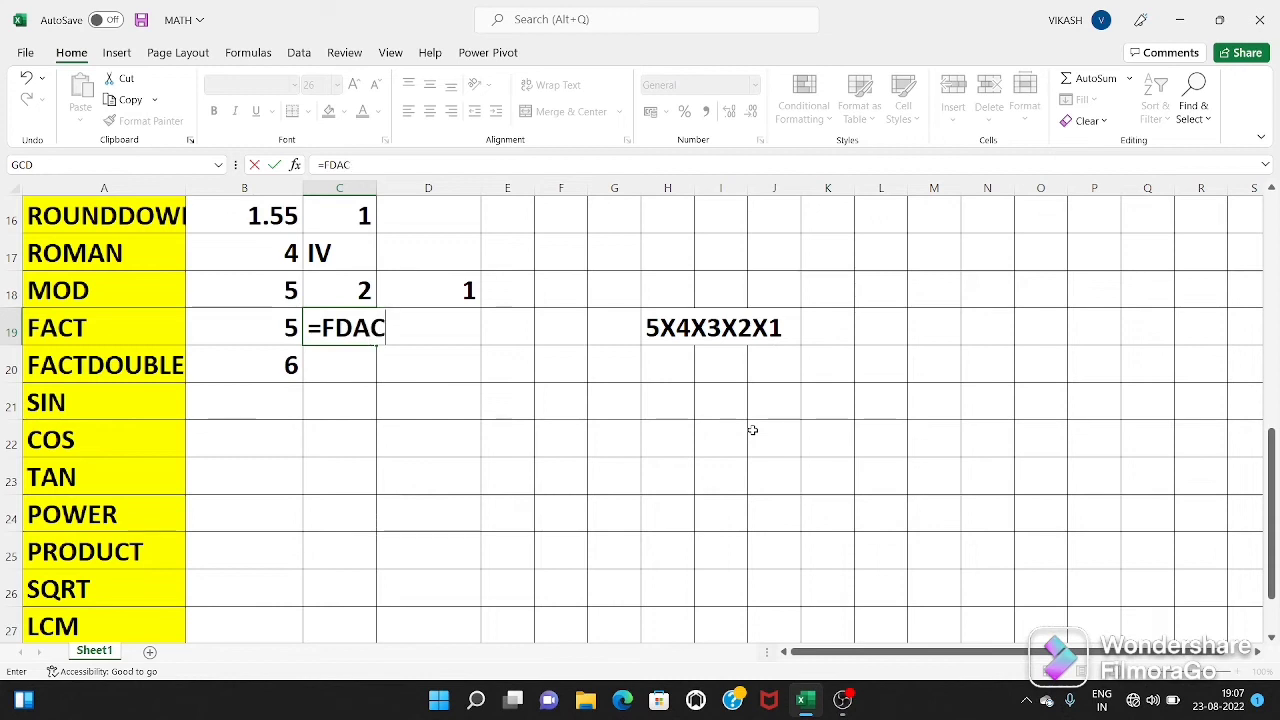
key(BackSpace)
key(BackSpace)
key(BackSpace)
key(BackSpace)
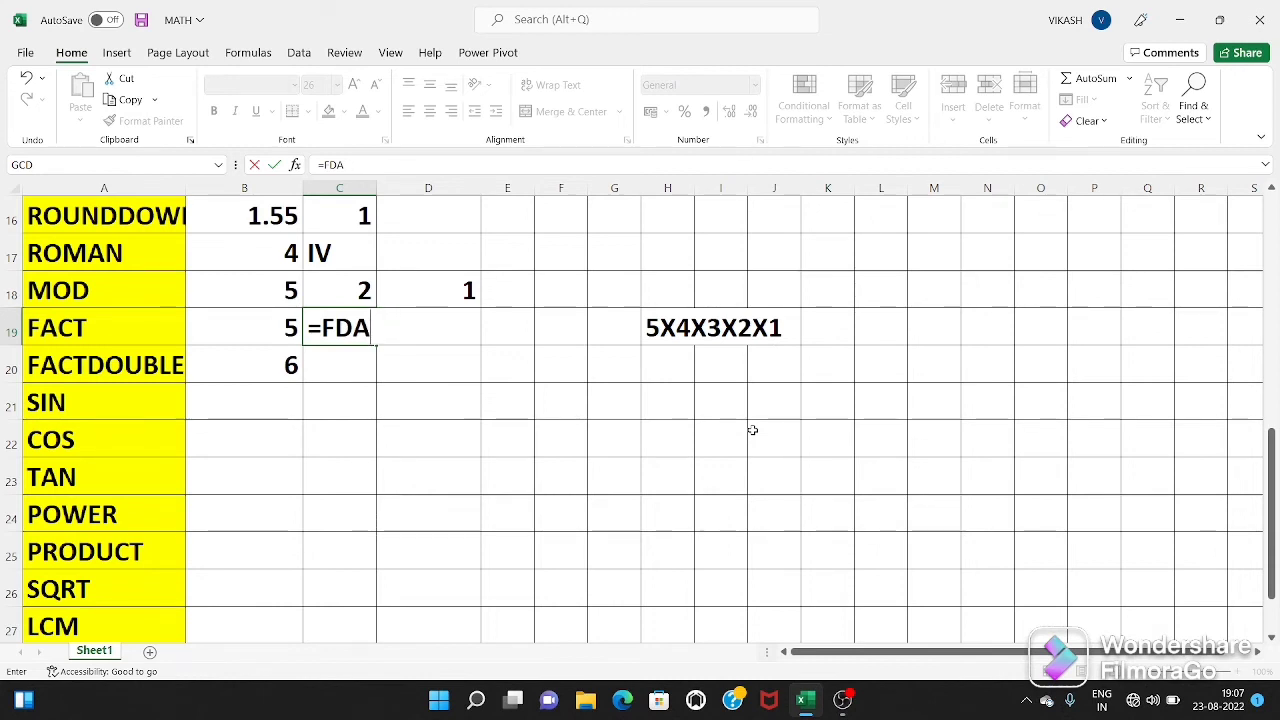
text(ACT()
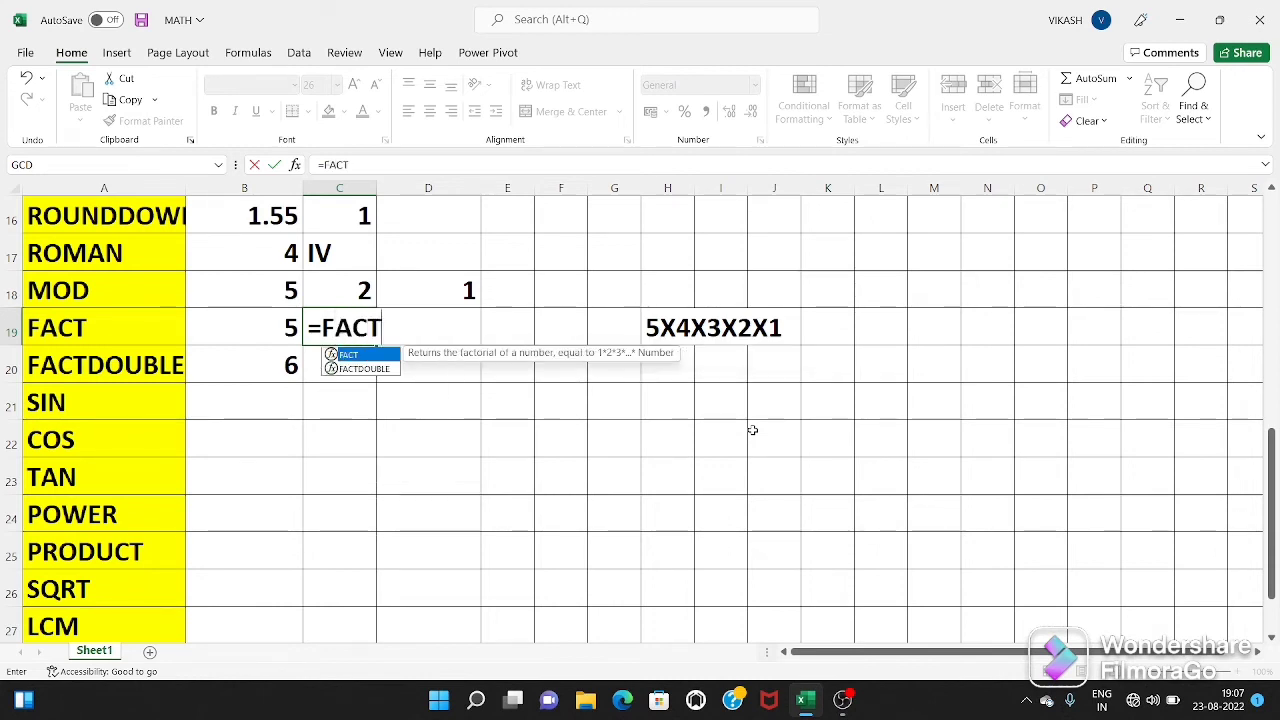
click(263, 329)
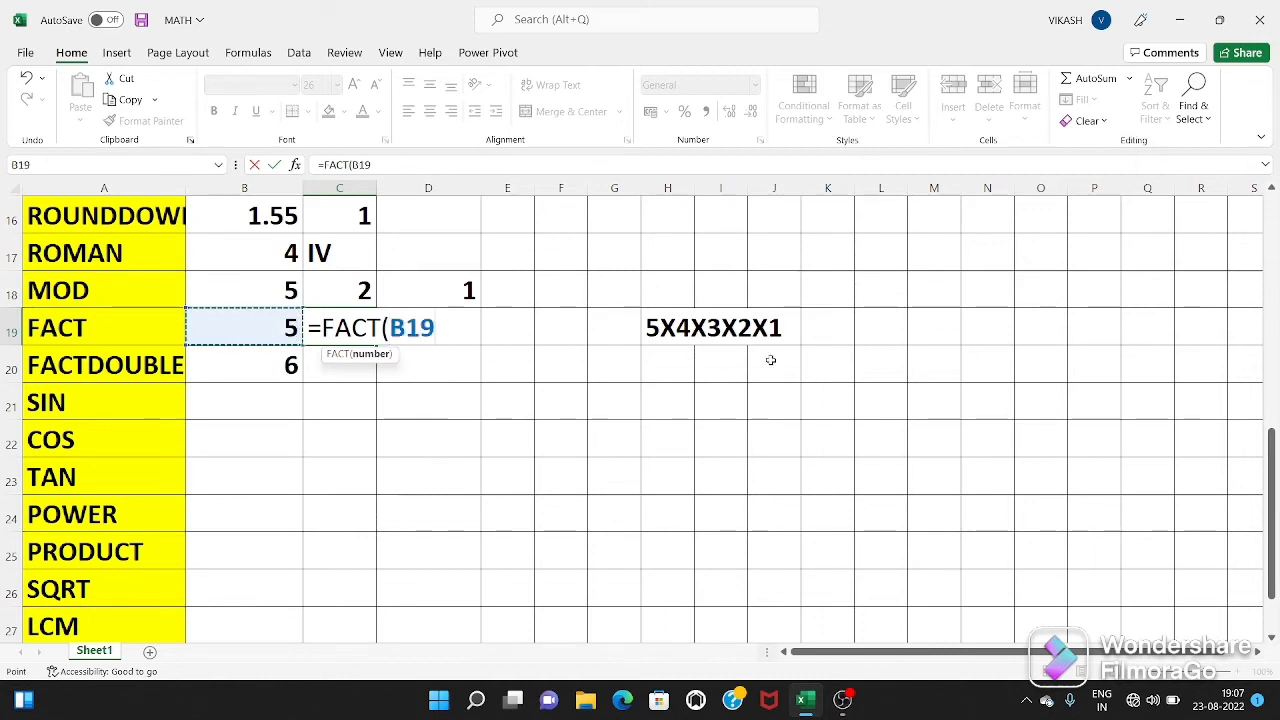
text())
key(Return)
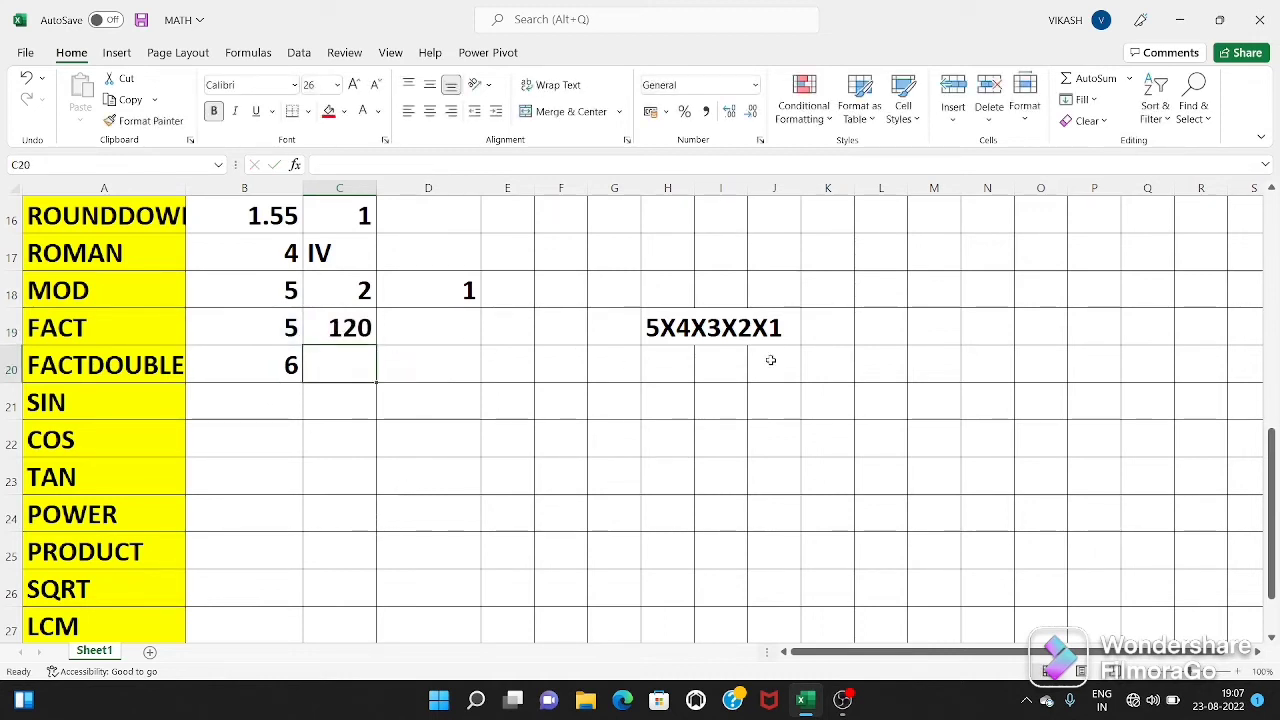
click(355, 332)
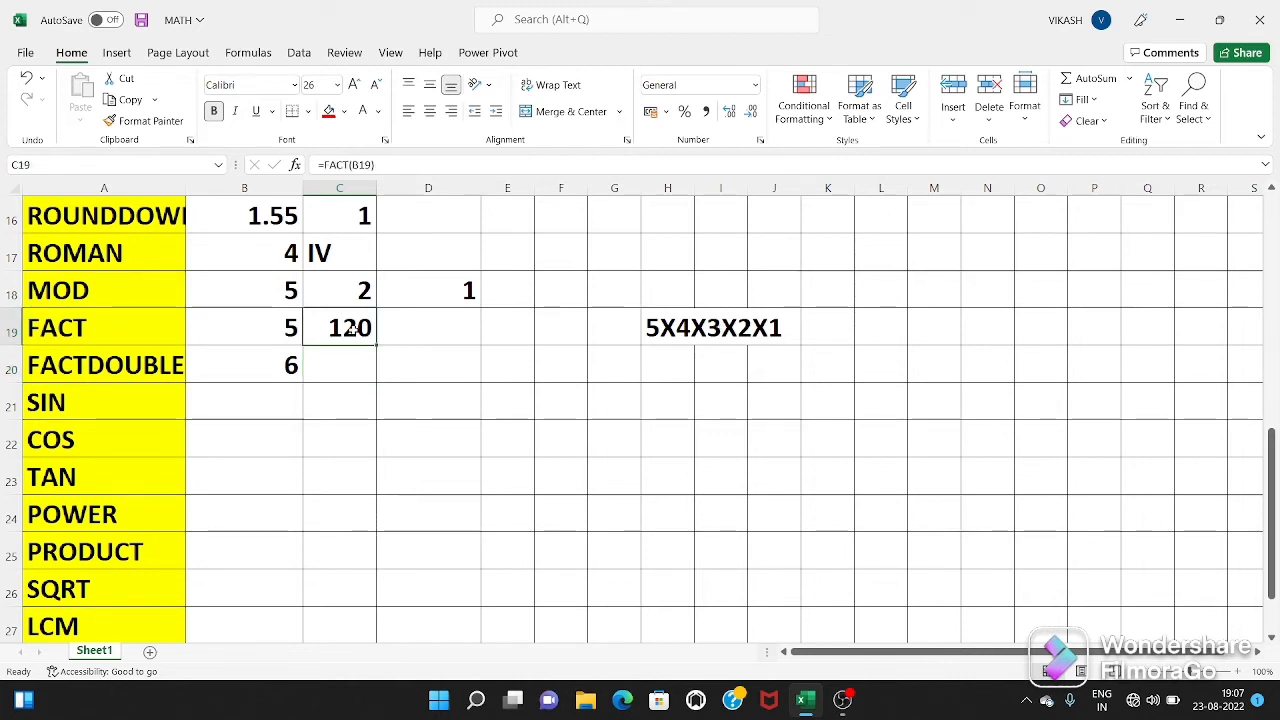
click(286, 326)
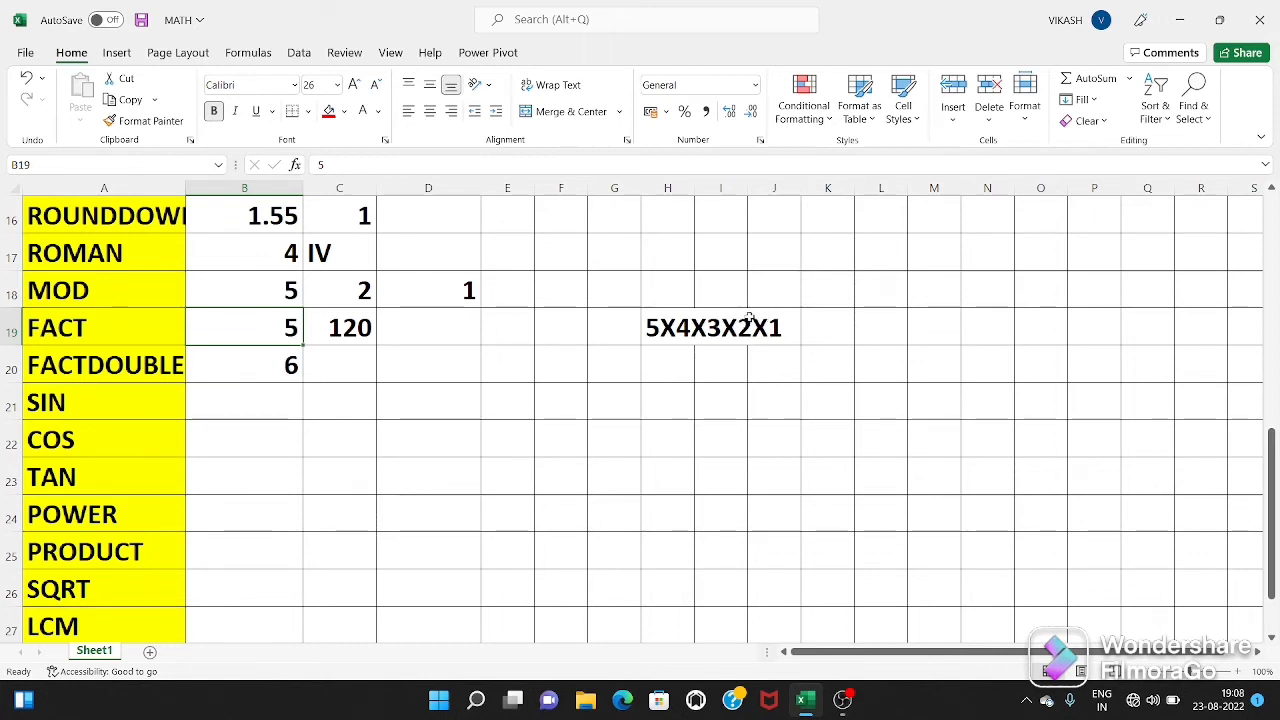
click(340, 330)
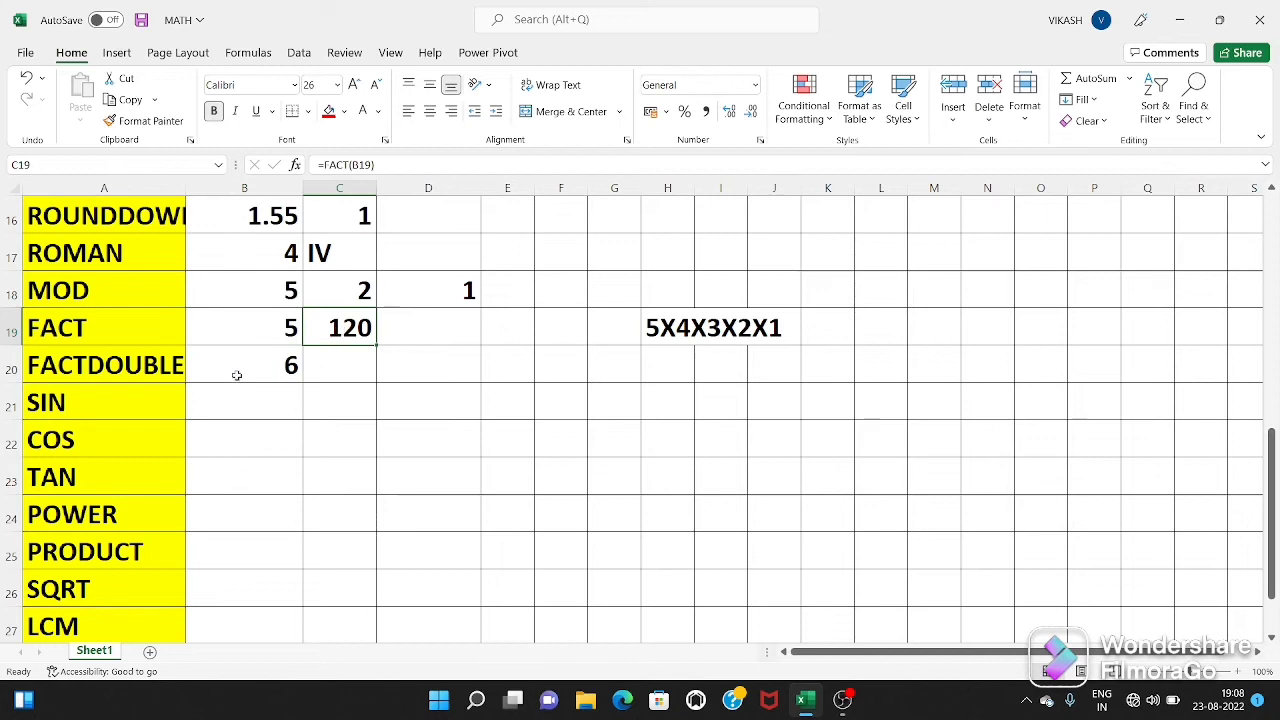
Enter a FACTDOUBLE formula in C20 that calculates the double factorial of B20.
click(330, 368)
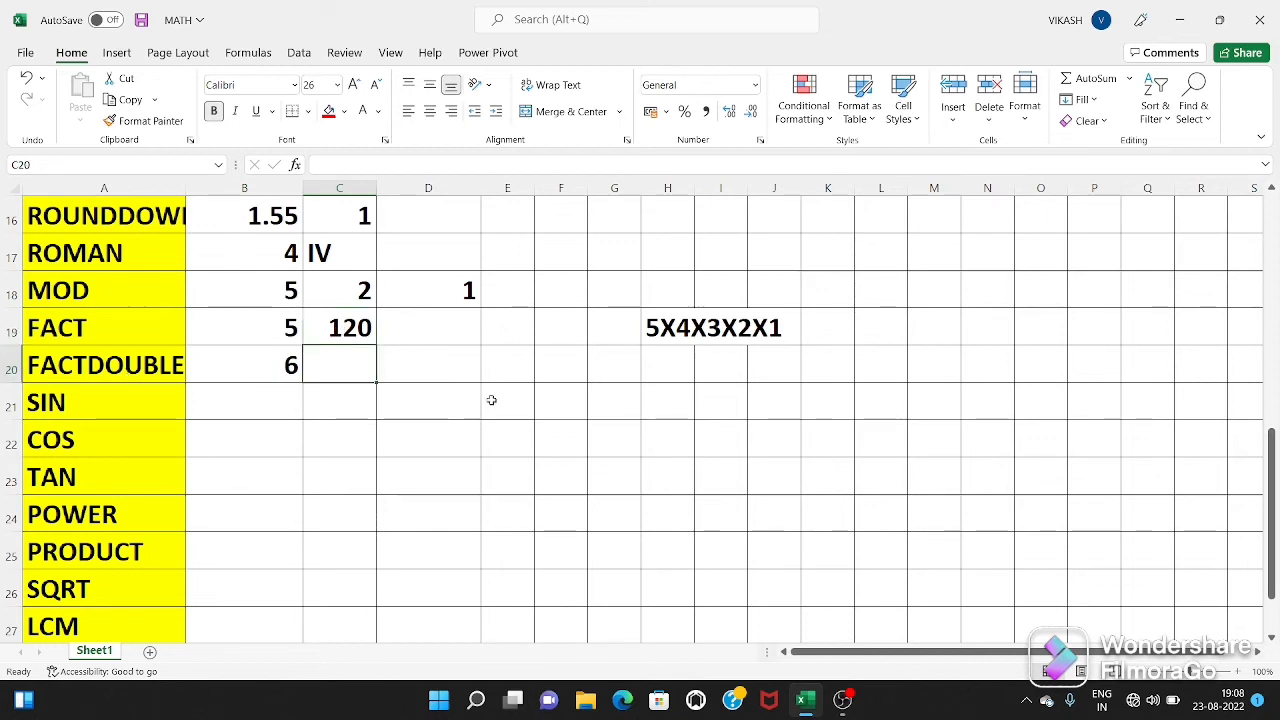
text(=)
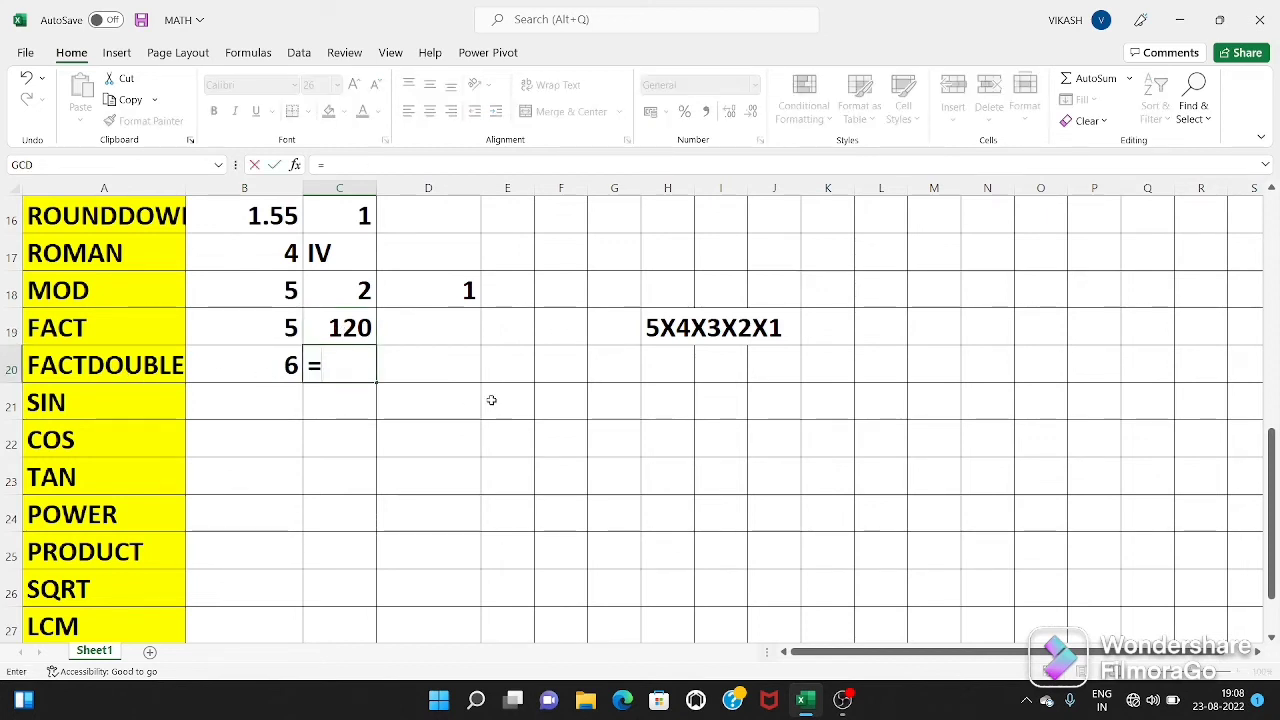
text(FAC)
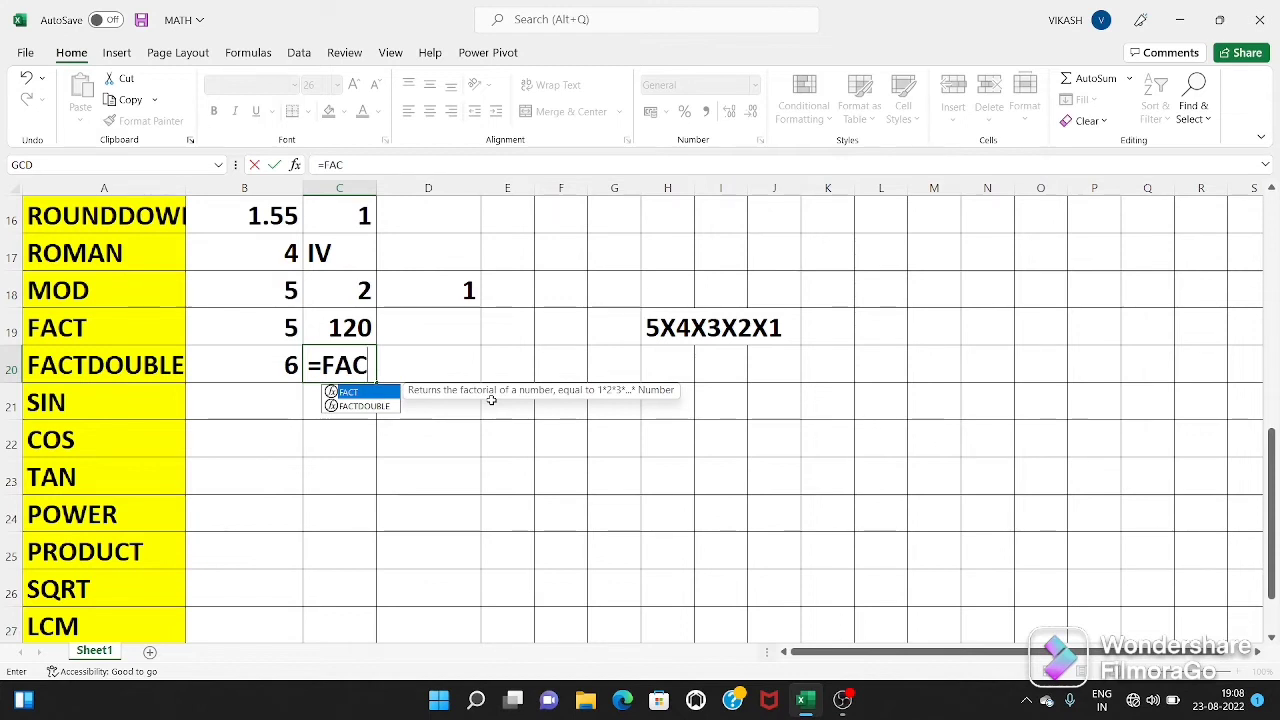
text(T)
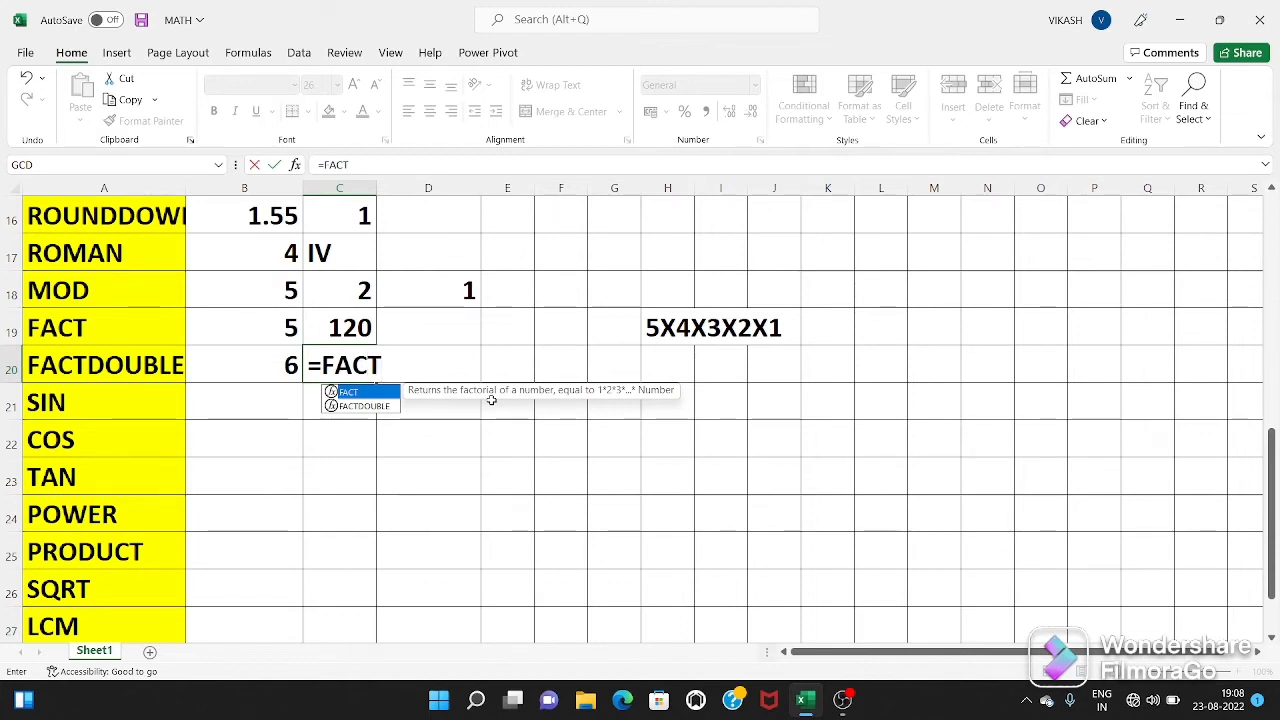
key(Down)
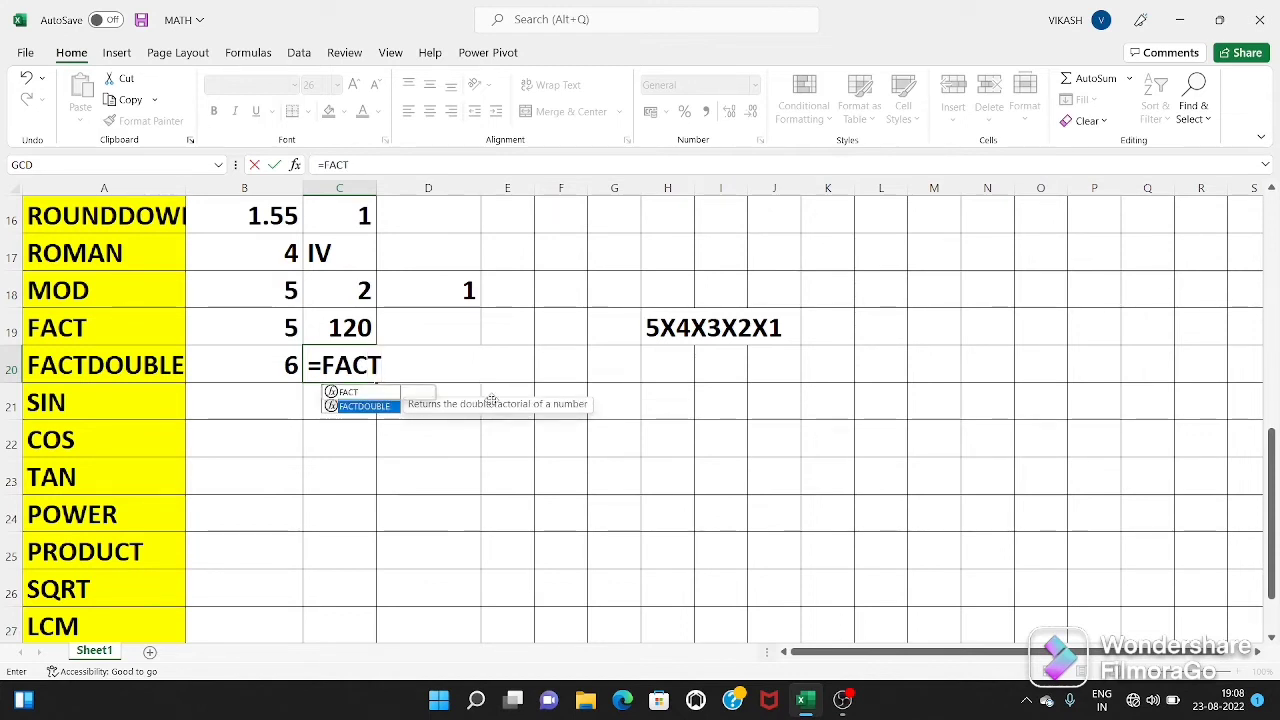
key(Tab)
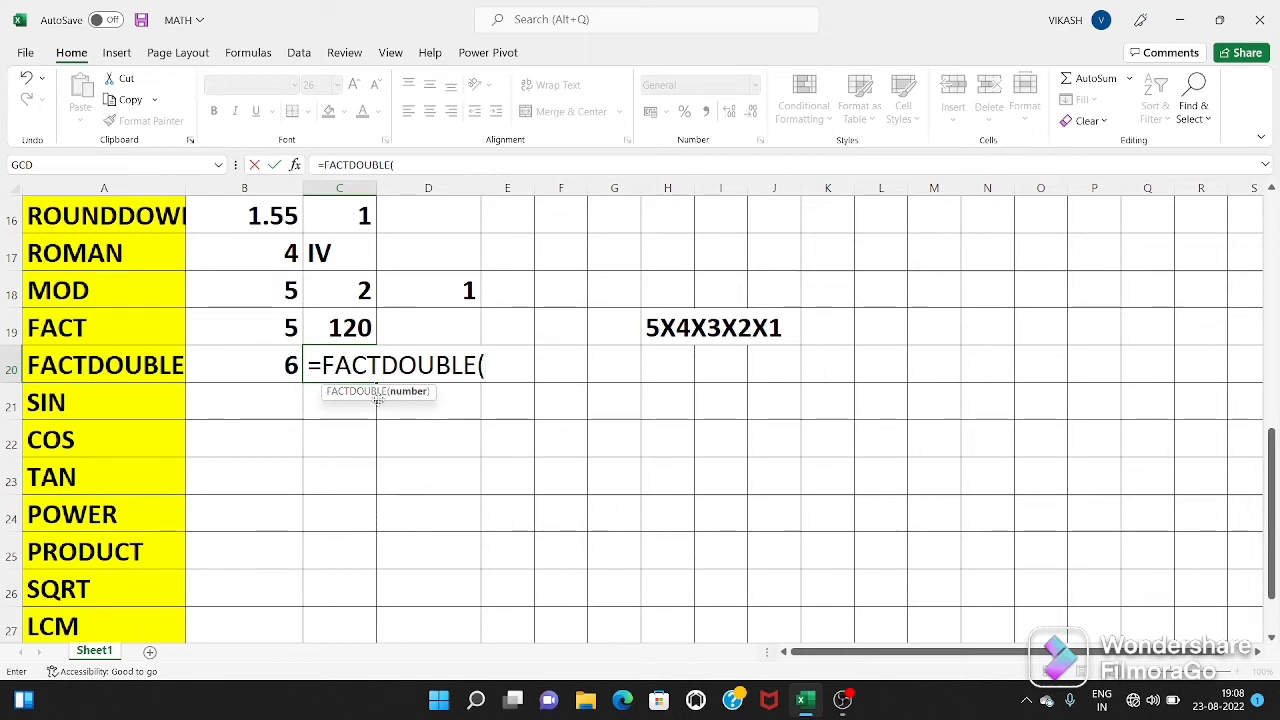
click(263, 363)
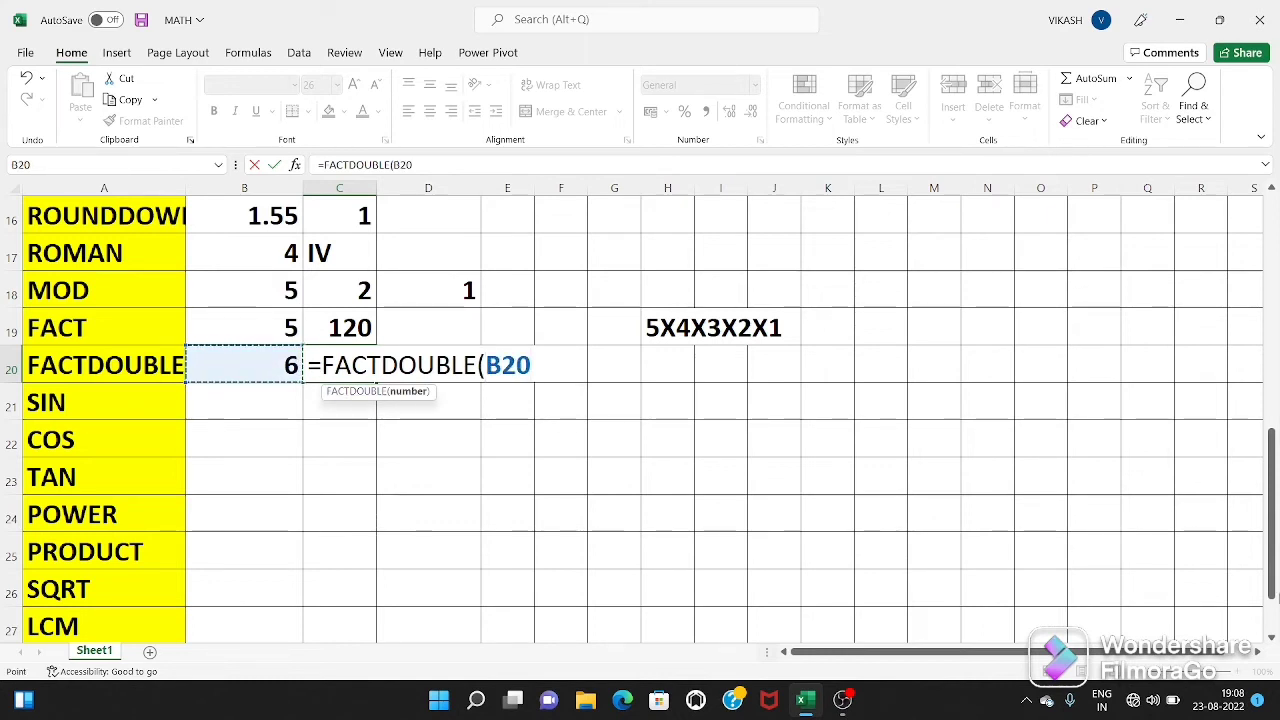
text())
key(Return)
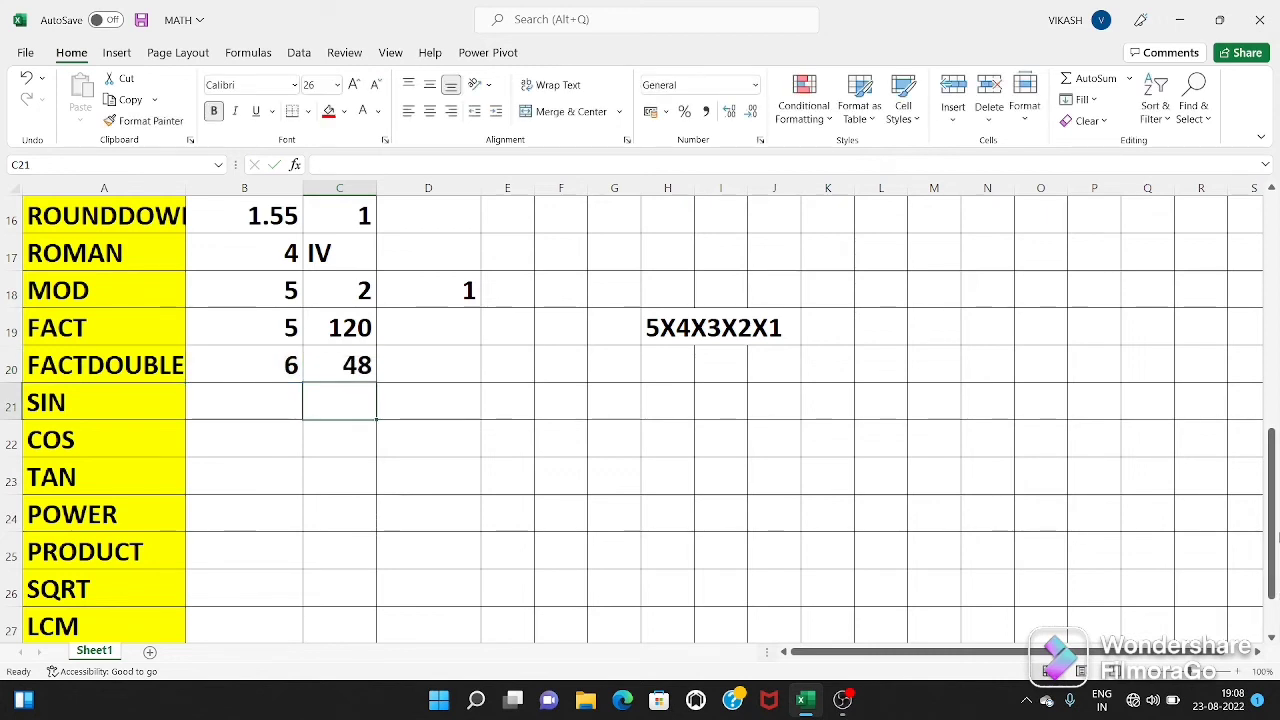
Write the expansion 6X4X2 as text in H20 and review the FACTDOUBLE formula in C20 against it.
click(655, 369)
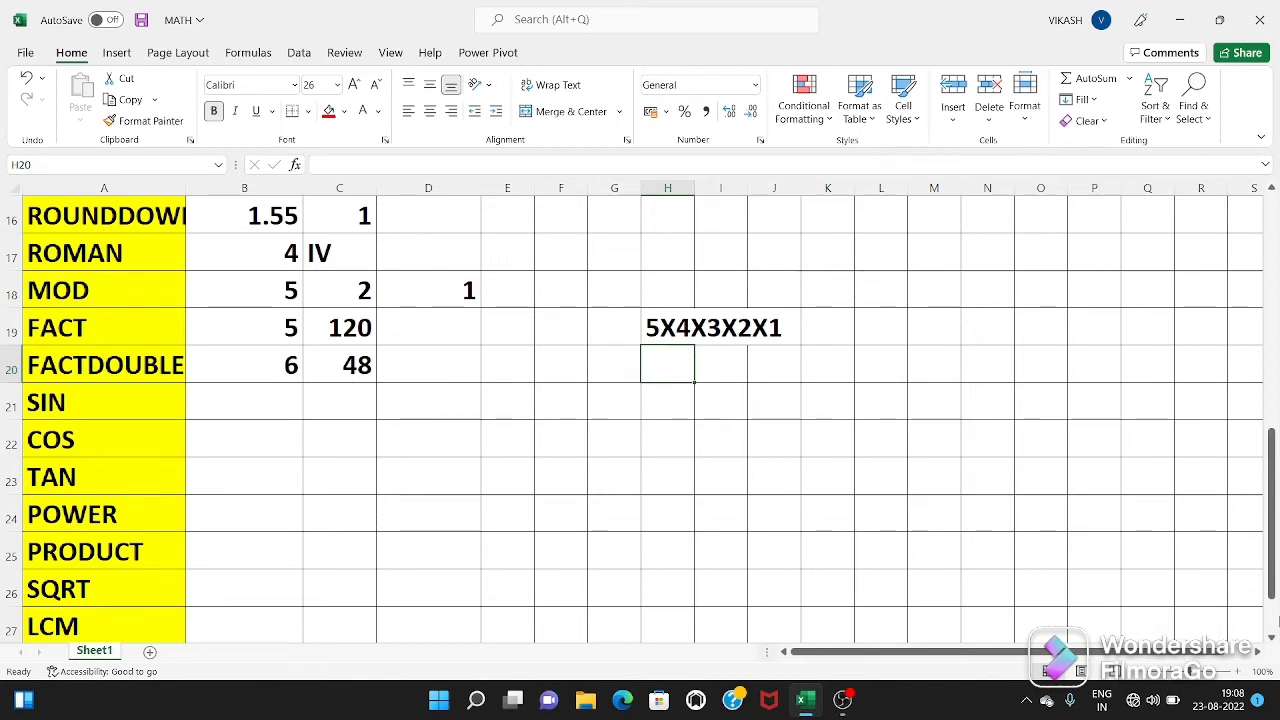
text(6)
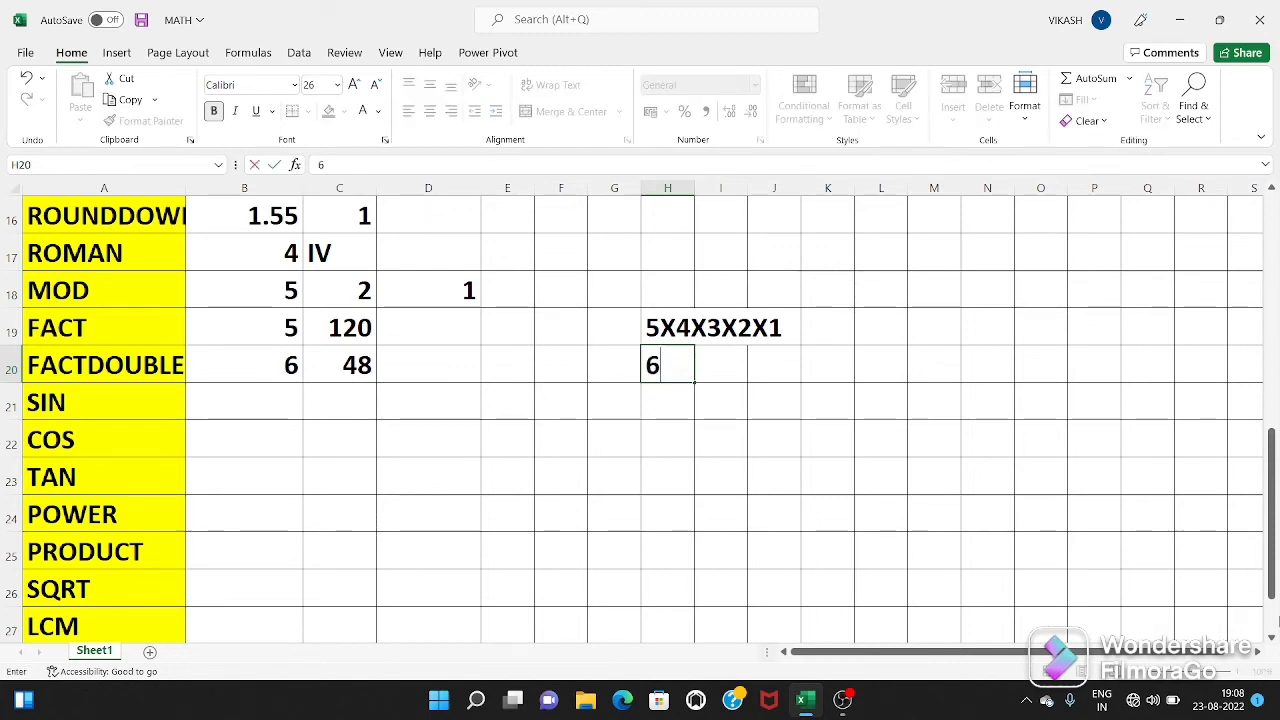
text(X4)
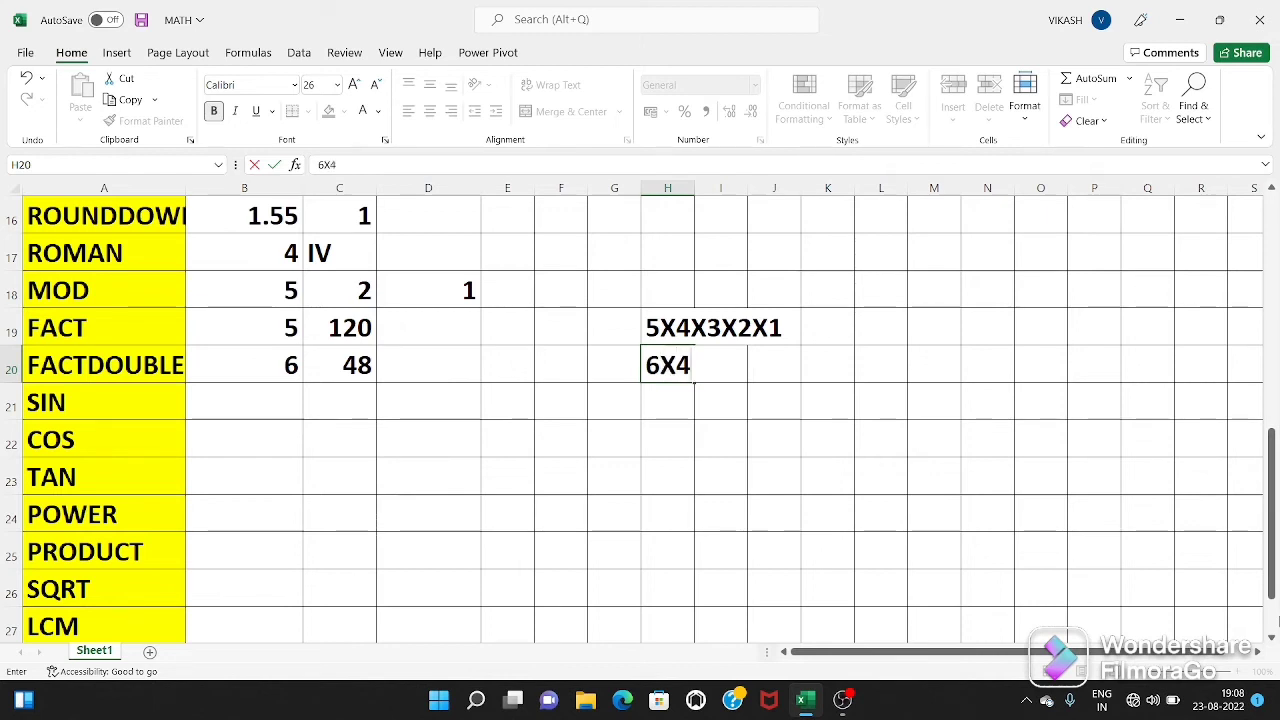
text(X)
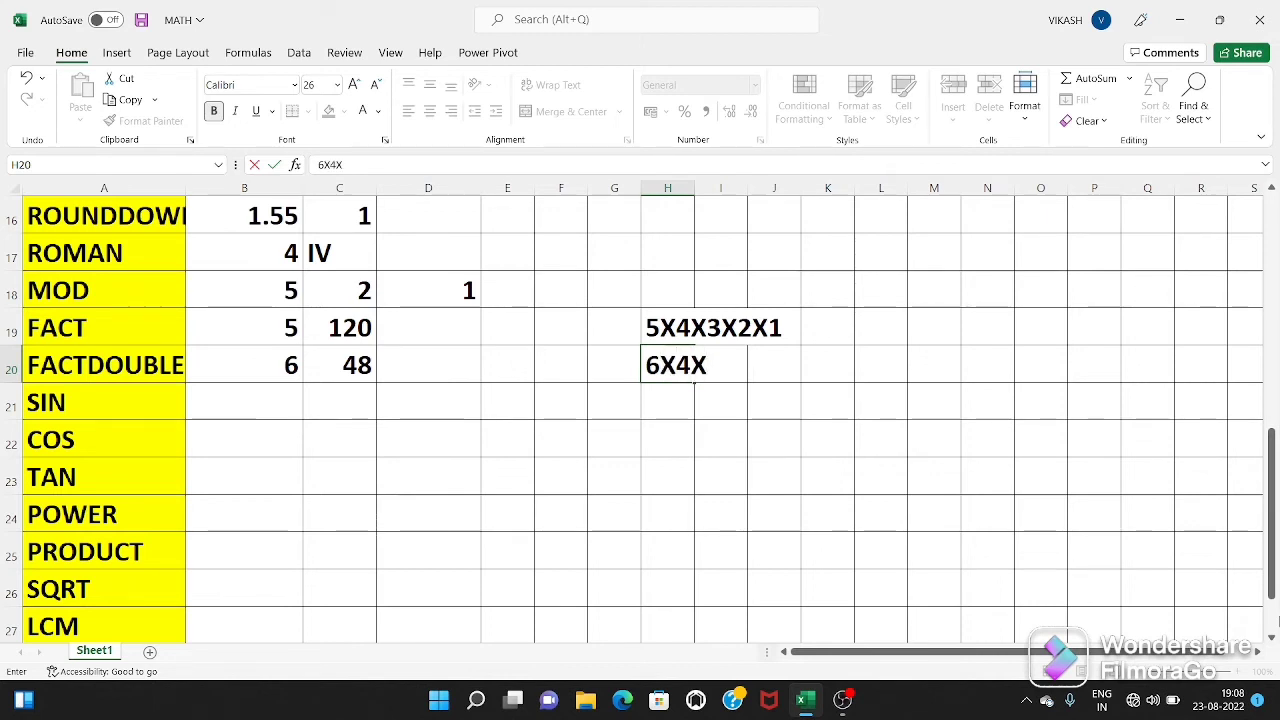
text(2)
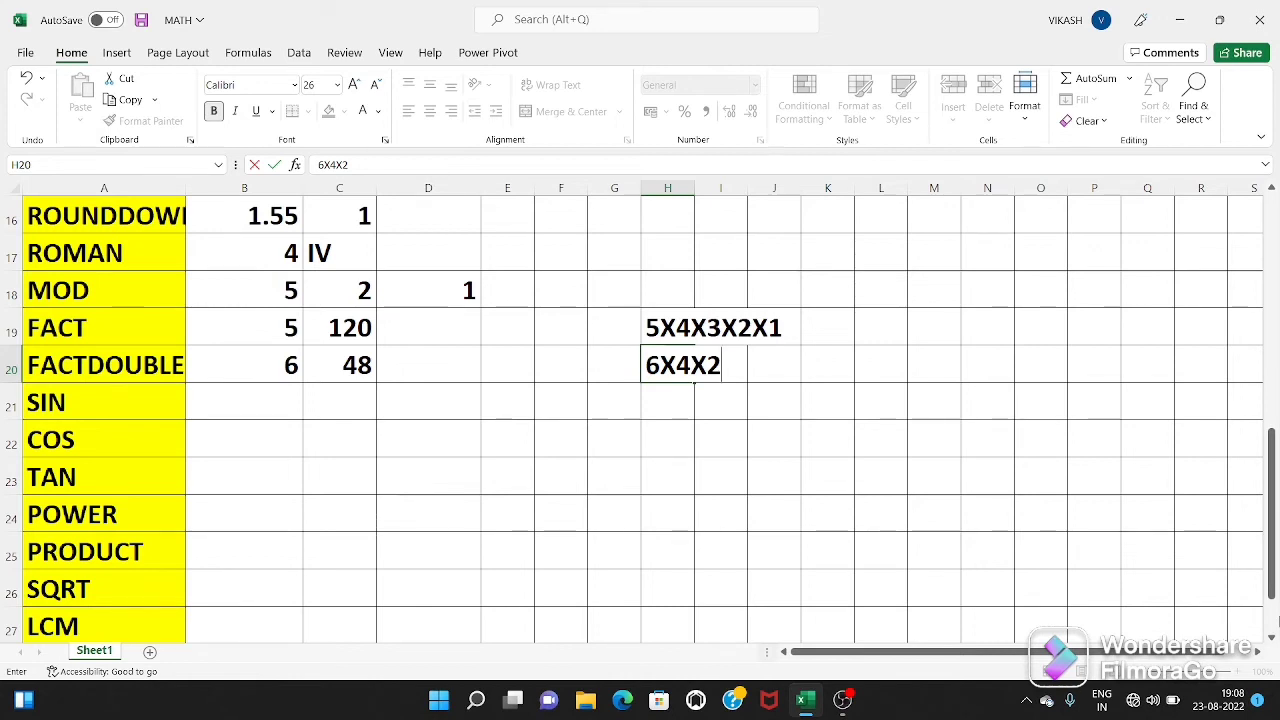
click(714, 398)
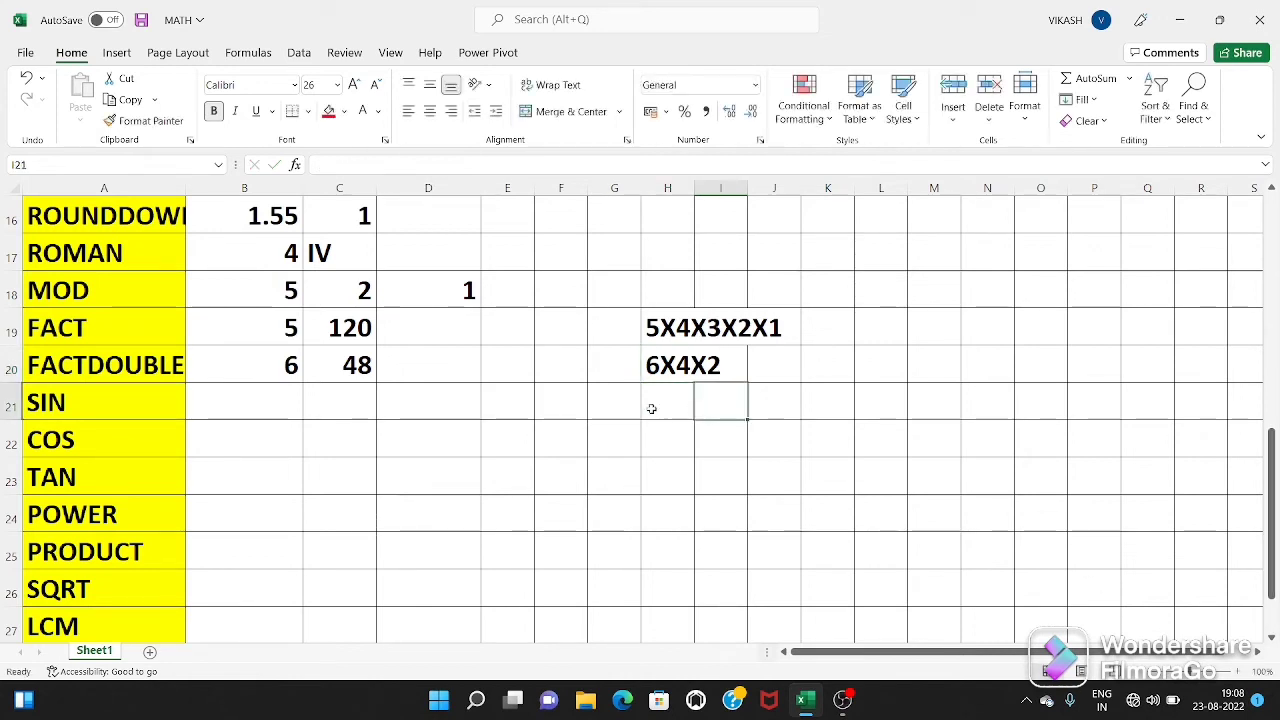
click(360, 367)
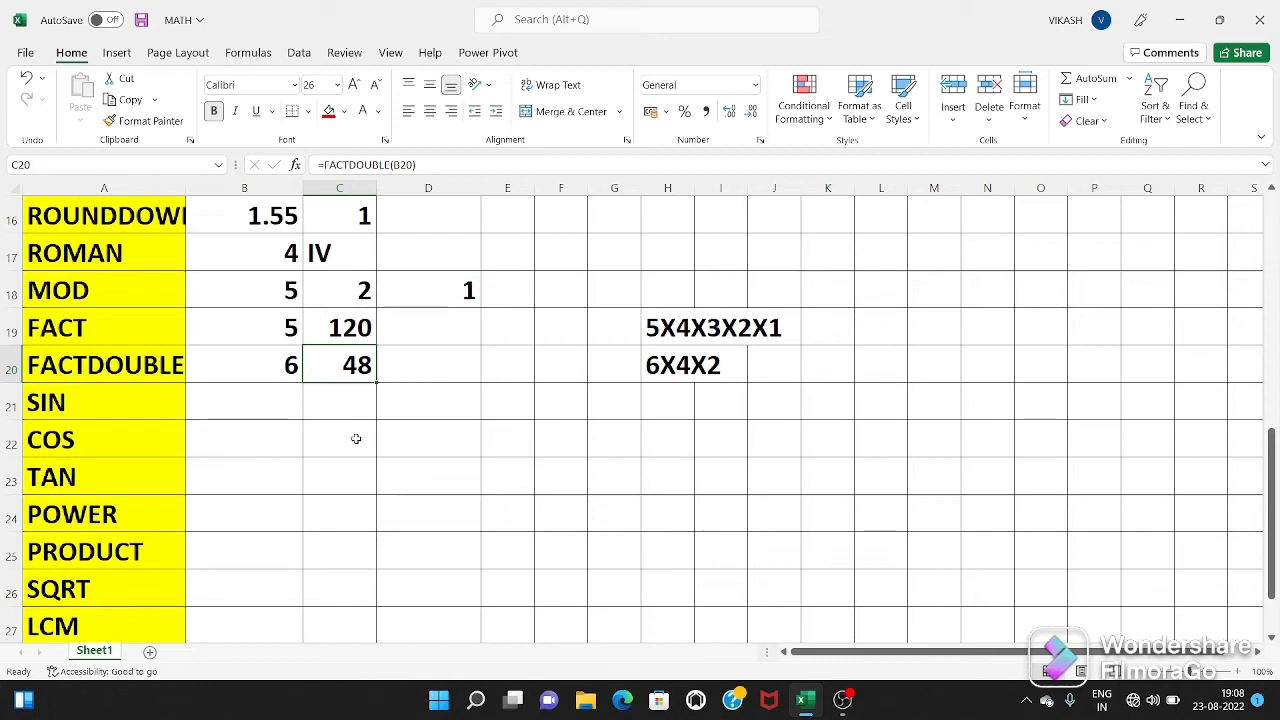
Enter 30 in B21 as the angle for the SIN row.
click(250, 411)
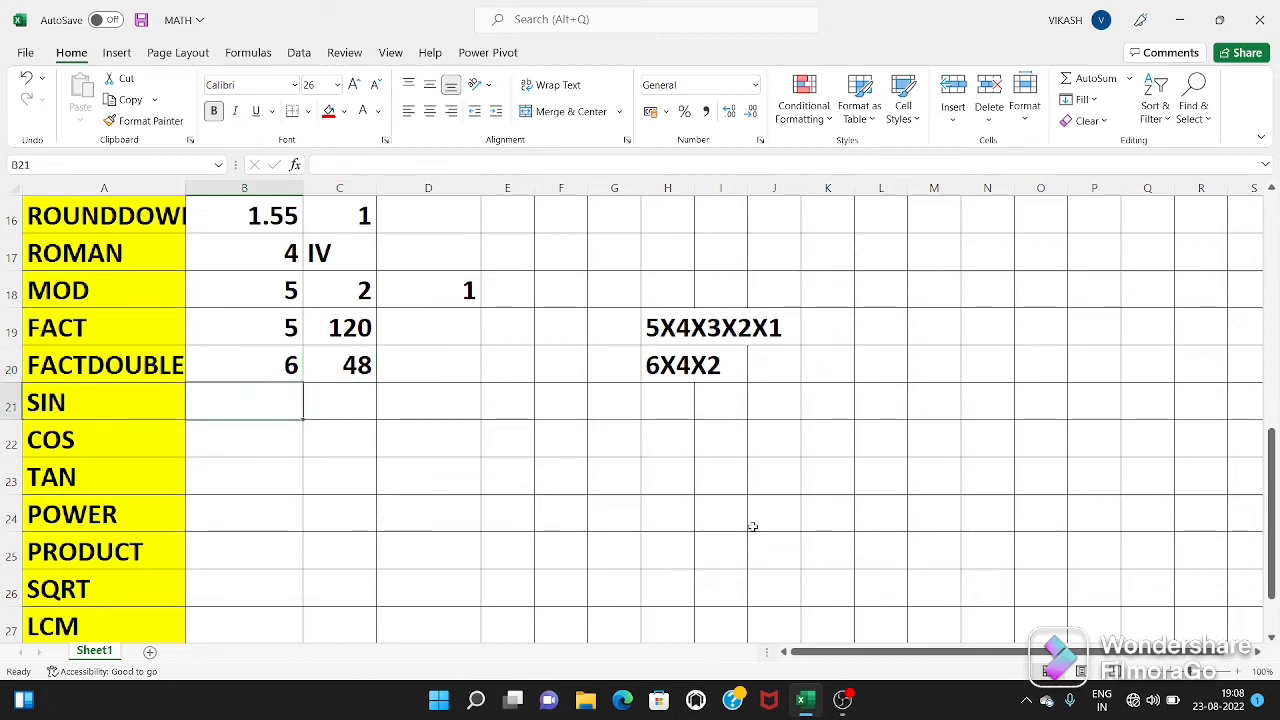
text(30)
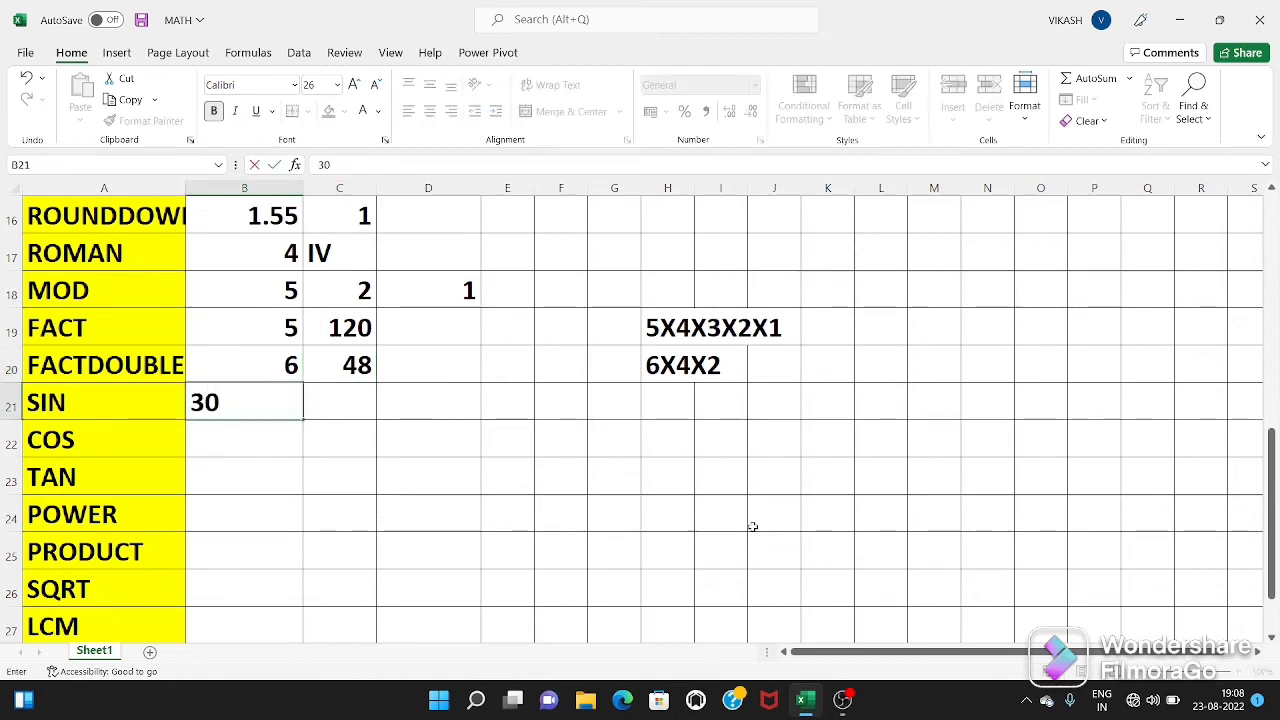
key(Return)
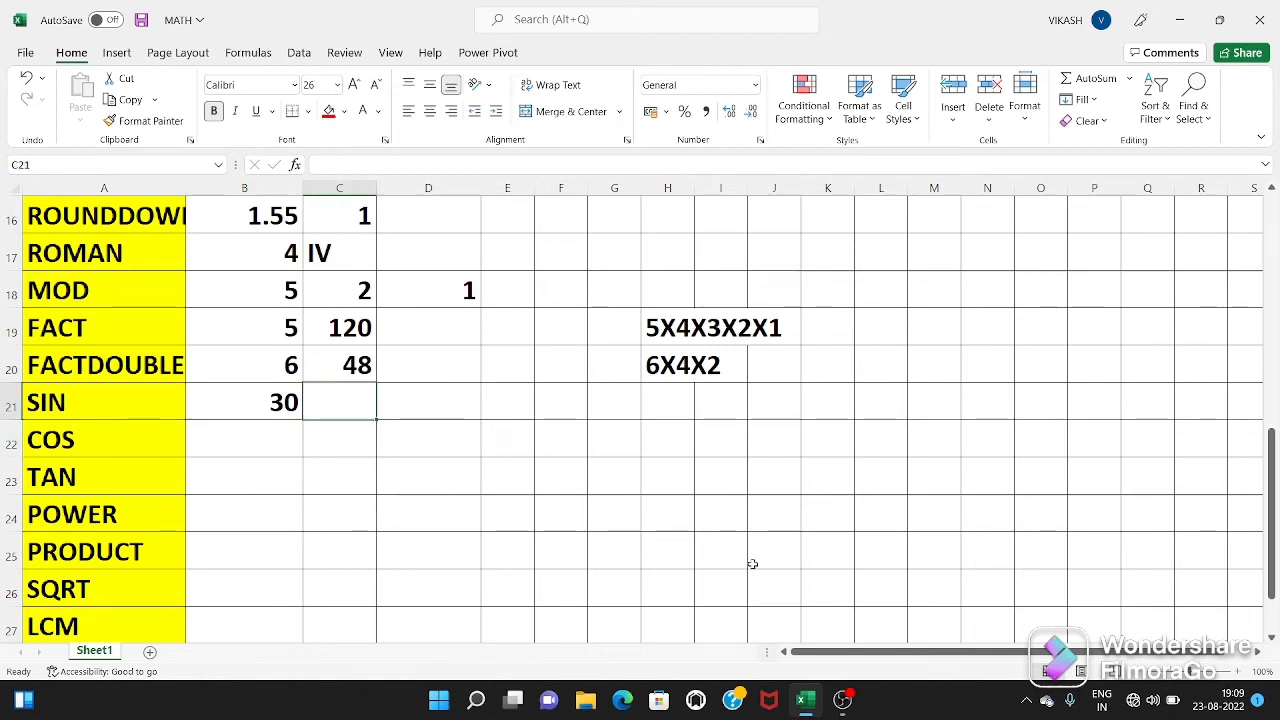
Enter the formula =SIN(B21*PI()/180) in C21 to calculate the sine of the angle in degrees, and review it.
text(=)
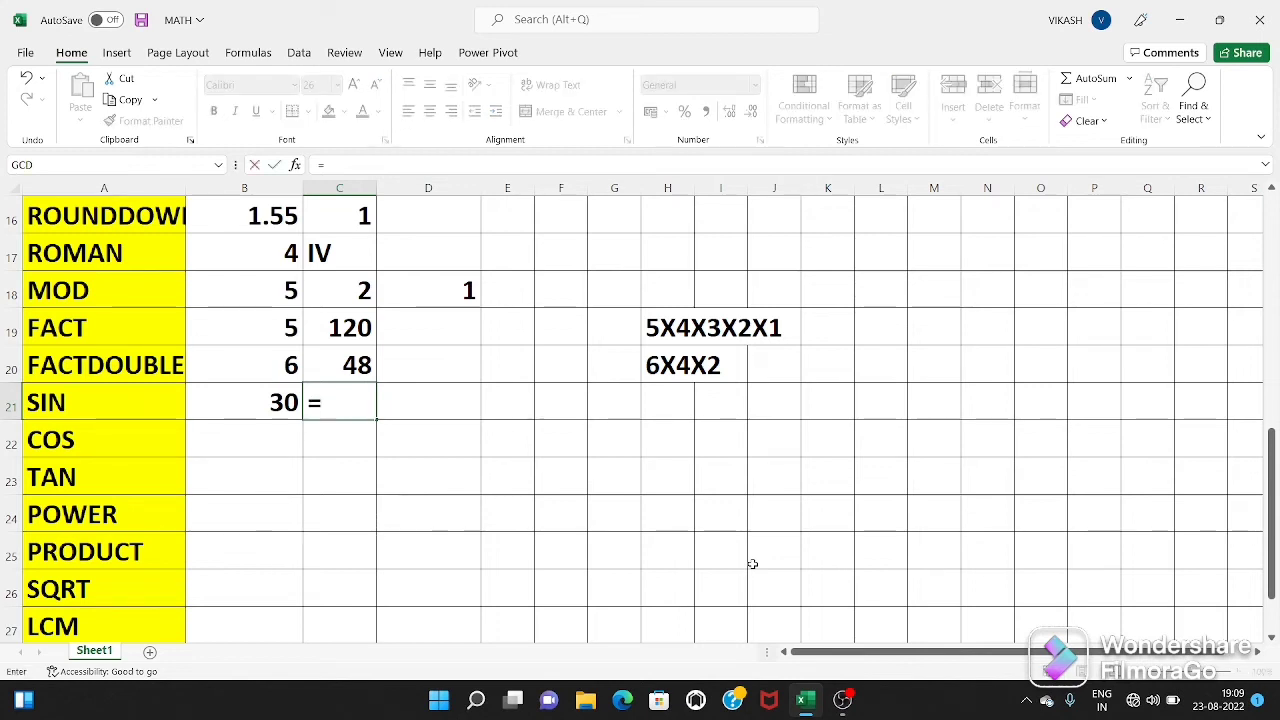
text(SIN)
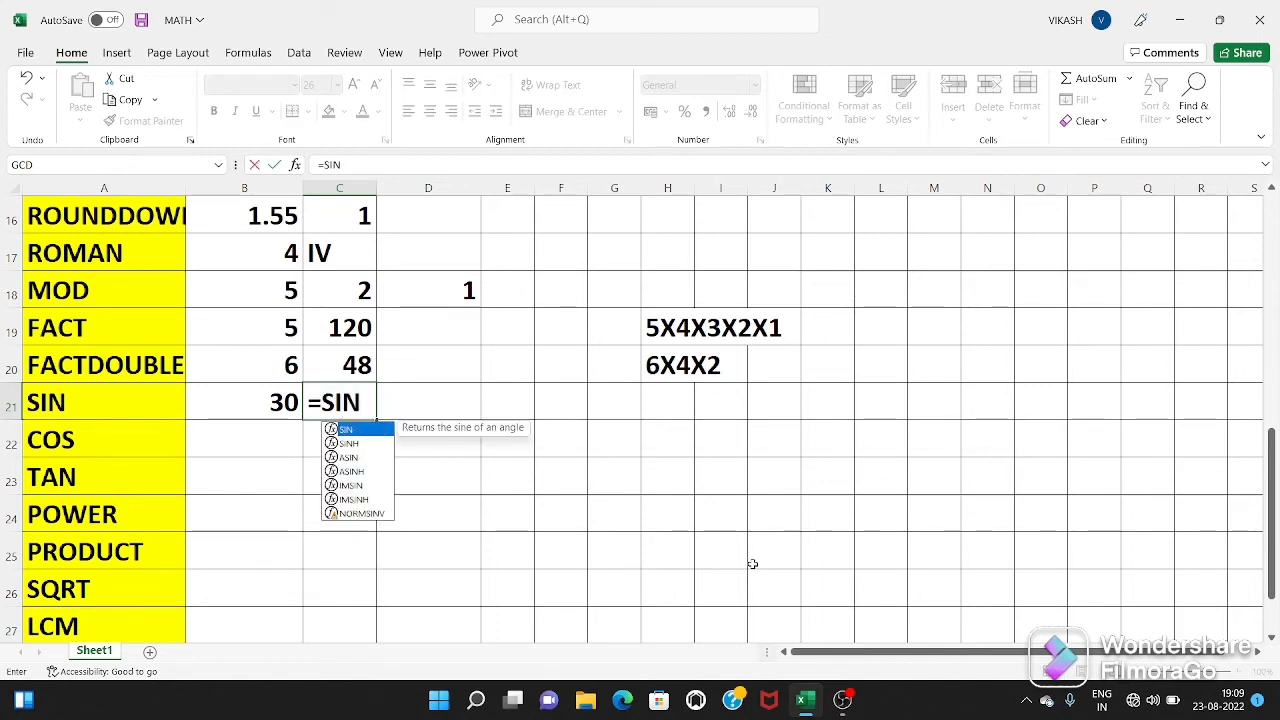
text(()
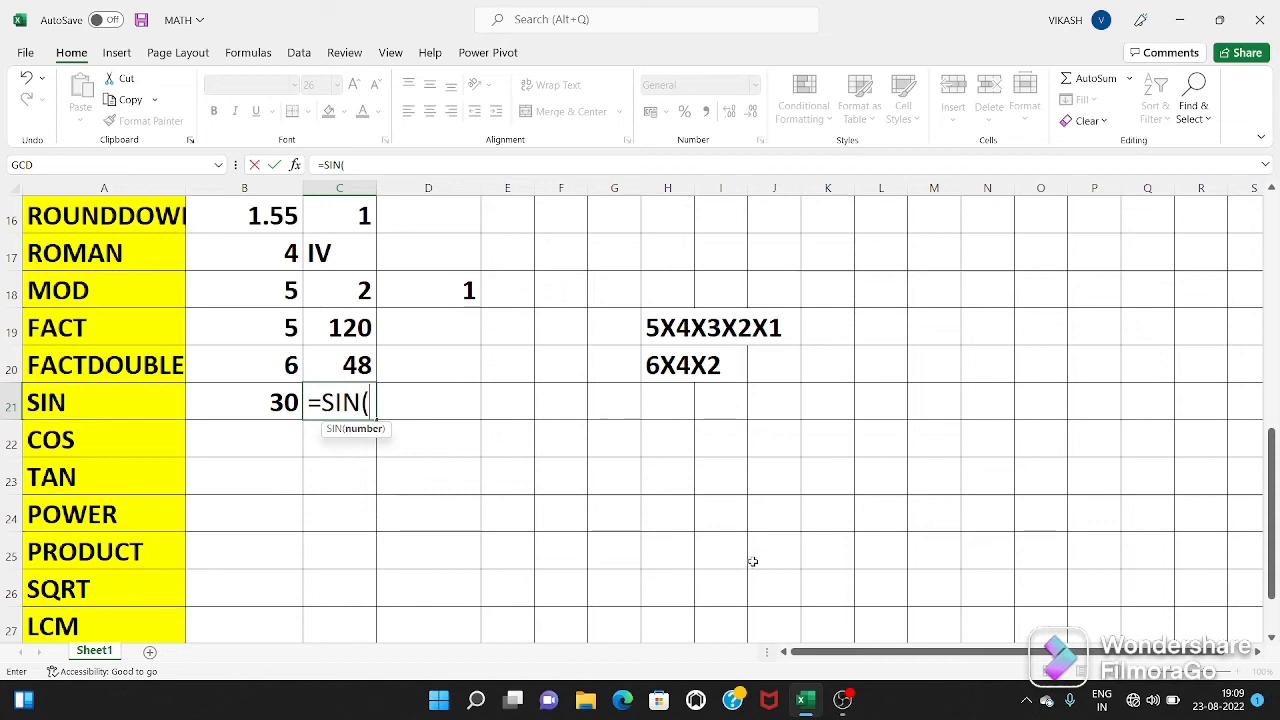
click(276, 403)
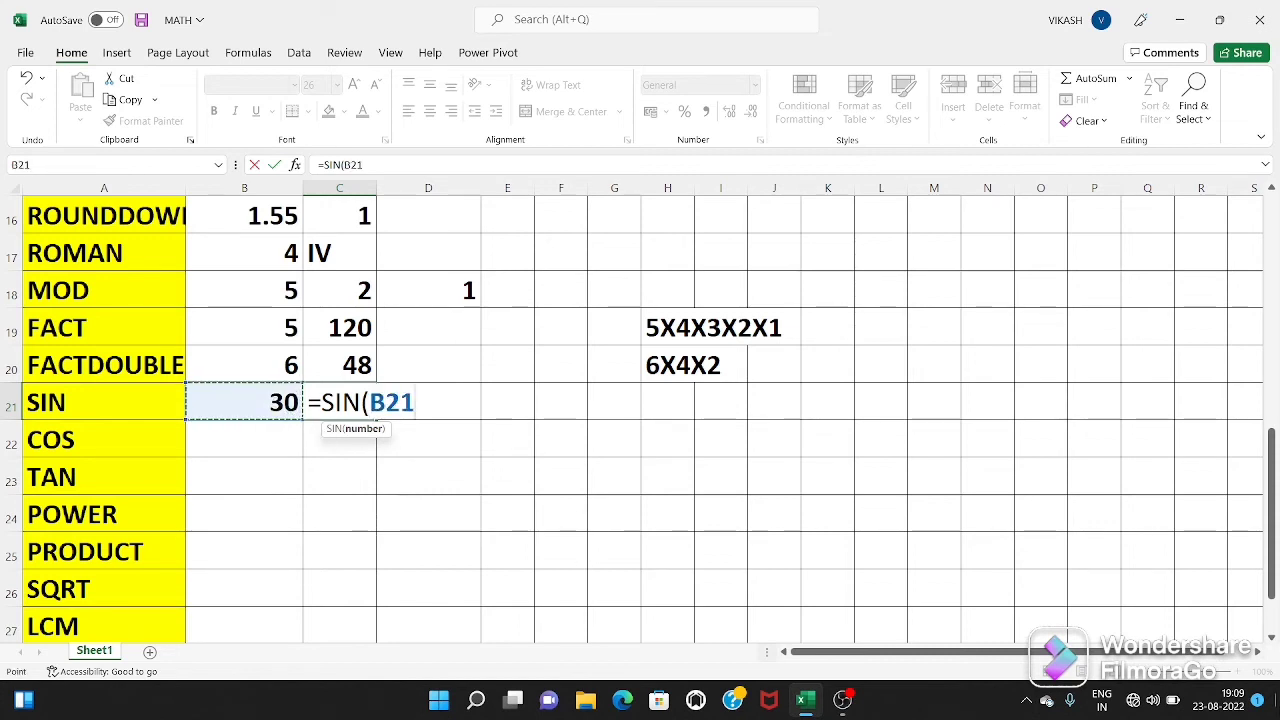
text(*)
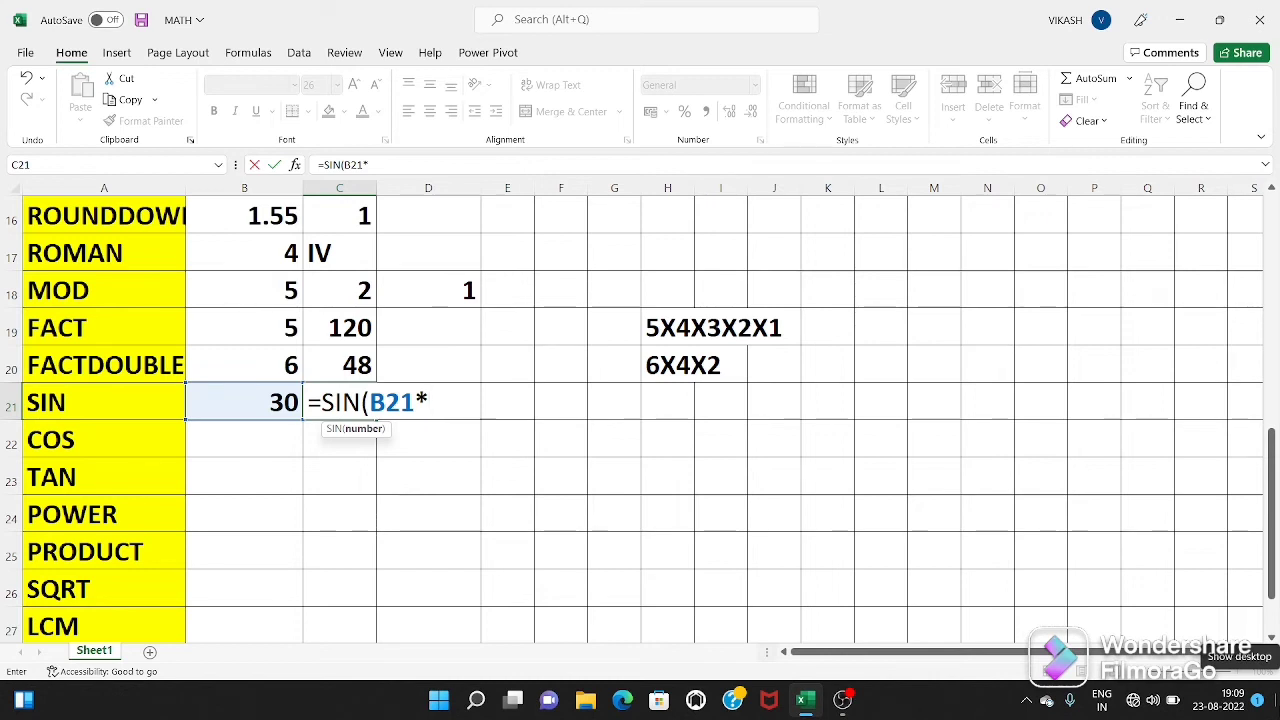
text(POI)
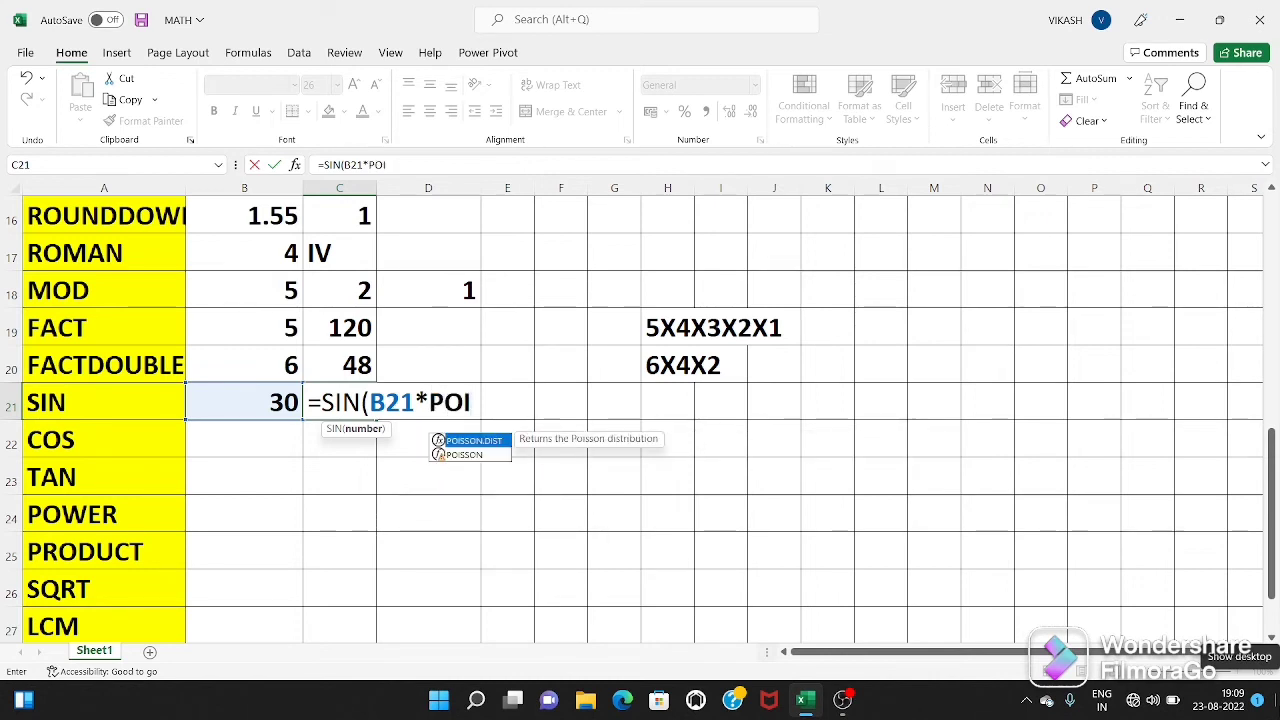
key(BackSpace)
key(BackSpace)
text(I)
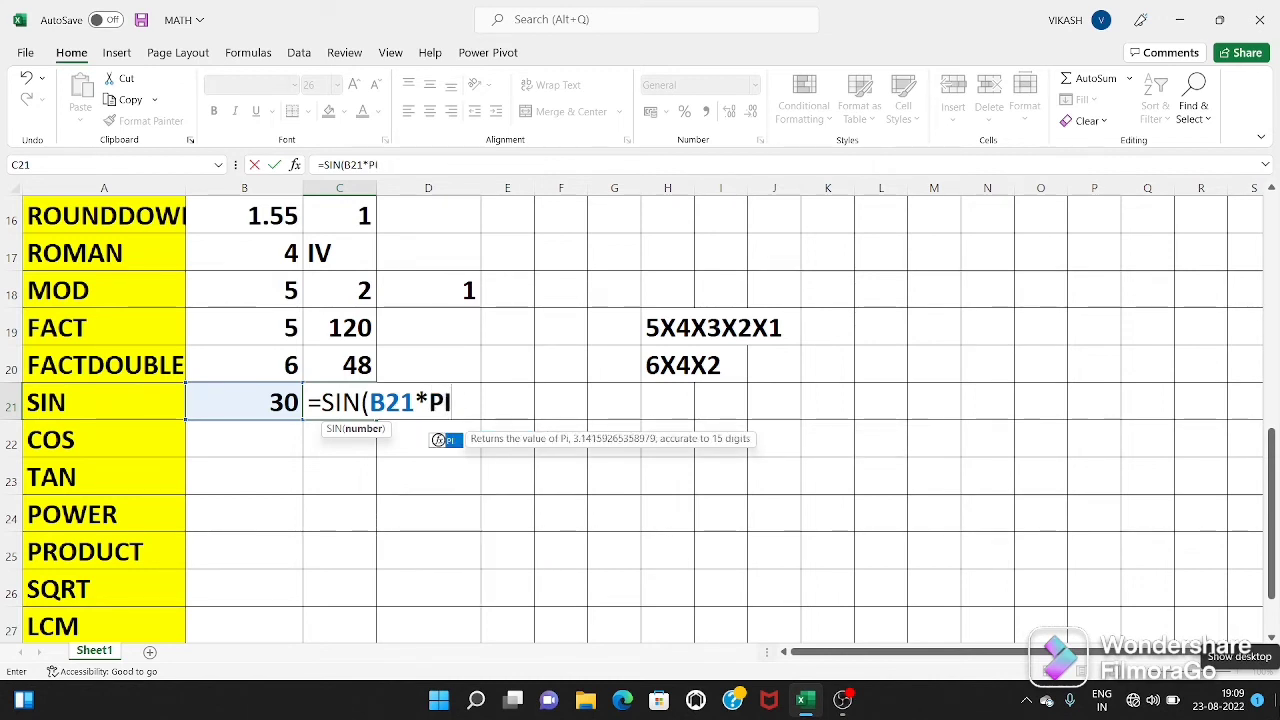
text(())
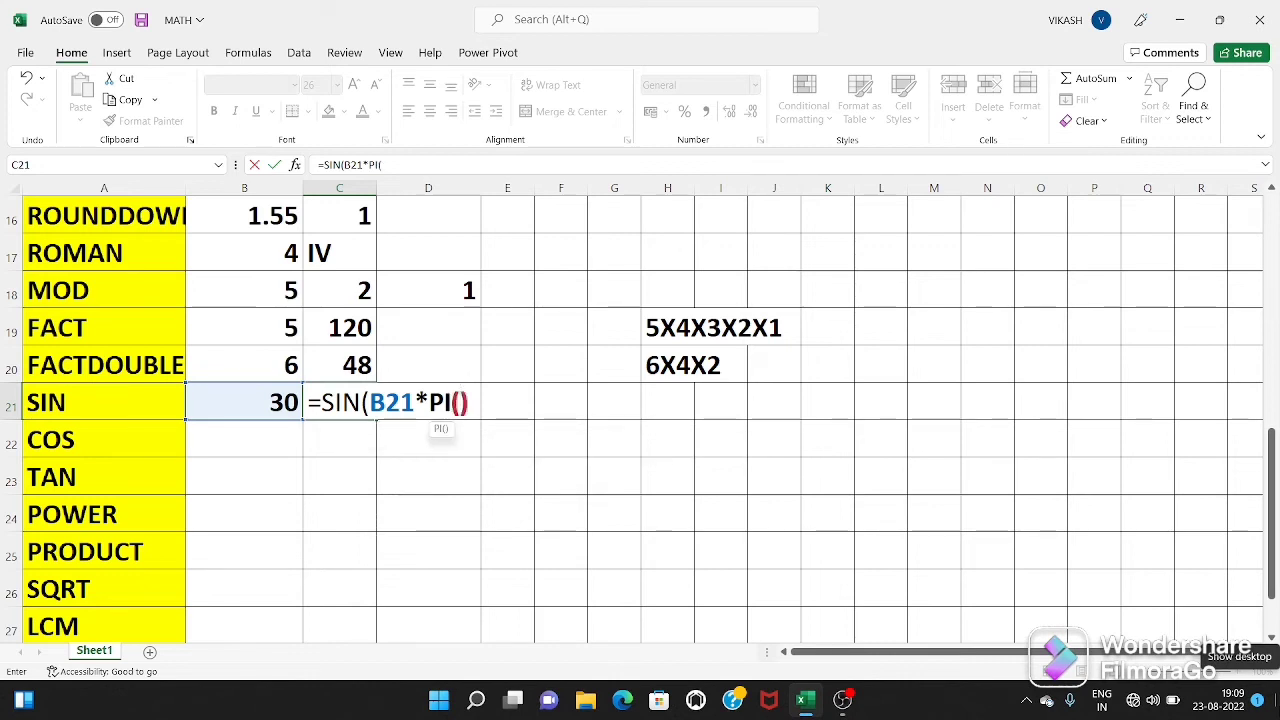
text(/)
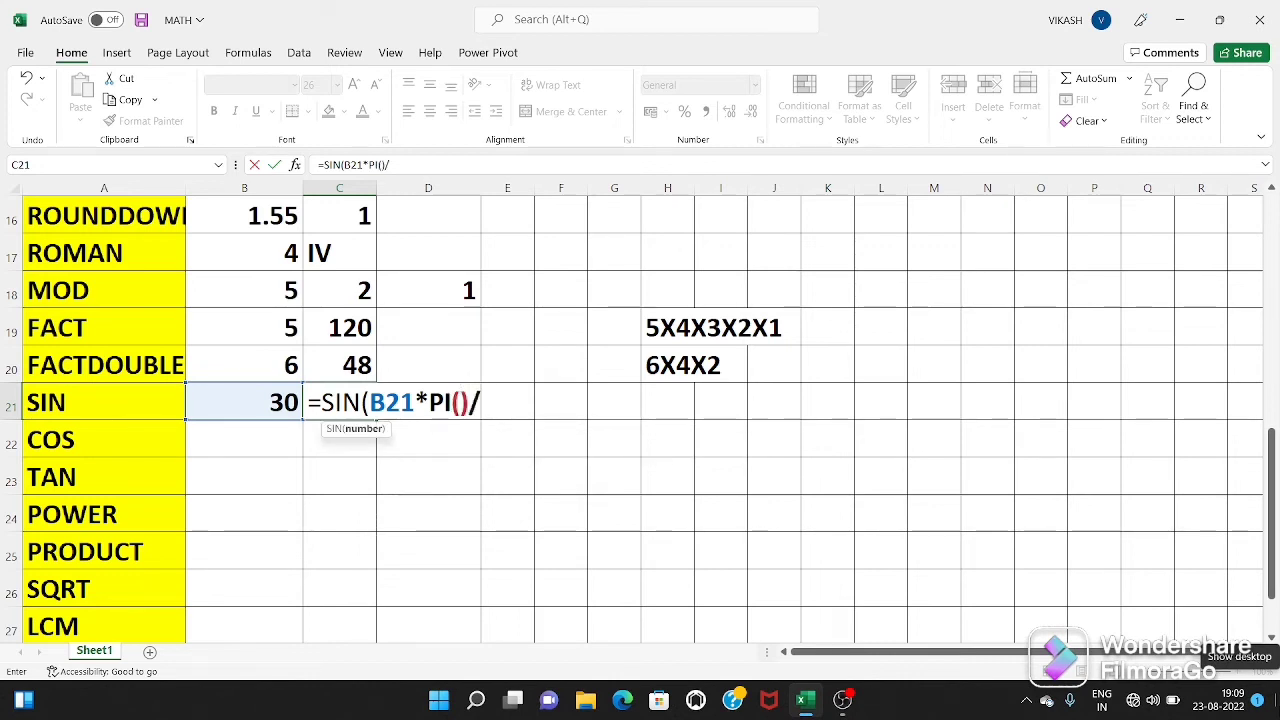
text(180)
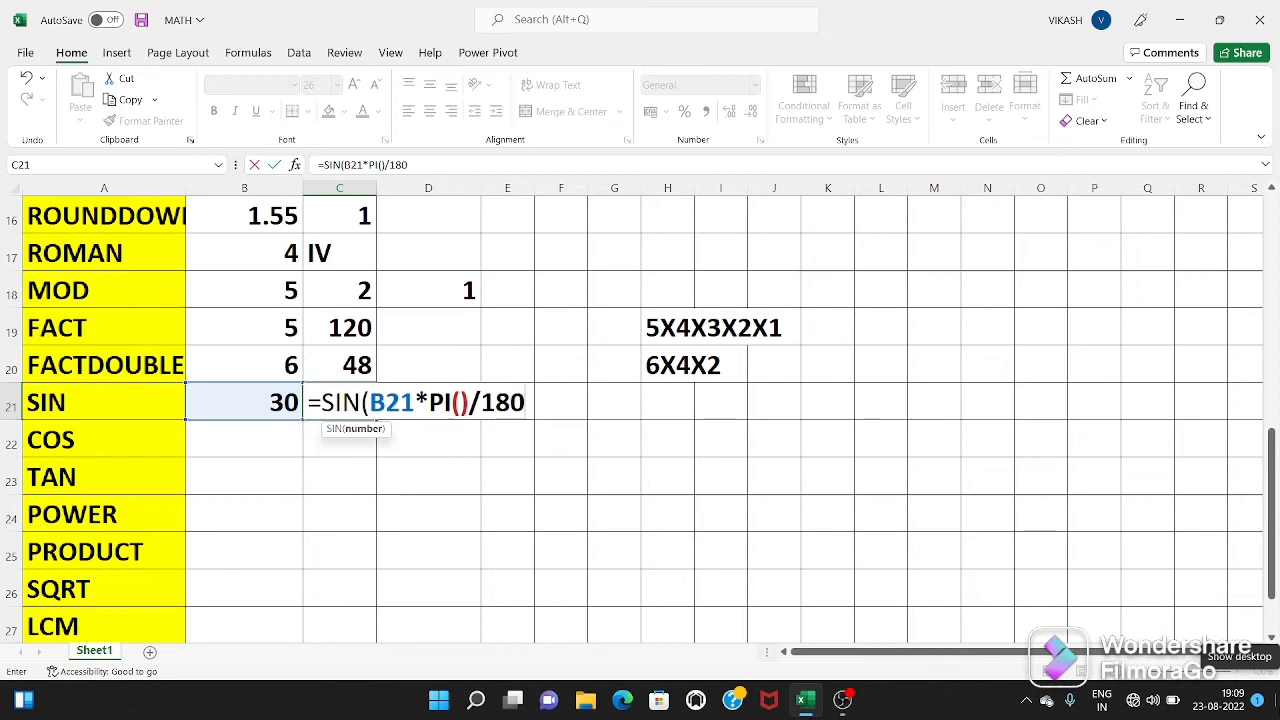
text())
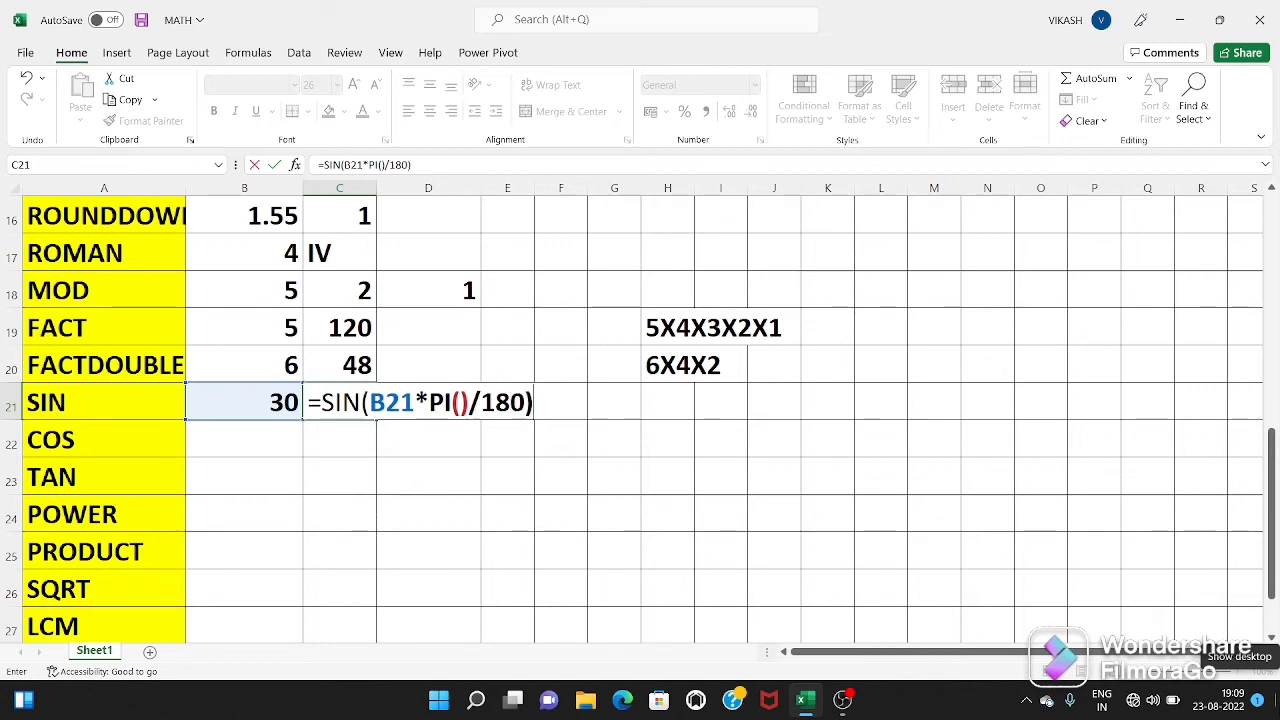
key(Return)
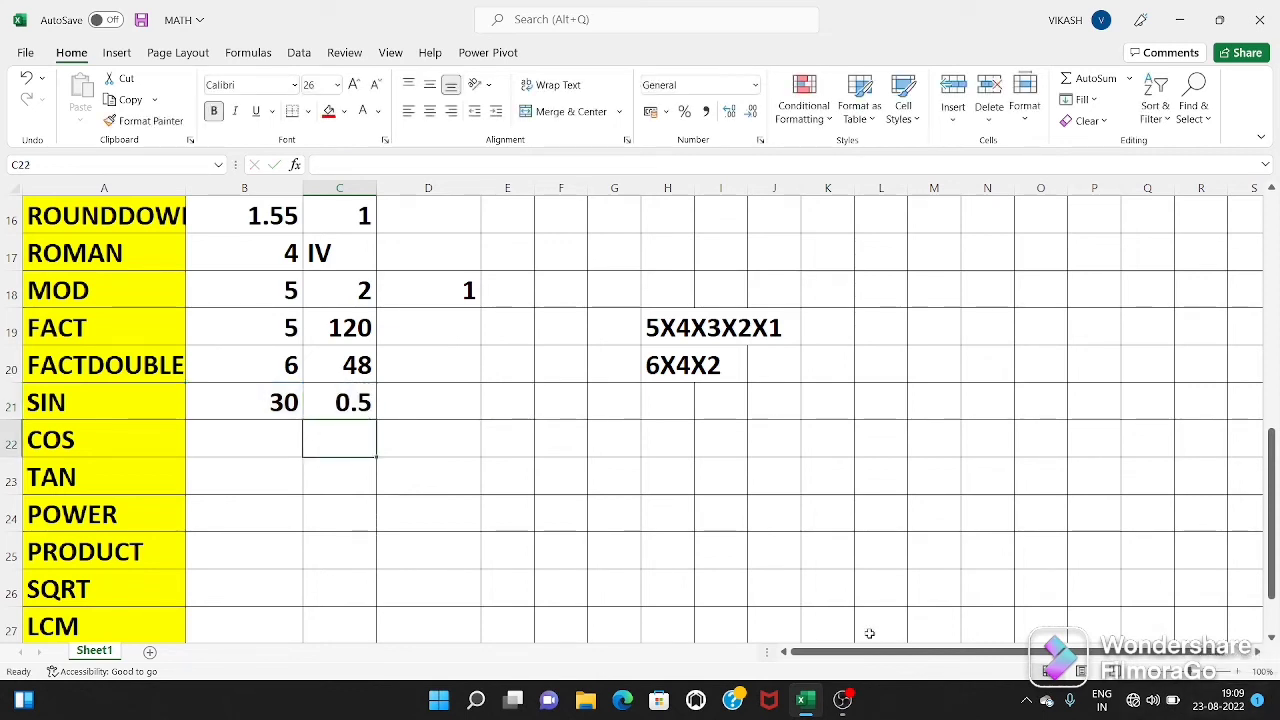
click(338, 403)
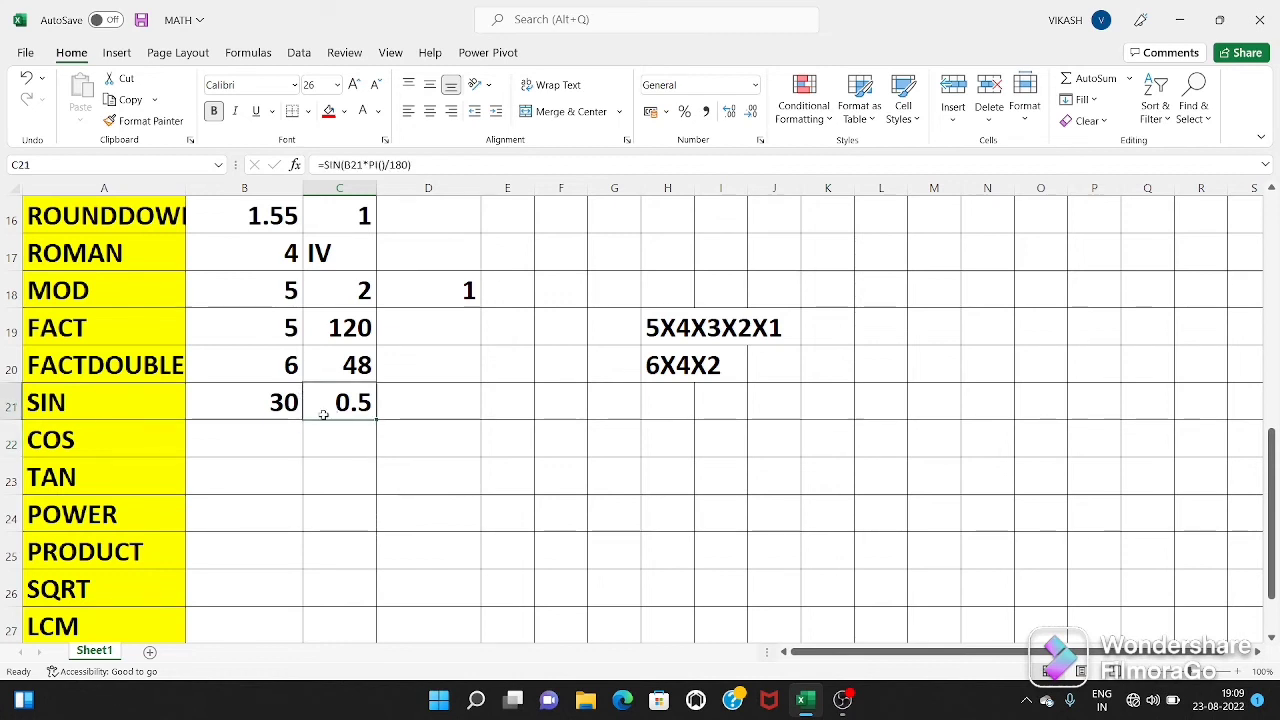
Enter the angles 60 in B22 for COS and 45 in B23 for TAN.
click(229, 443)
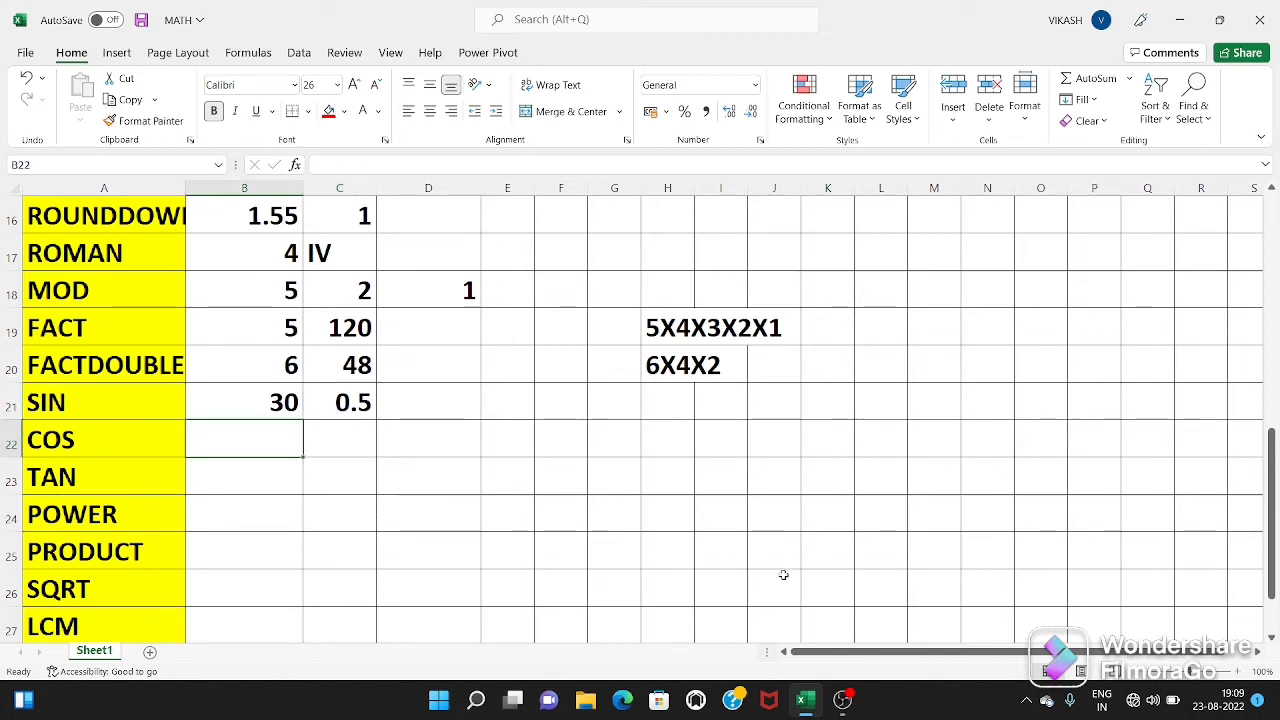
text(60)
key(Return)
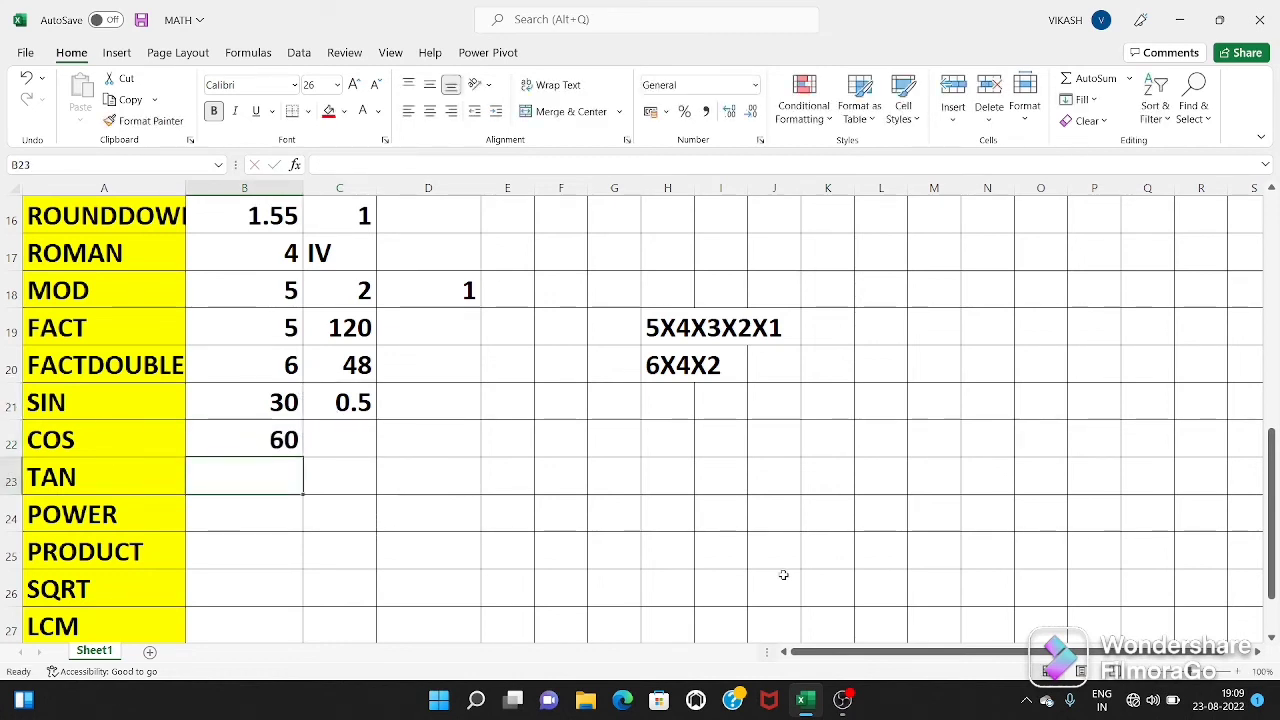
text(45)
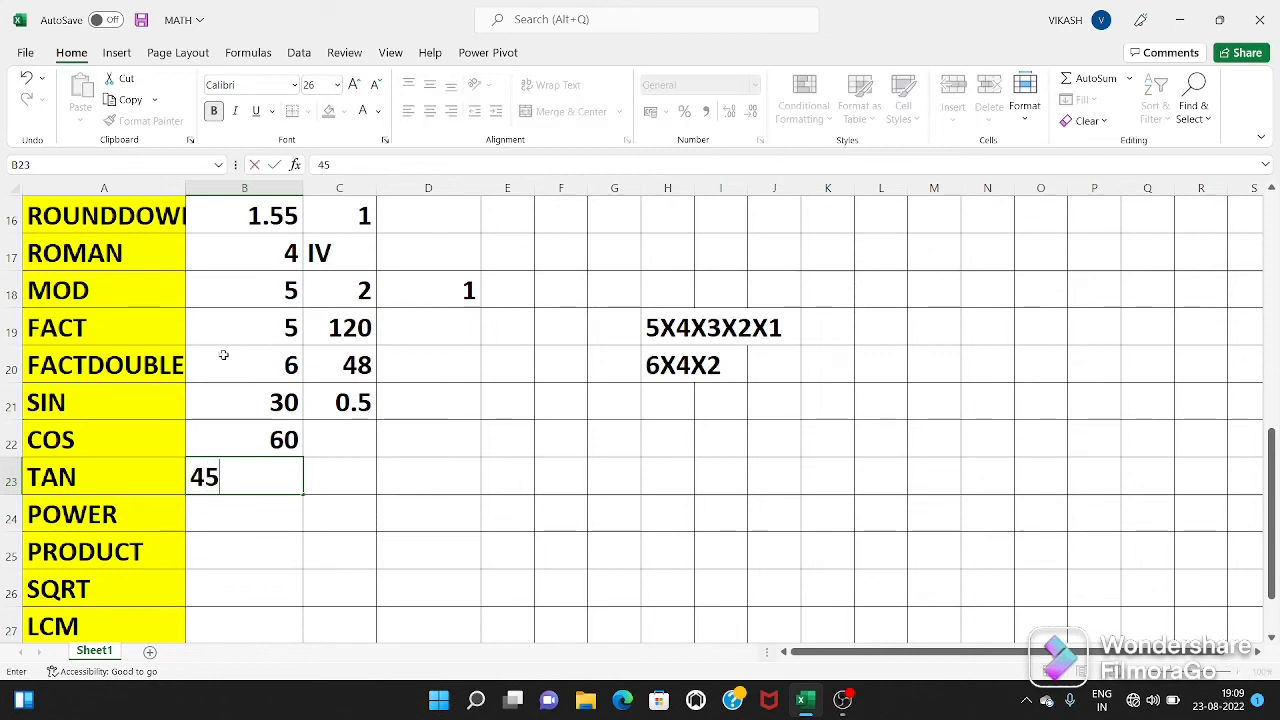
click(420, 450)
click(340, 440)
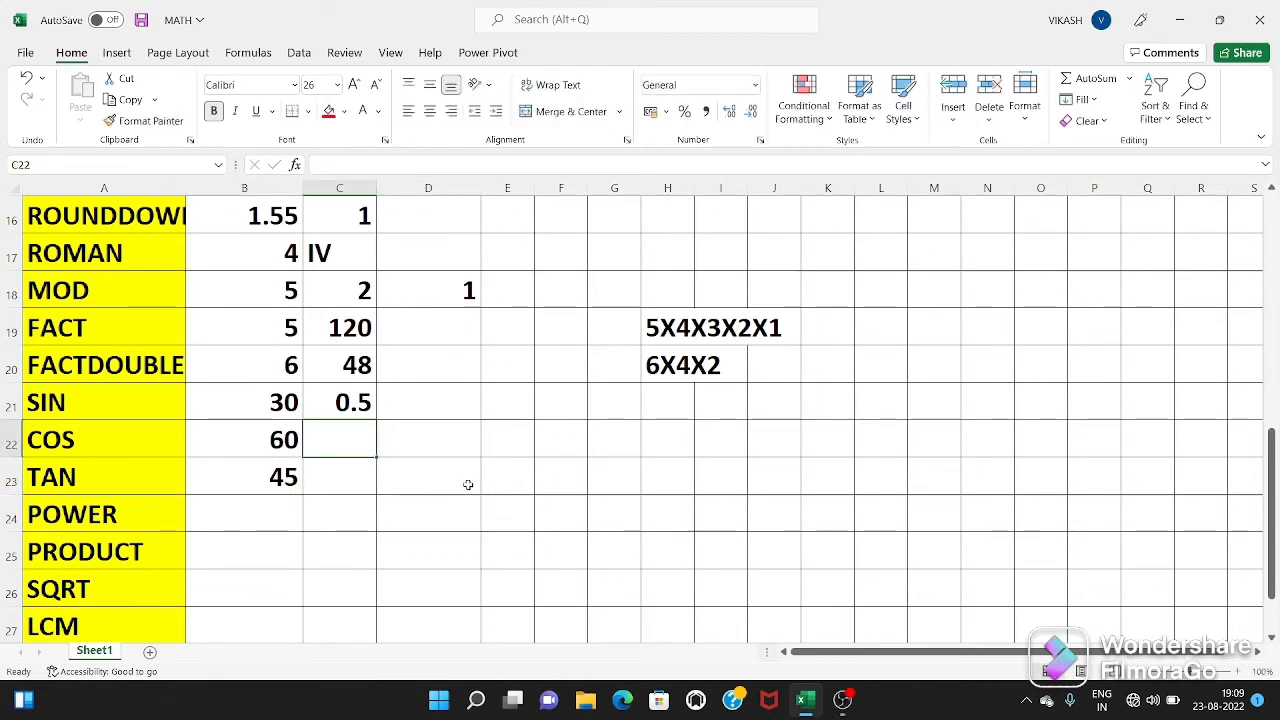
Enter the formula =COS(B22*PI()/180) in C22 to calculate the cosine of the angle in degrees.
text(=CO)
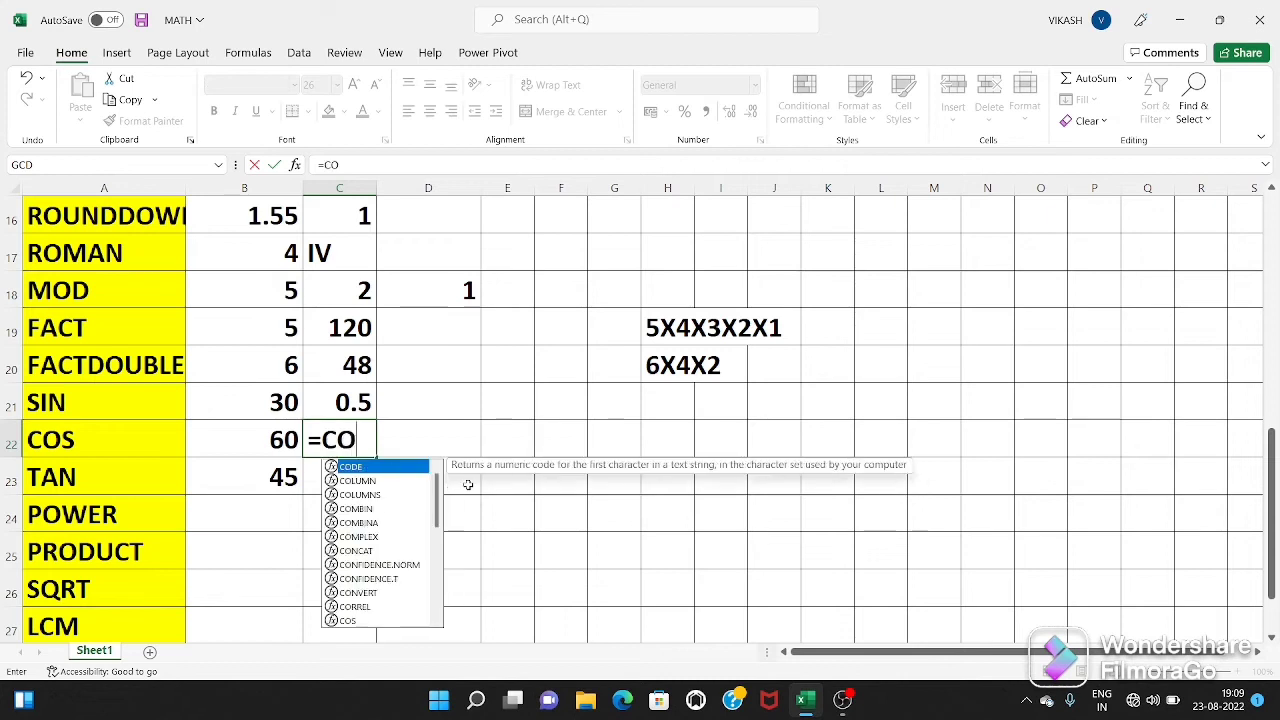
text(S()
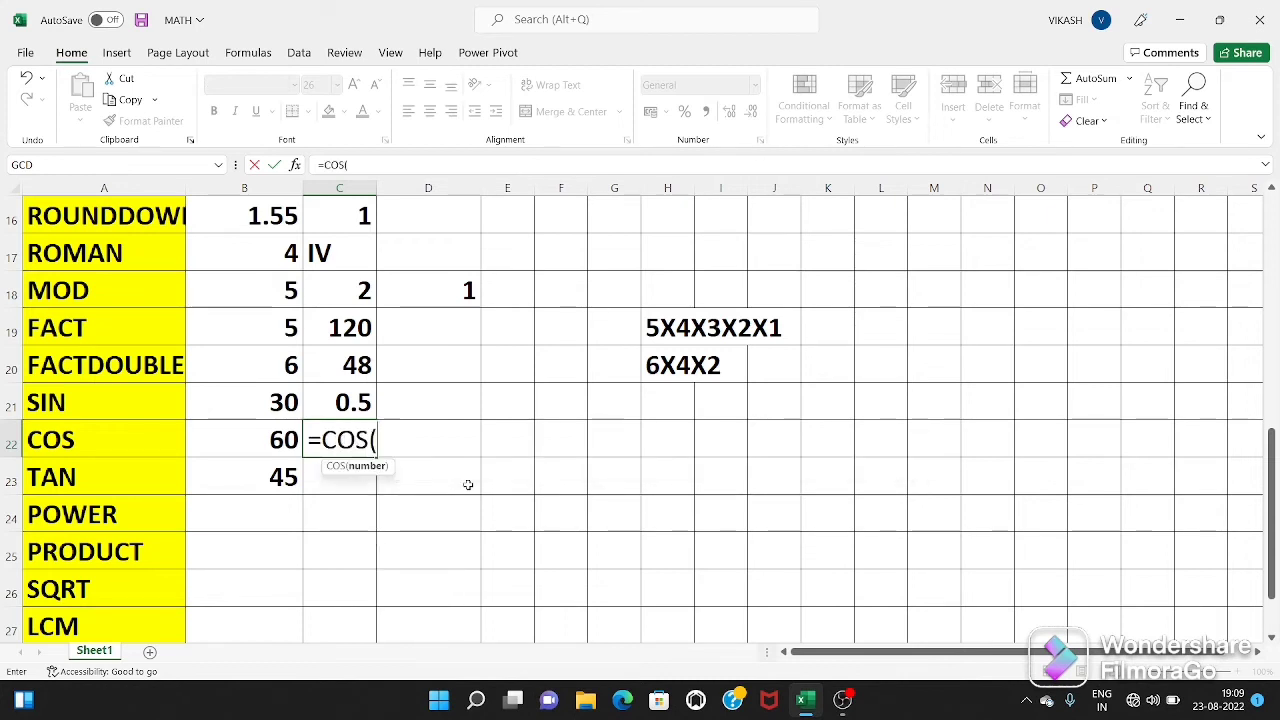
click(257, 446)
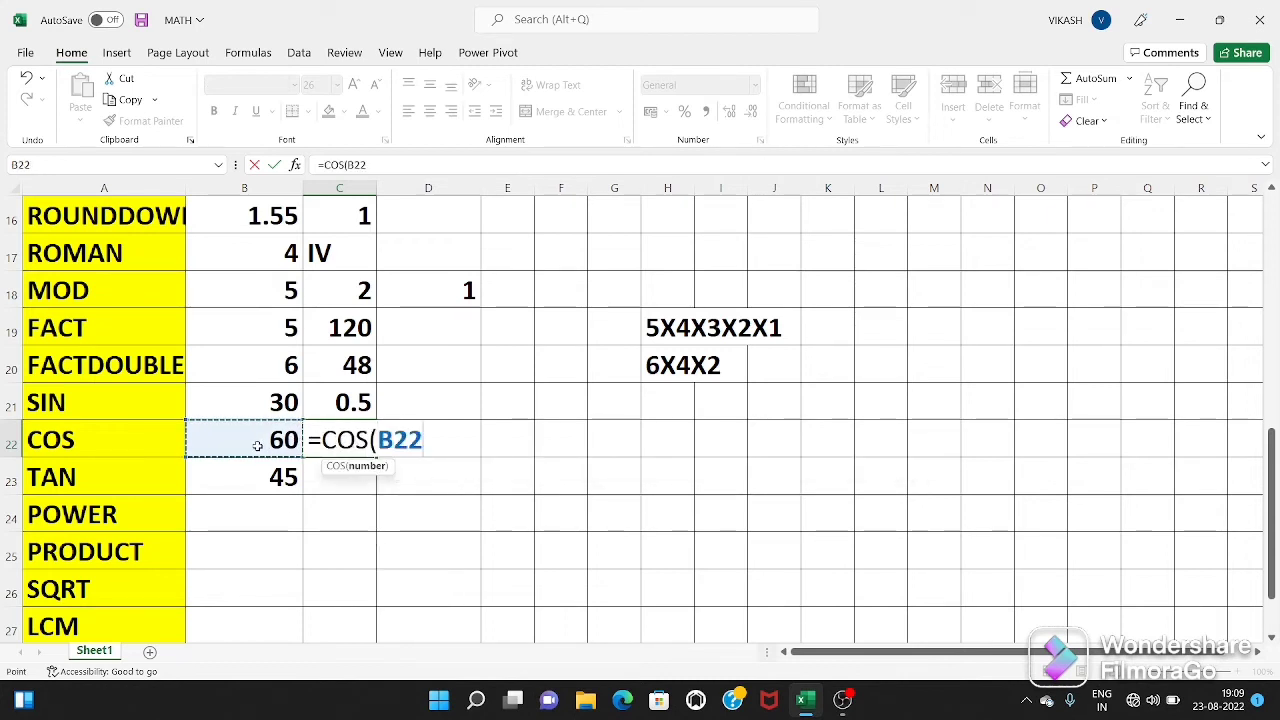
text(*)
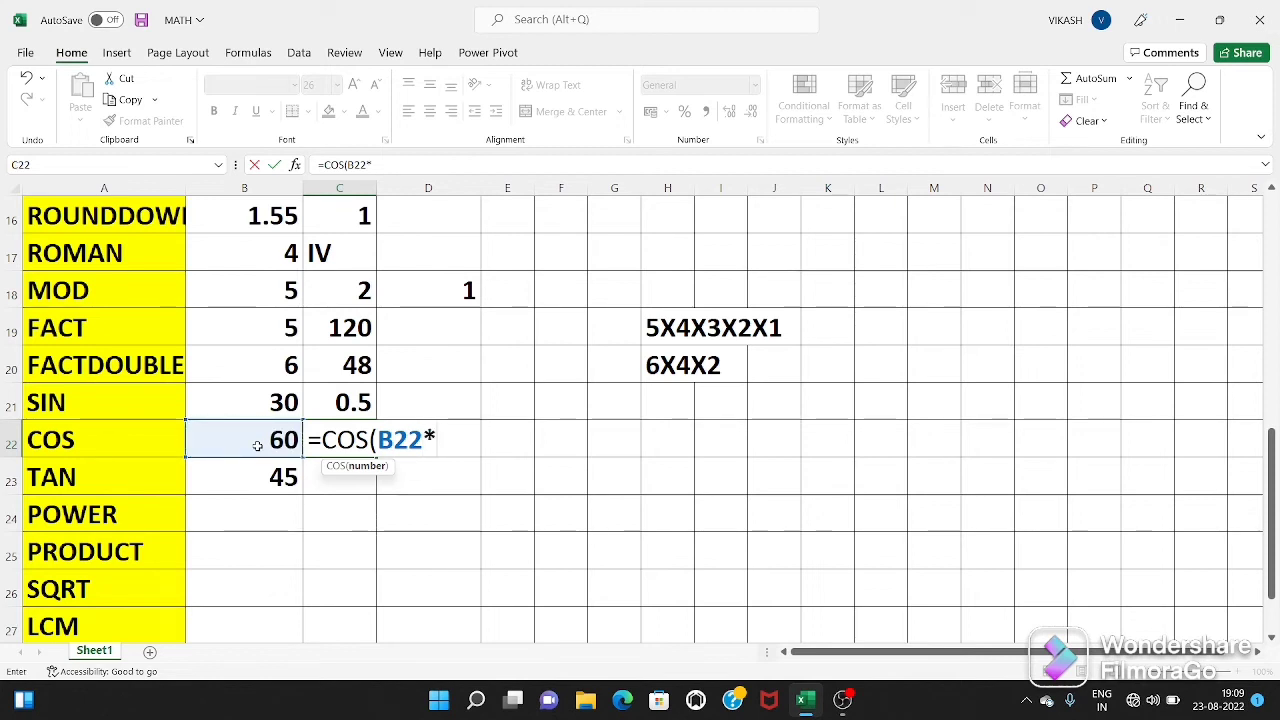
text(PI)
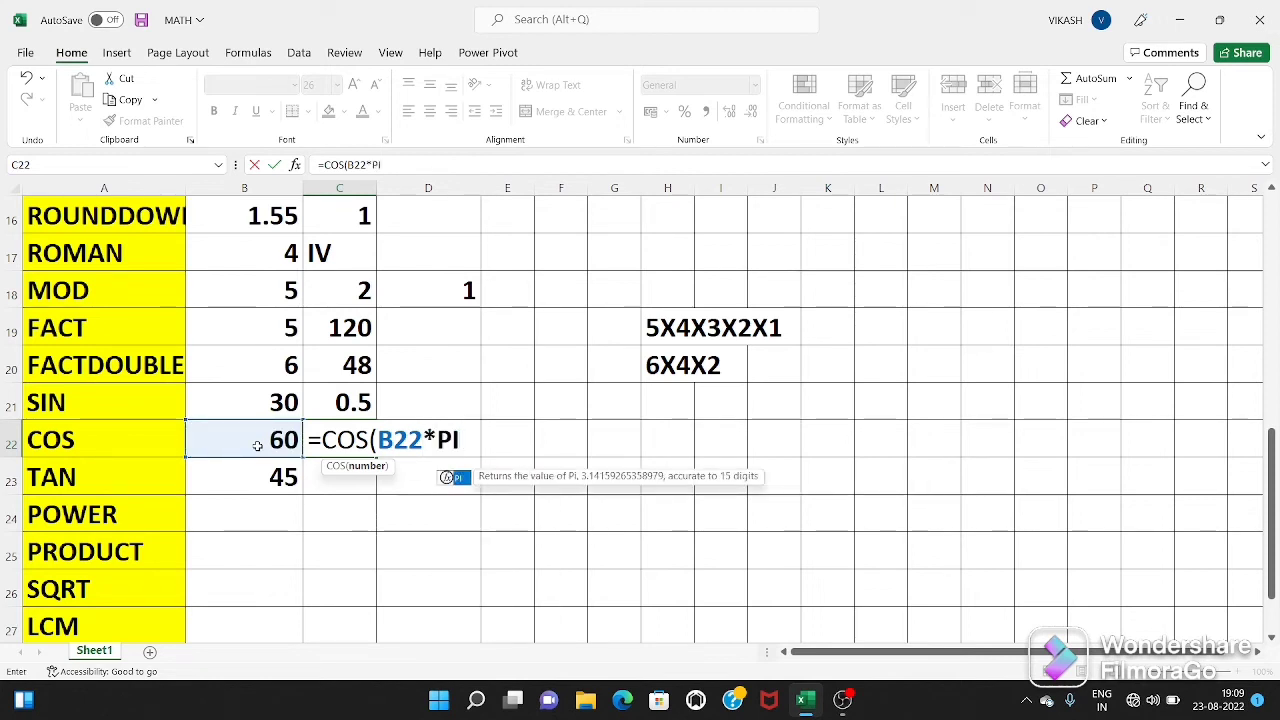
text(())
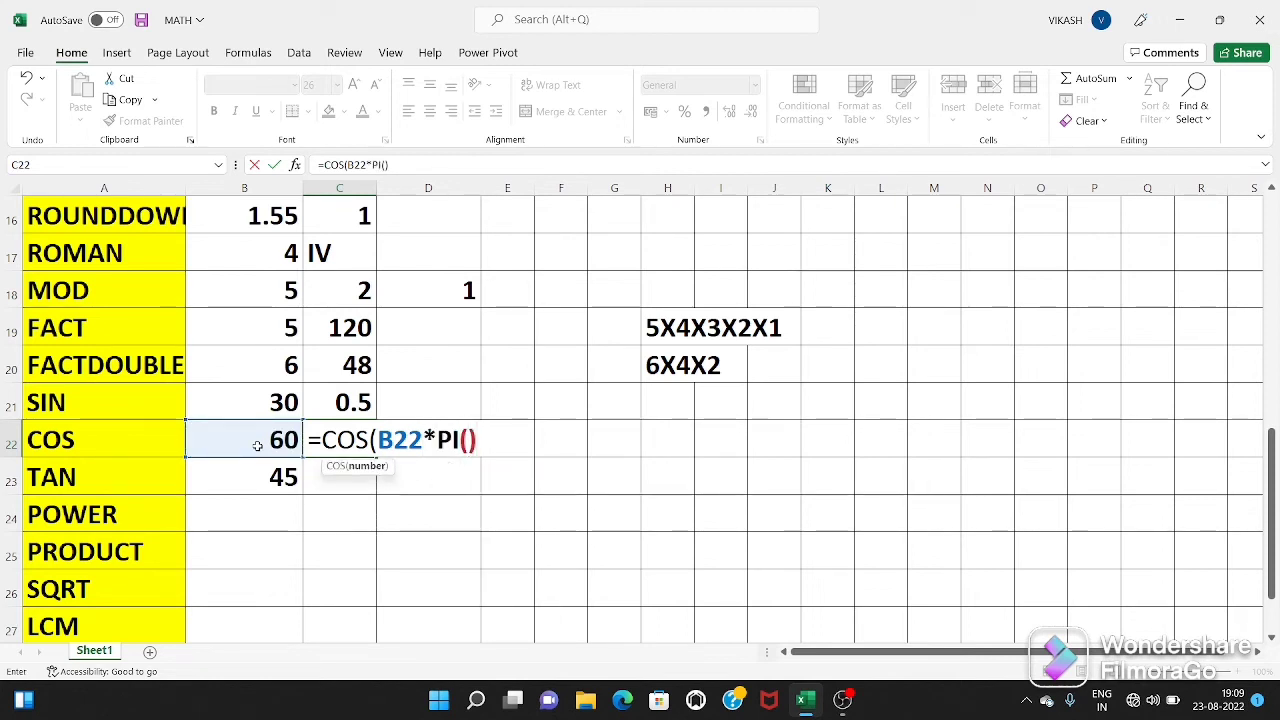
text(/)
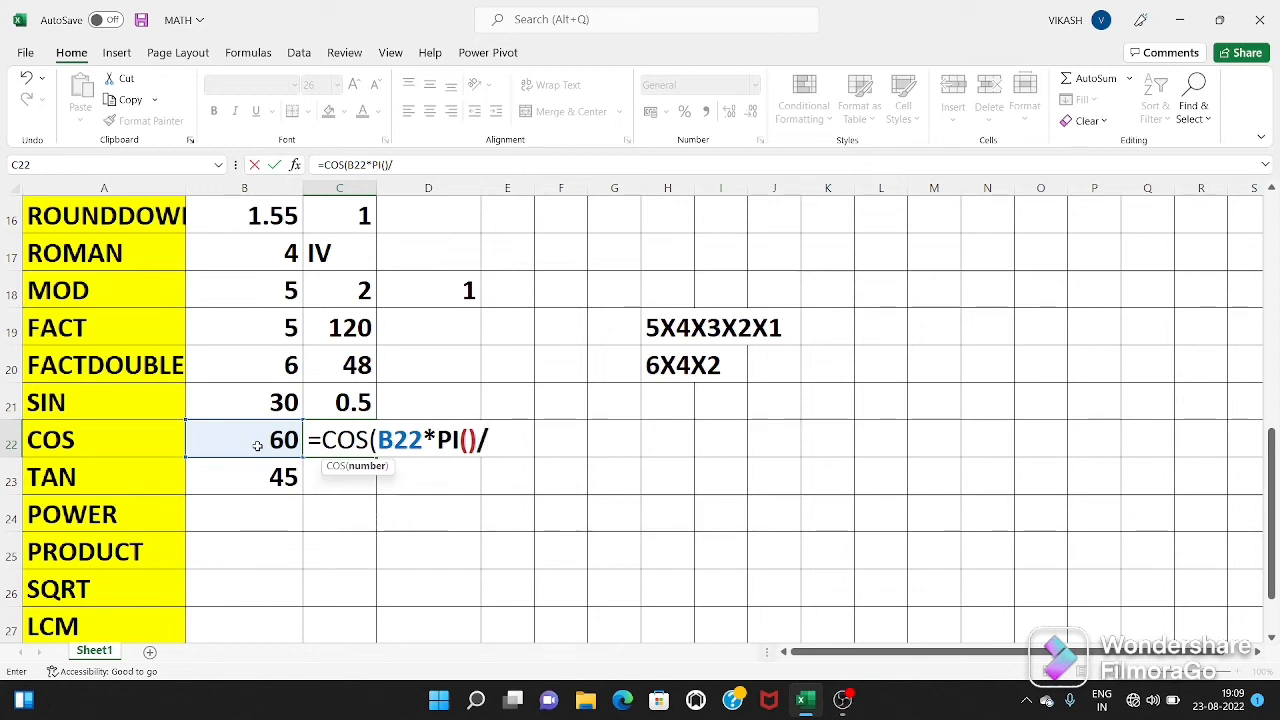
text(180))
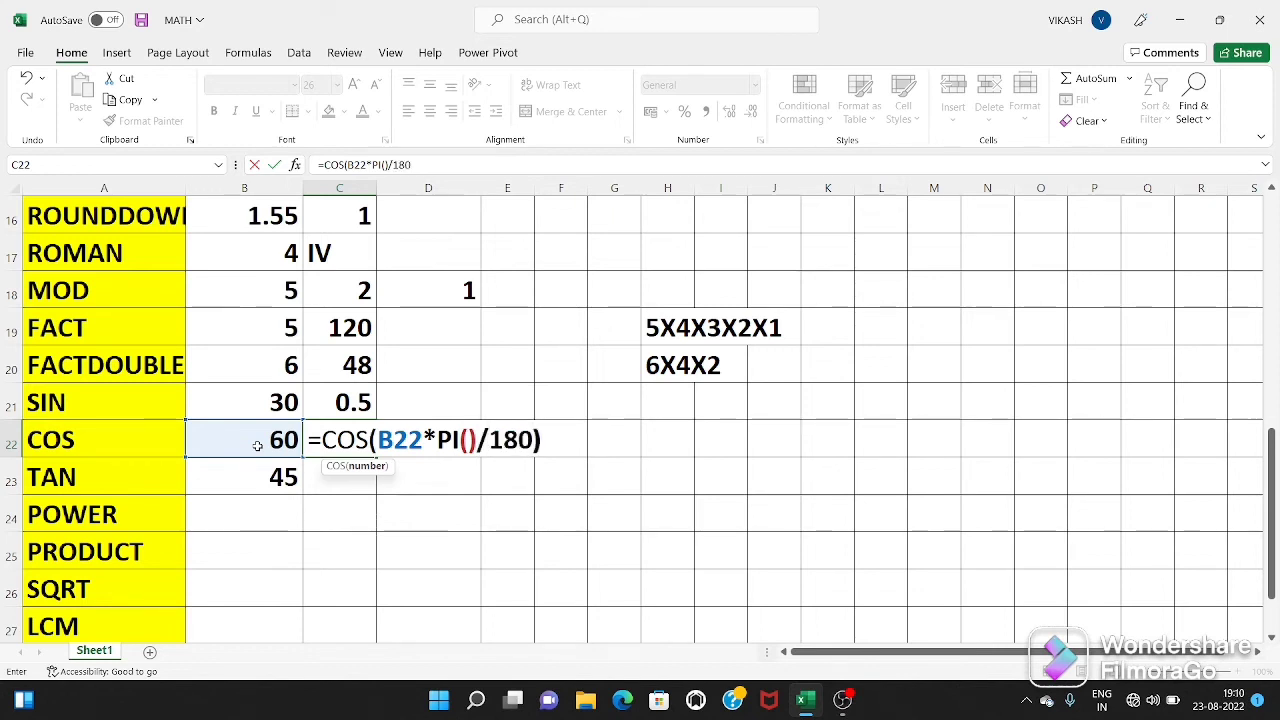
key(Return)
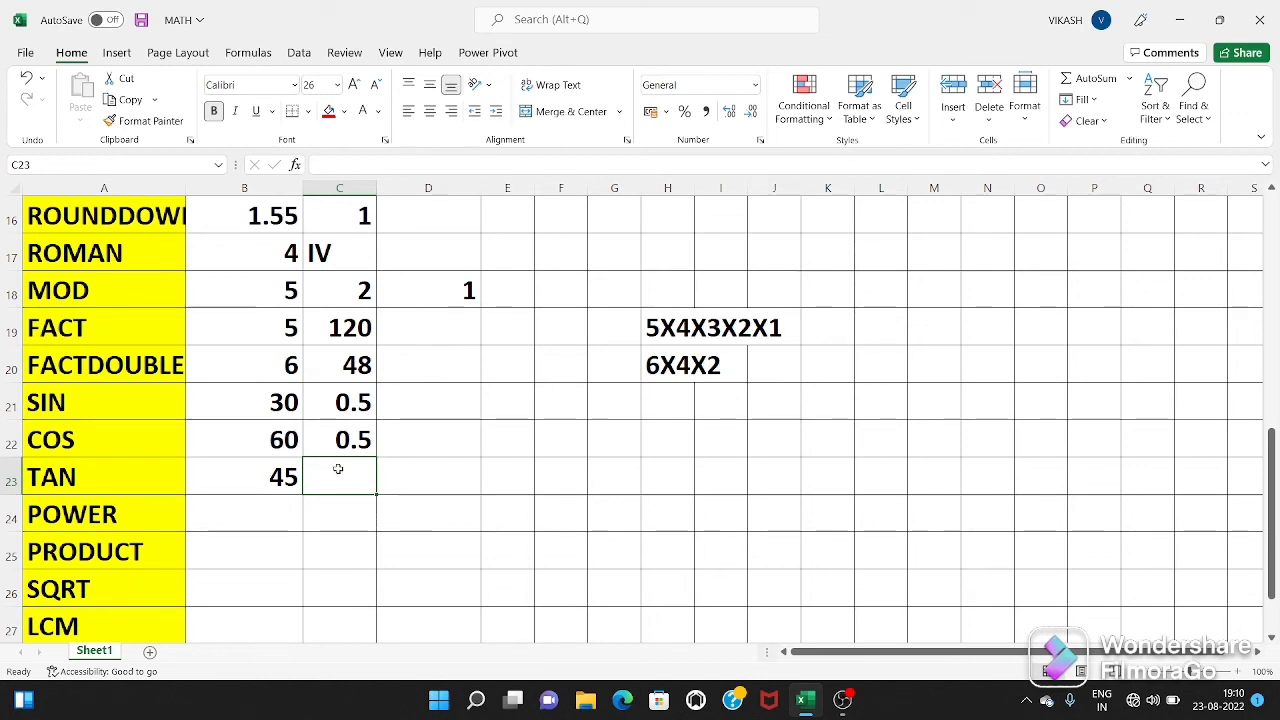
Enter the formula =POWER(5,4) in B24 to raise 5 to the fourth power.
scroll(338, 469, down, 1)
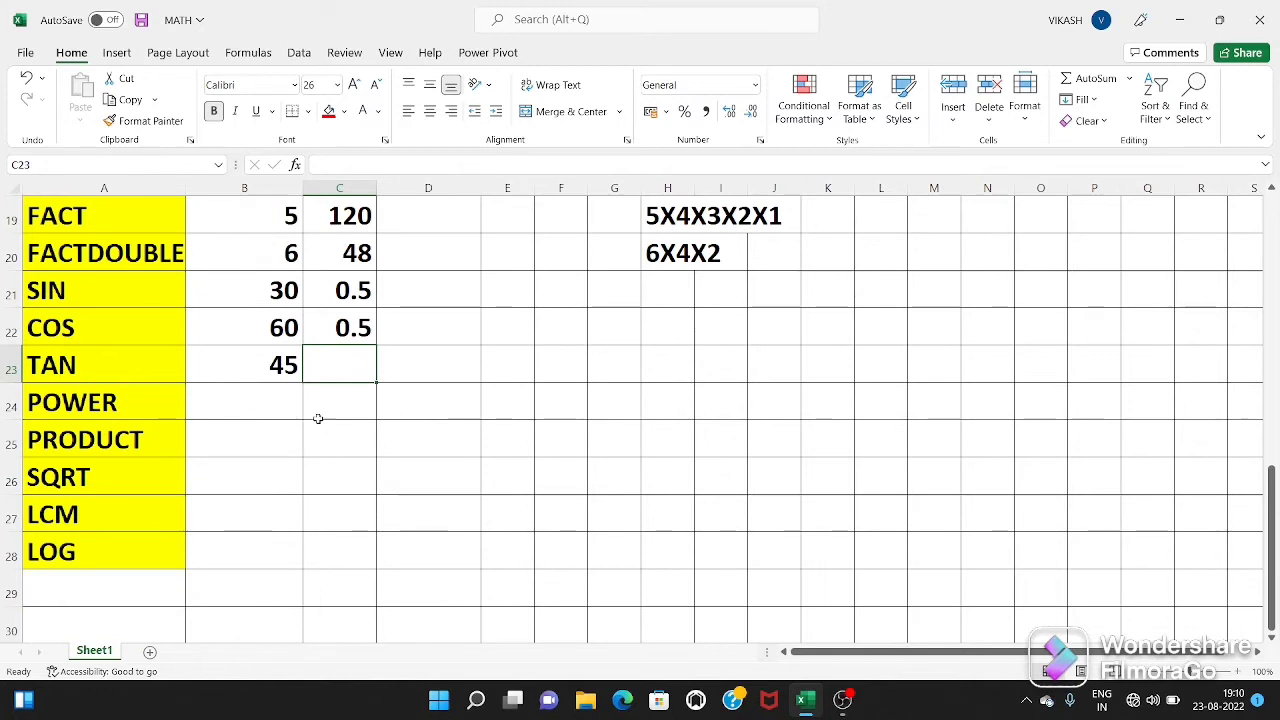
click(260, 410)
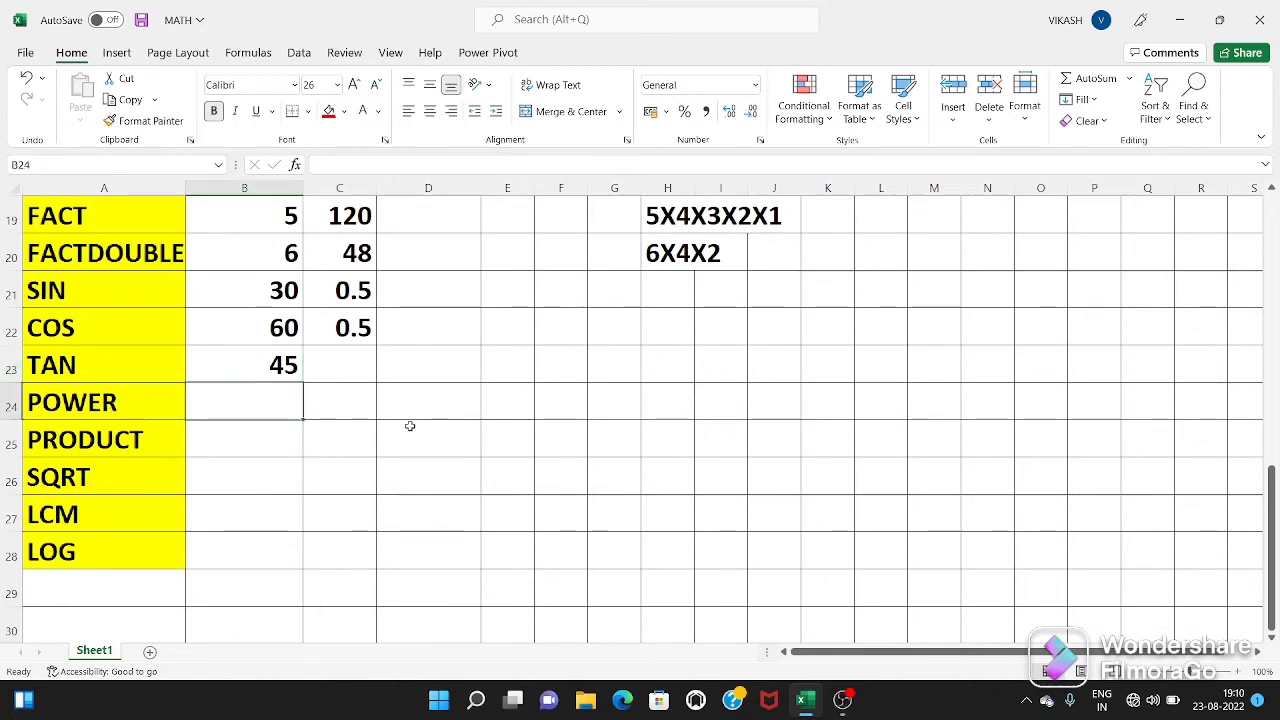
text(=)
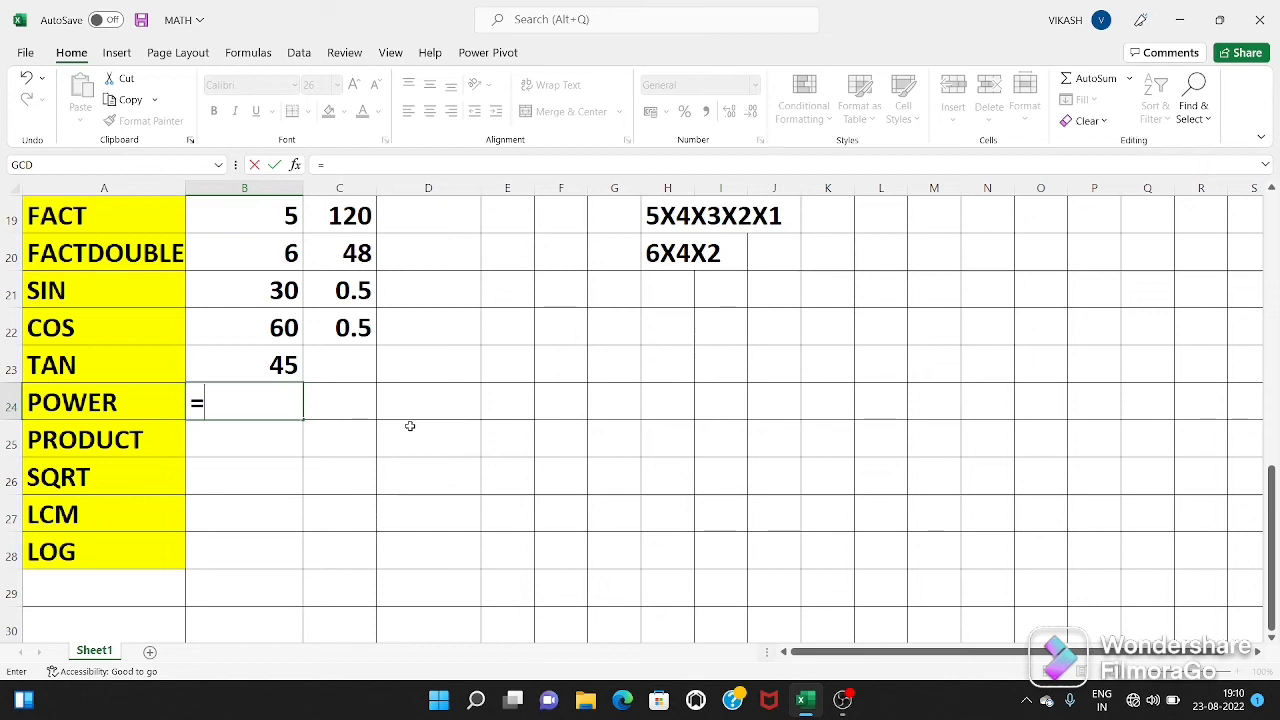
text(POW)
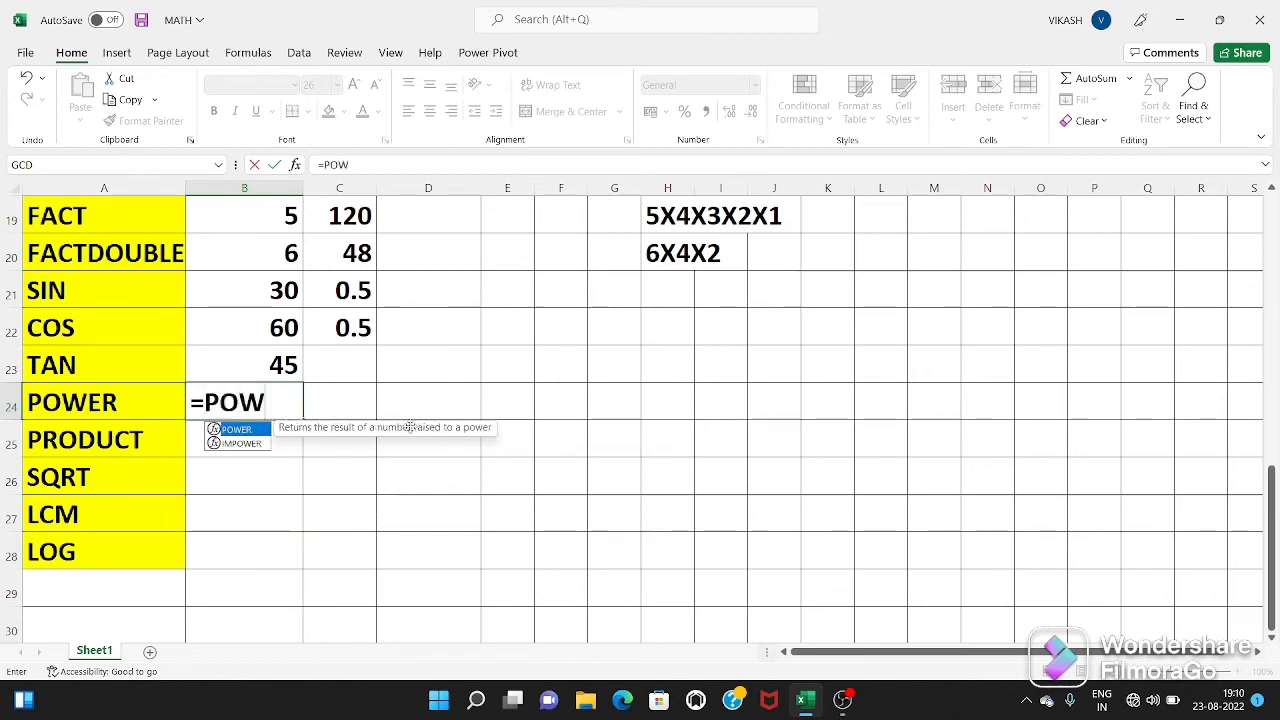
text(ER()
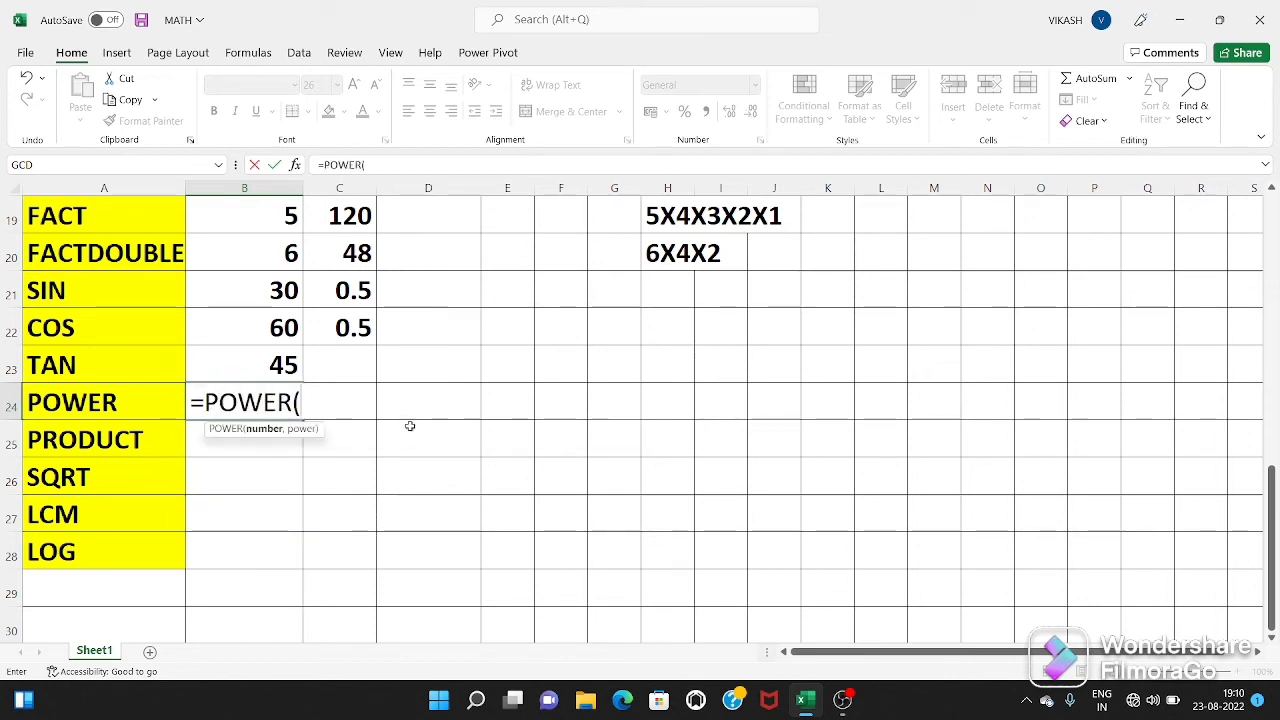
text(5)
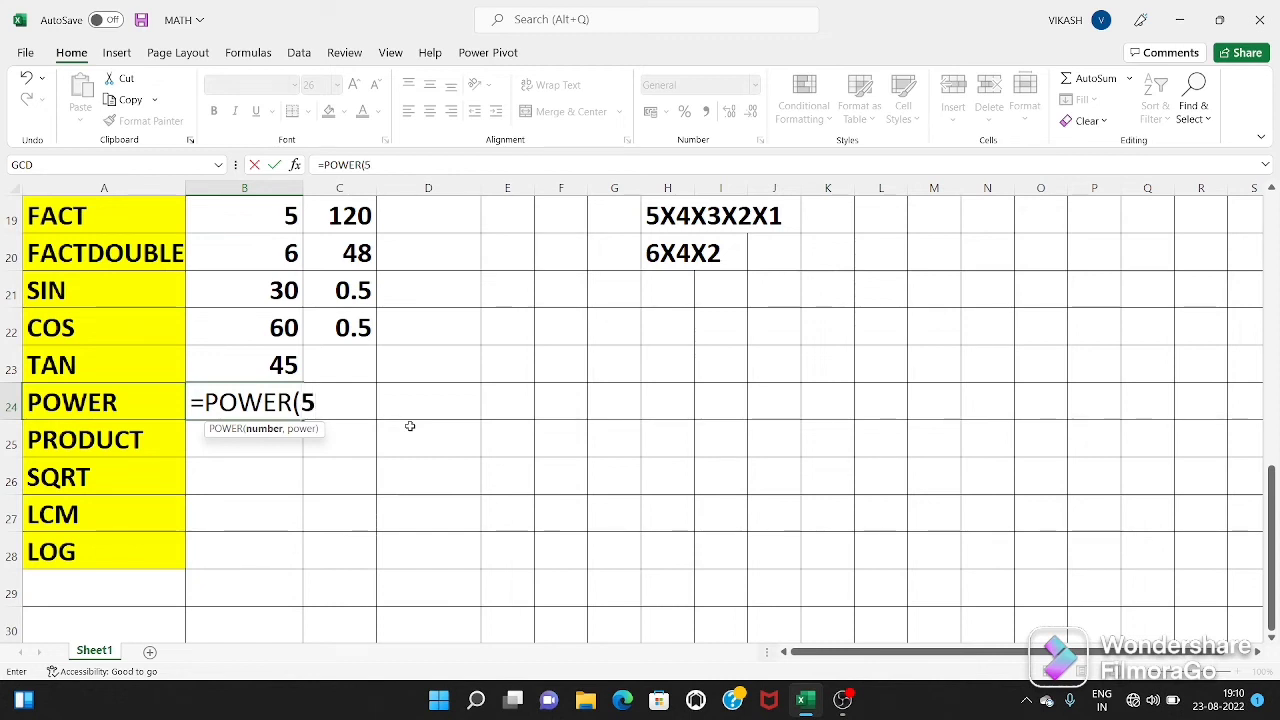
text(,4))
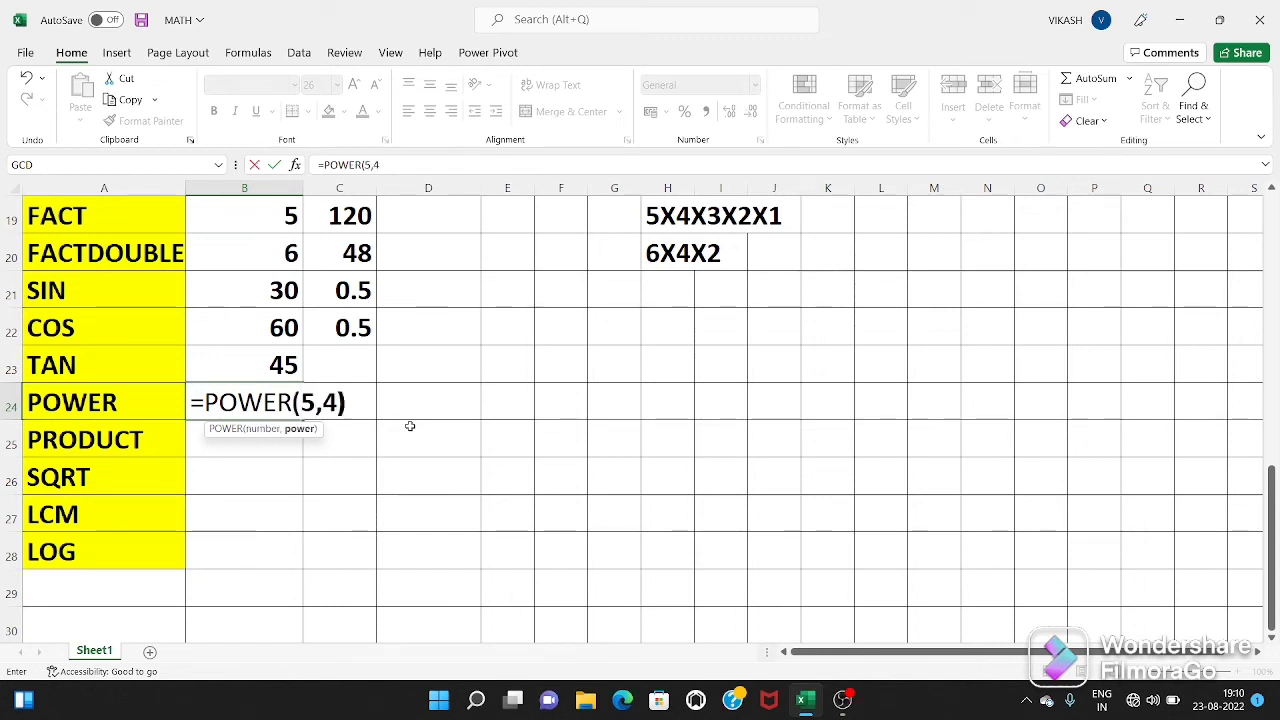
key(Return)
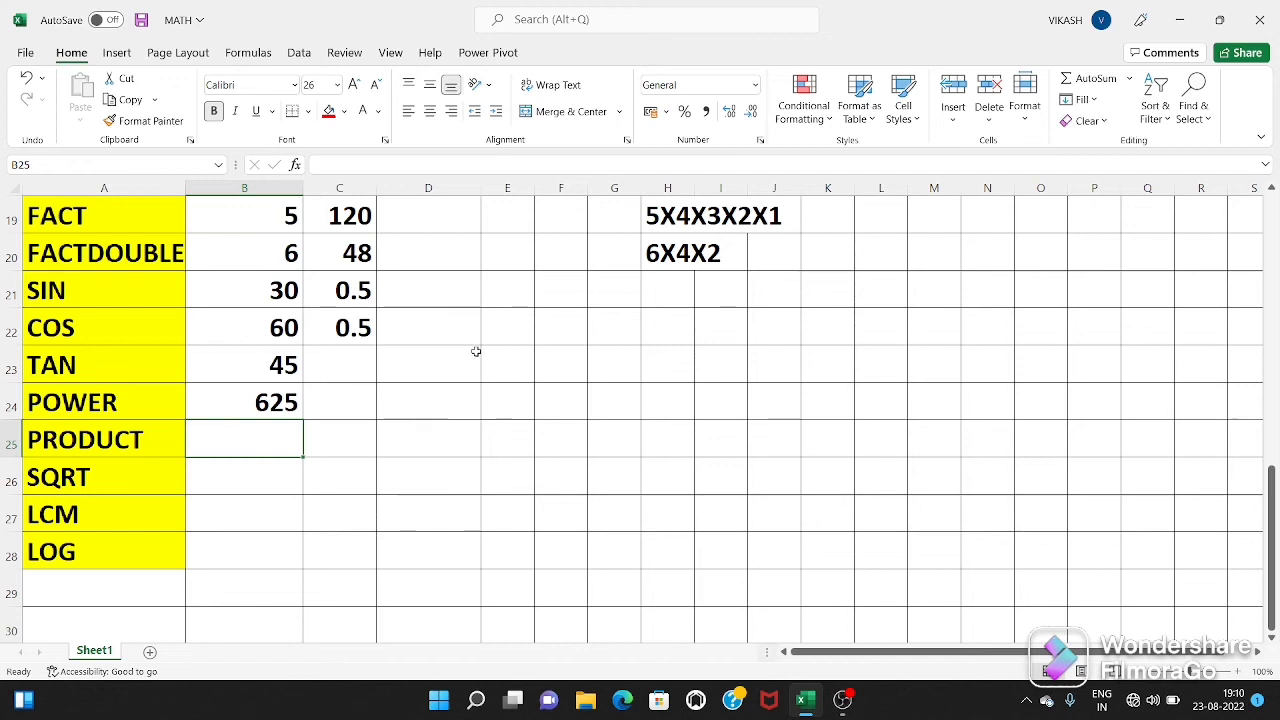
Write the expansion 5X5X5X5X5 as text in G23 to illustrate repeated multiplication for the POWER row.
click(606, 368)
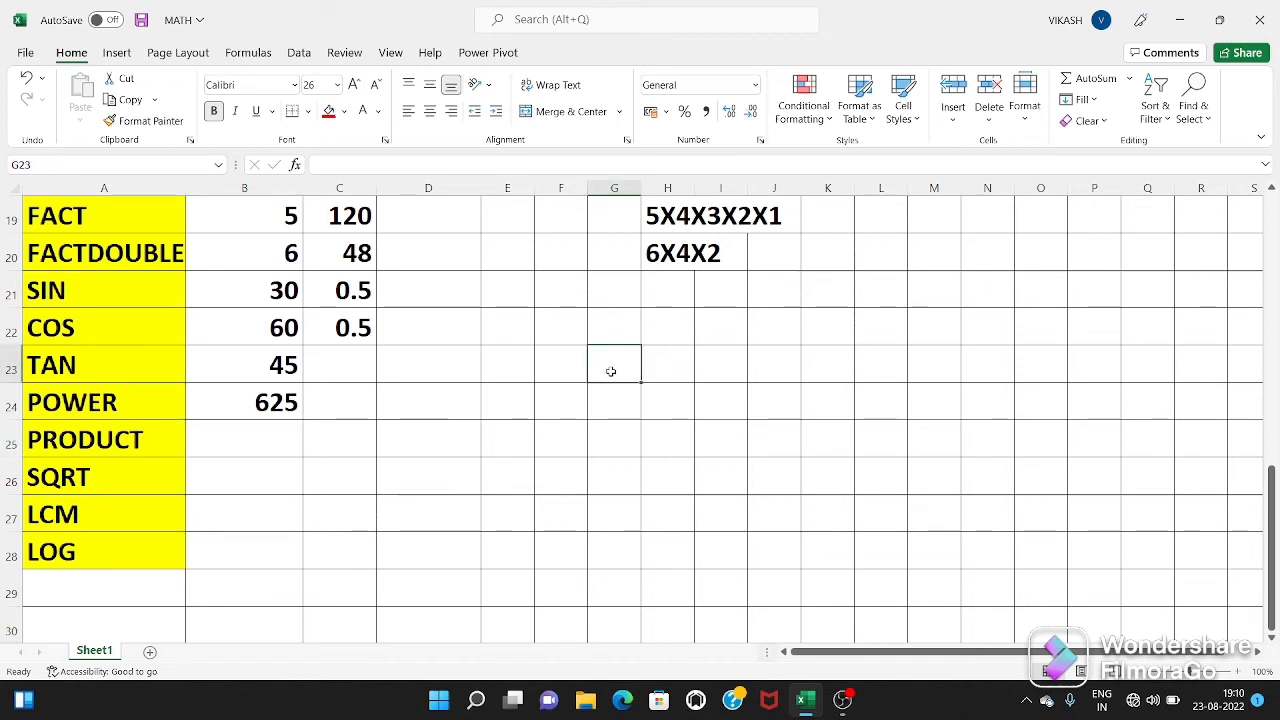
text(5X5)
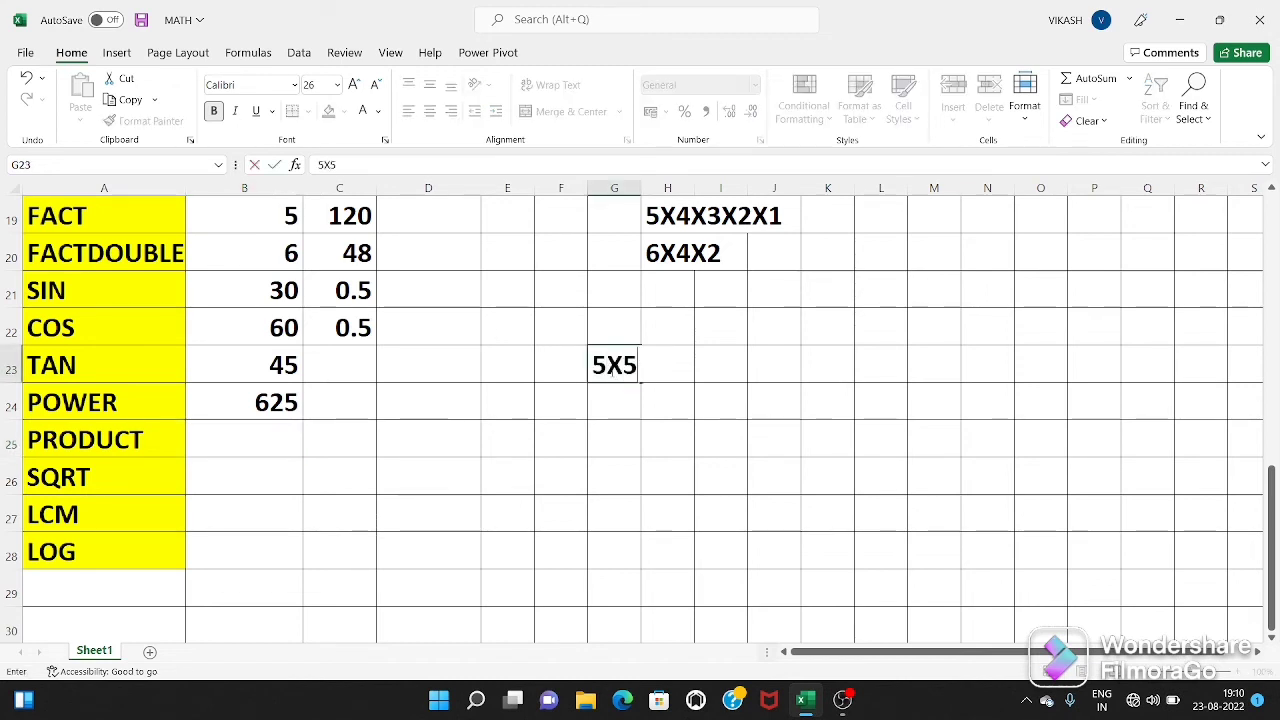
text(X5)
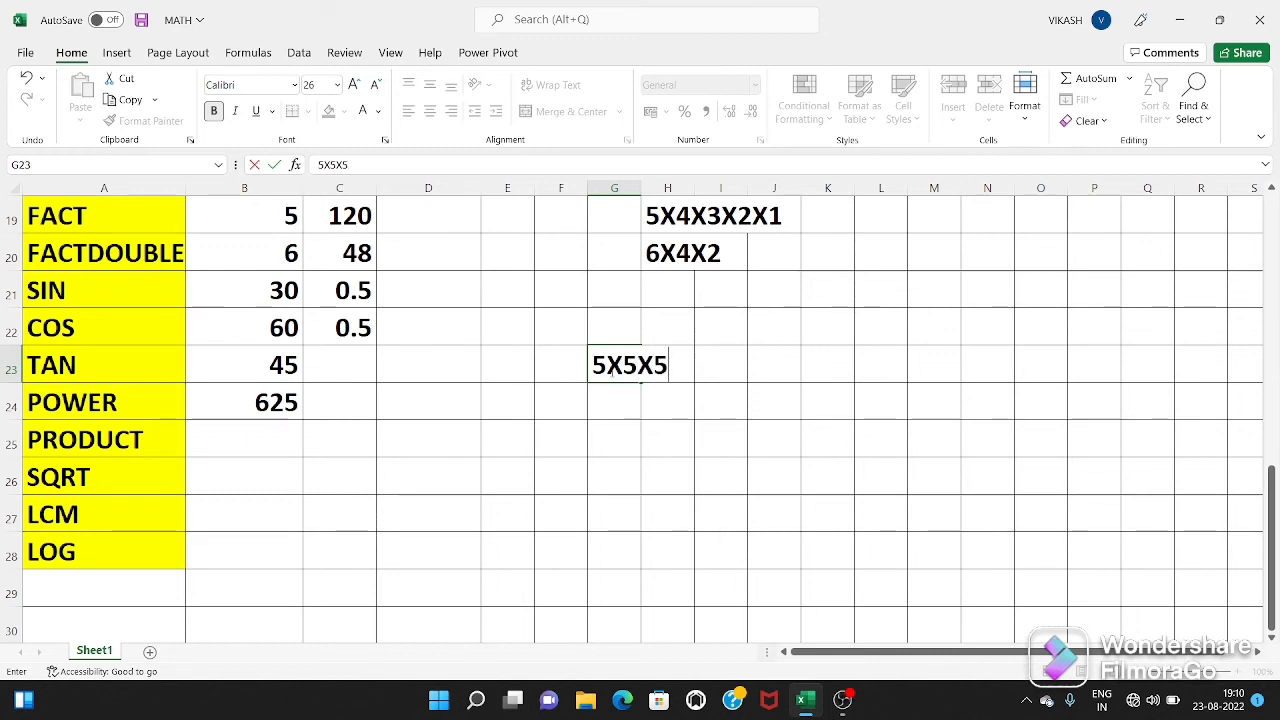
text(X5X)
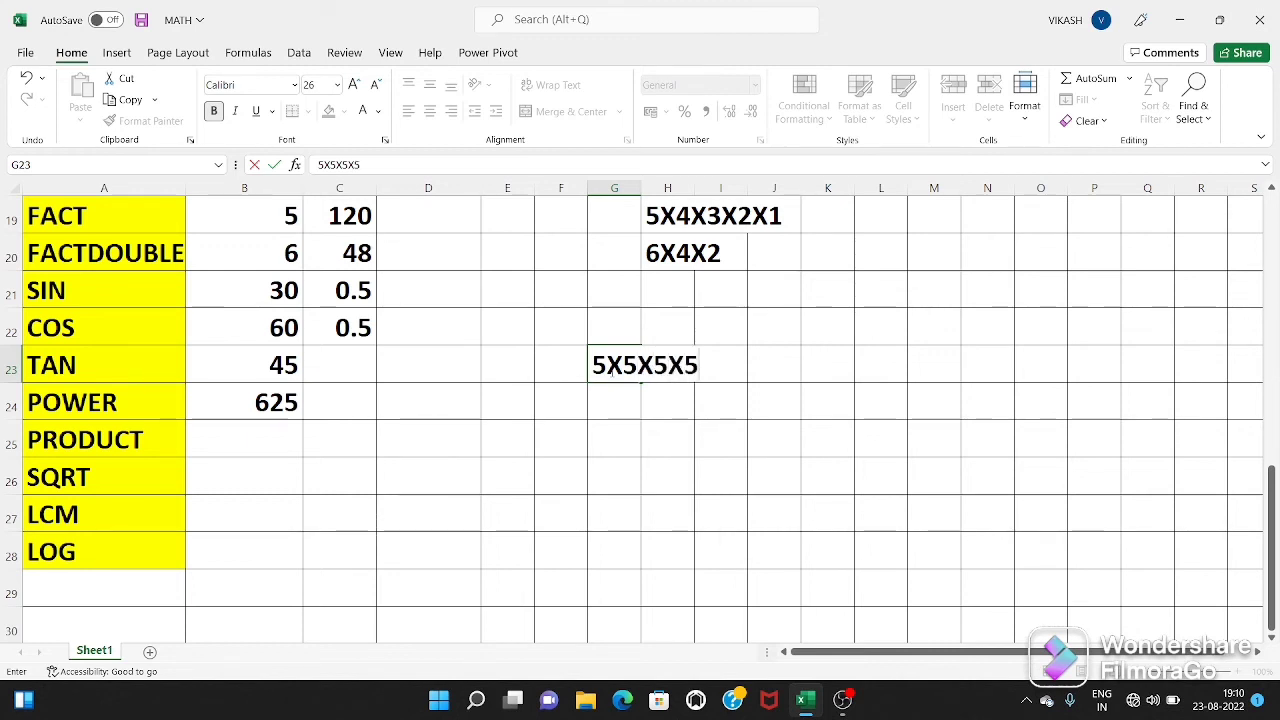
text(5)
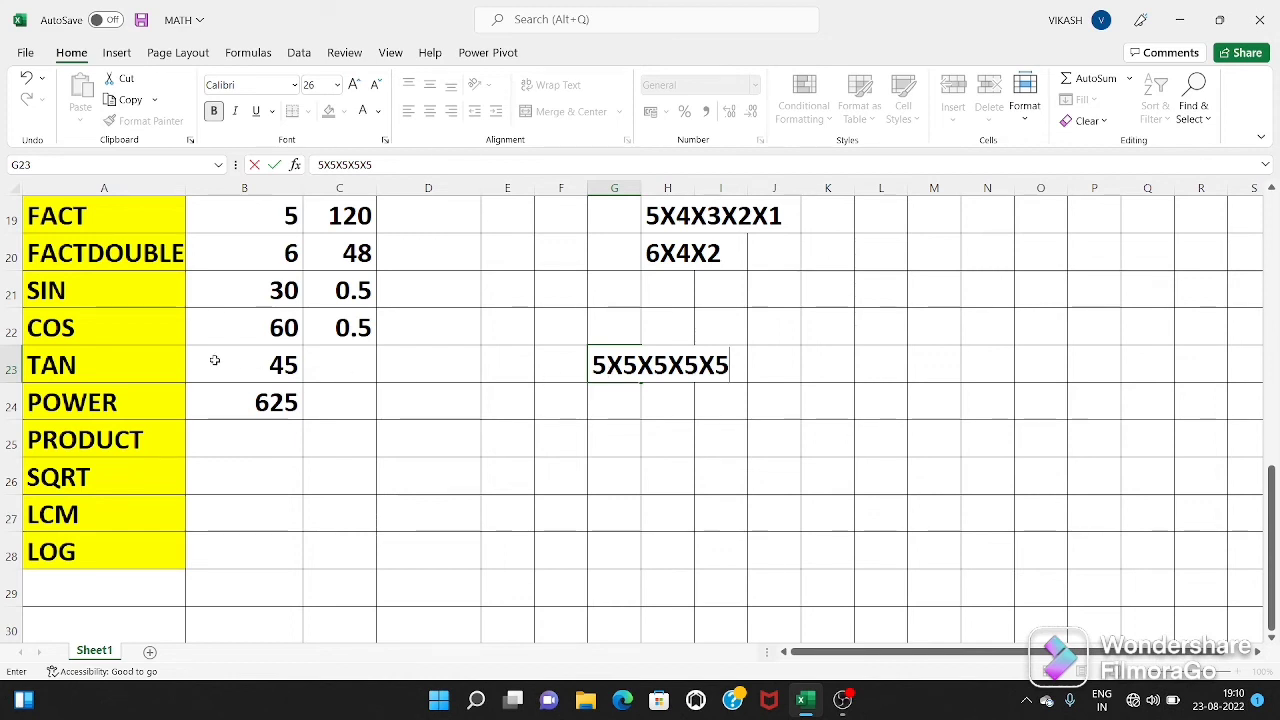
Enter the formula =PRODUCT(20,10,15) in B25 to multiply the three numbers.
click(286, 460)
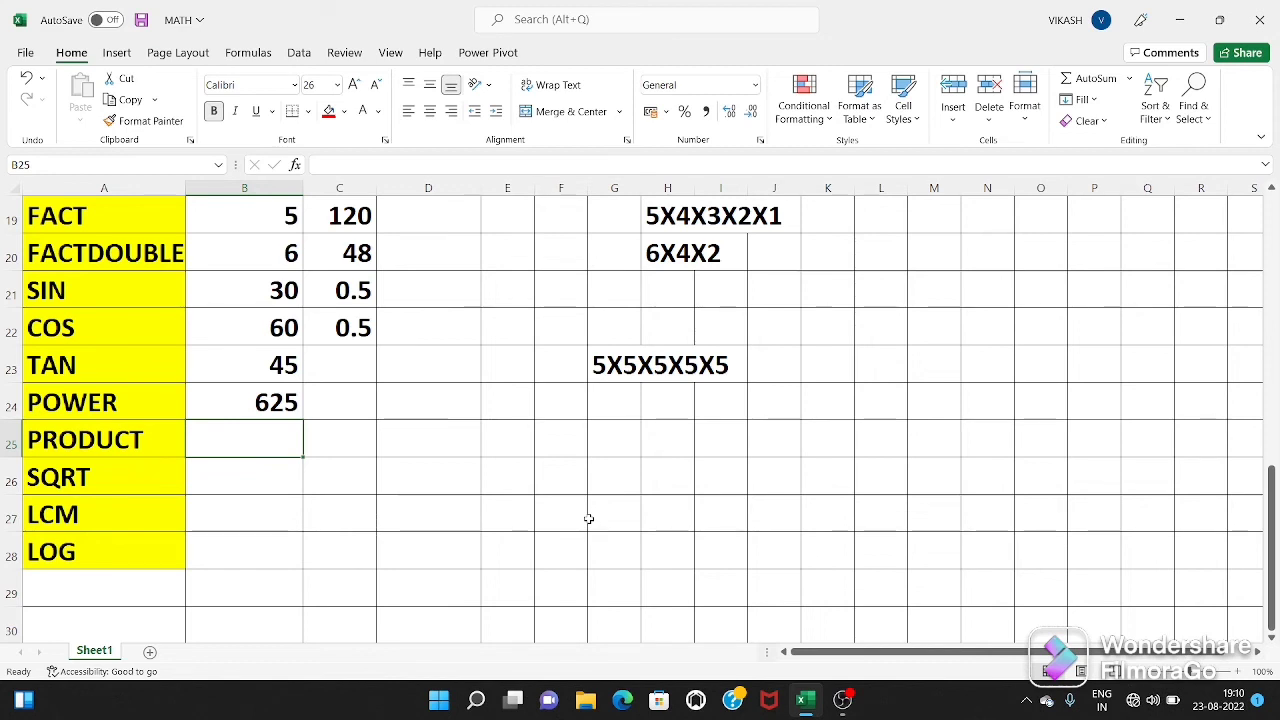
text(=)
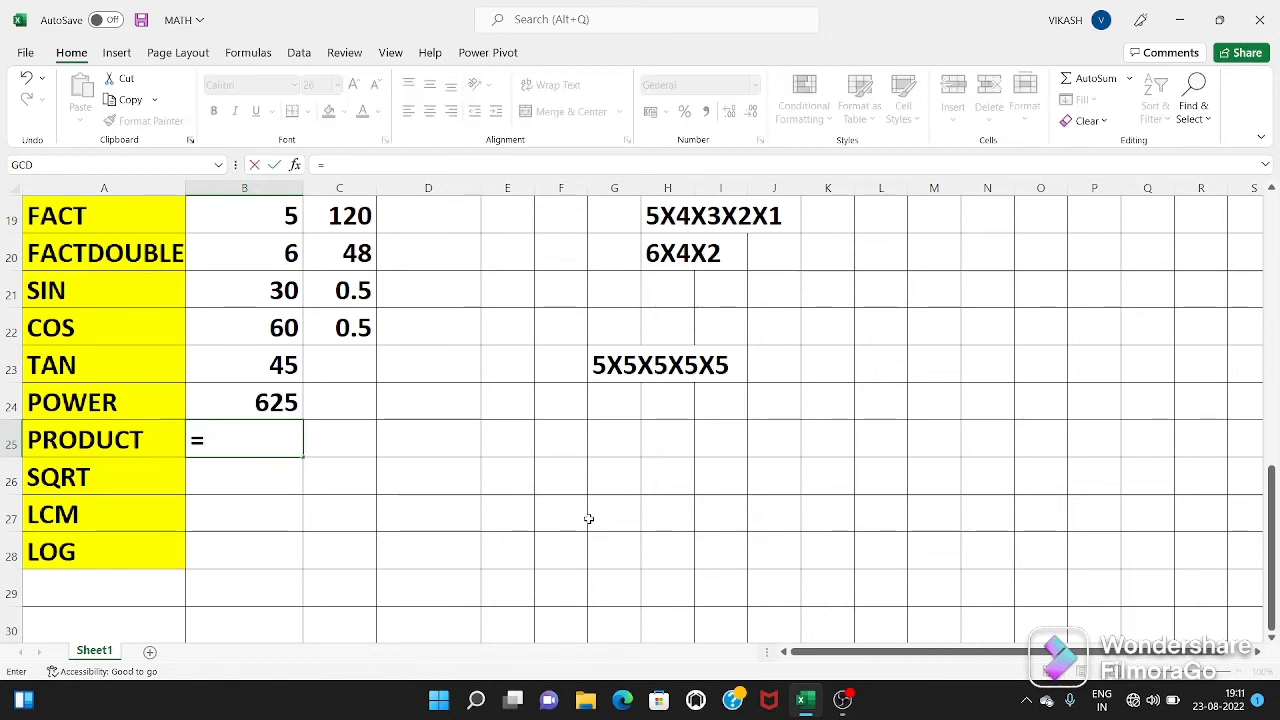
text(PRODU)
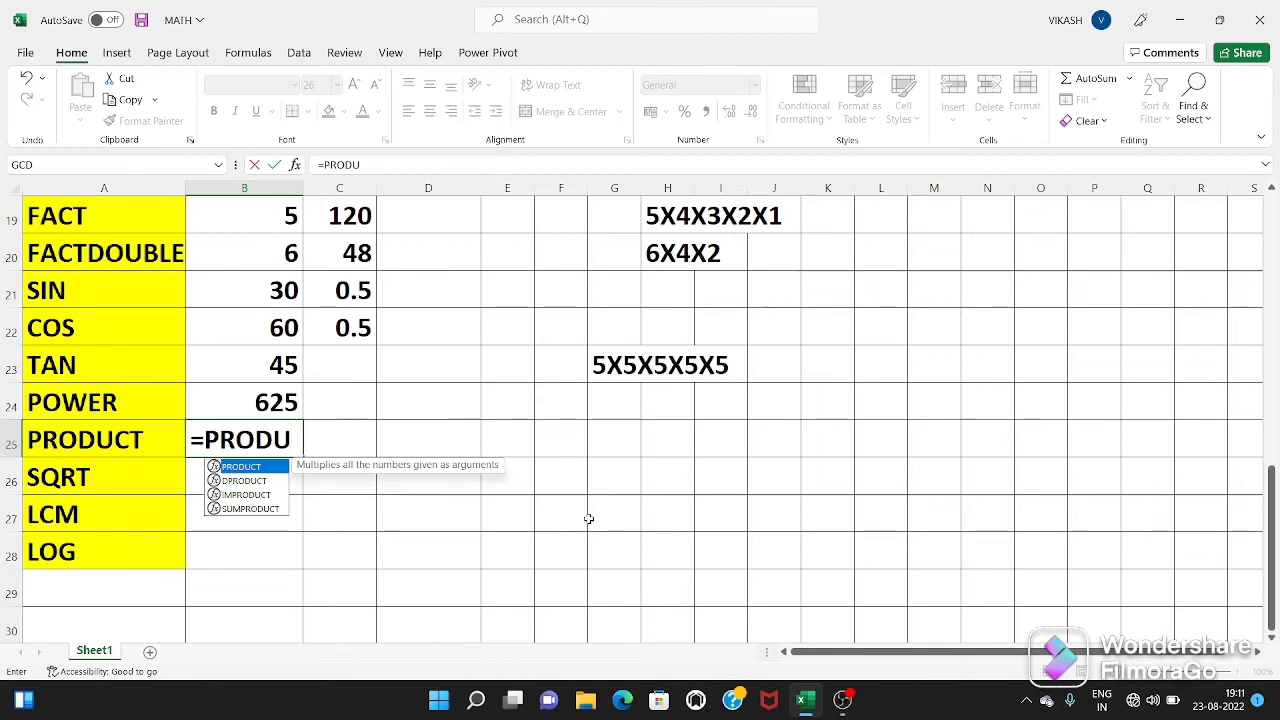
key(Tab)
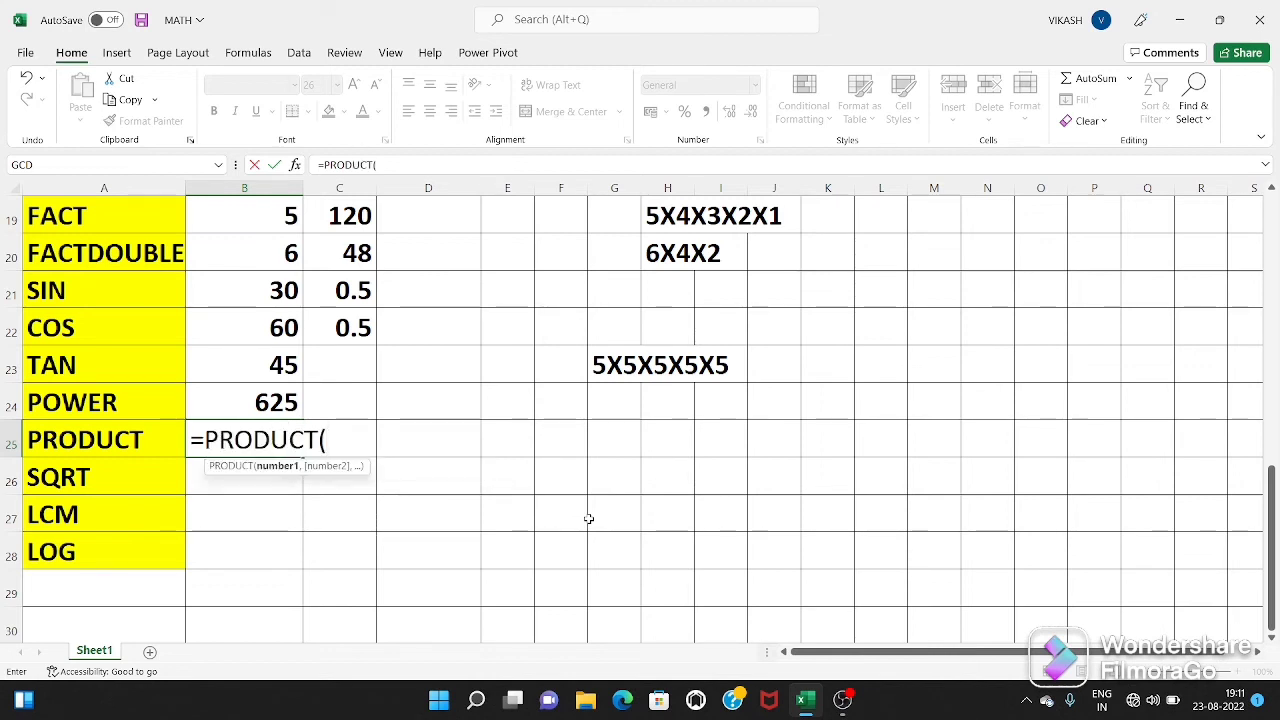
text(20,)
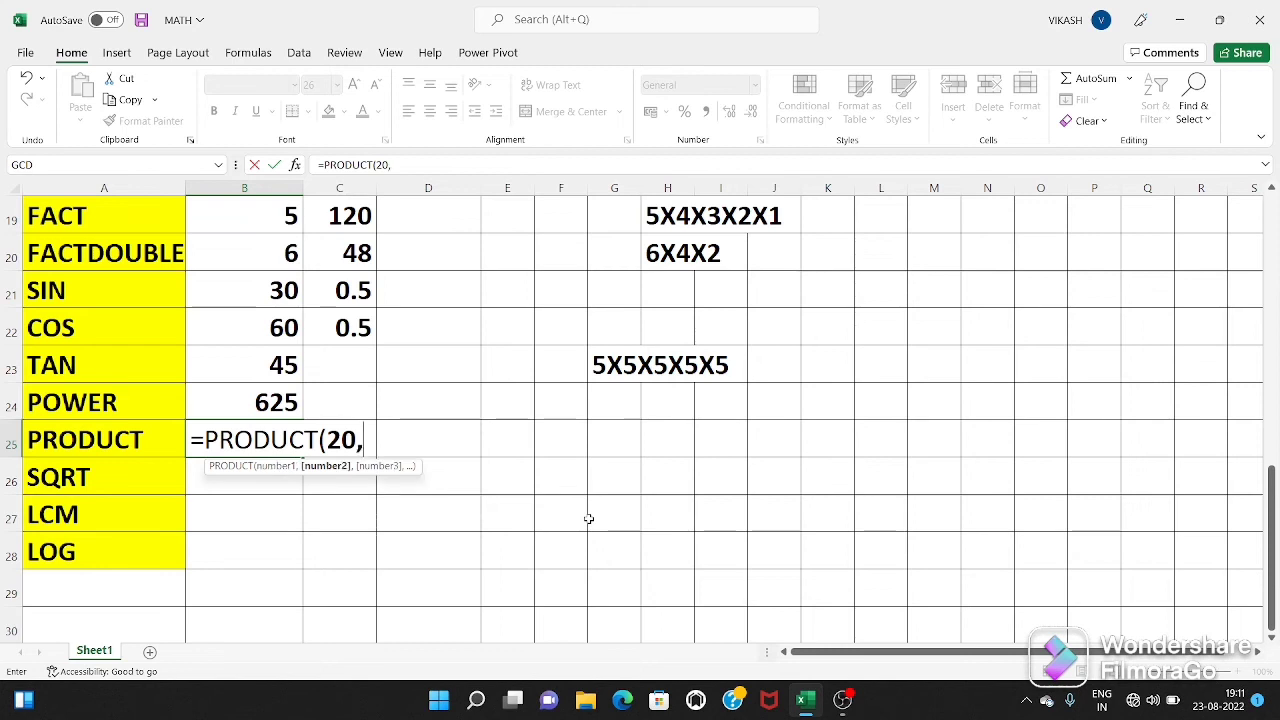
text(10,)
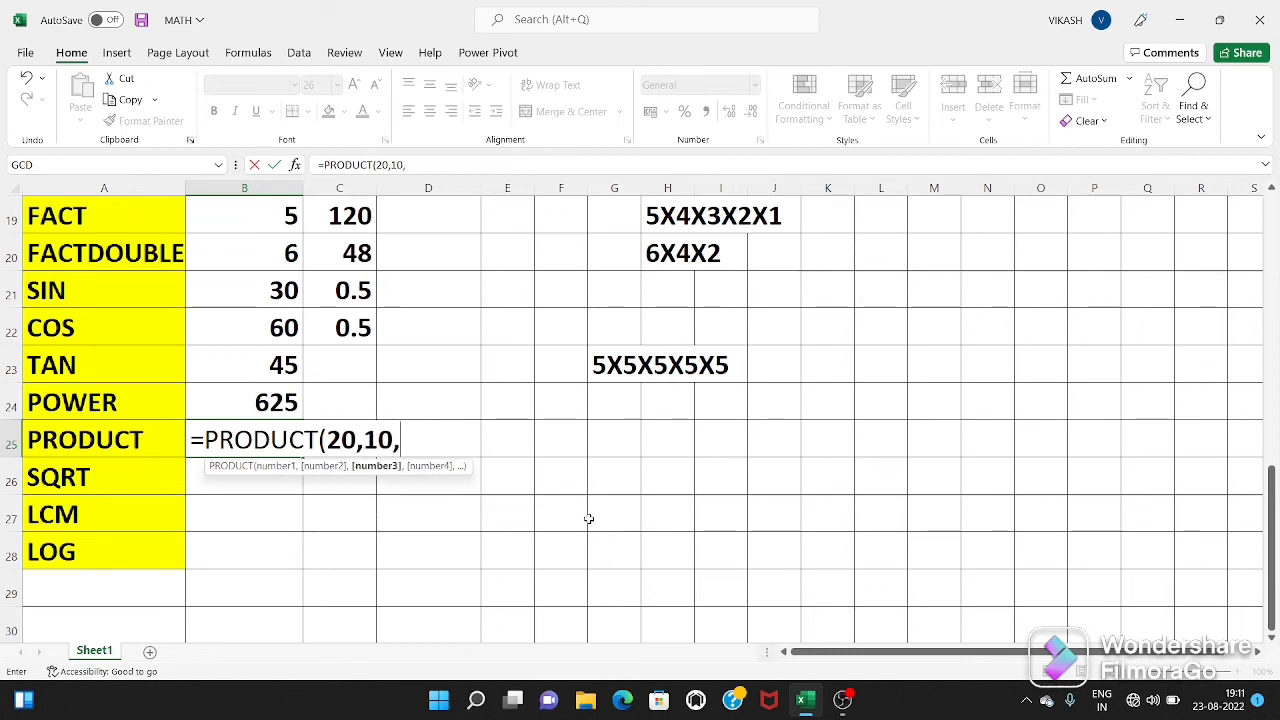
text(15)
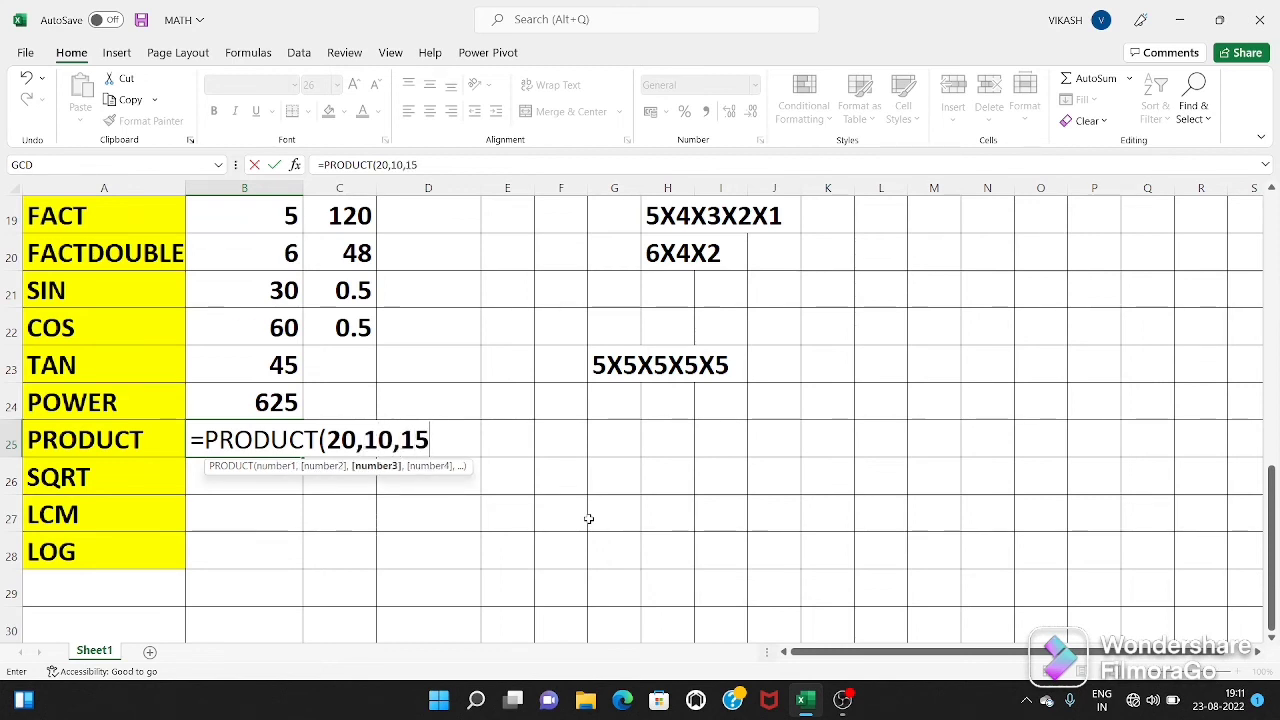
text())
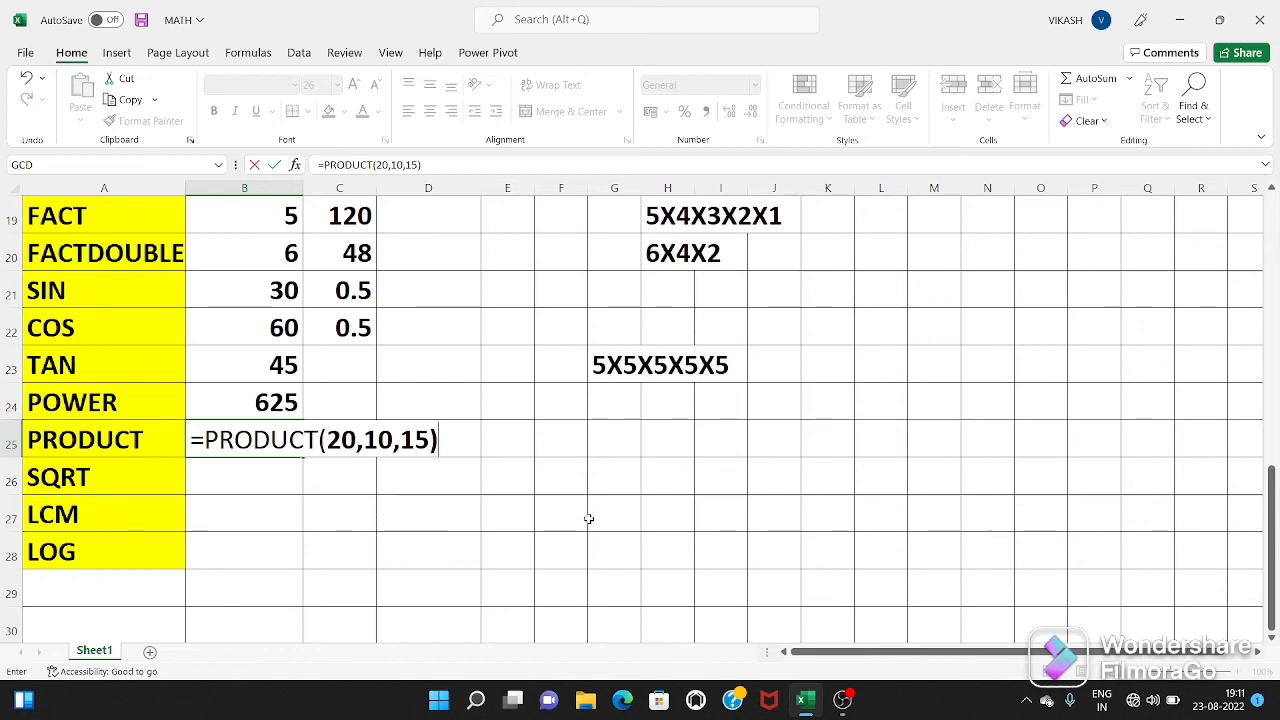
key(Return)
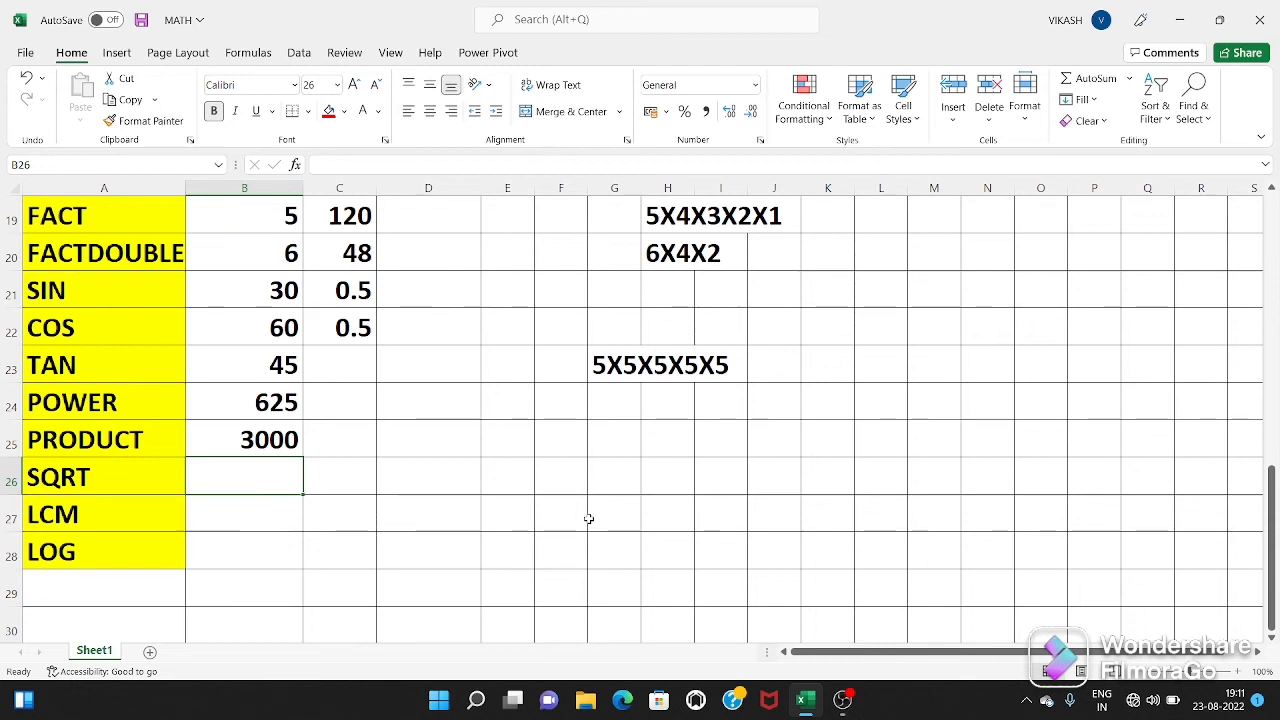
Enter the formula =SQRT(49) in B26 to calculate the square root for the SQRT row.
text(=)
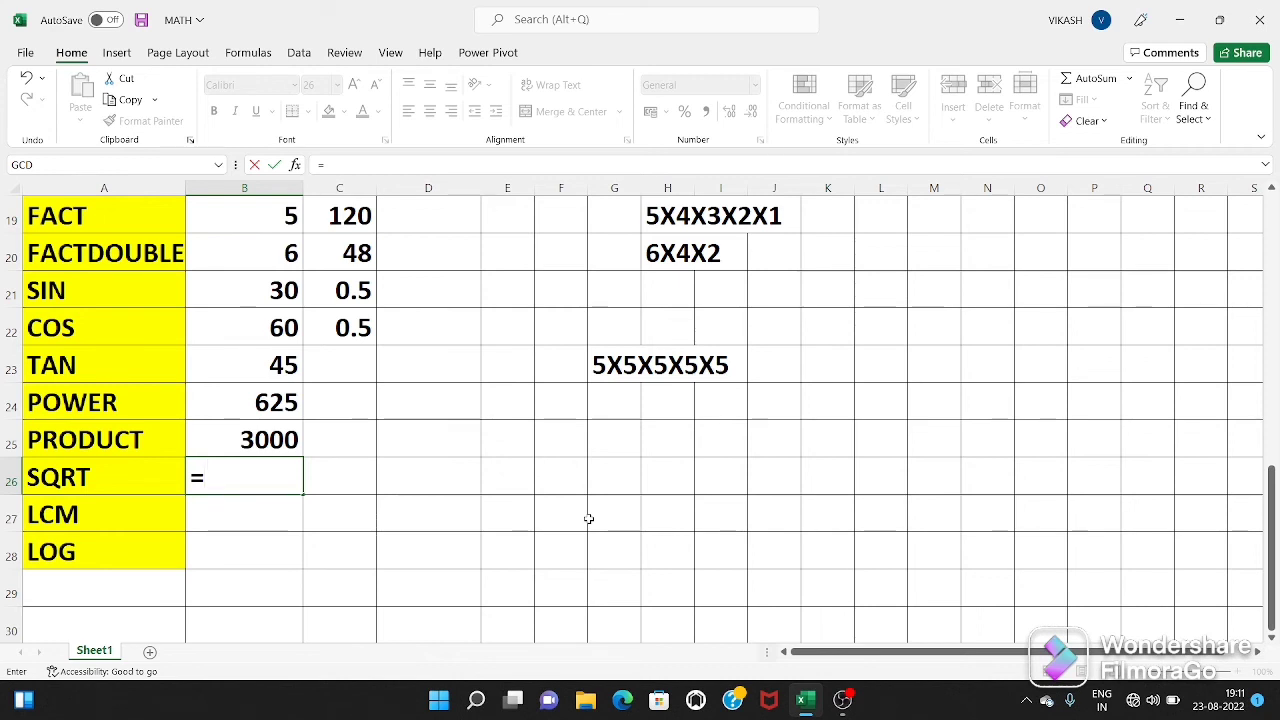
text(SQR)
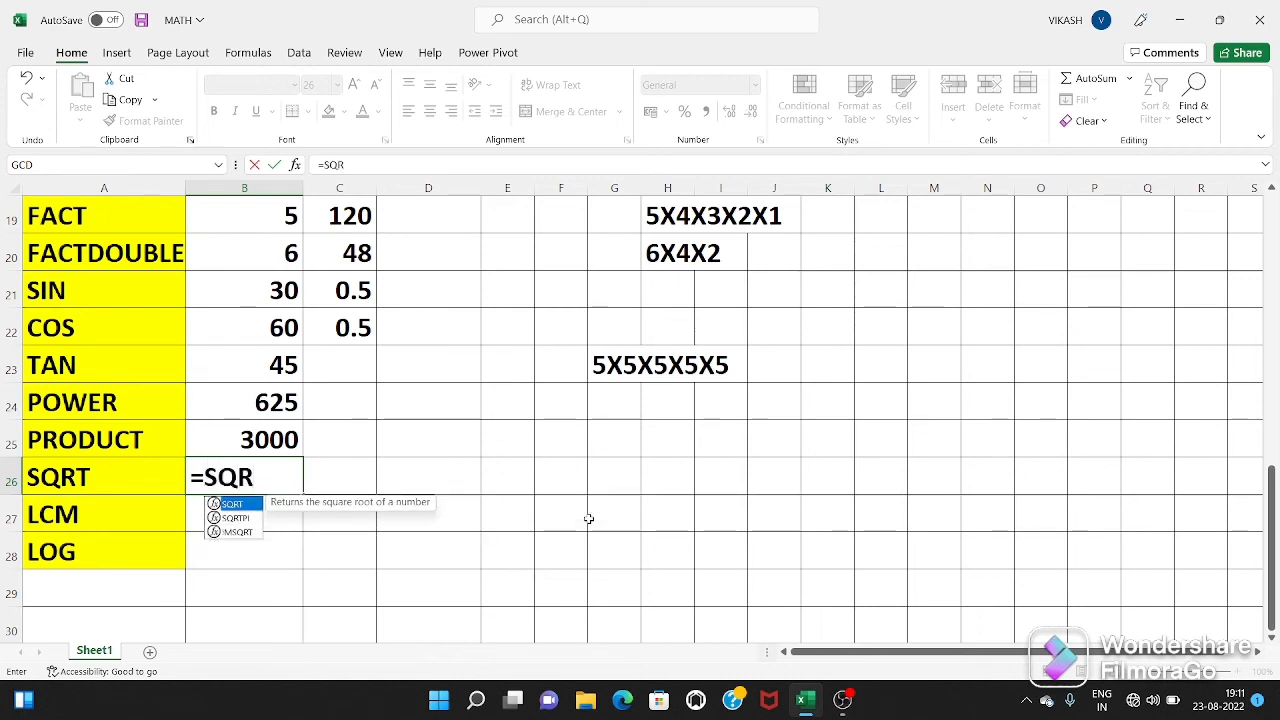
key(Tab)
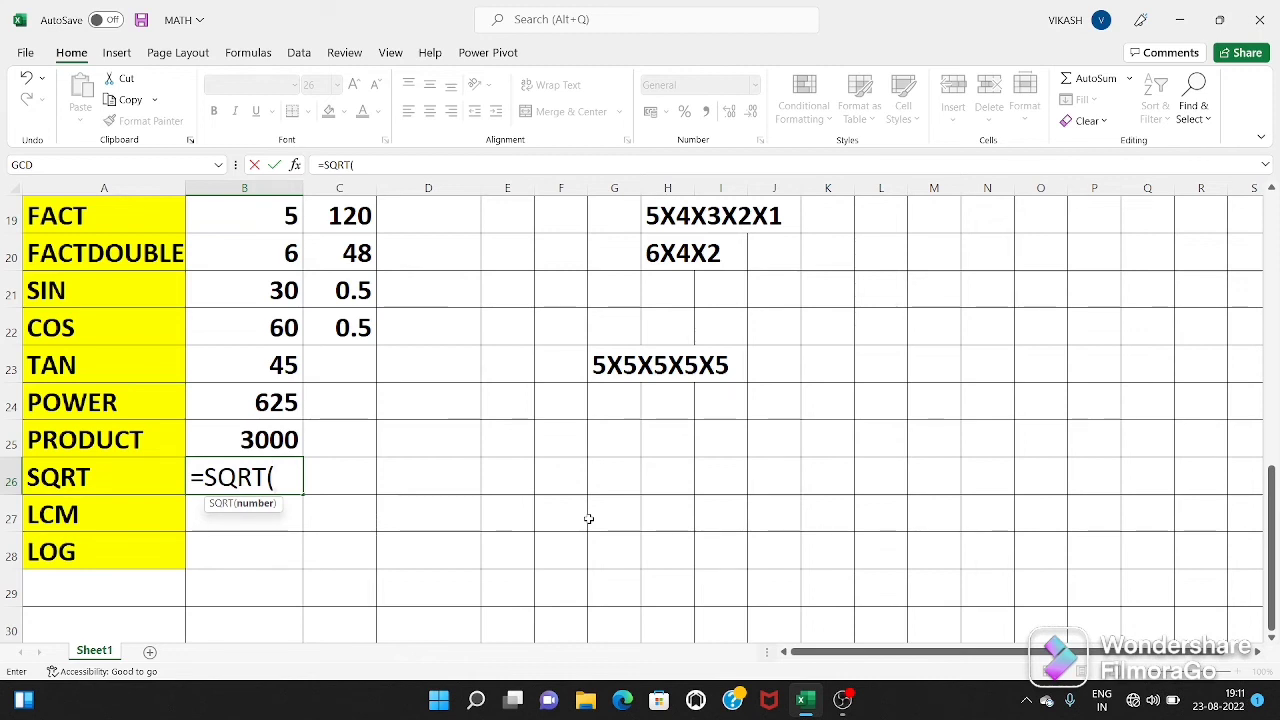
text(49)
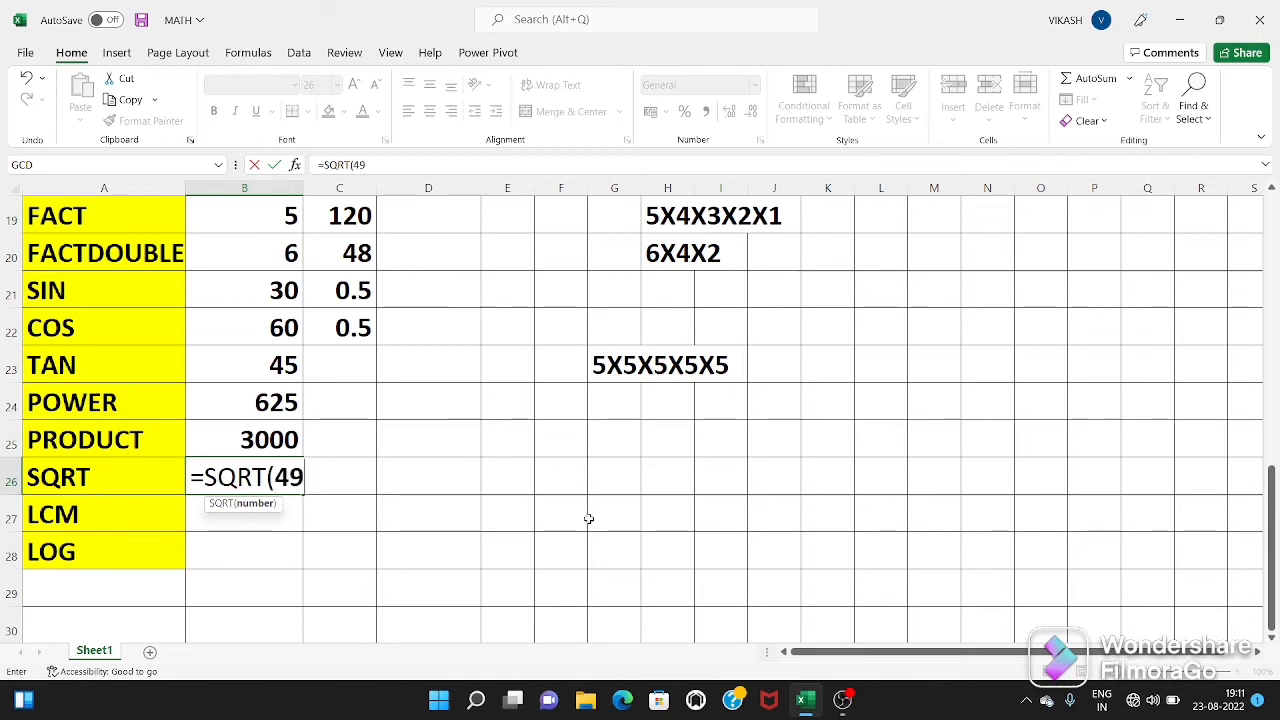
text())
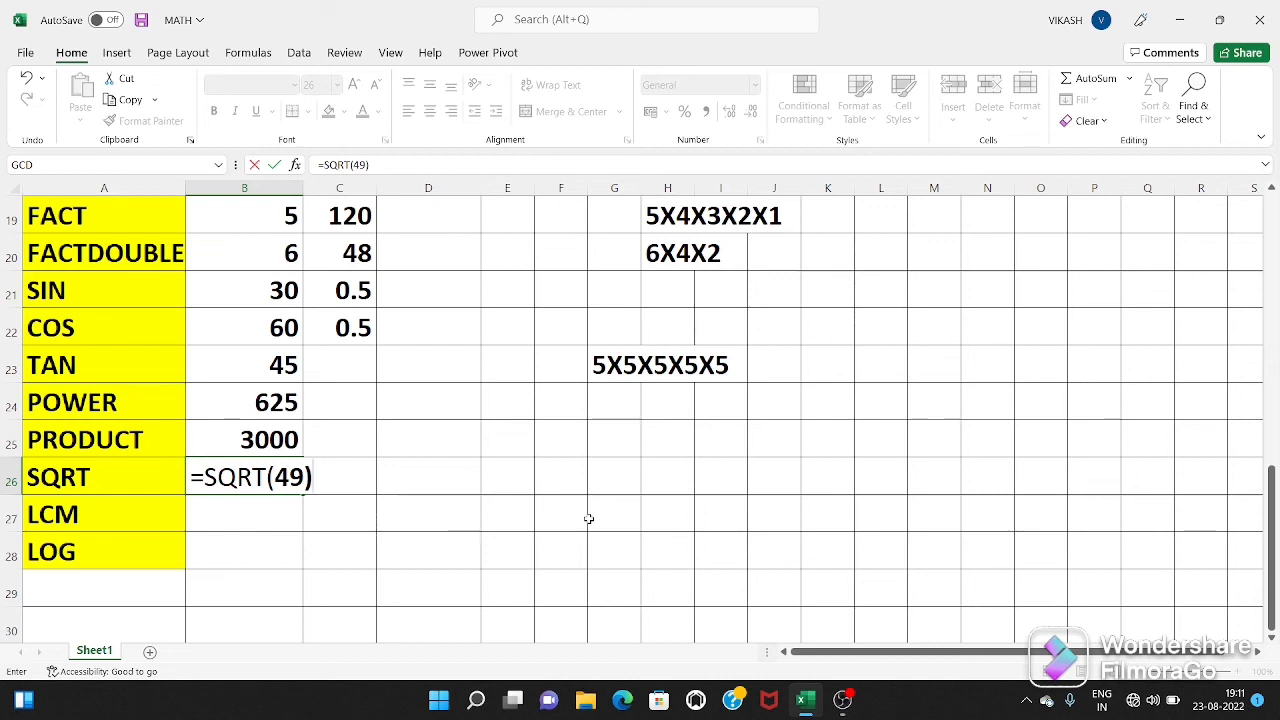
key(Return)
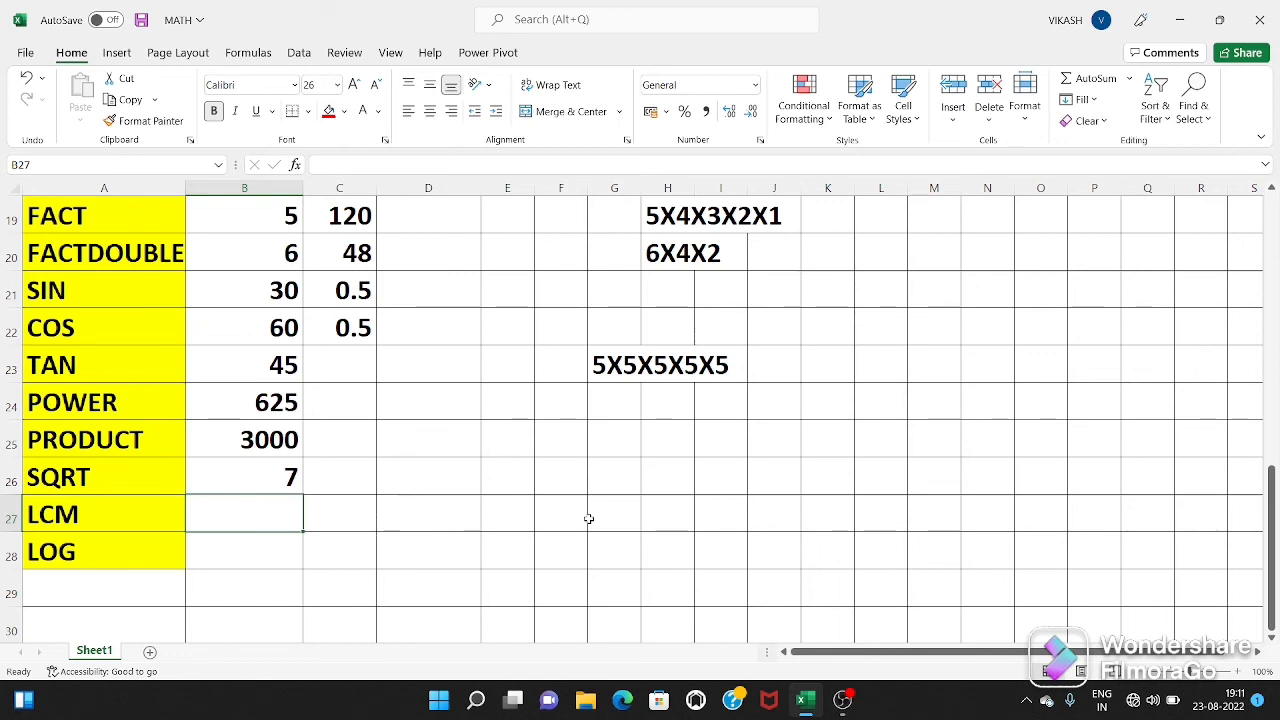
Enter the formula =LCM(45,30,20,10) in B27 to find the least common multiple of the four numbers.
text(=)
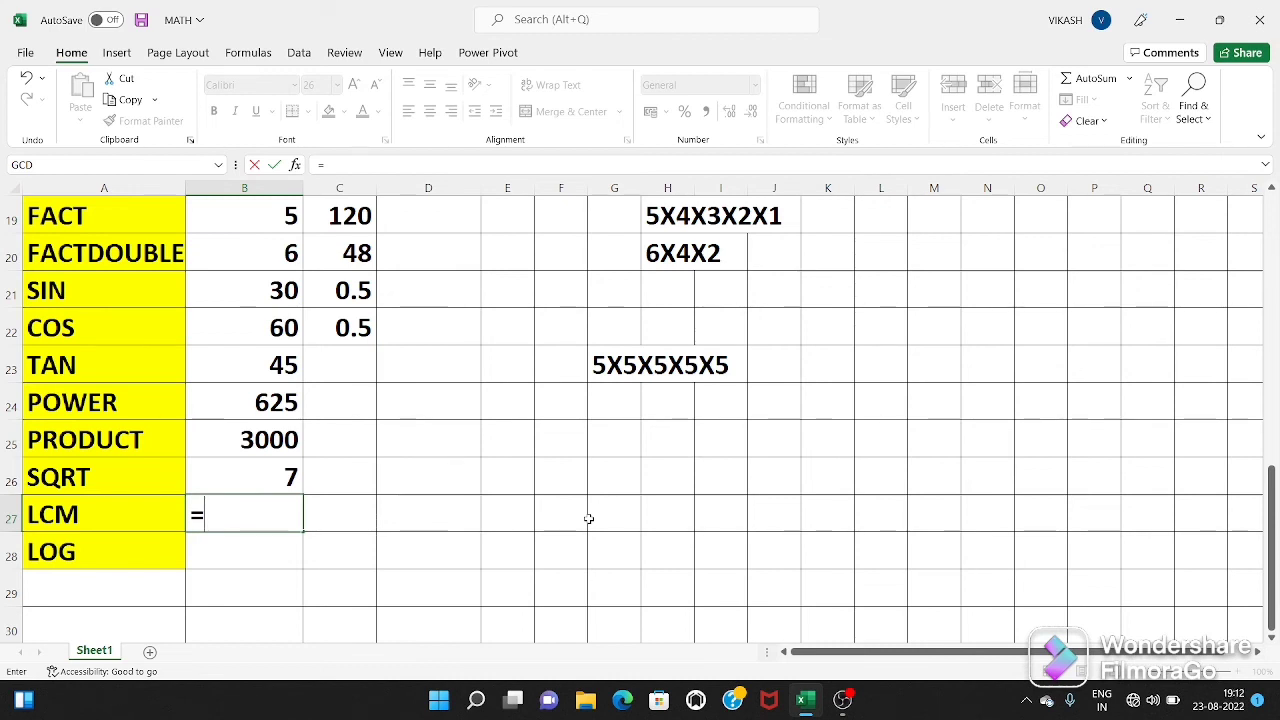
text(L)
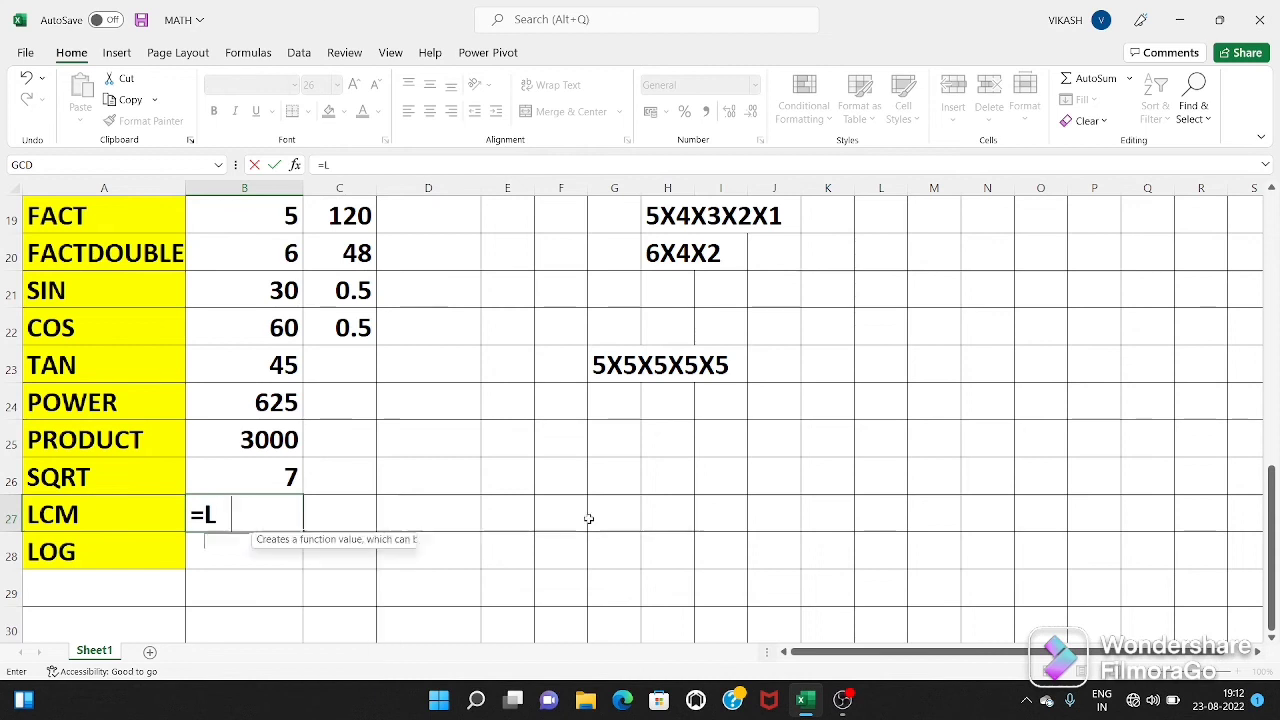
text(CM()
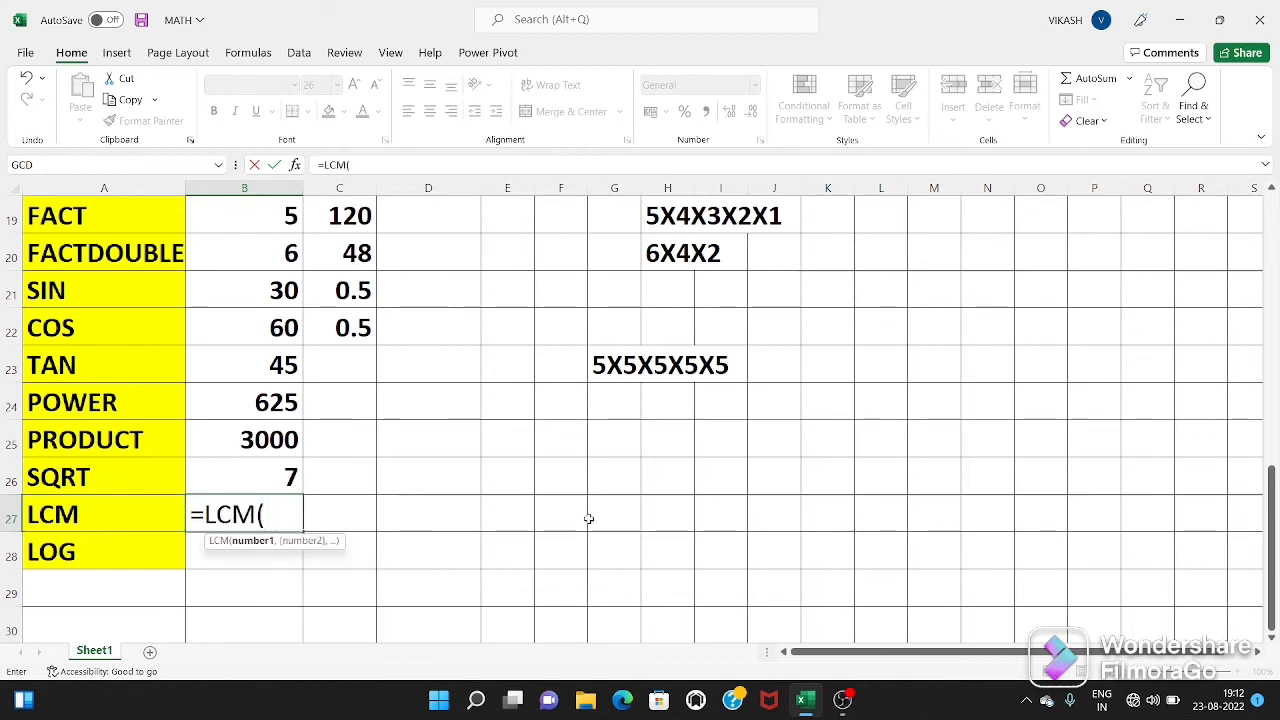
text(45)
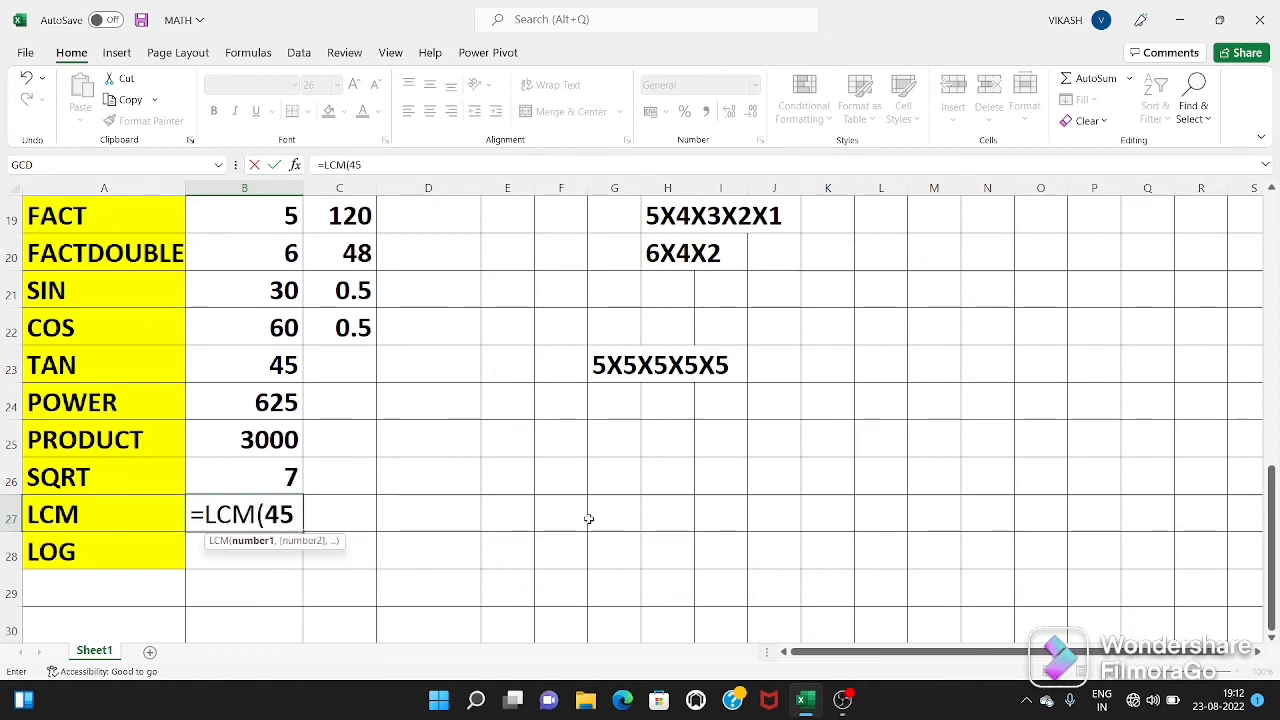
text(,30,)
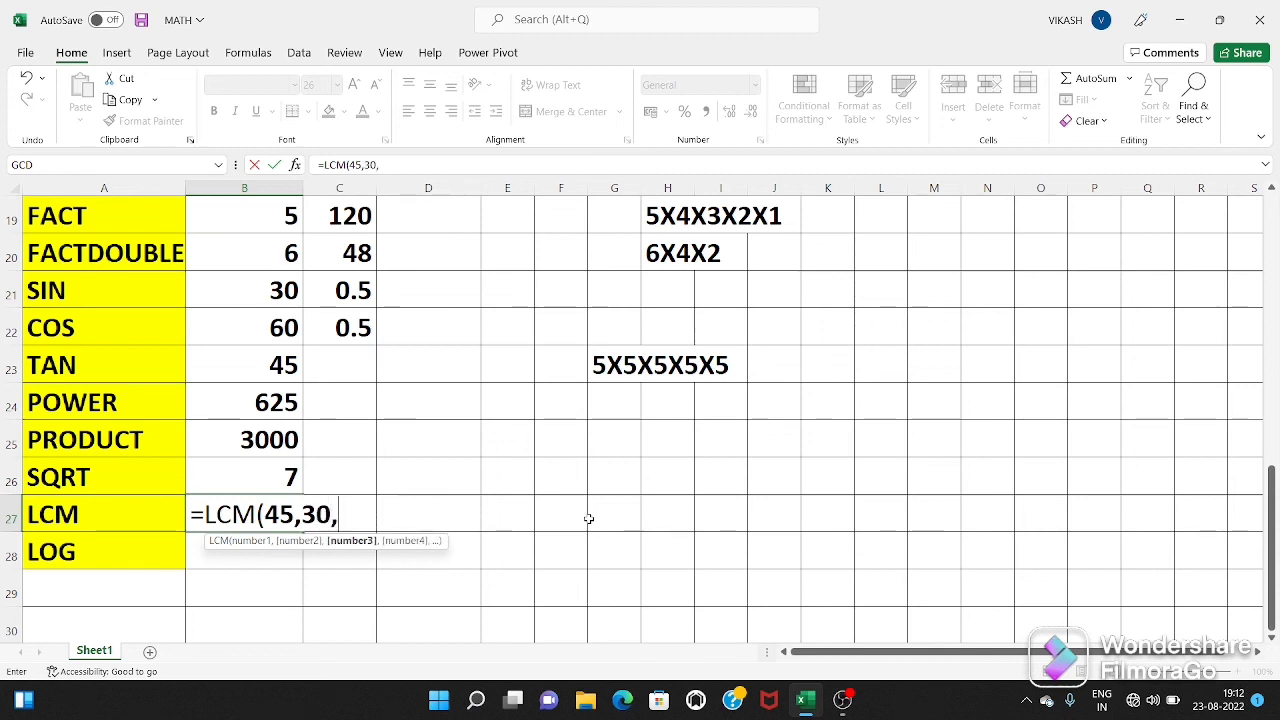
text(20,)
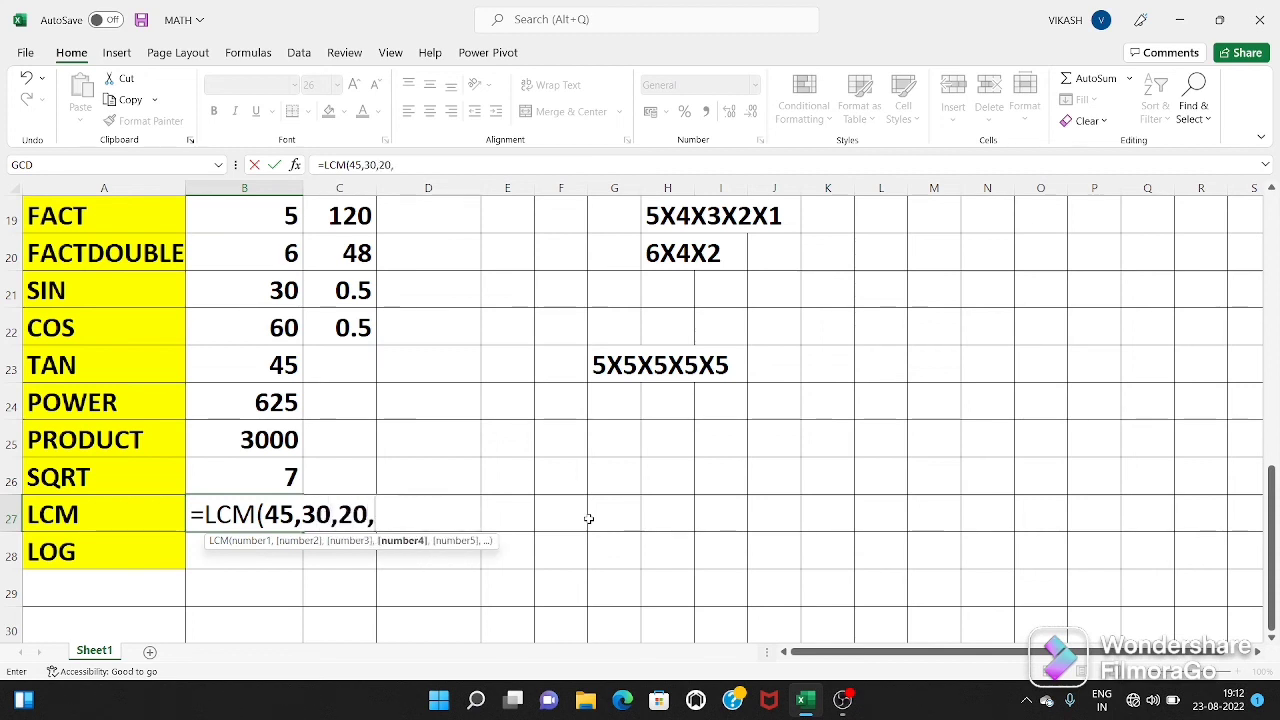
text(10)
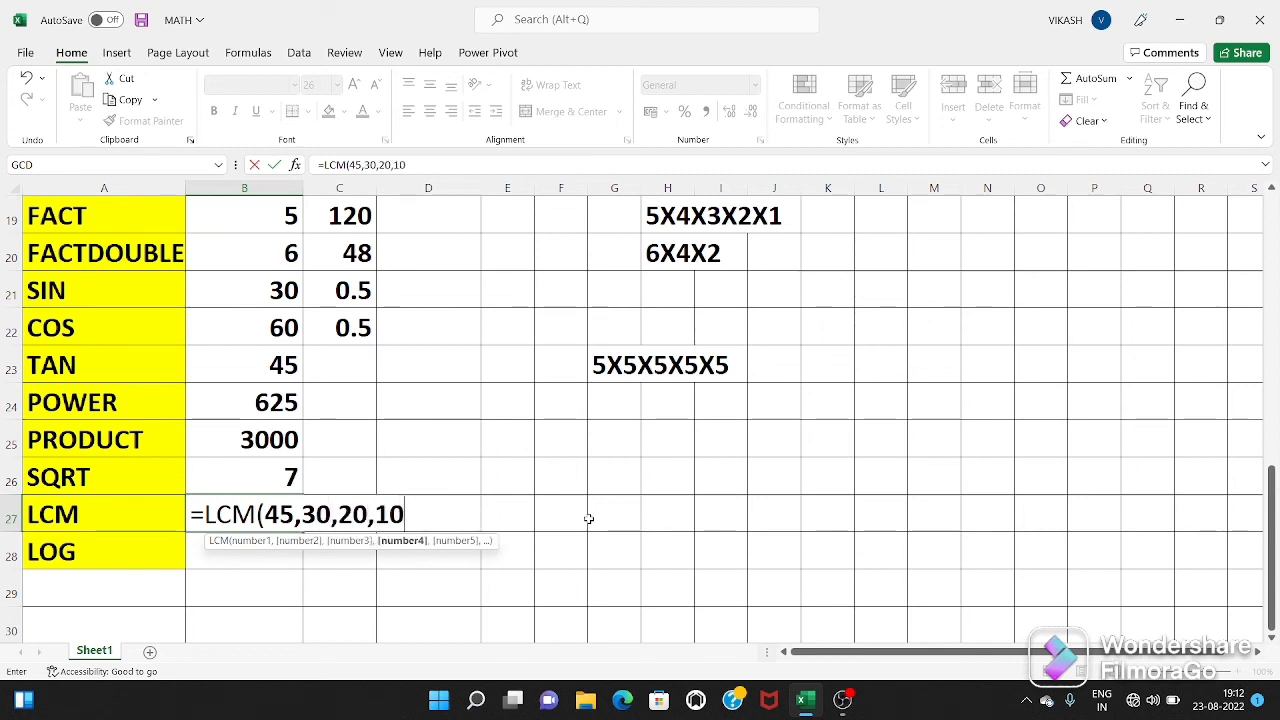
text())
key(Return)
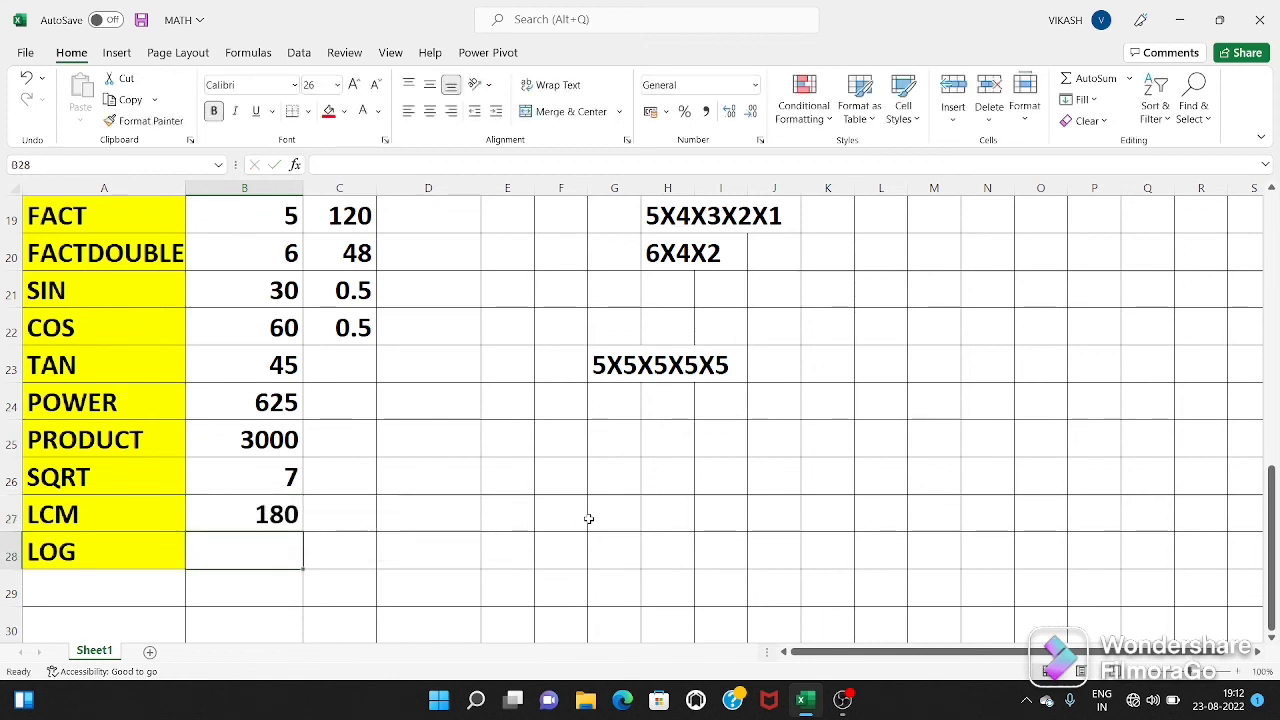
Enter the formula =LOG(10,2) in B28 to calculate the logarithm of 10 to base 2.
click(265, 520)
click(258, 543)
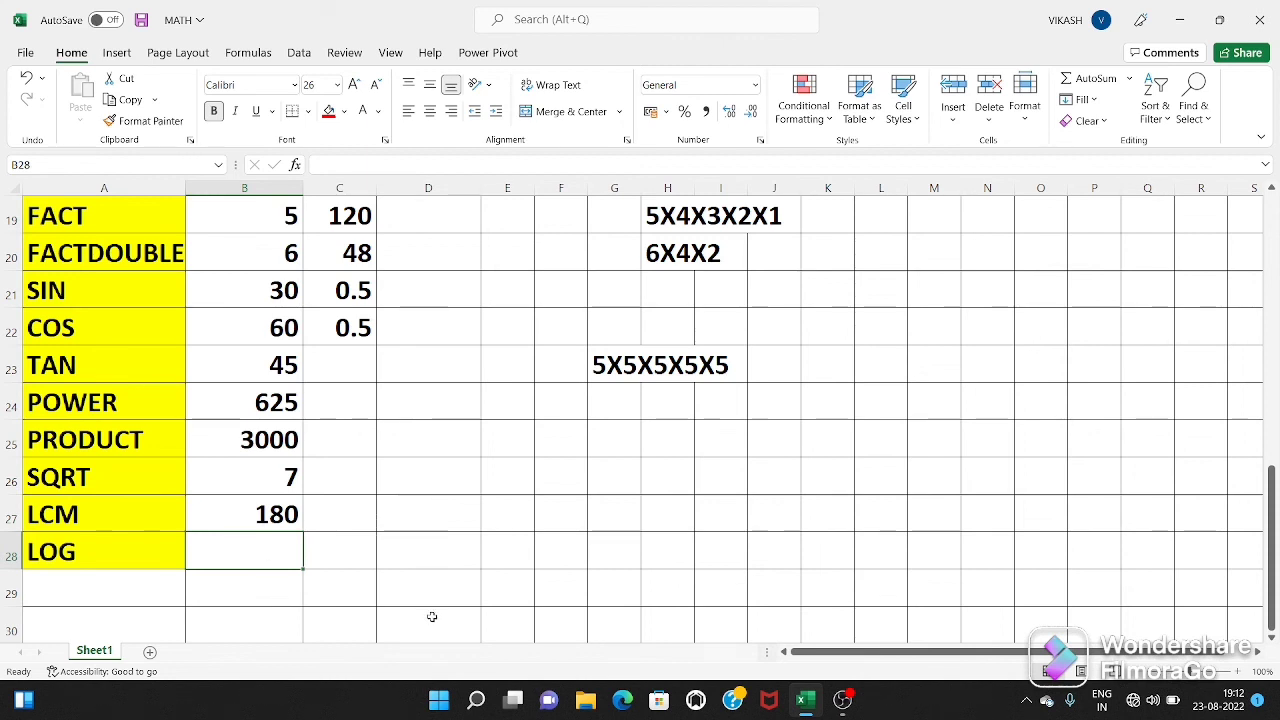
text(=L)
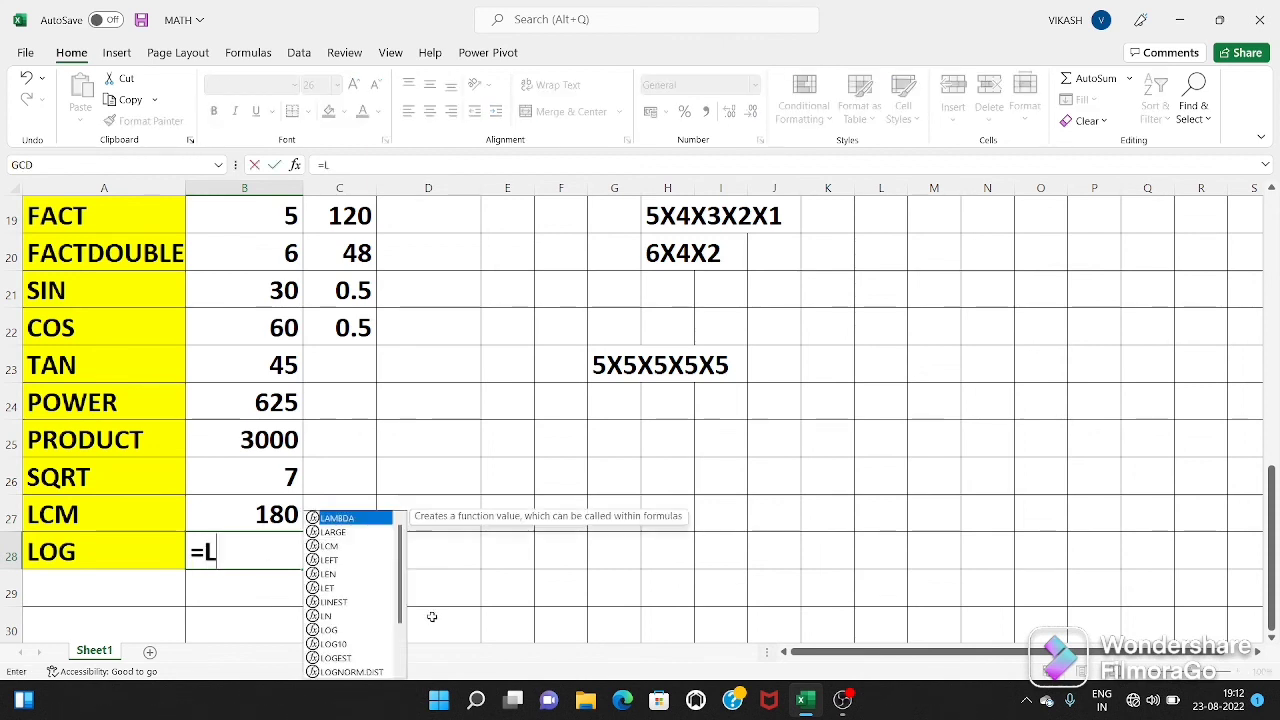
text(OG()
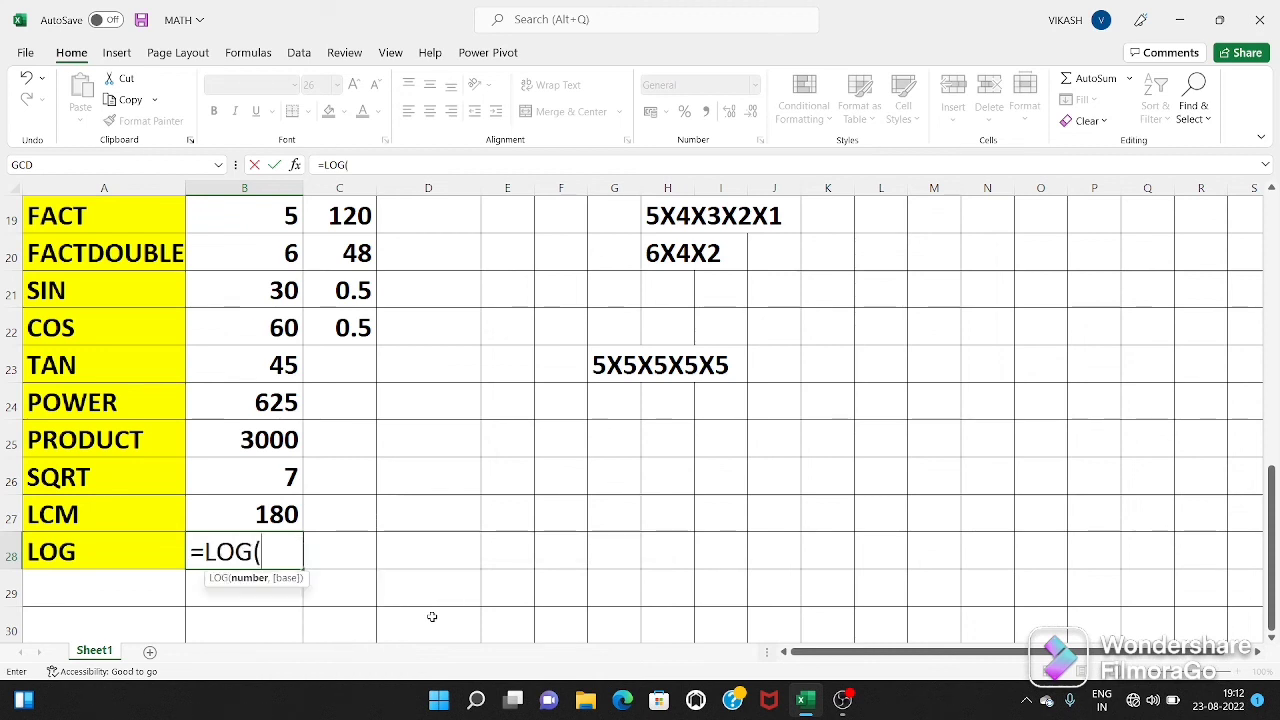
text(10,)
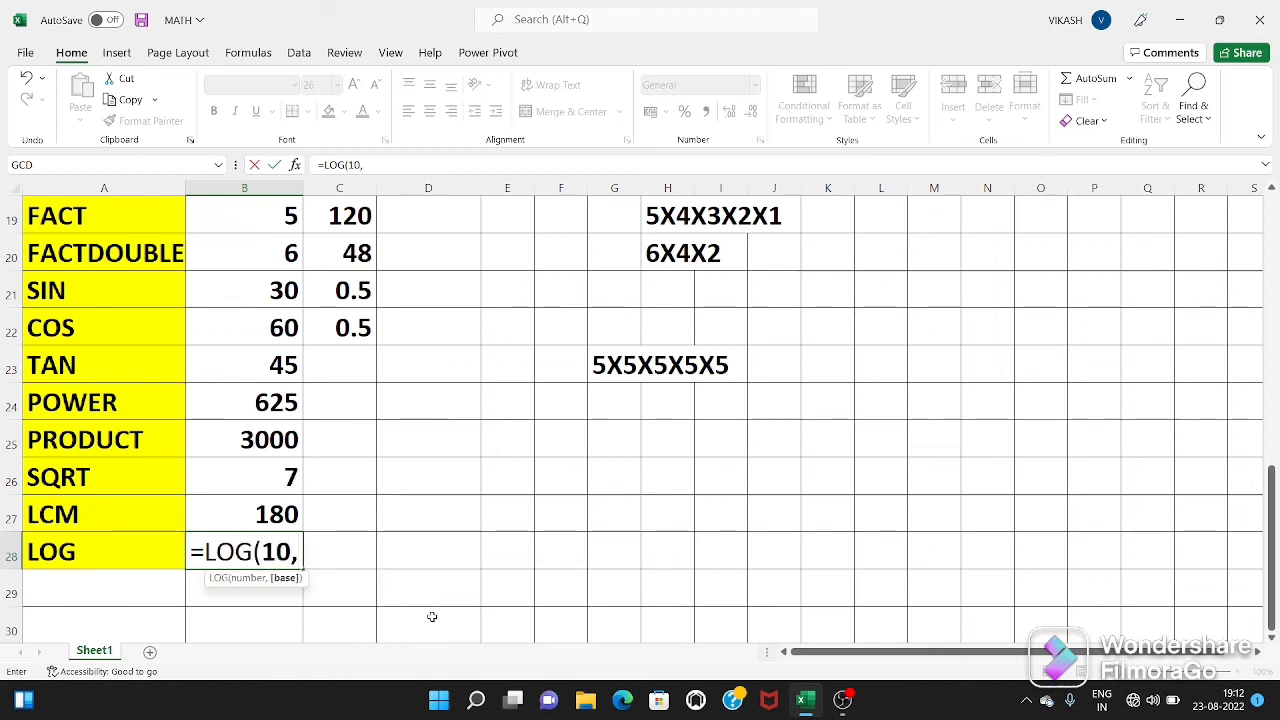
text(2))
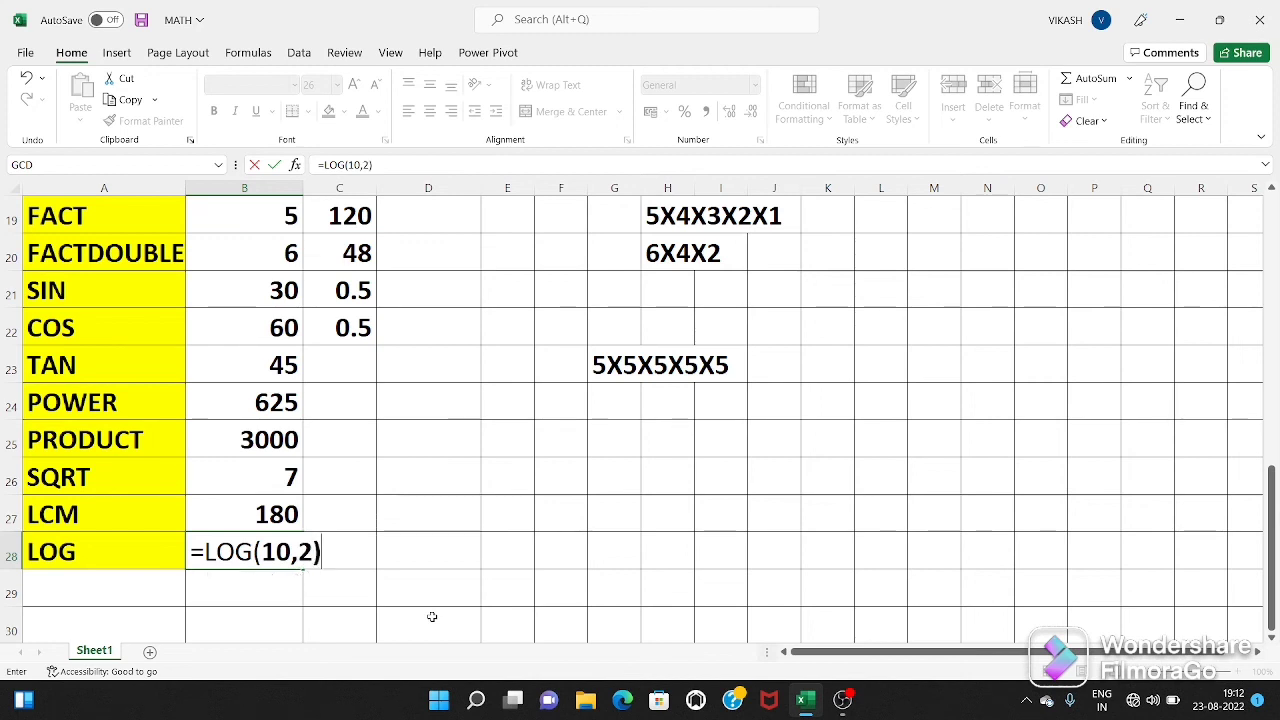
key(Return)
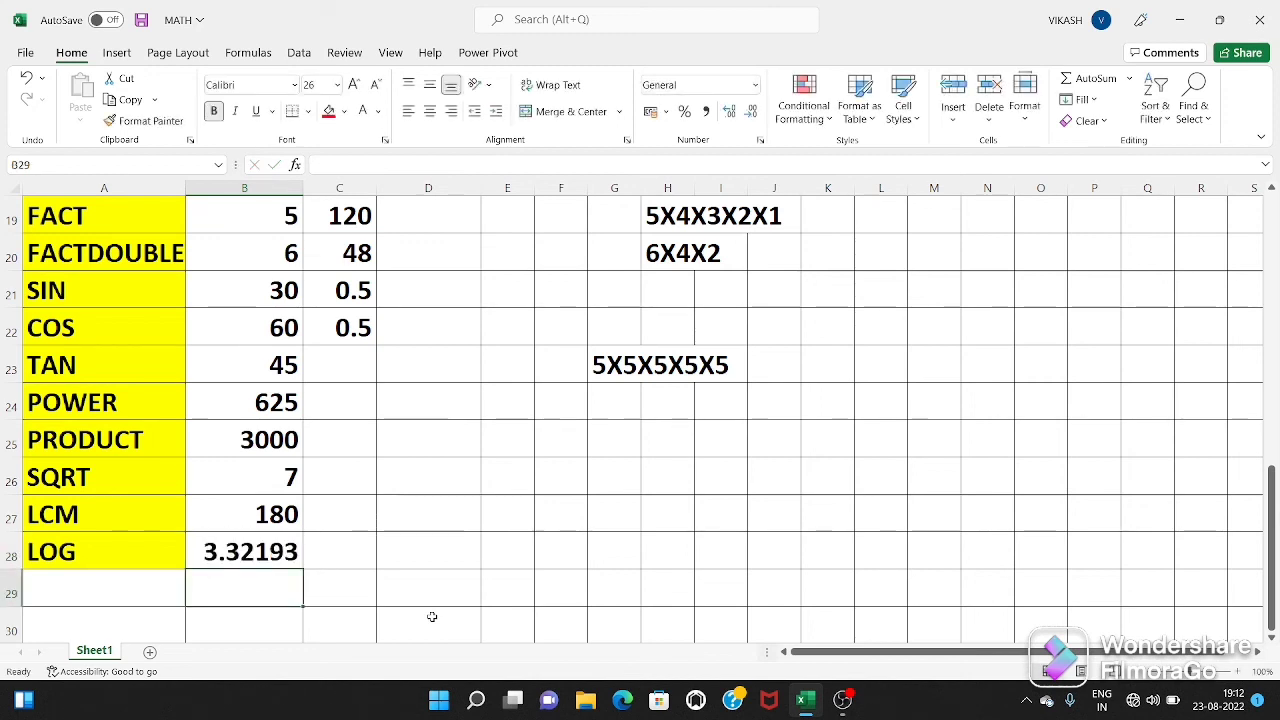
Add a PI row below LOG, with the label PI in A29 and the formula =PI() in B29.
scroll(278, 573, down, 1)
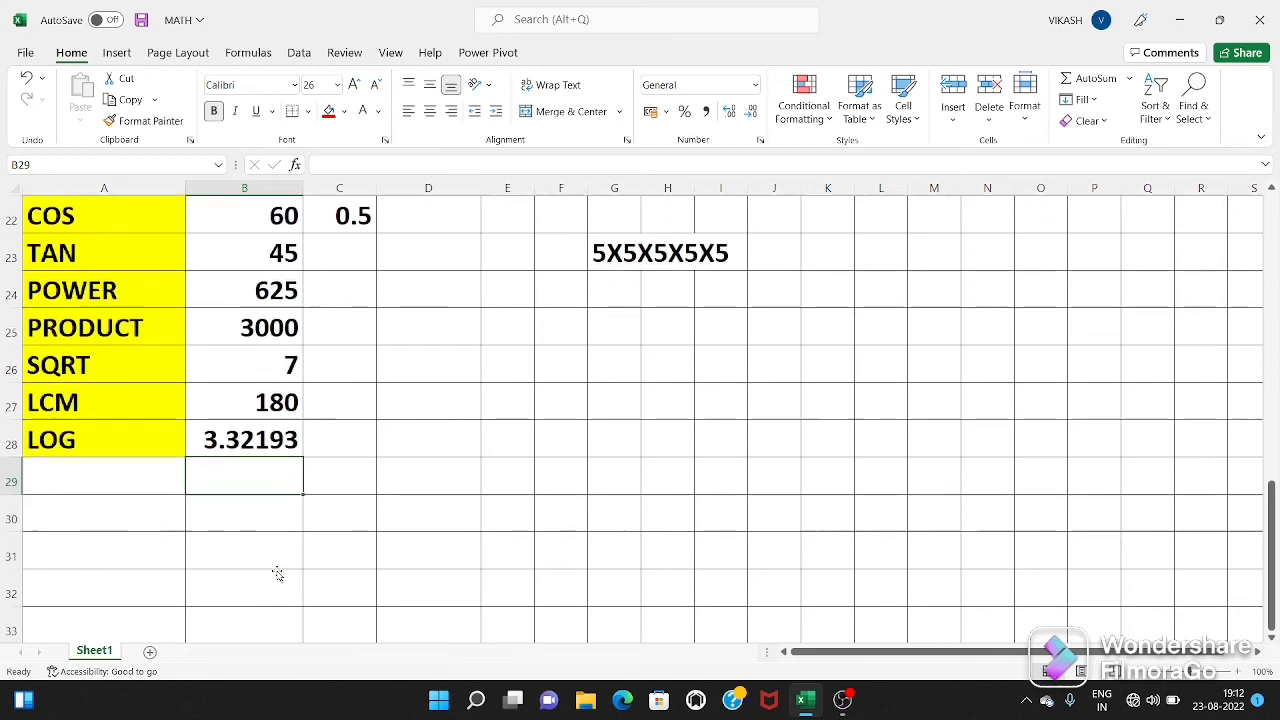
click(54, 477)
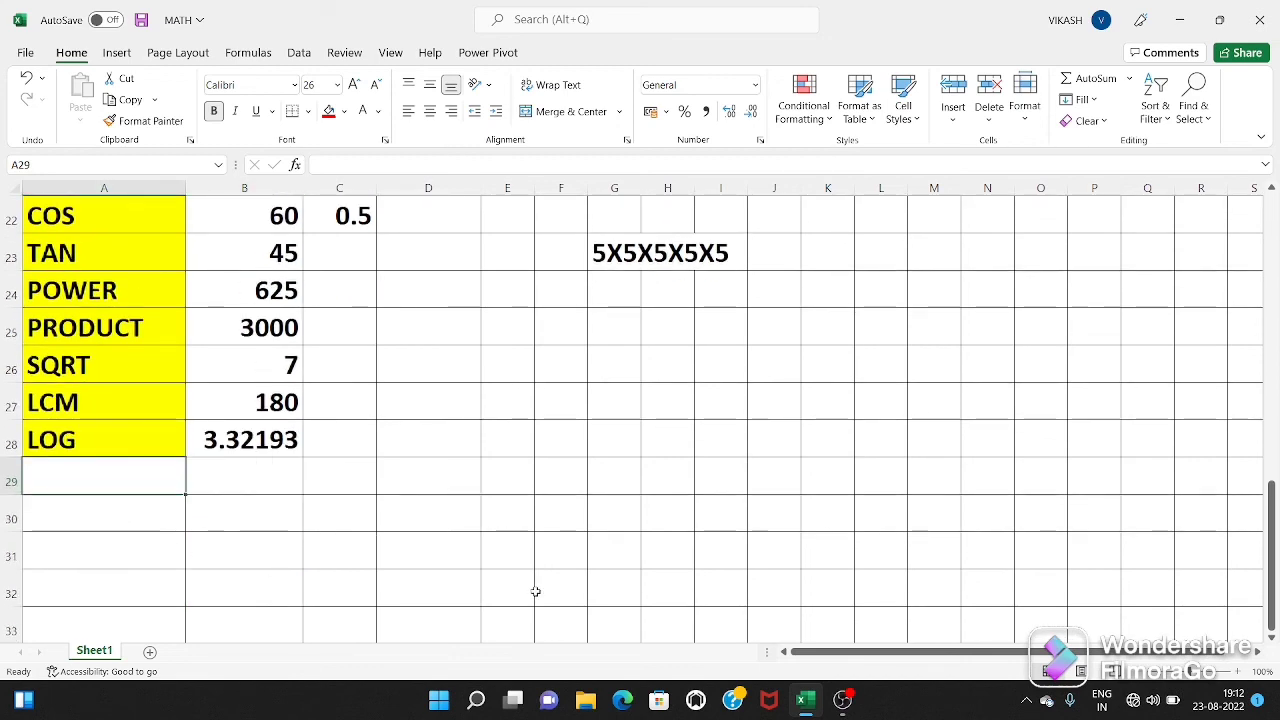
text(PI)
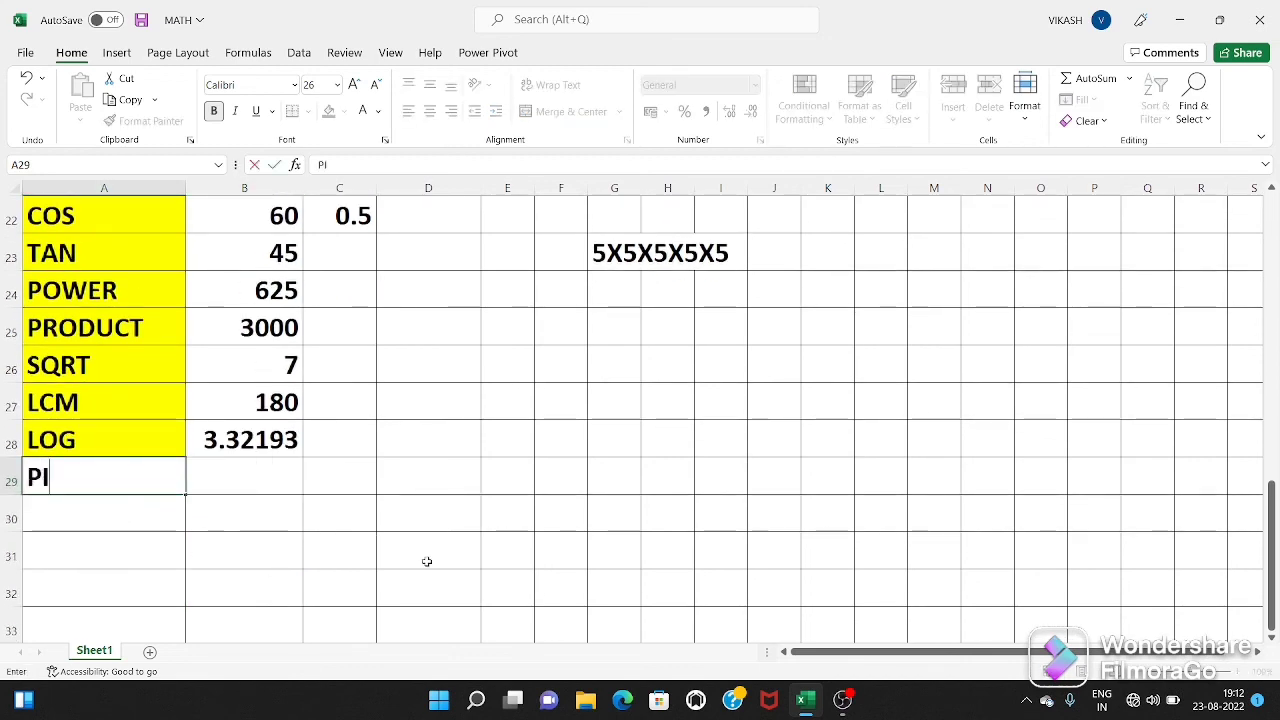
click(254, 472)
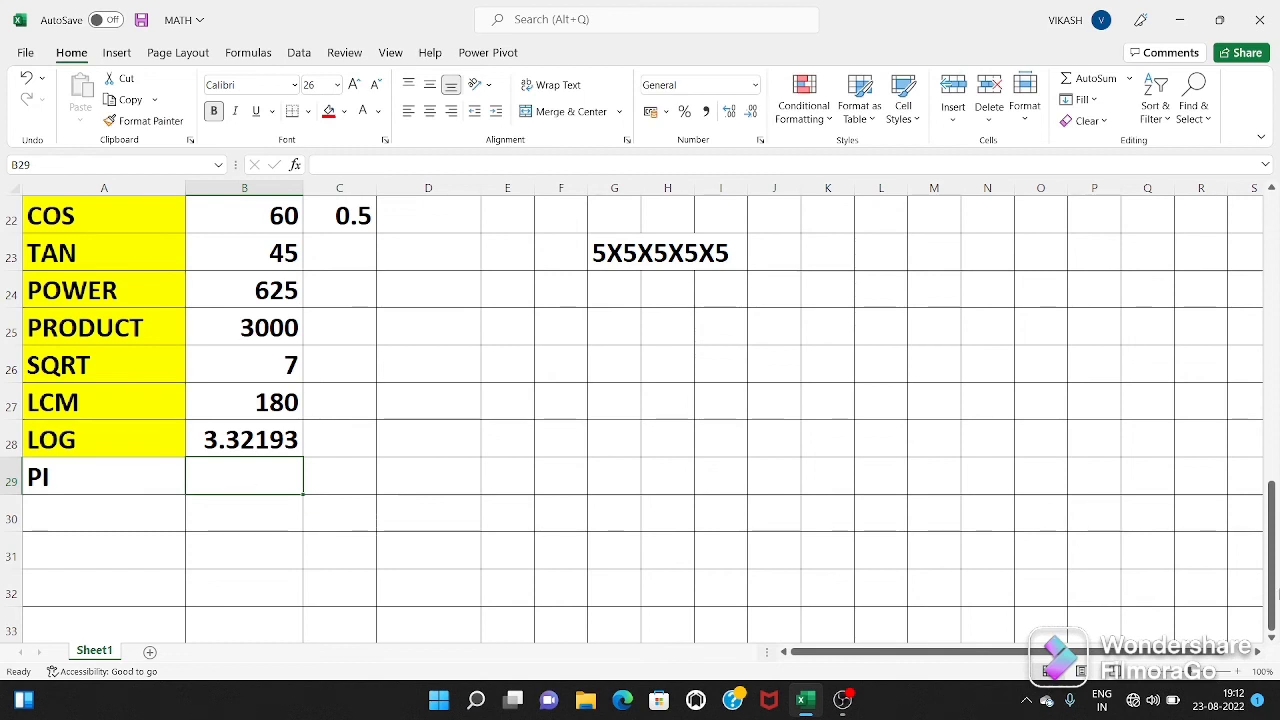
text(=P)
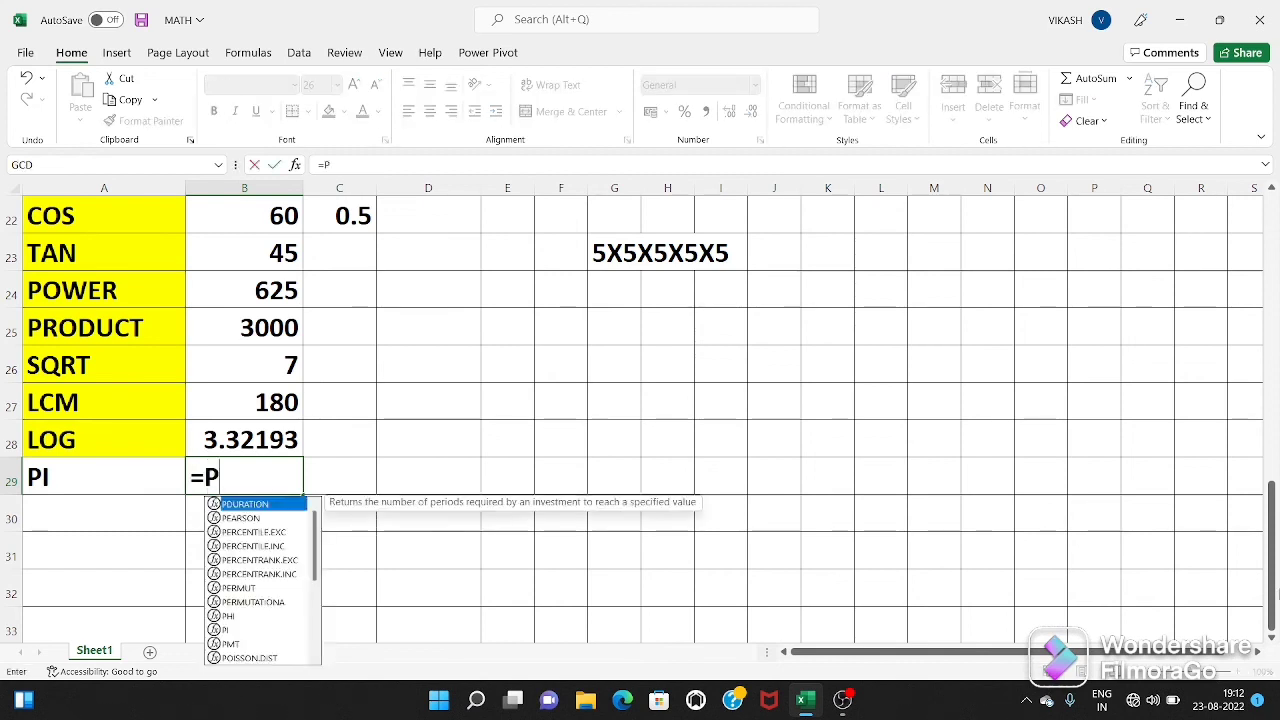
text(I())
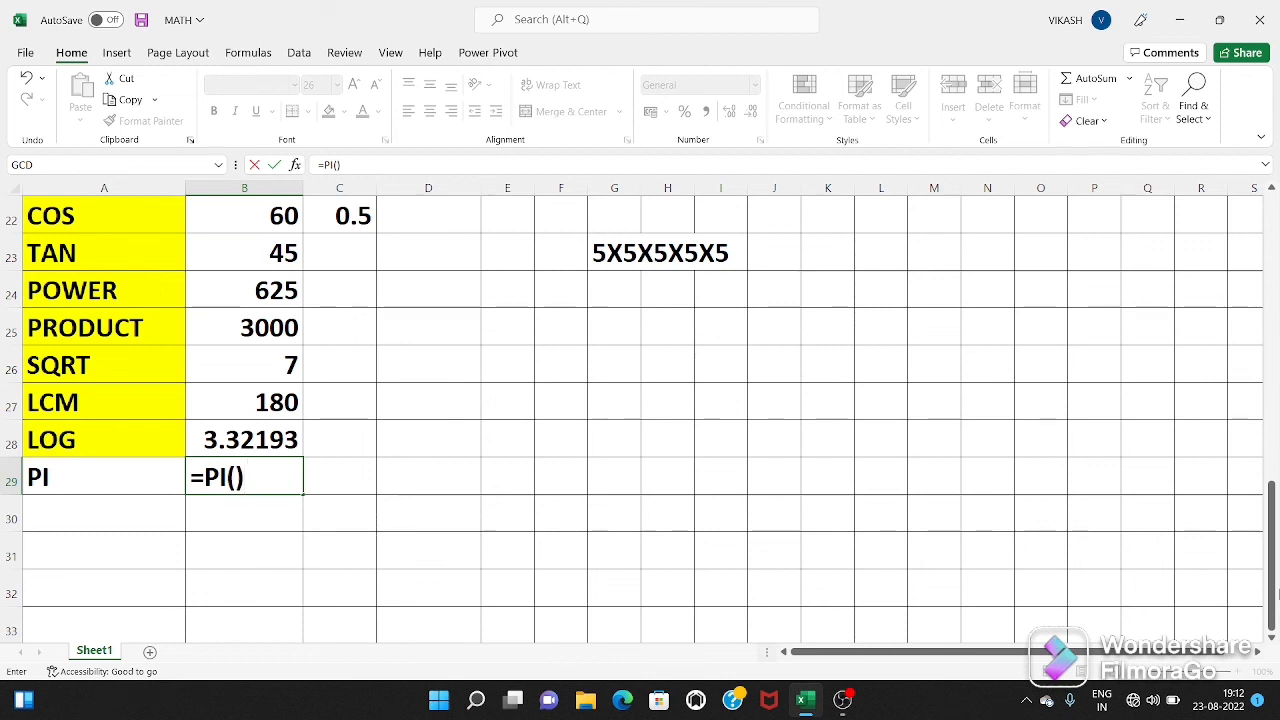
key(Return)
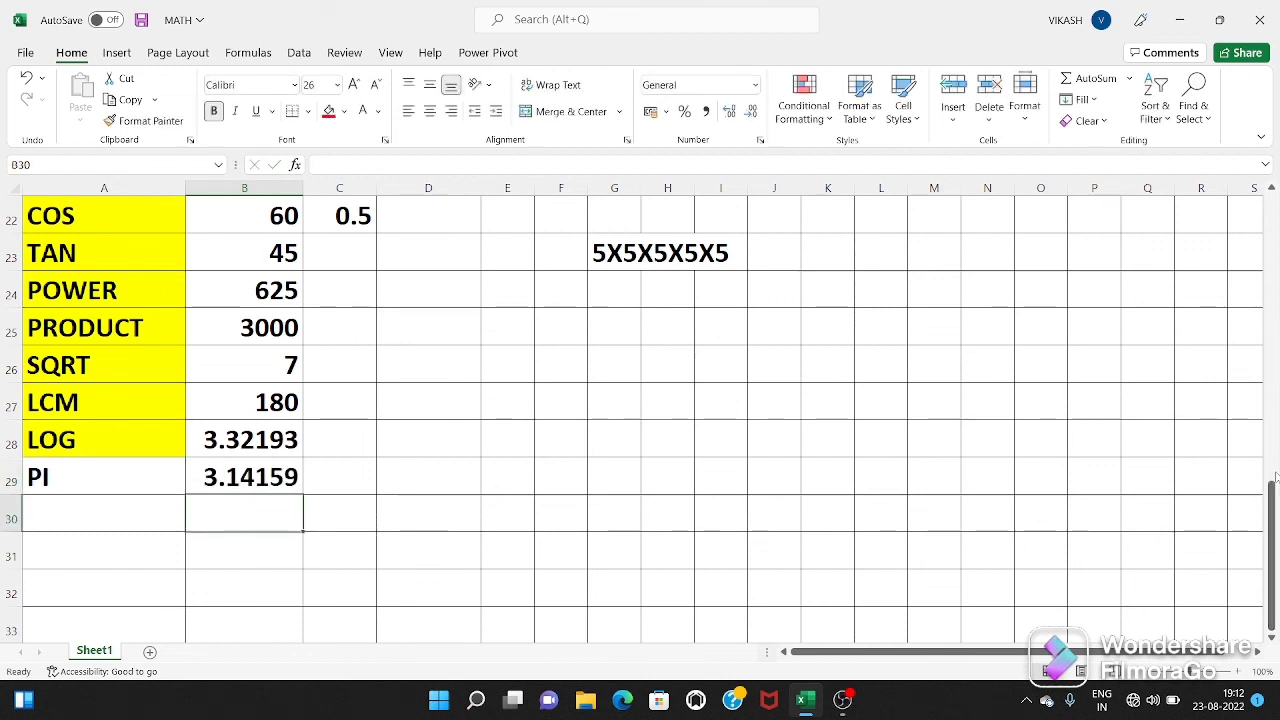
Examine the two source matrices G8:I10 and K8:M10 below the MMULT heading and the empty result range G13:I15.
scroll(654, 394, up, 6)
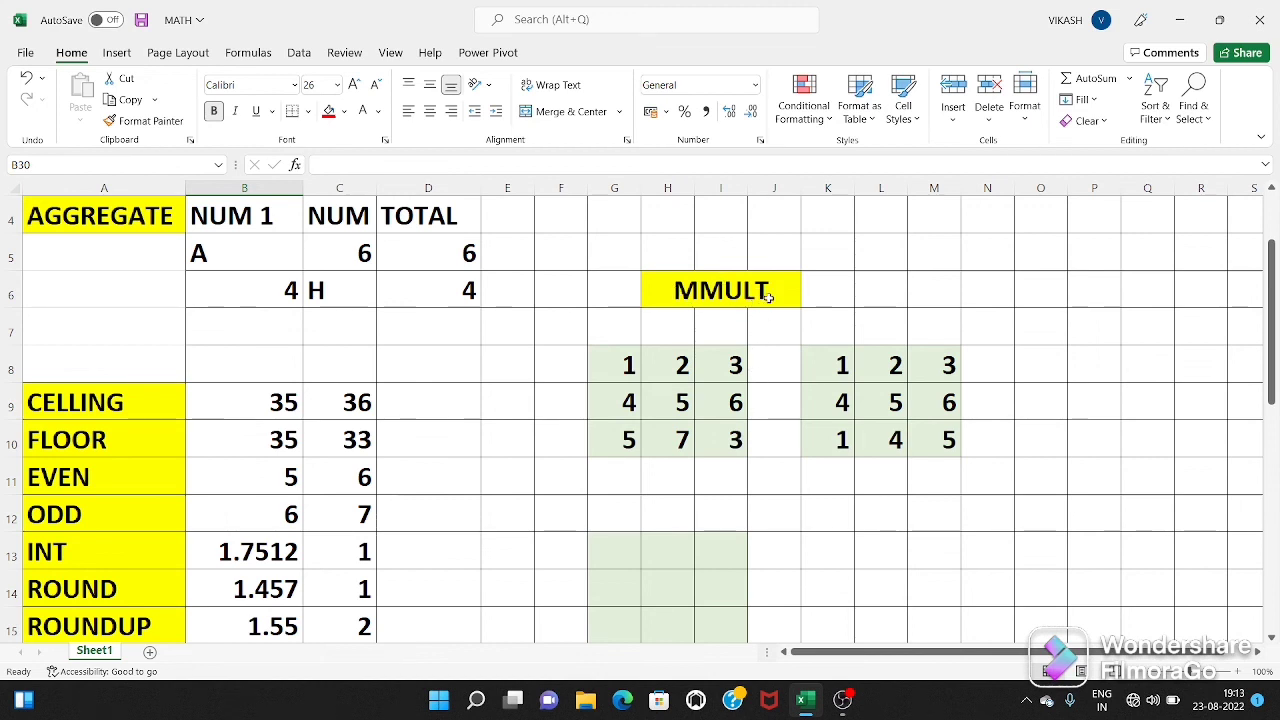
drag(630, 364, 738, 446)
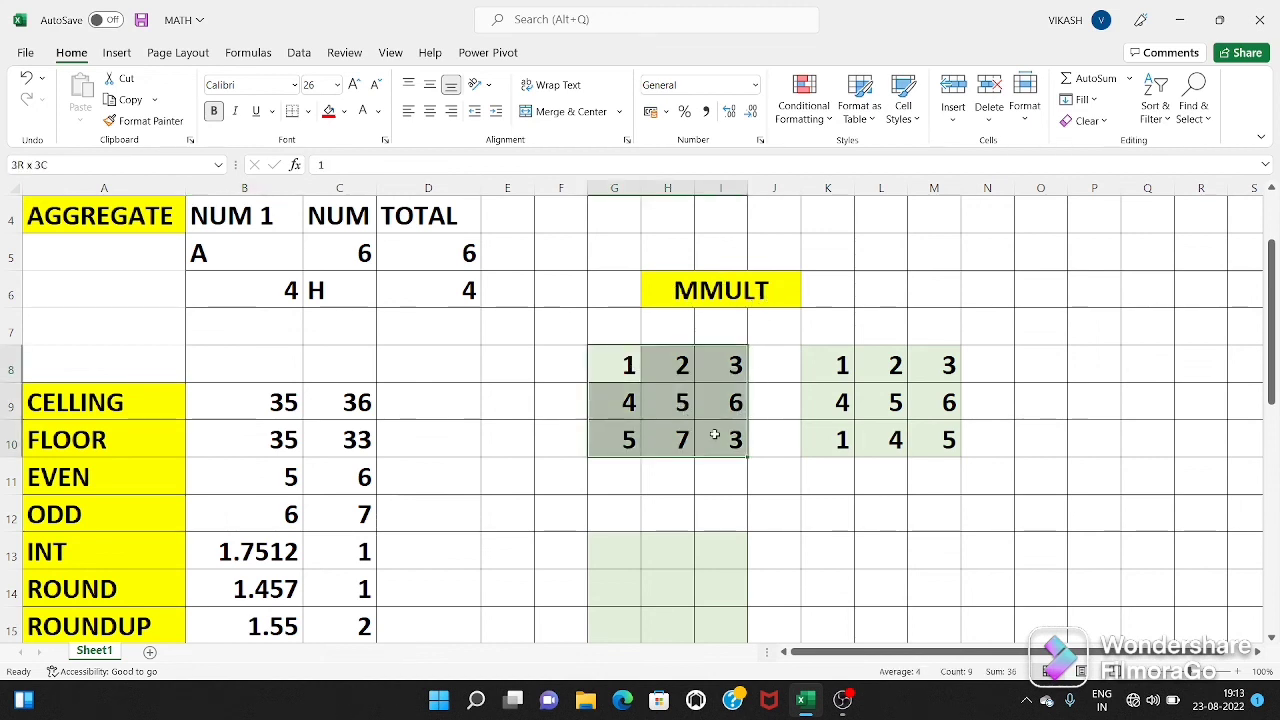
drag(828, 366, 924, 445)
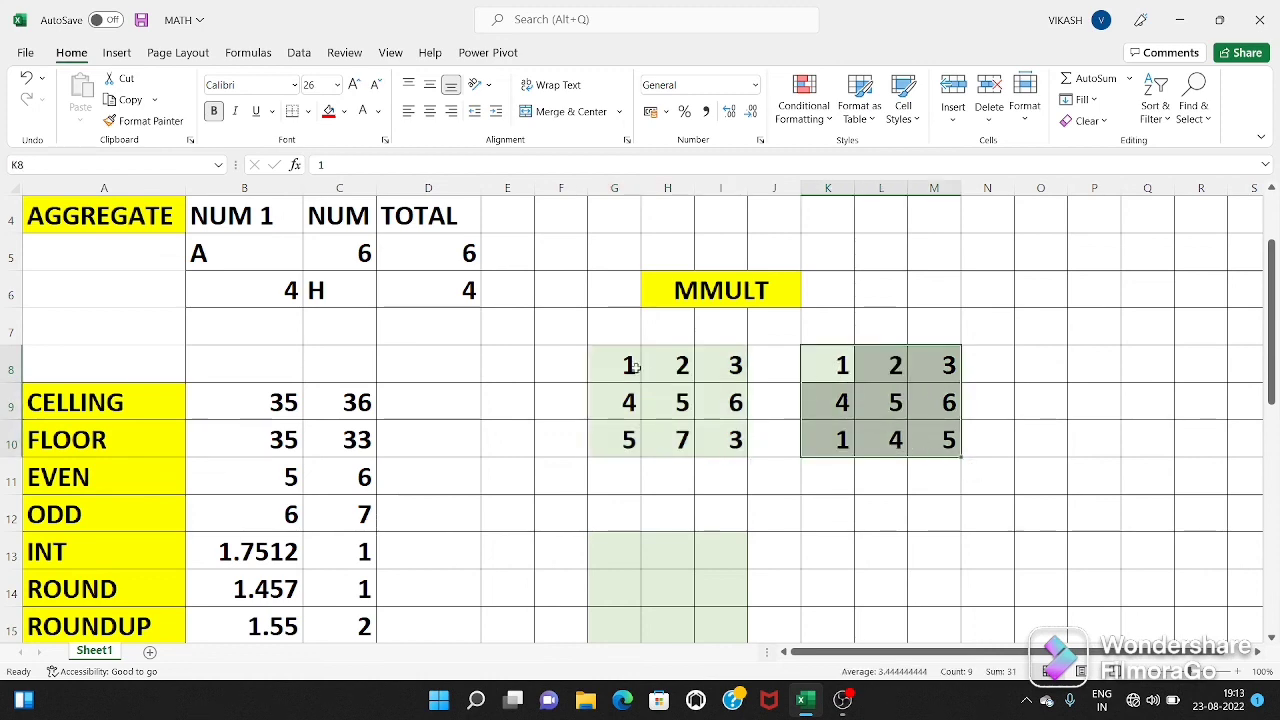
drag(631, 548, 706, 617)
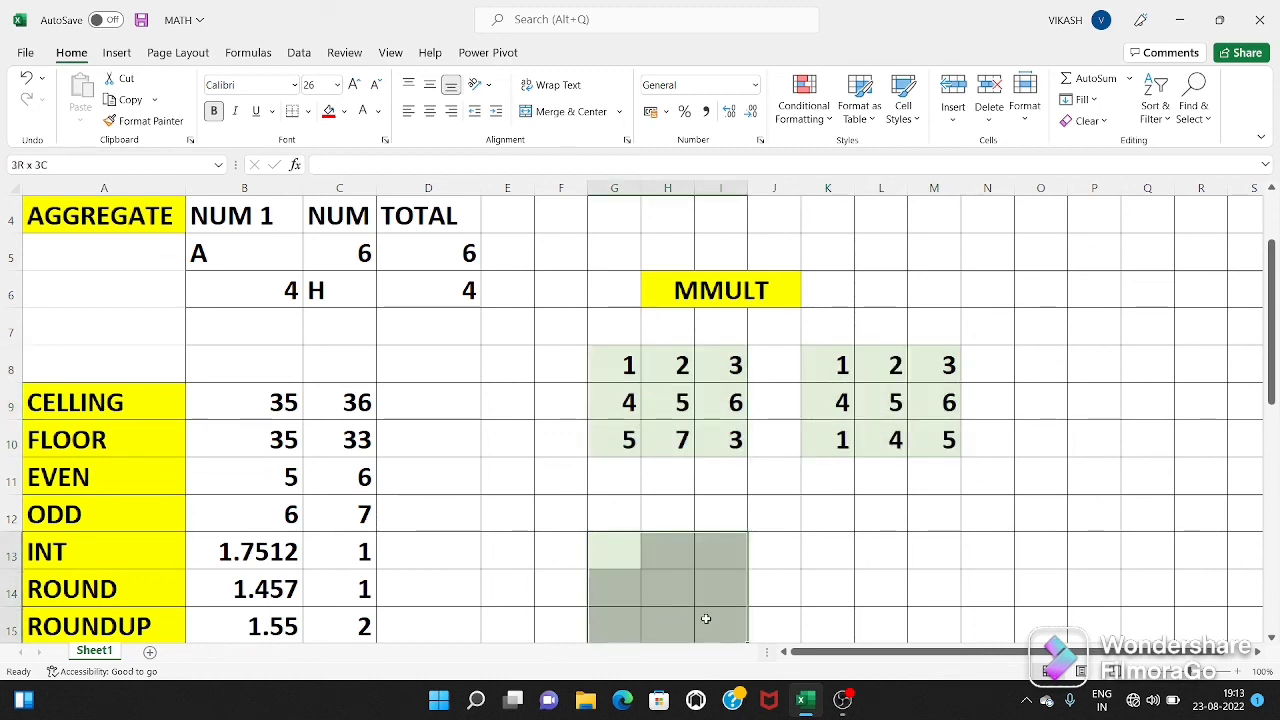
scroll(820, 580, down, 1)
scroll(843, 516, up, 1)
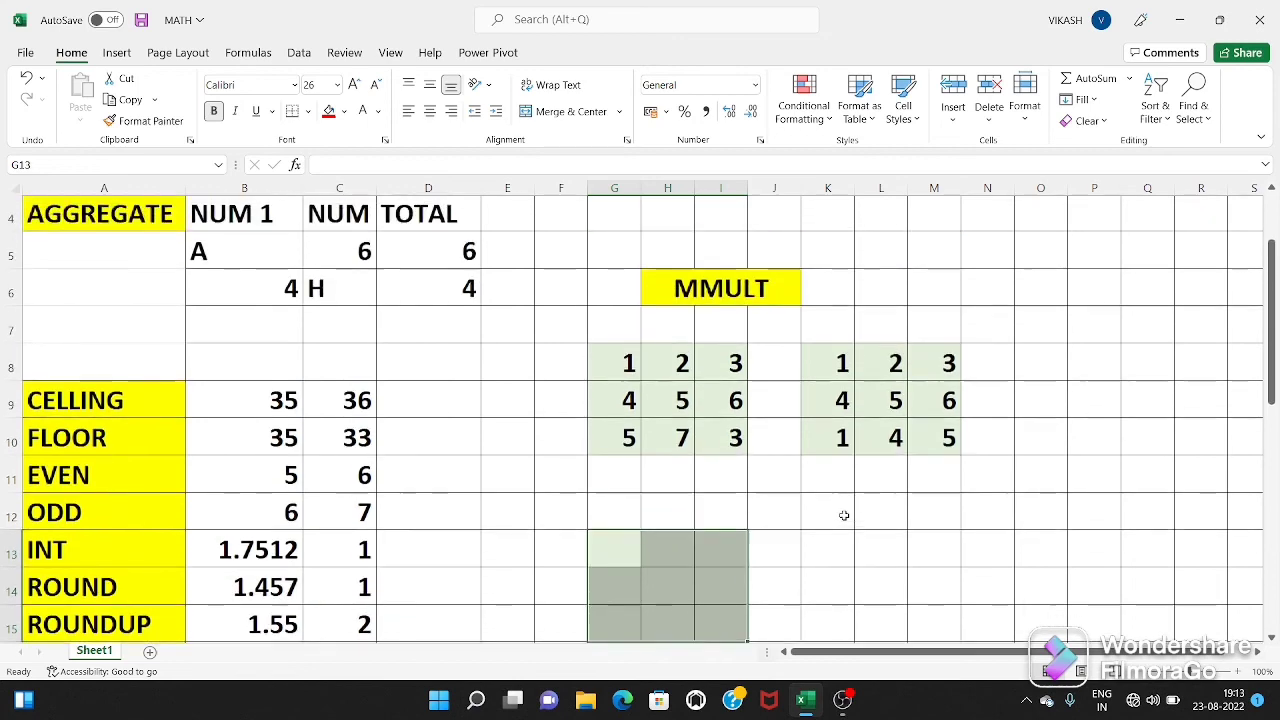
scroll(843, 514, down, 1)
Enter =MMULT(G8:I10,K8:M10) as an array formula across G13:I15 to multiply the two 3x3 matrices.
drag(614, 437, 711, 511)
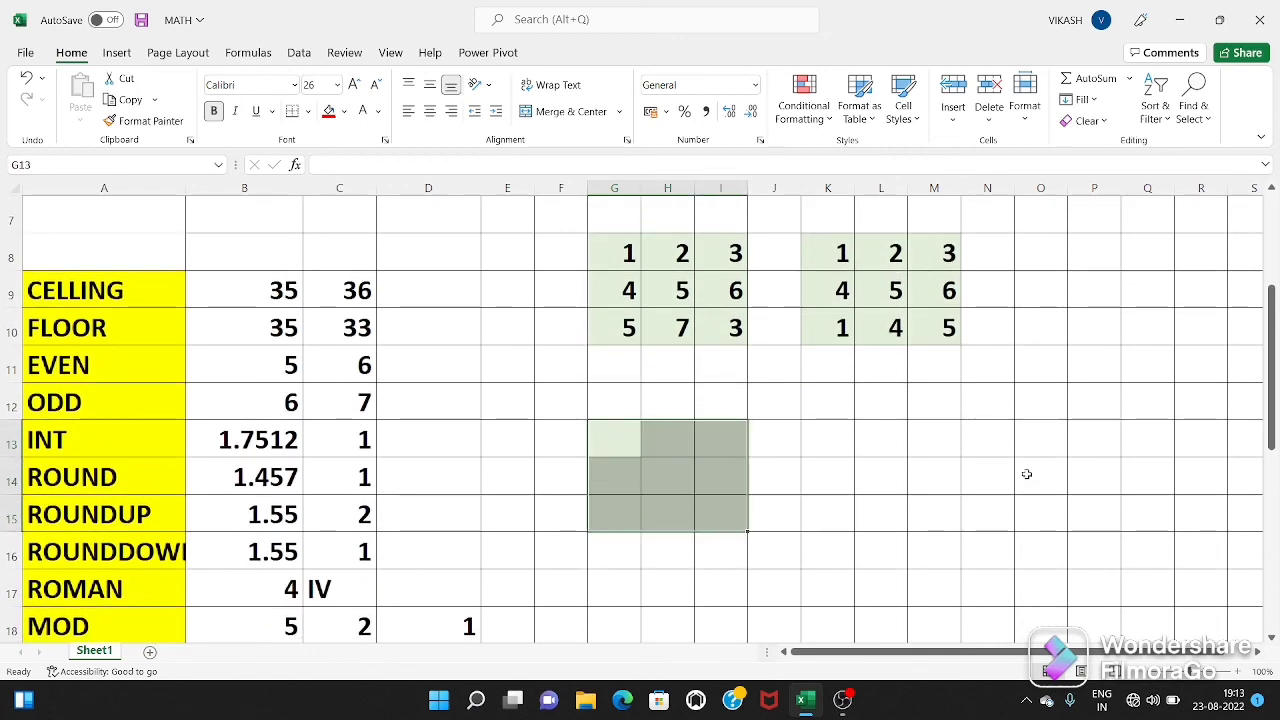
text(=)
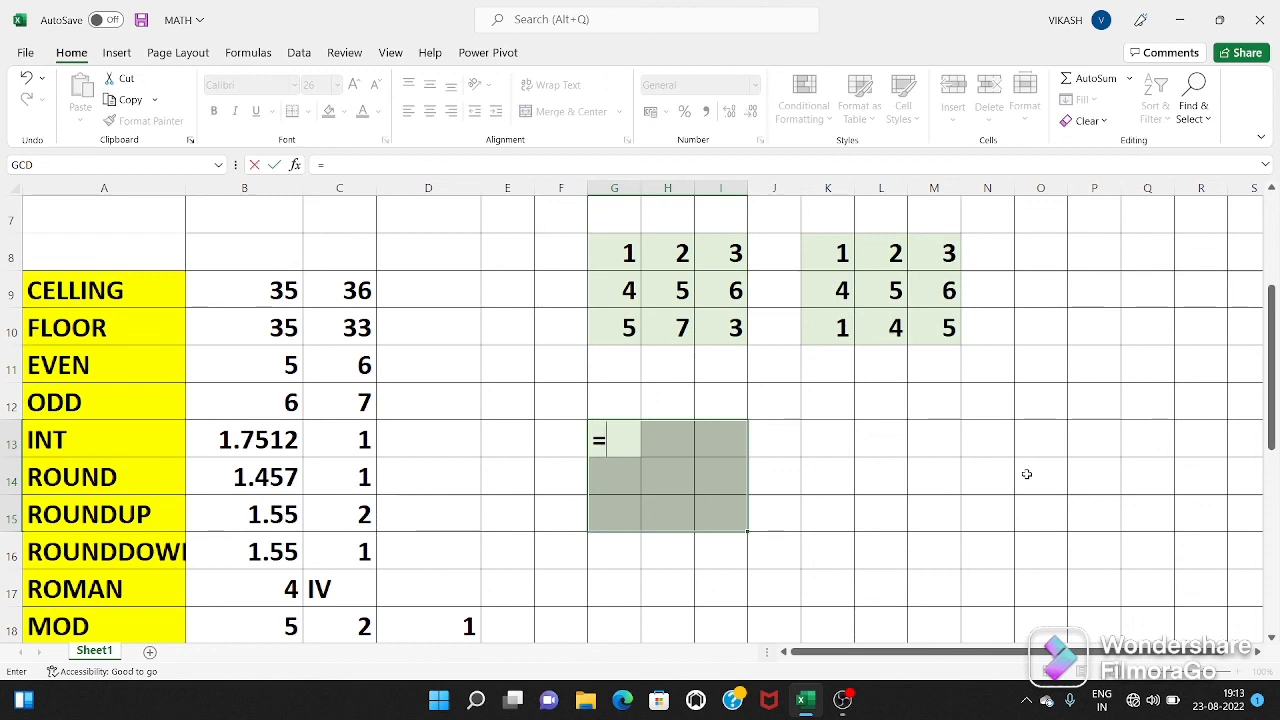
text(MMU)
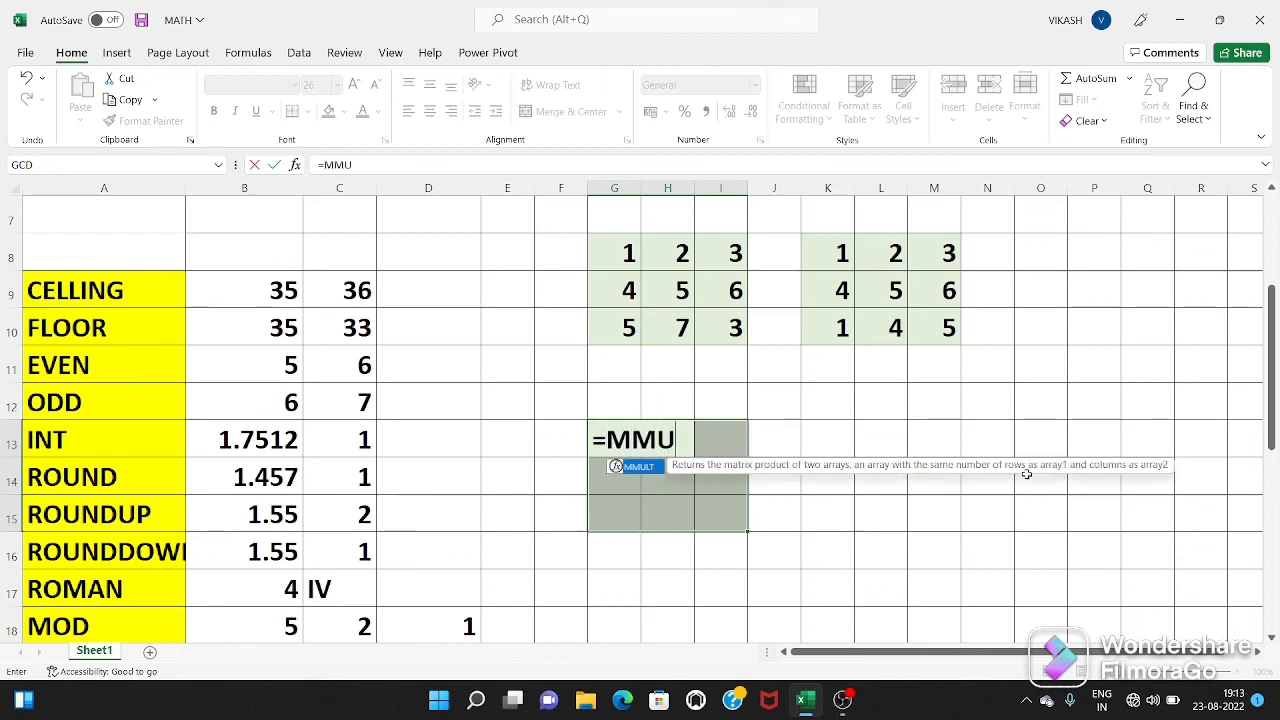
text(LT()
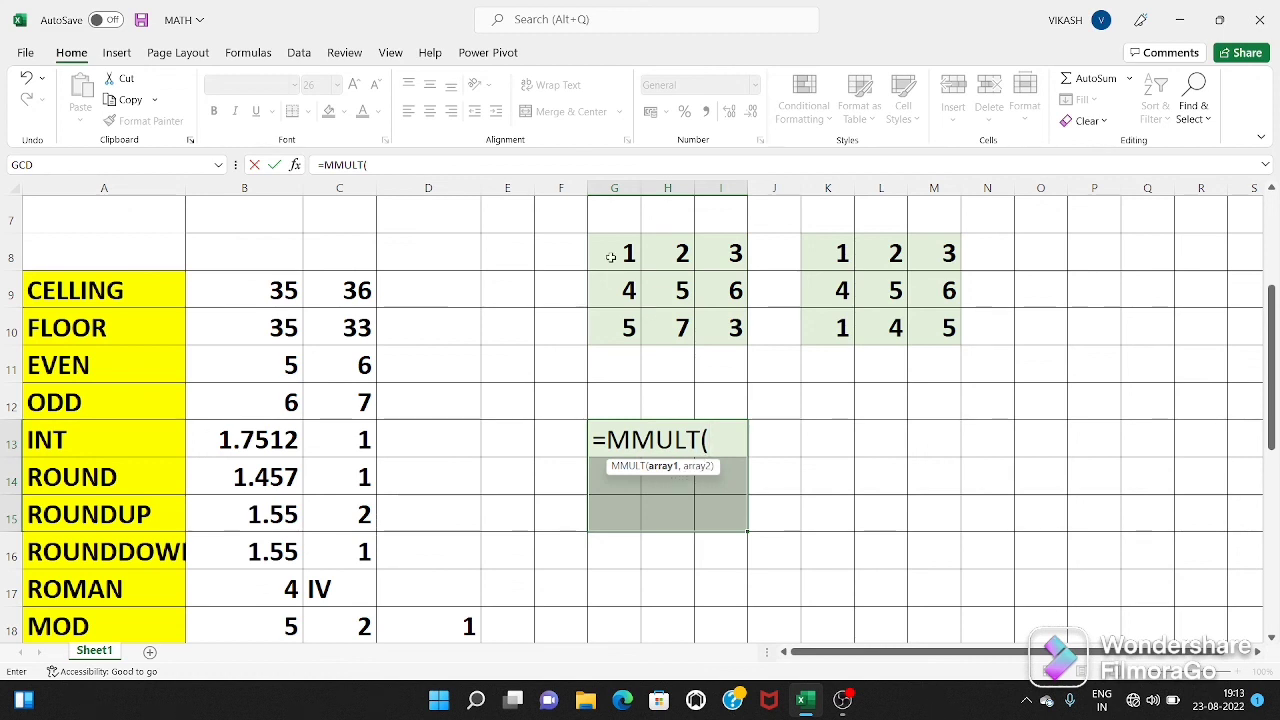
drag(611, 256, 708, 327)
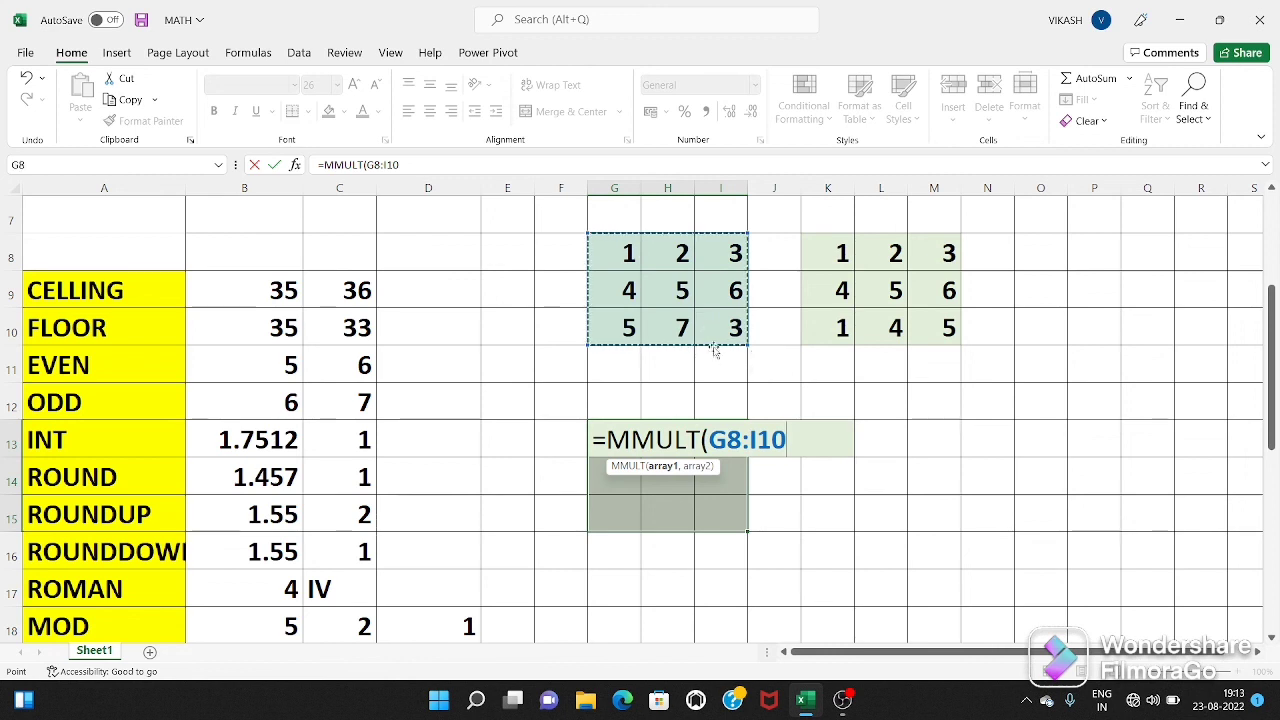
text(,)
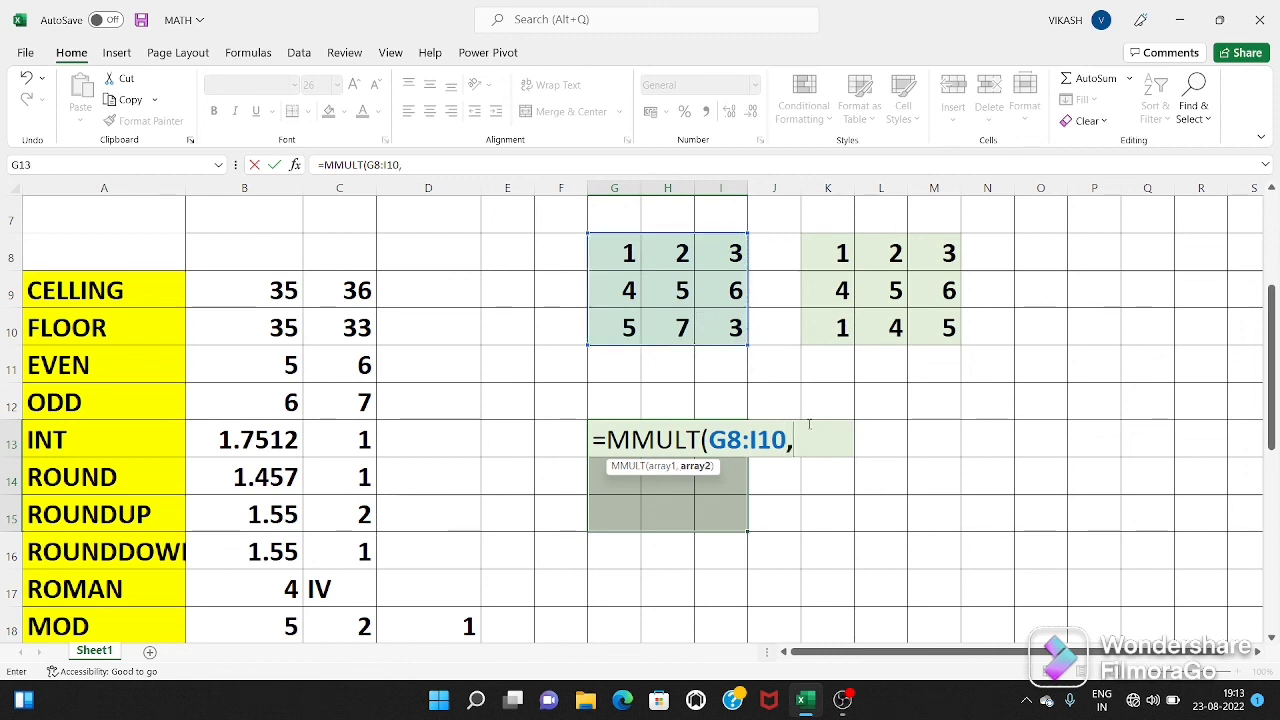
drag(834, 251, 923, 331)
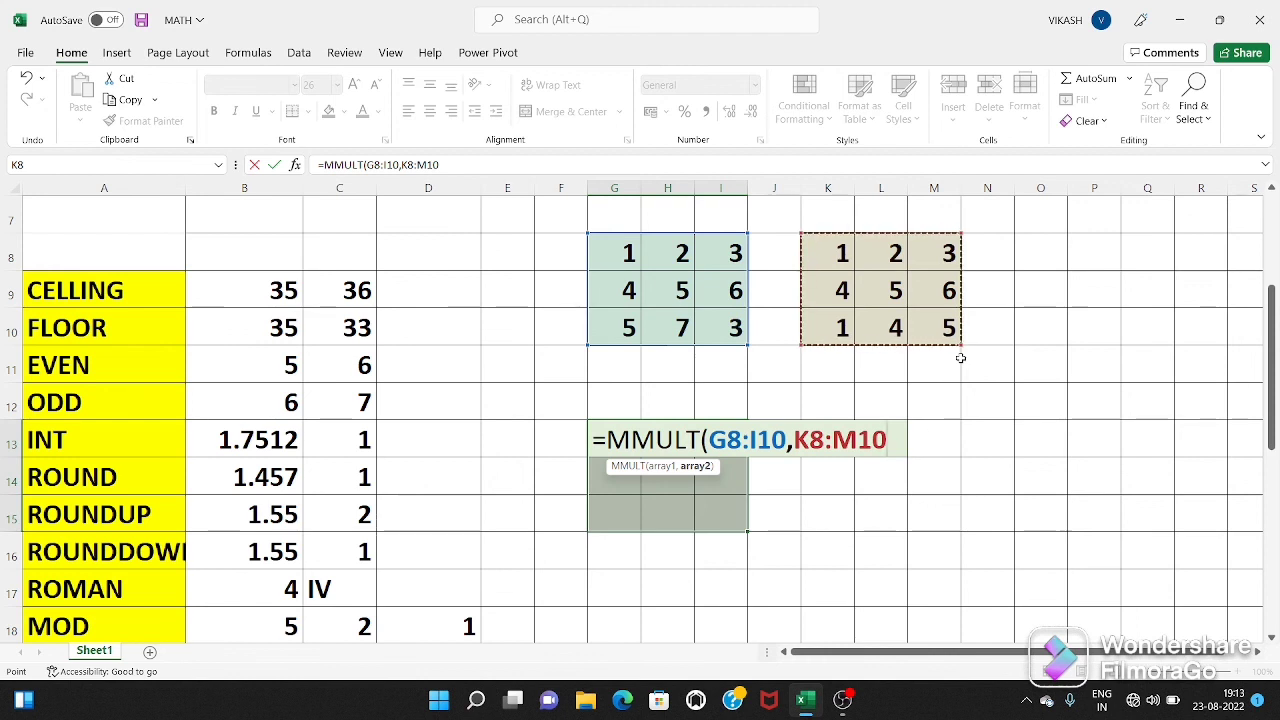
text())
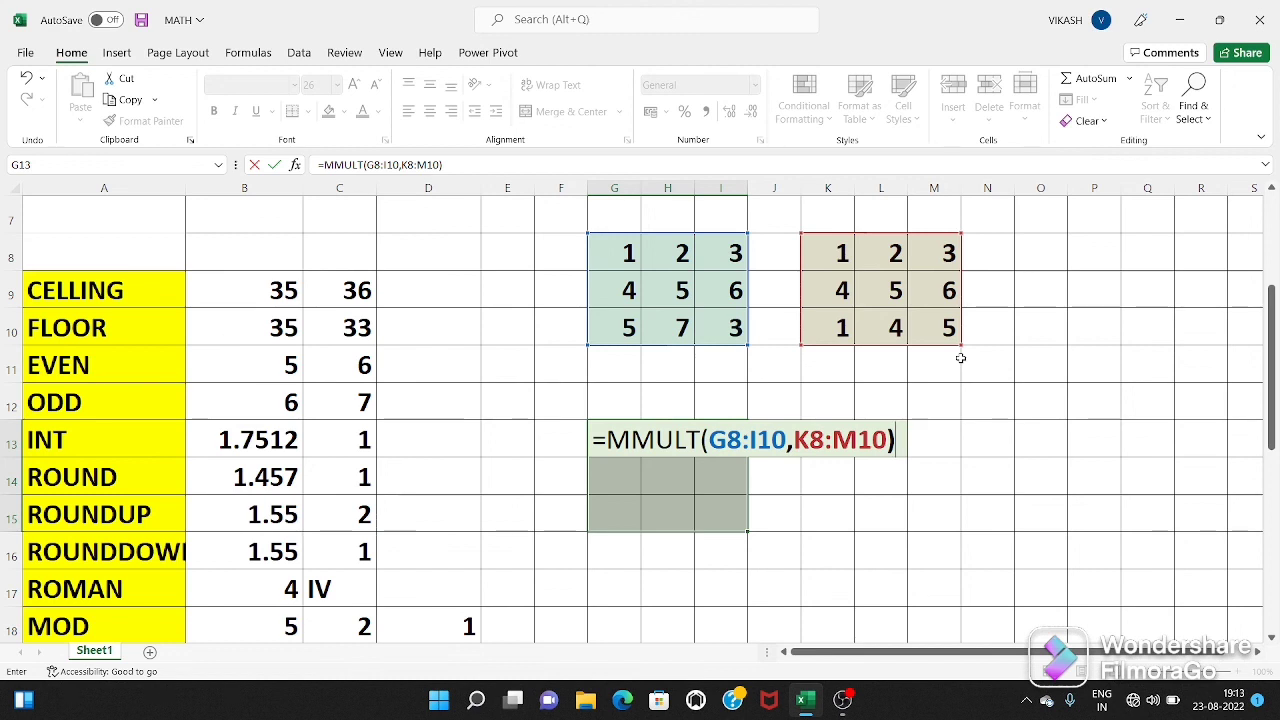
key(ctrl+shift+Return)
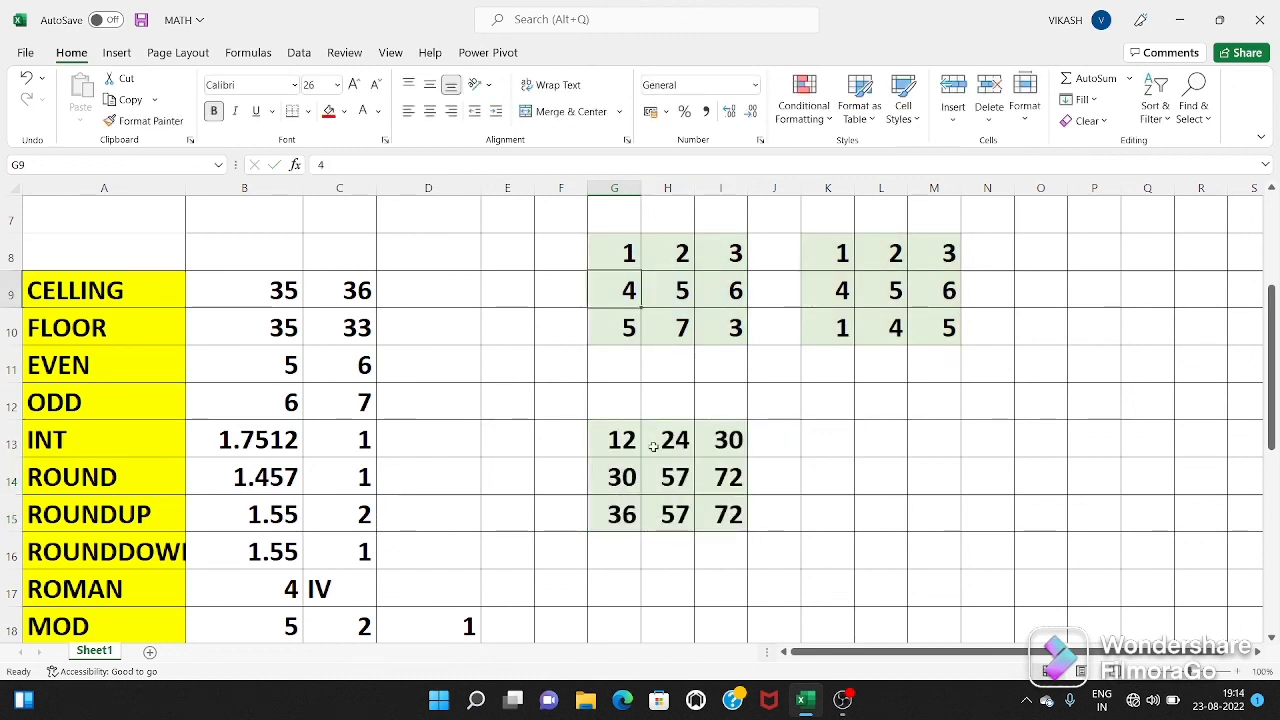
Select the MMULT result range G13:I15 and review its array formula against the two source matrices.
drag(617, 434, 705, 514)
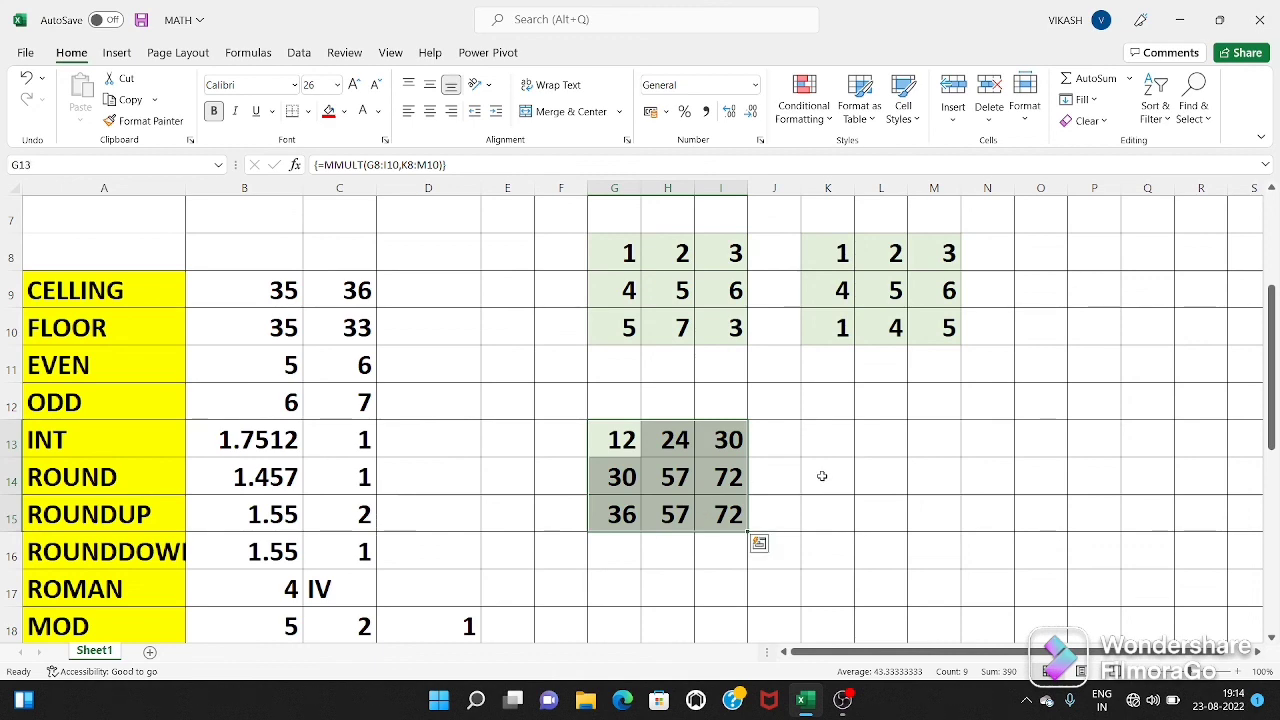
scroll(822, 475, up, 1)
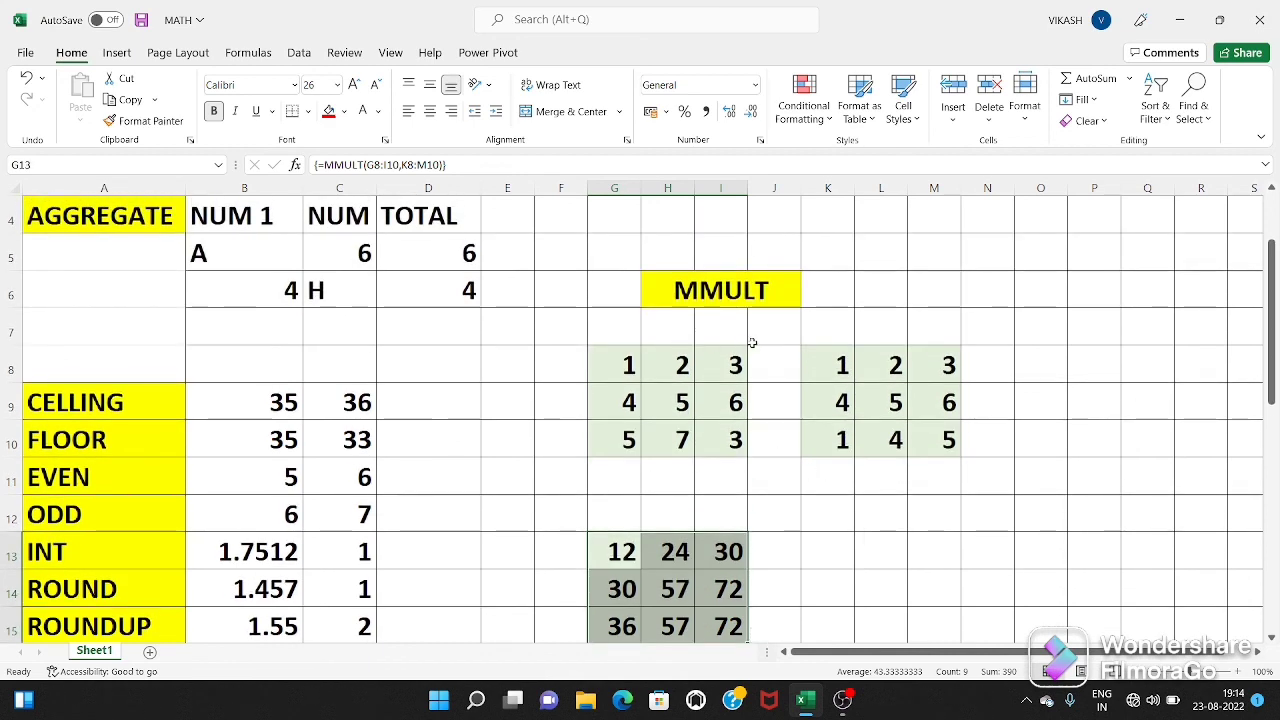
scroll(750, 342, down, 3)
scroll(751, 329, up, 4)
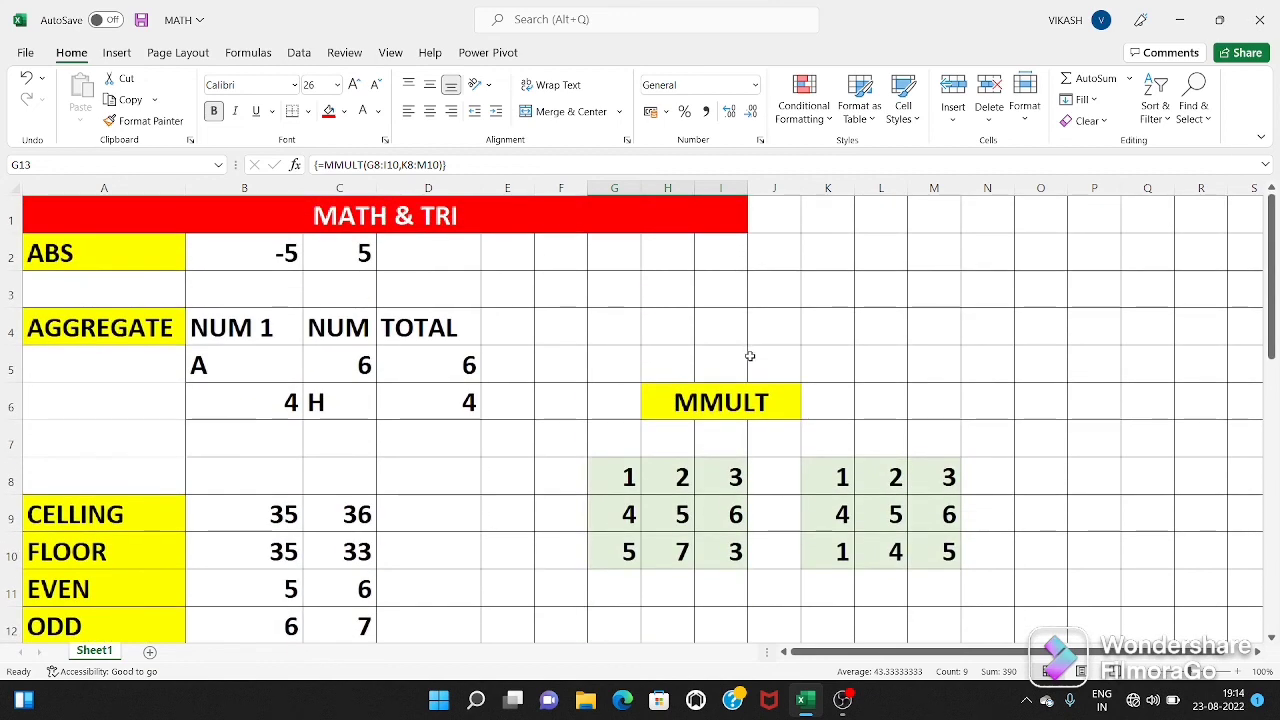